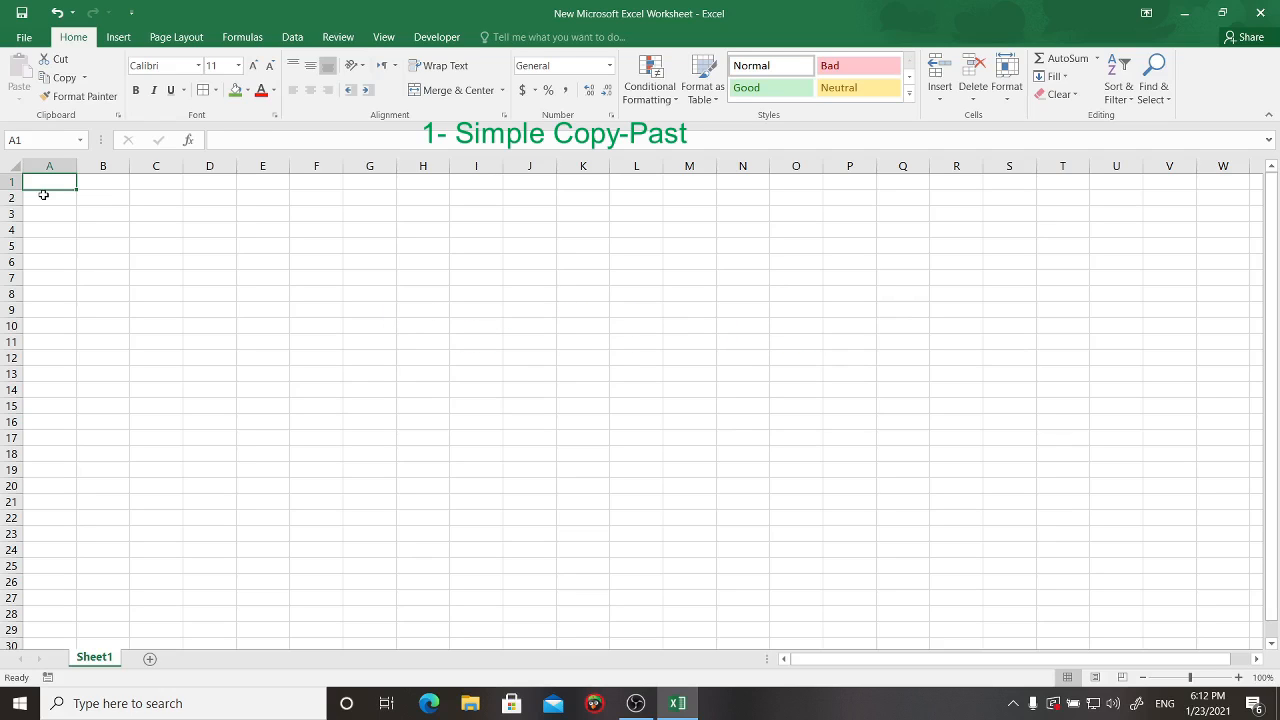
Step: Fill cells C4:C8 with the sample entries 10, 25, a first name, 13 and another first name
left_click(155, 232)
type("10")
key("Return")
type("25")
key("Return")
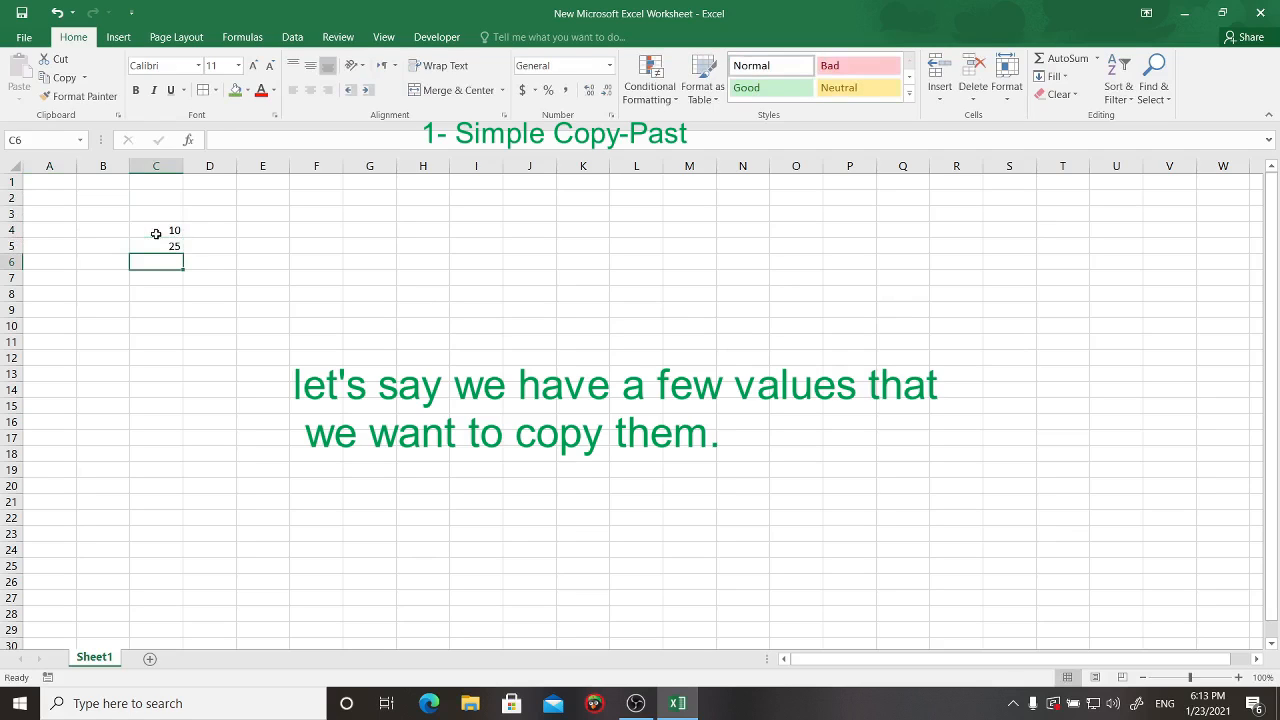
type("Karley")
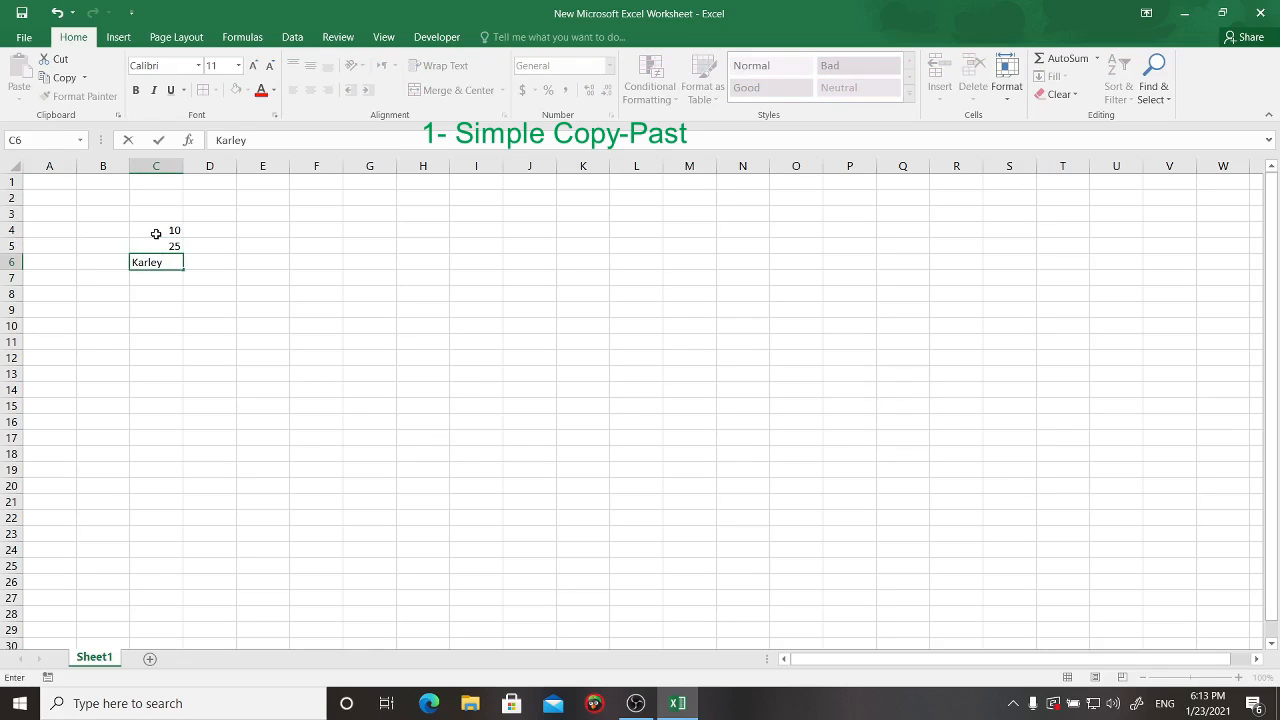
key("Return")
type("13")
key("Return")
type("Mark")
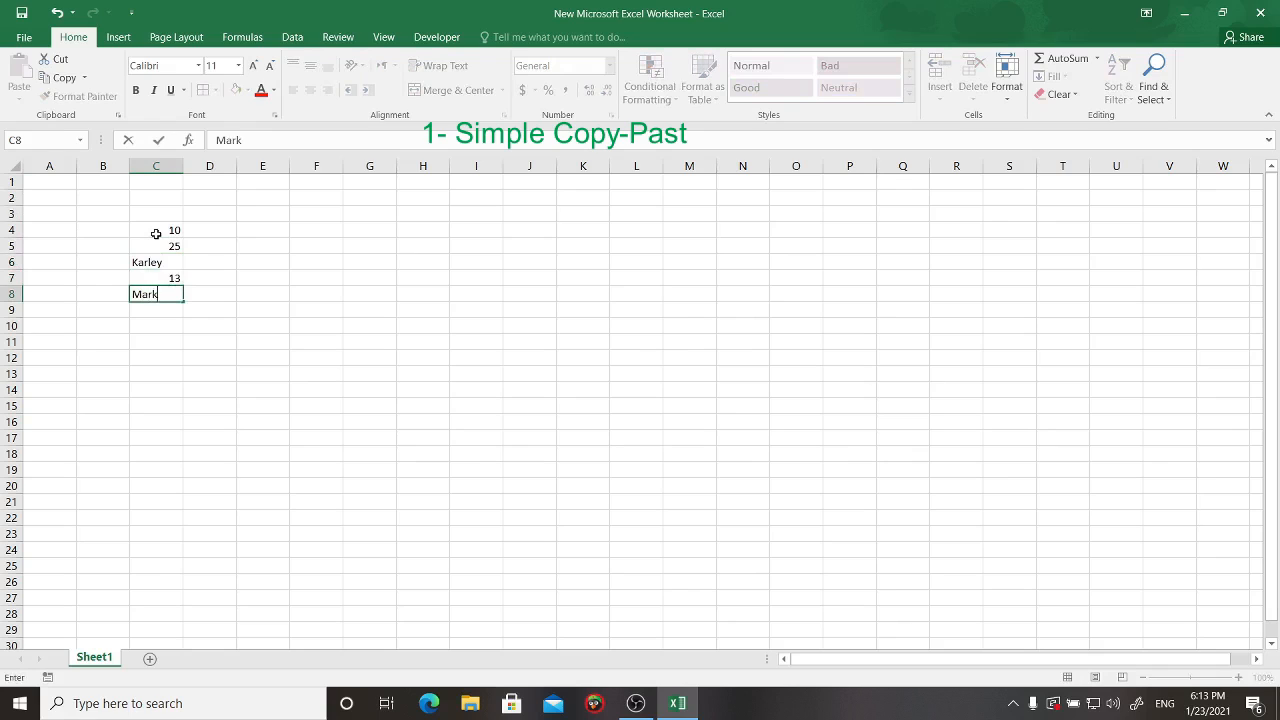
key("Return")
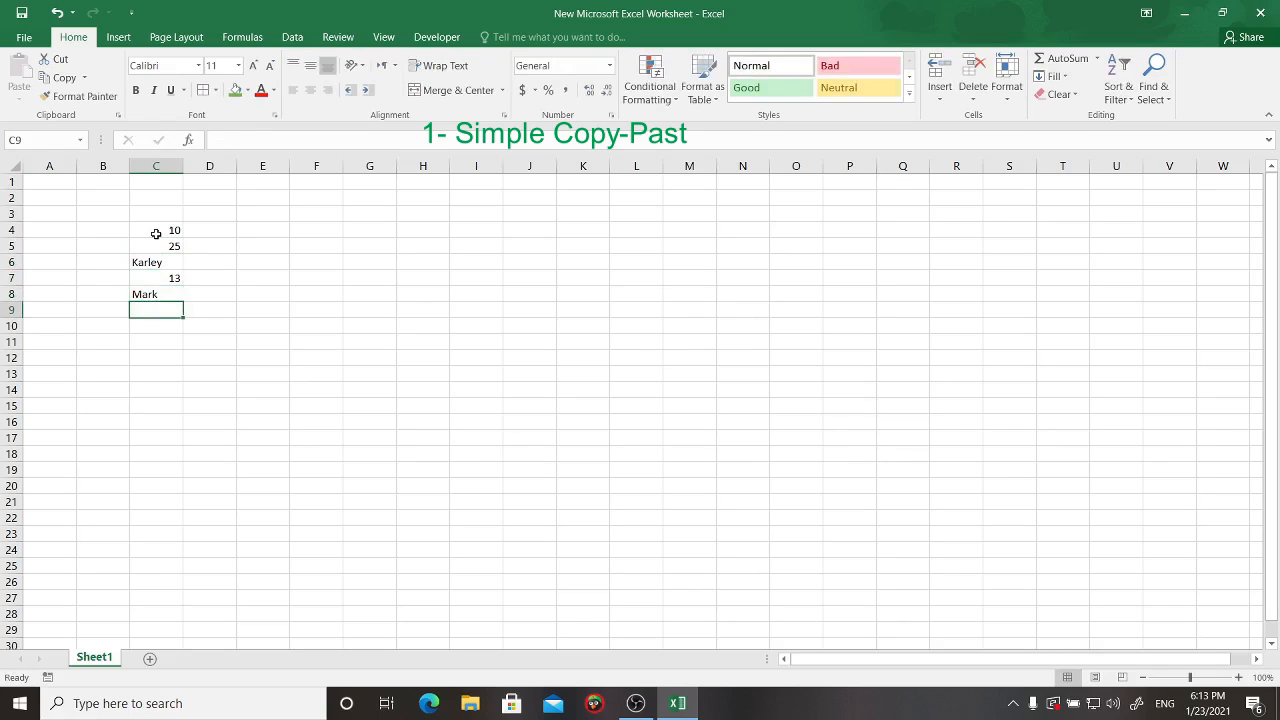
Step: Copy the sample entries in C4:C8 and paste them starting at cell F4
left_click_drag(175, 229, 170, 300)
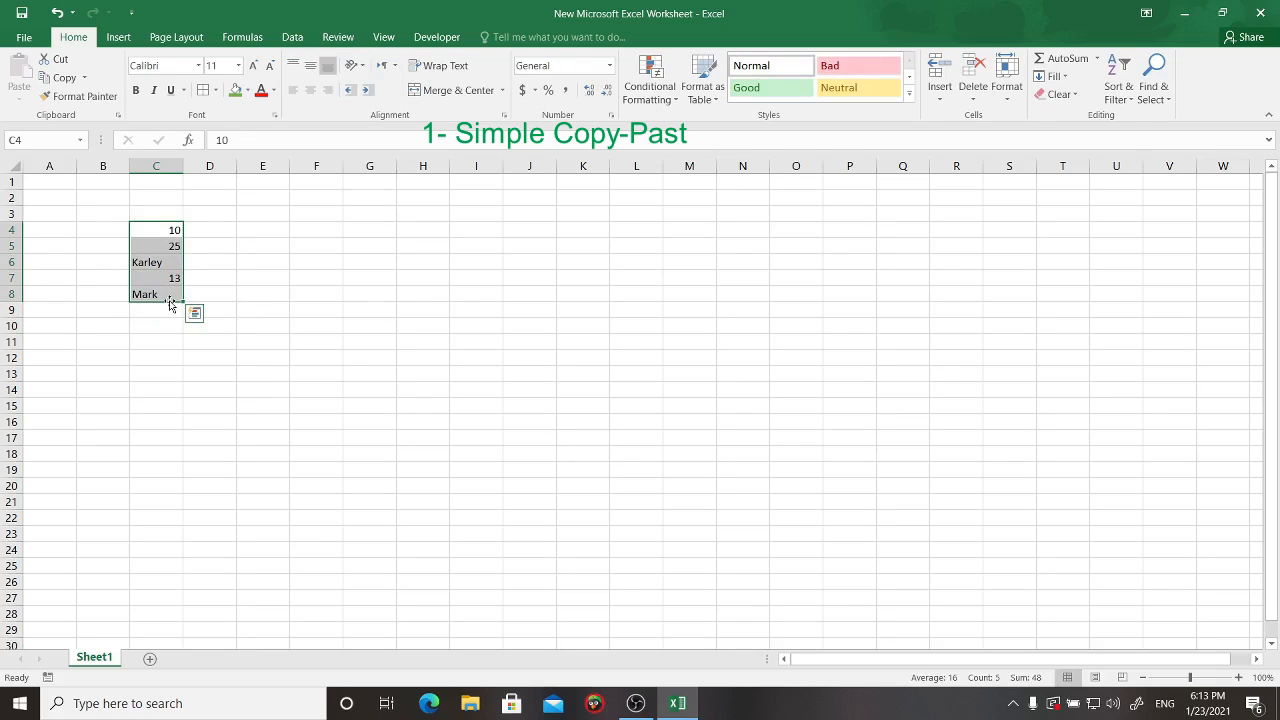
key("ctrl+q")
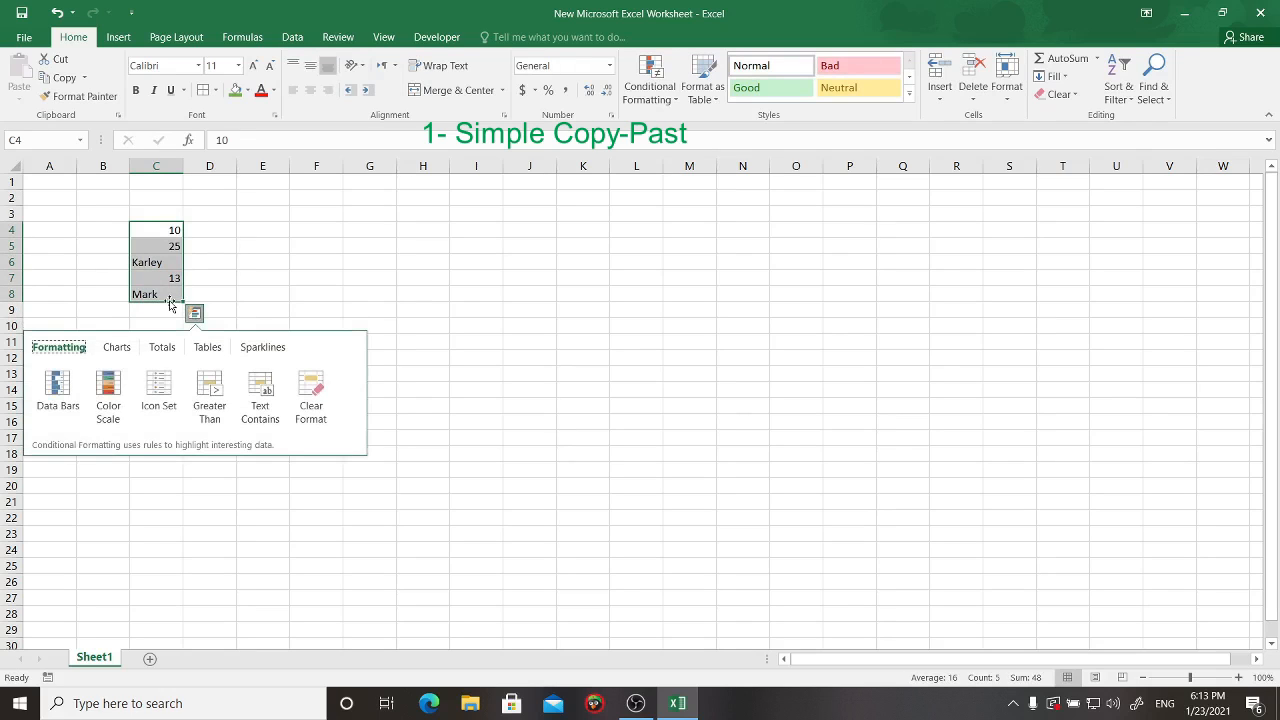
left_click_drag(149, 229, 149, 287)
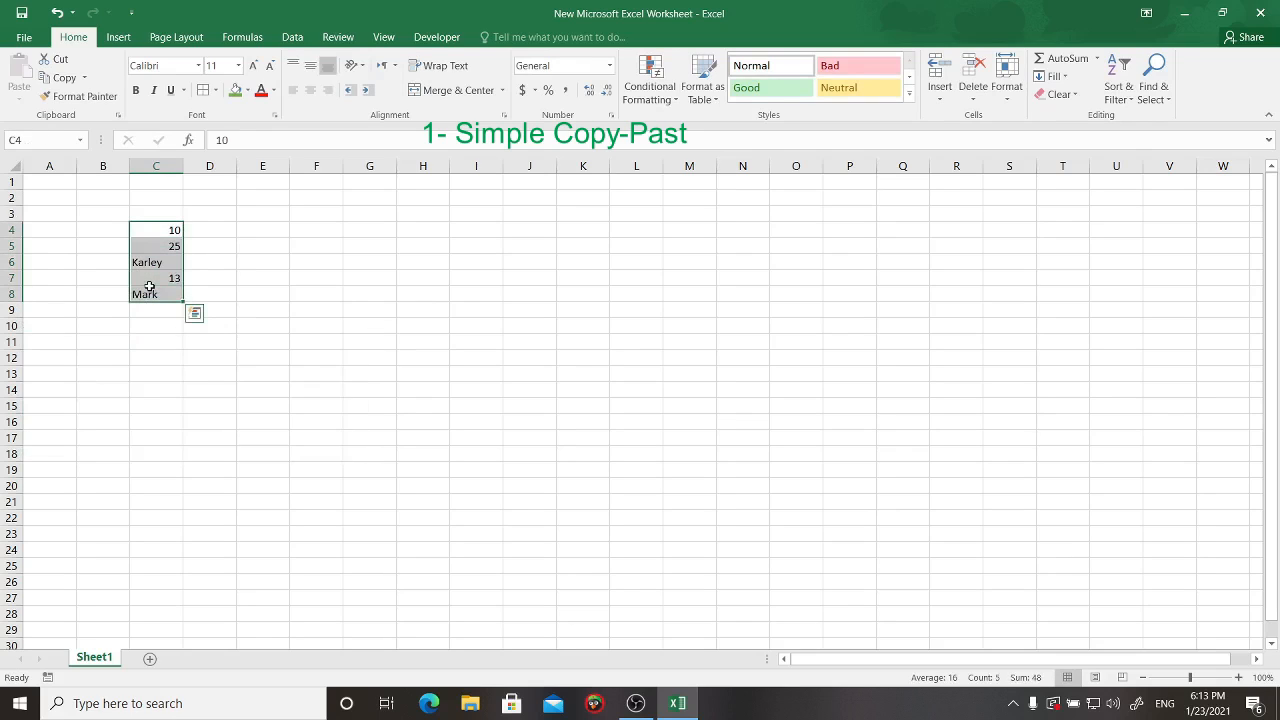
key("ctrl+c")
left_click(317, 229)
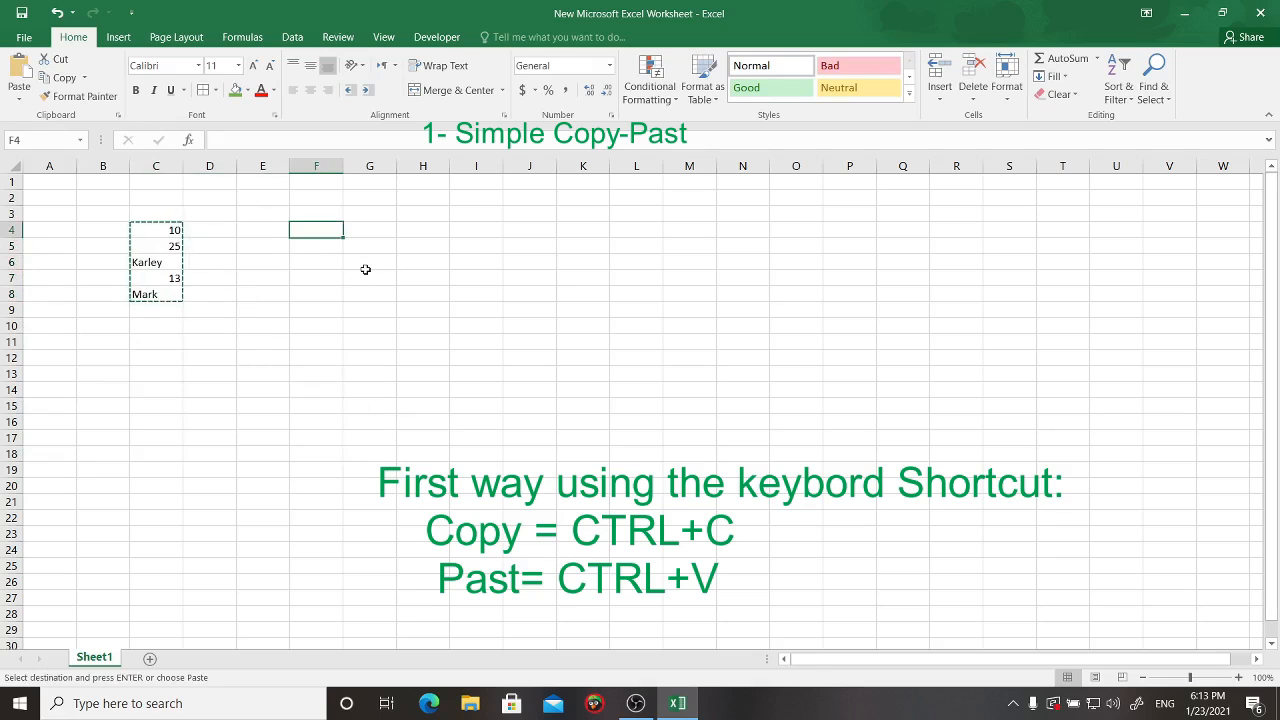
key("ctrl+v")
key("Escape")
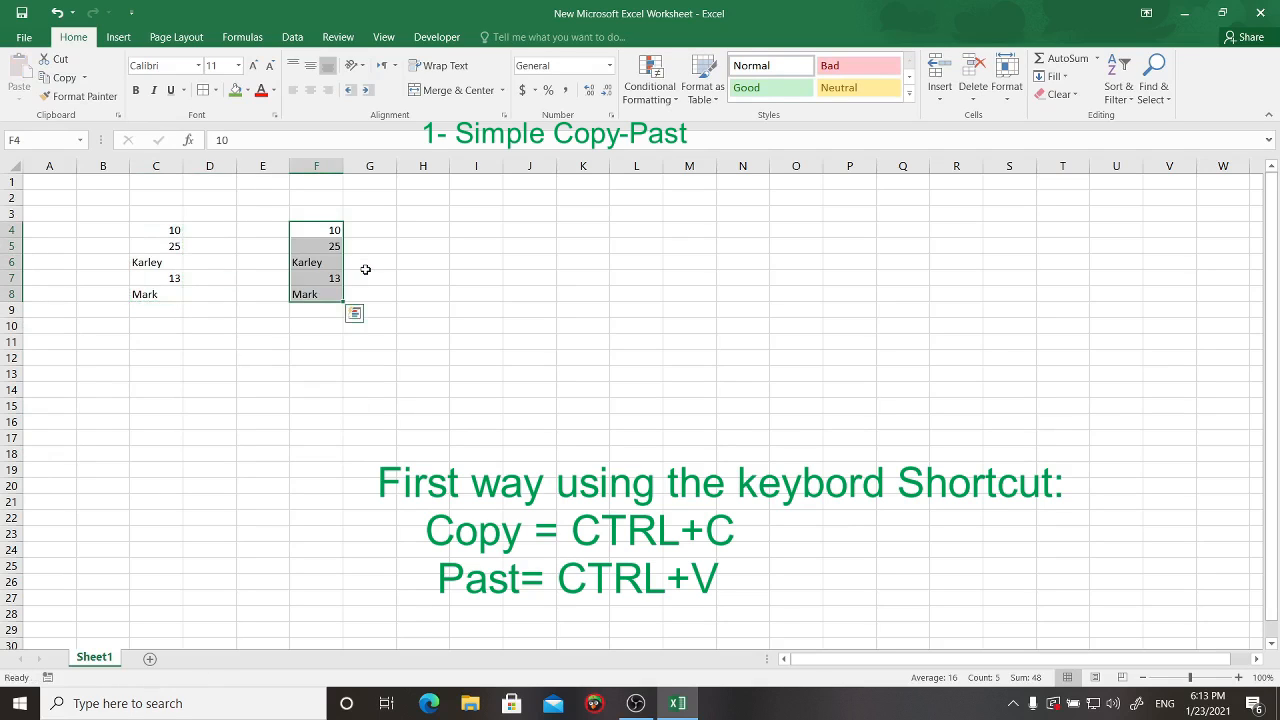
left_click(365, 272)
Step: Copy the sample entries in C4:C8 again and paste them starting at cell I4
left_click(438, 233)
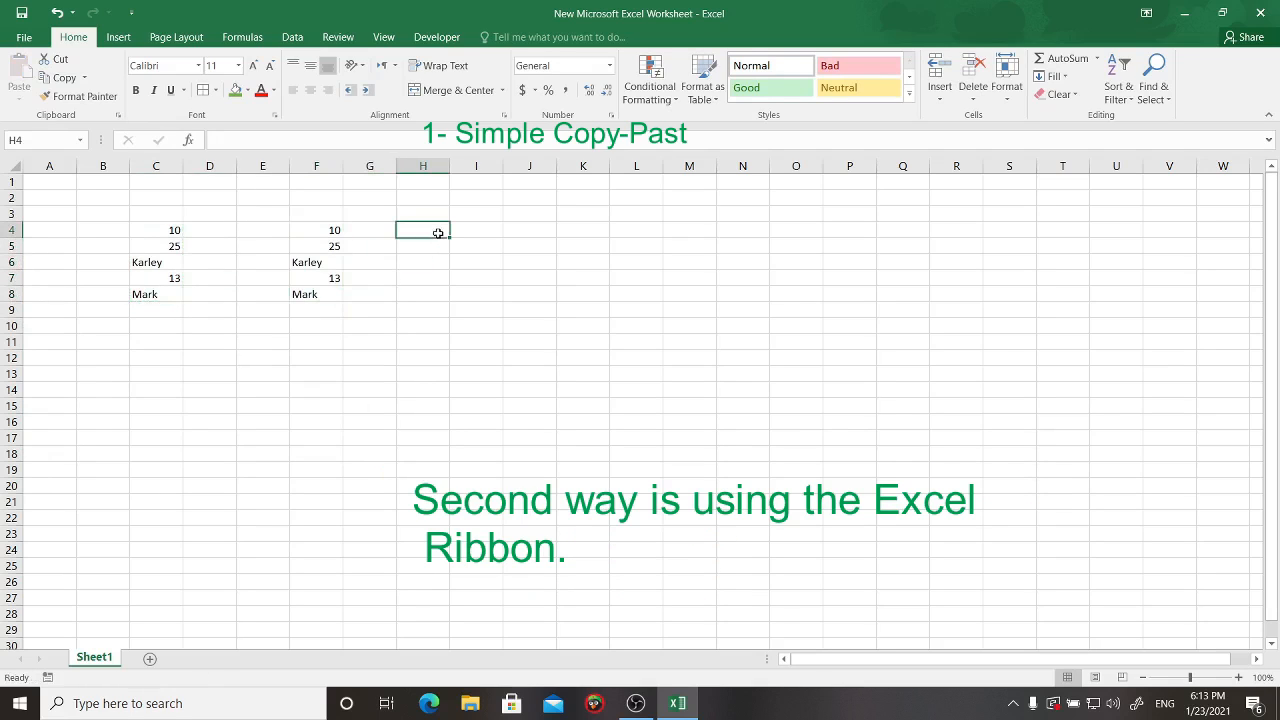
left_click_drag(147, 226, 145, 292)
left_click(61, 77)
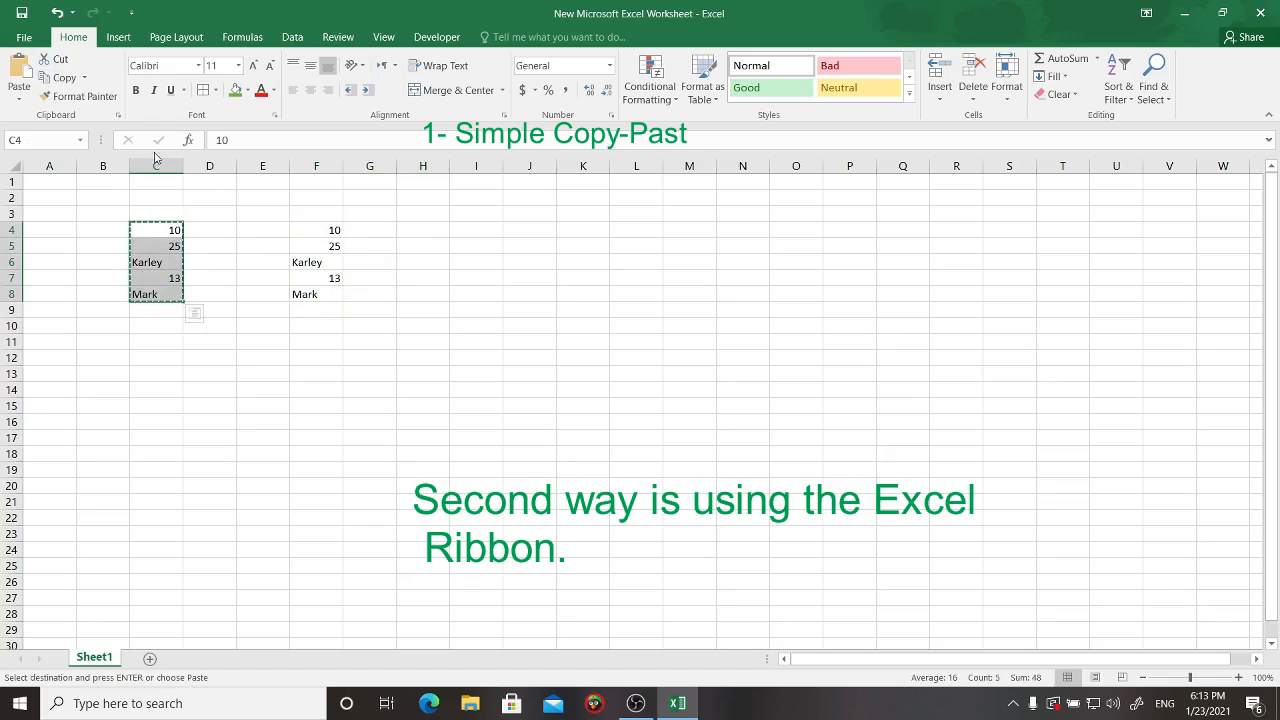
left_click(492, 230)
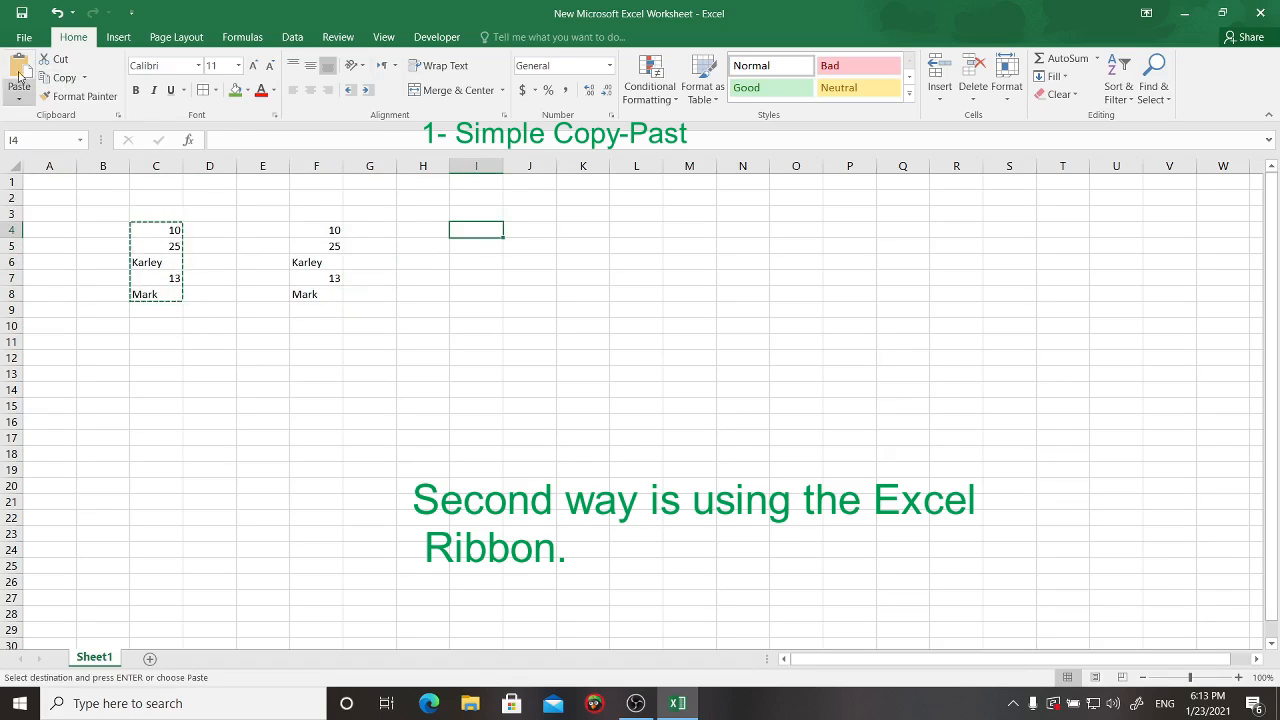
left_click(19, 75)
Step: Clear the contents of the range A1:K15
left_click(607, 258)
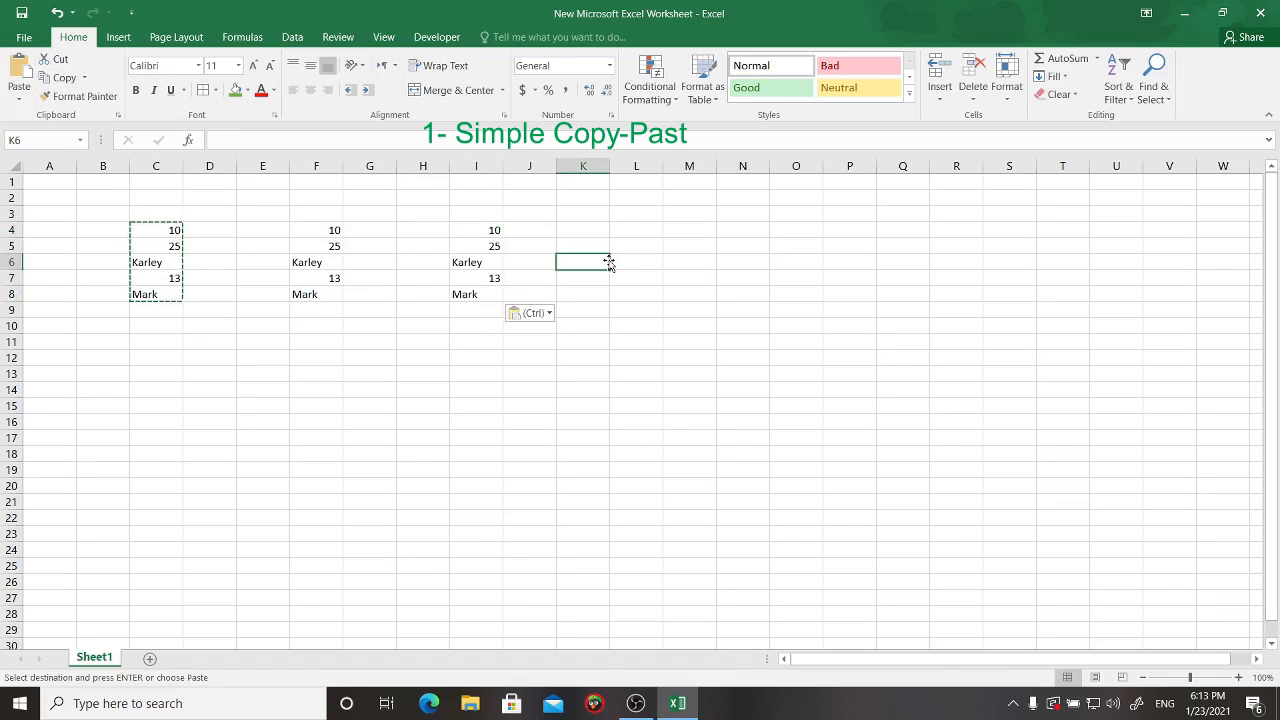
left_click_drag(598, 408, 43, 191)
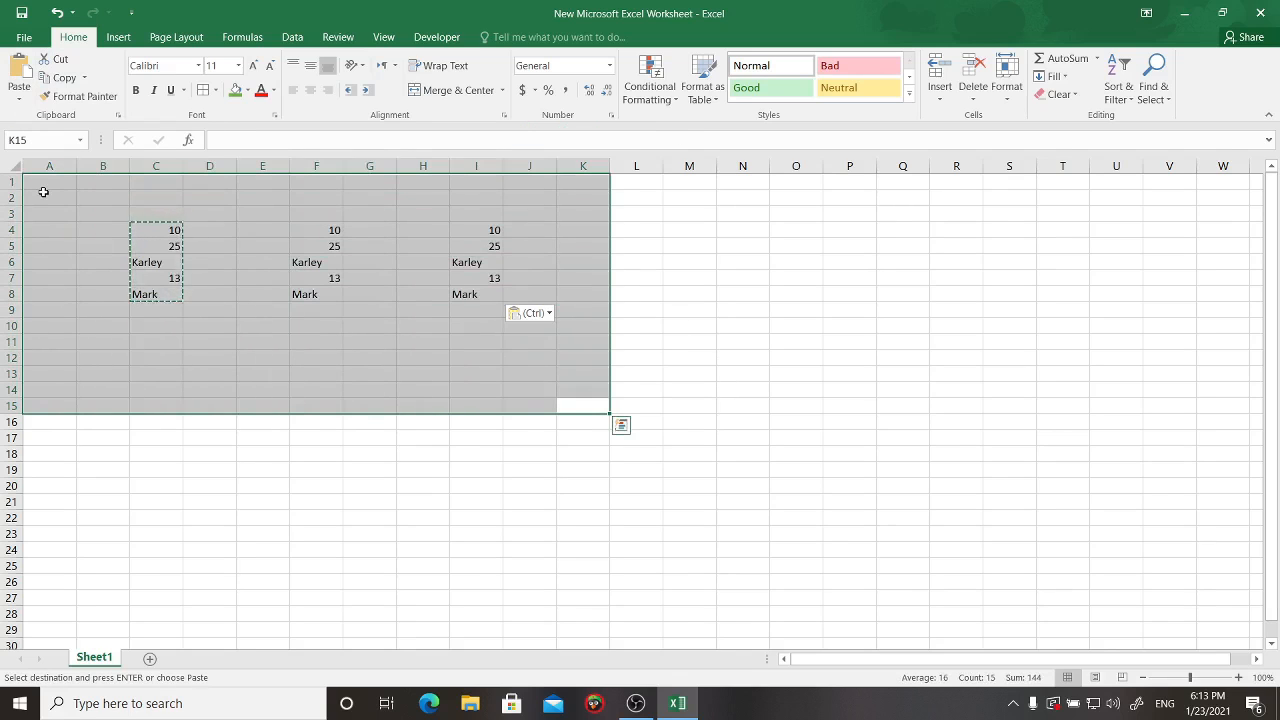
key("Delete")
Step: Enter the header Fruit in C3 and list Apple, Banana, Kiwi and Orange below it in C4:C7
left_click(175, 219)
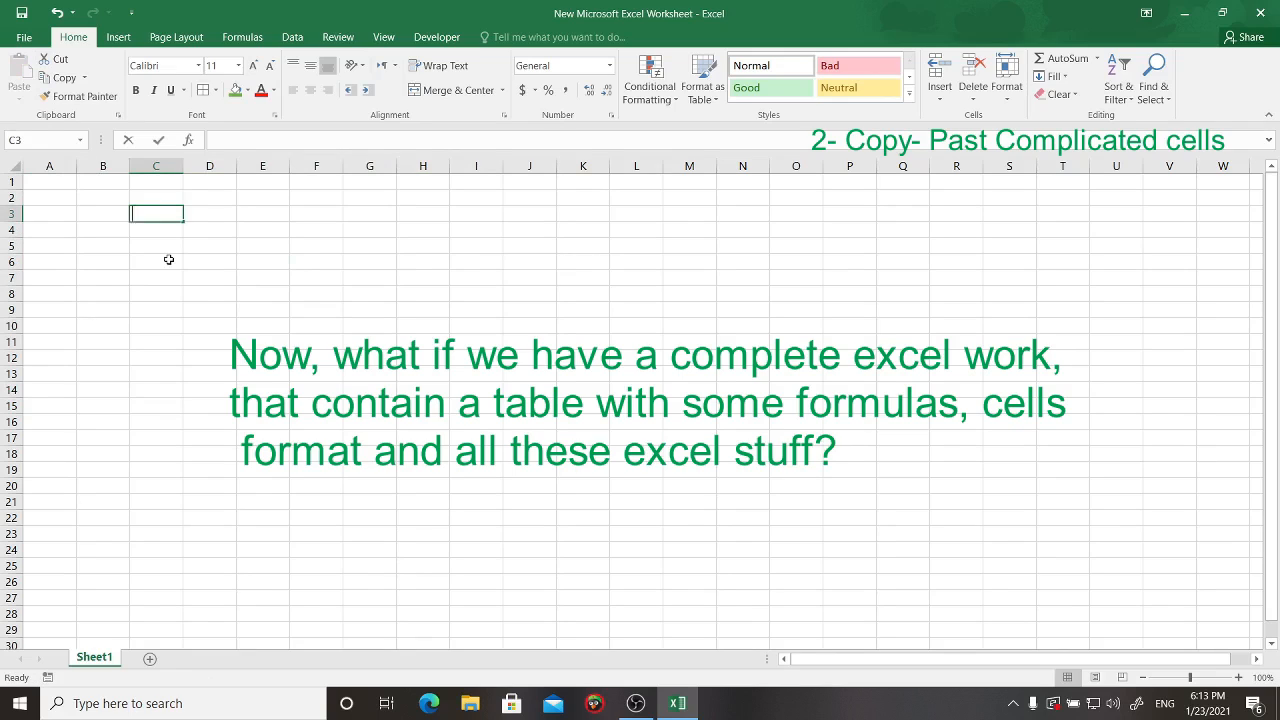
type("Fruit")
key("Return")
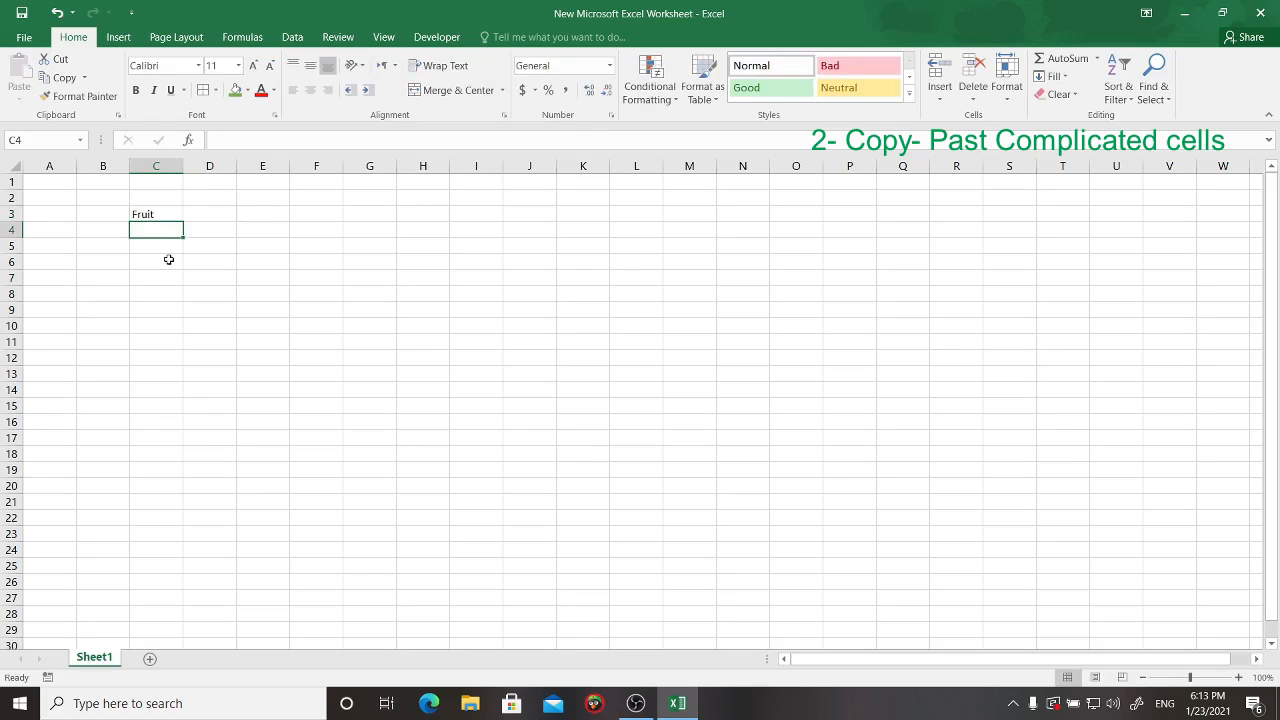
type("Apple")
key("Return")
type("Banana")
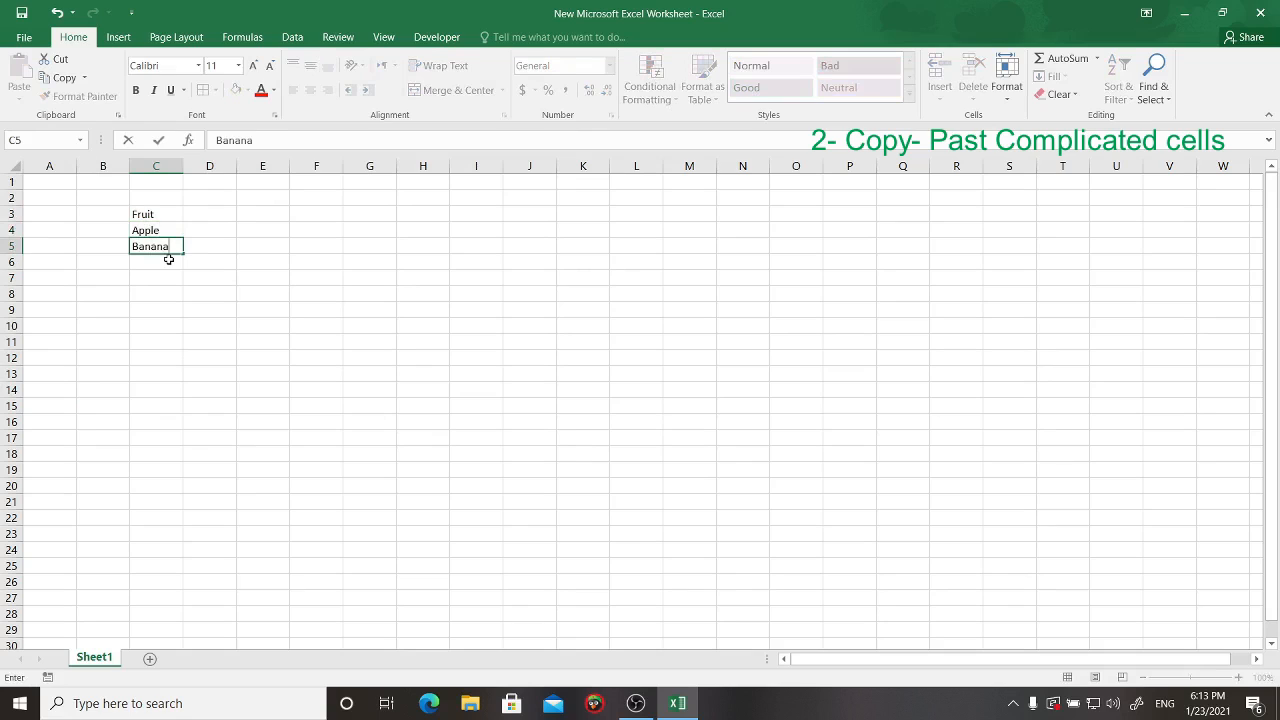
key("Return")
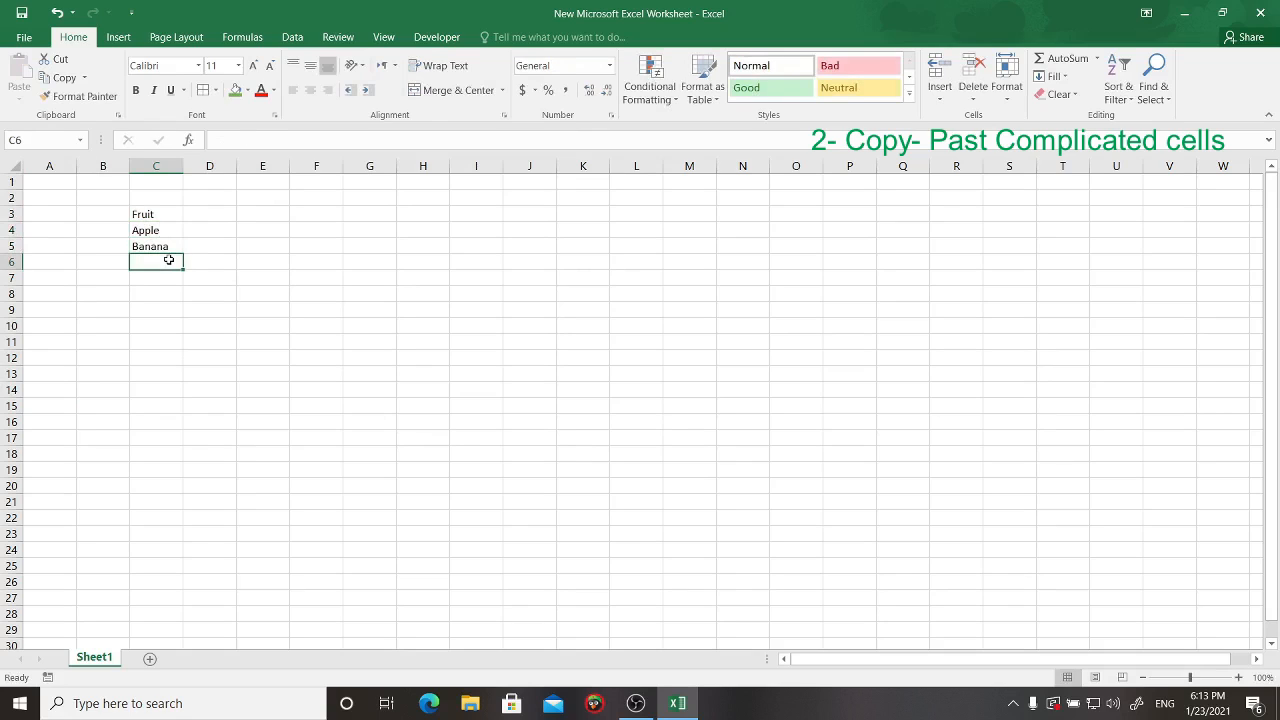
type("Kiwi")
key("Return")
type("Orange")
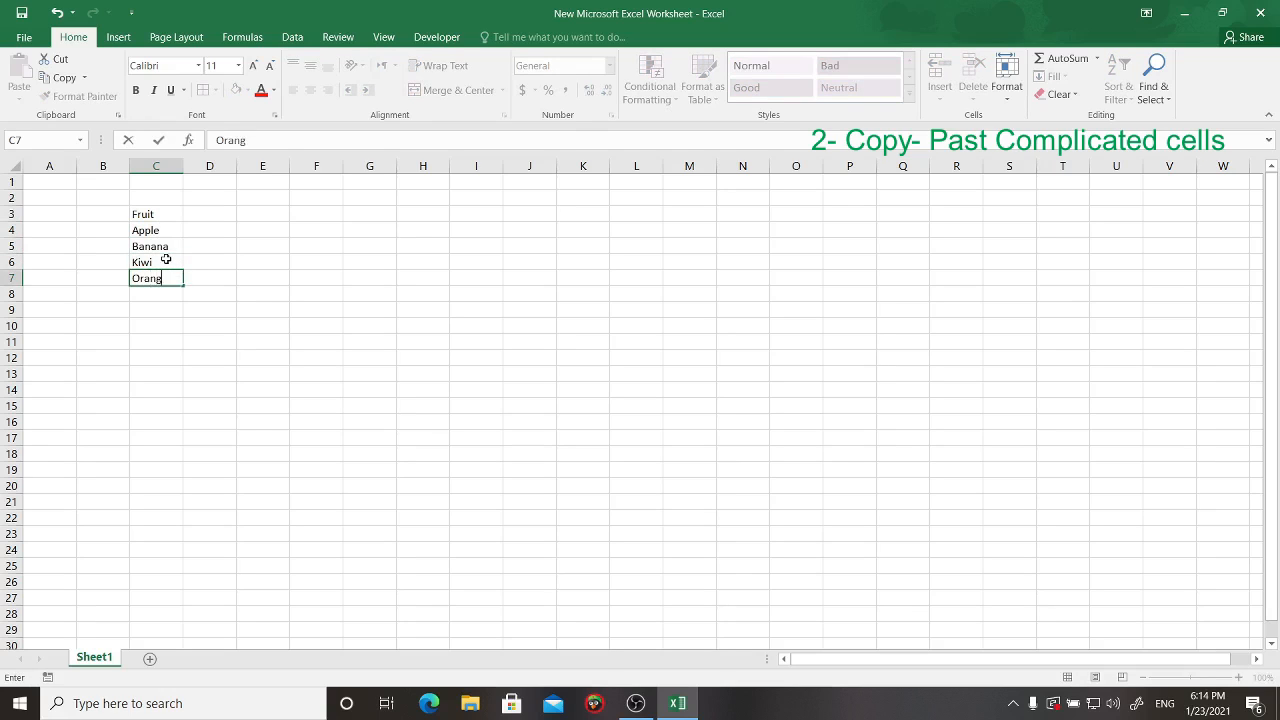
Step: Enter the header Quantities in D3 with the values 2, 5, 7 and 3 in D4:D7
left_click(210, 216)
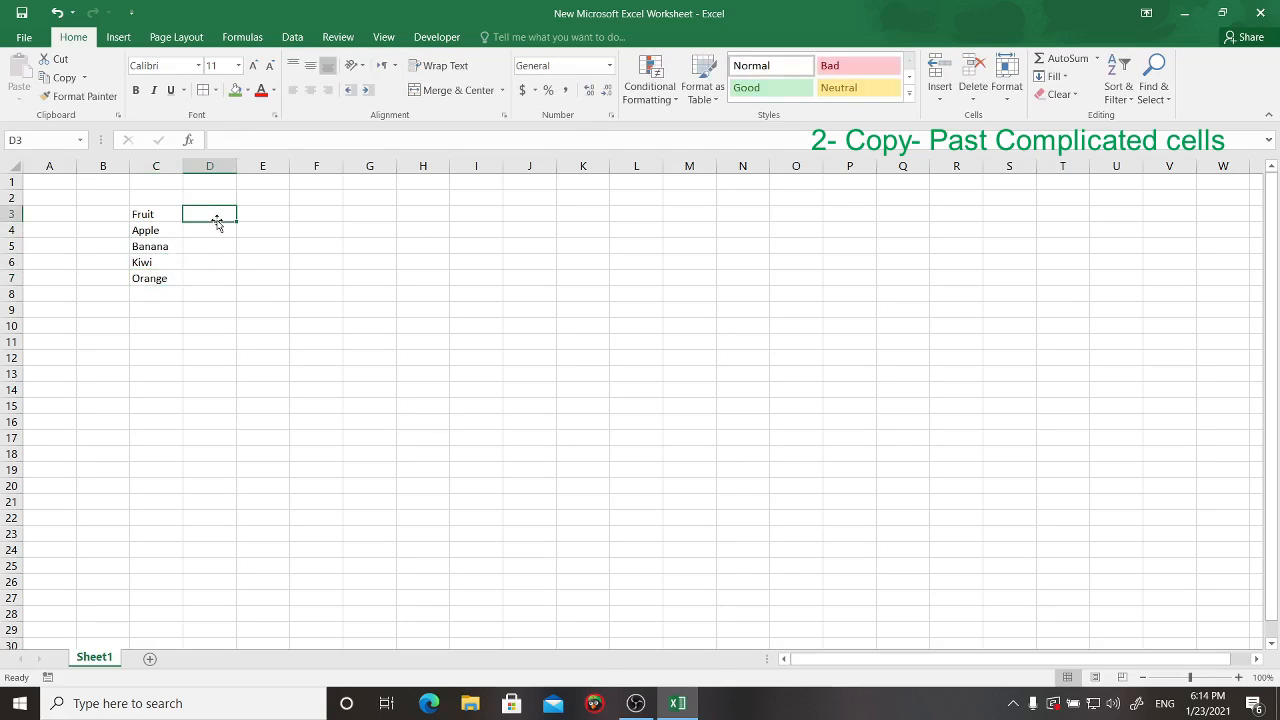
type("Quantu")
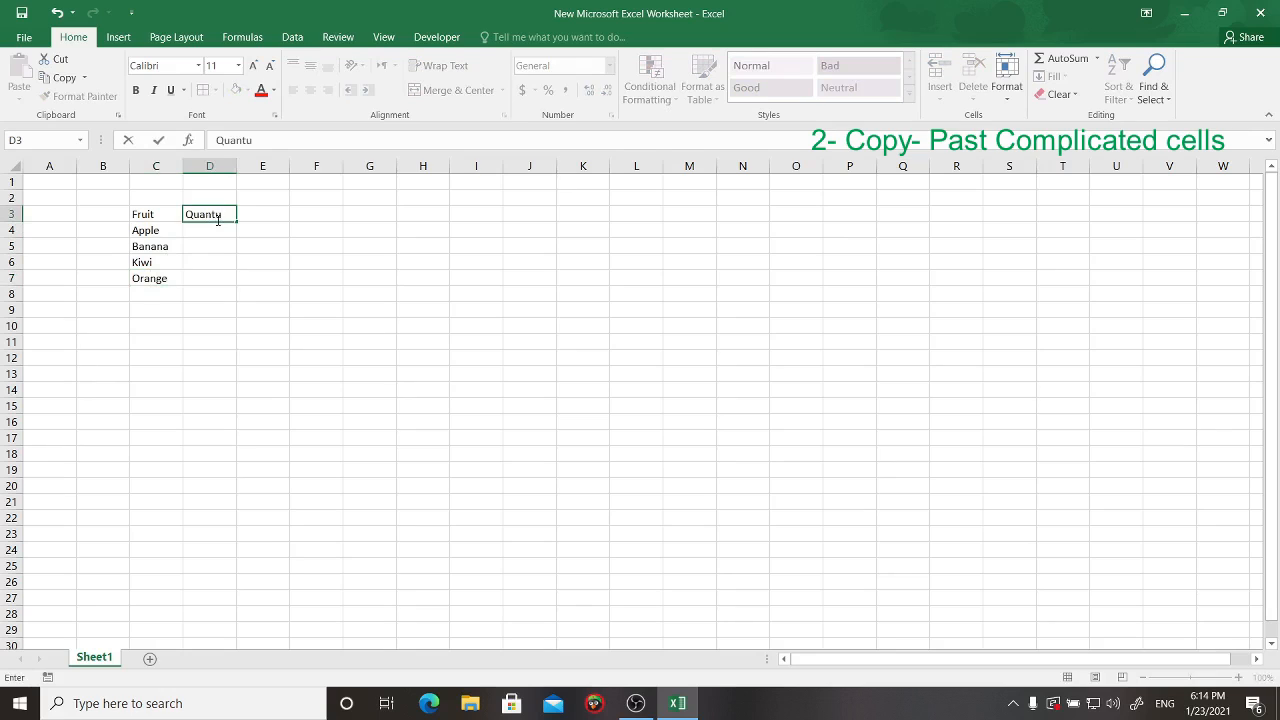
key("BackSpace")
type("ities")
key("Return")
type("2")
key("Return")
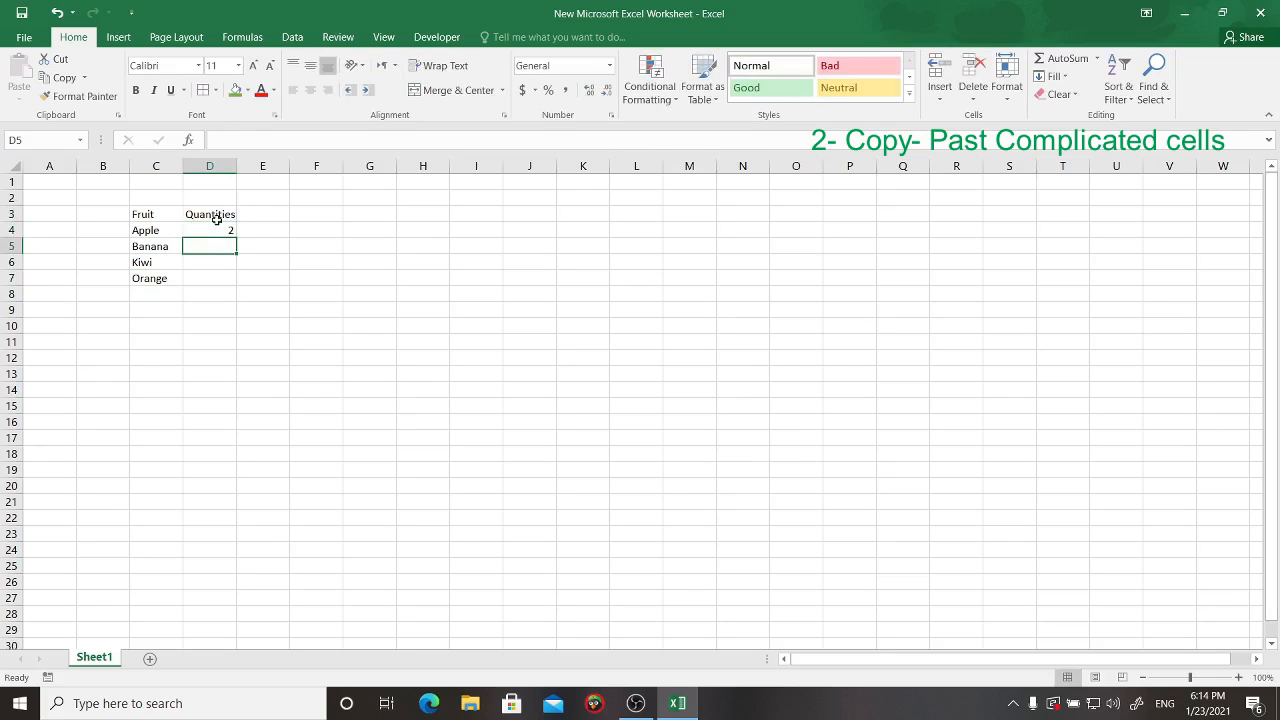
type("5")
key("Return")
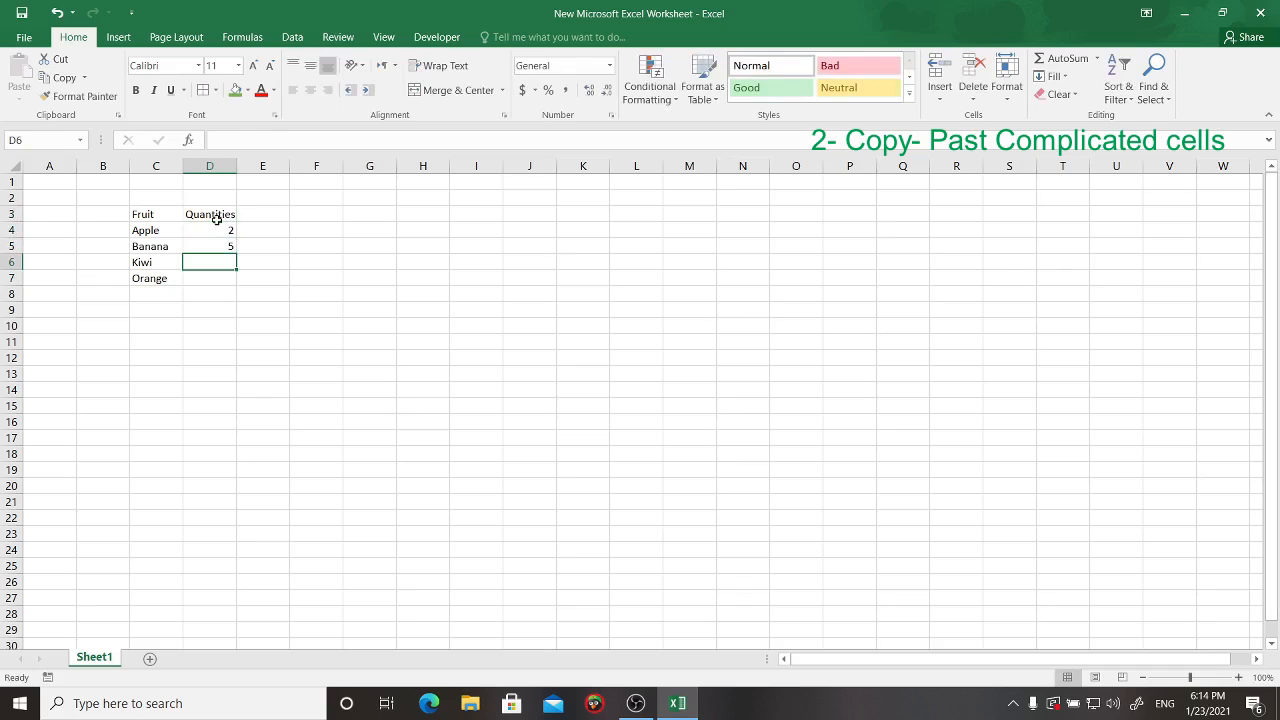
type("47")
key("BackSpace")
type("7.")
key("Return")
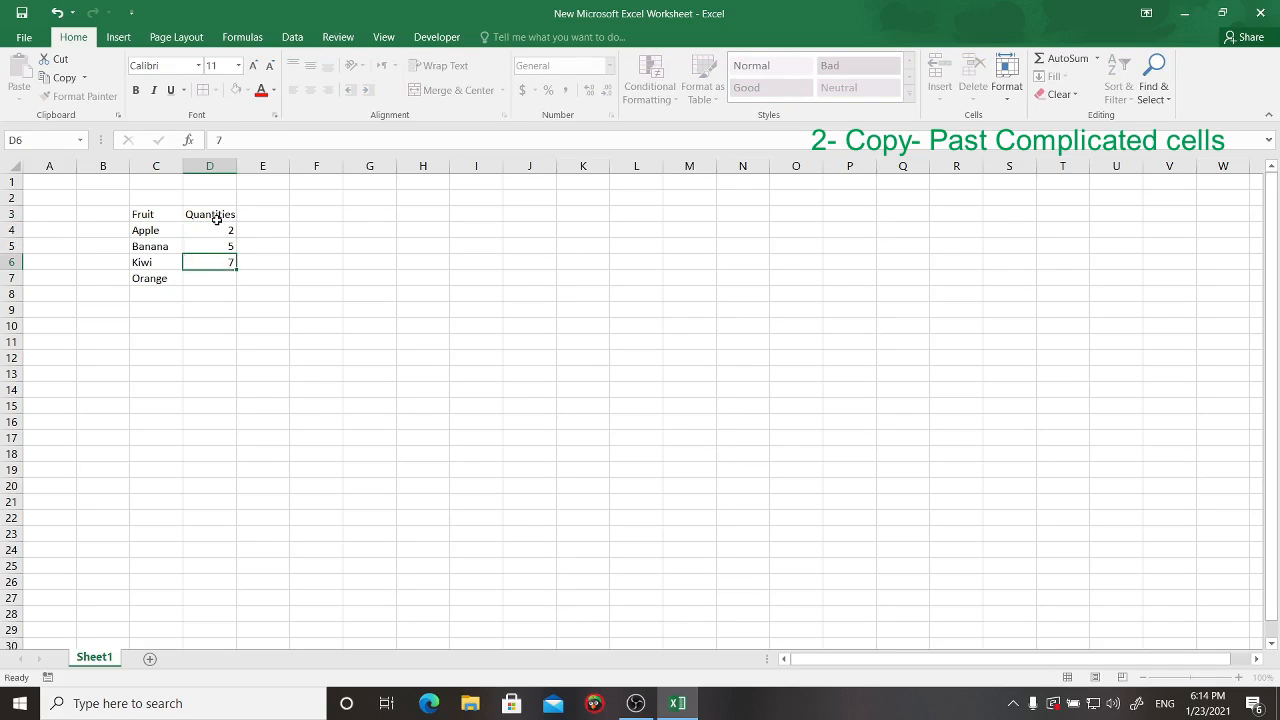
type("3")
key("Return")
Step: Enter the header Unit Price in E3 with the values 2, 3, 4 and 2 in E4:E7
left_click(277, 214)
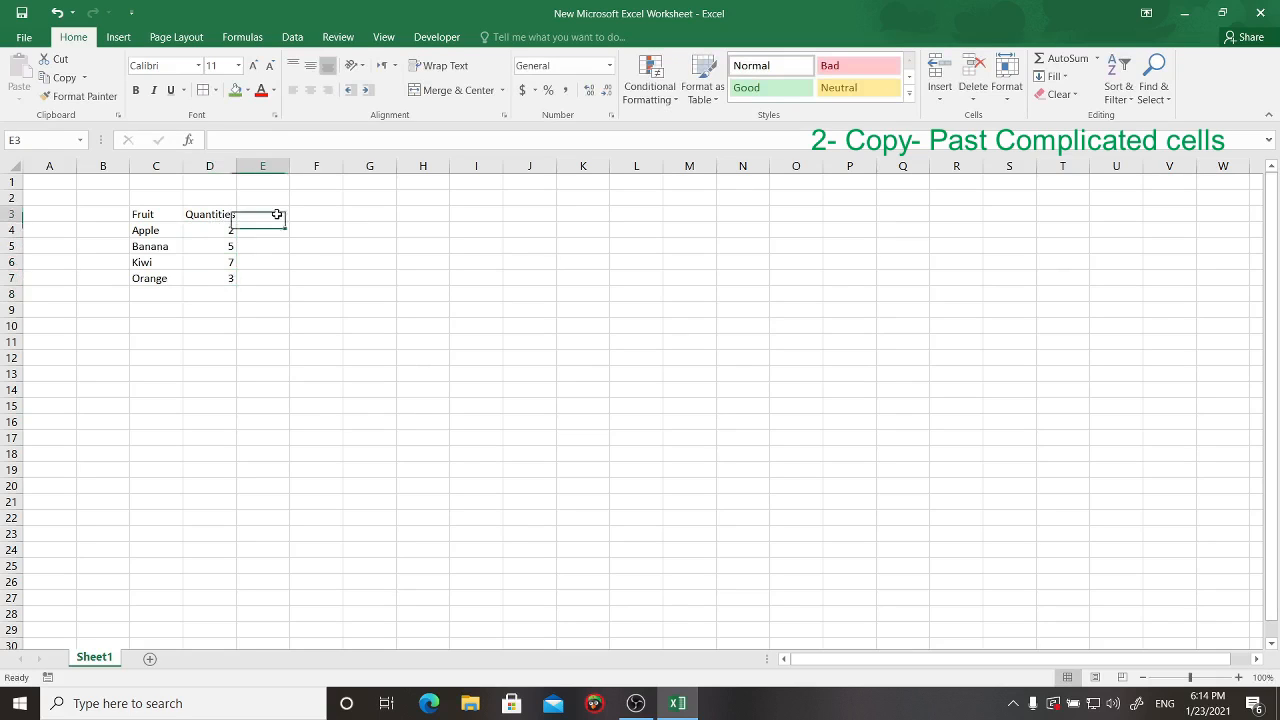
type("Uni")
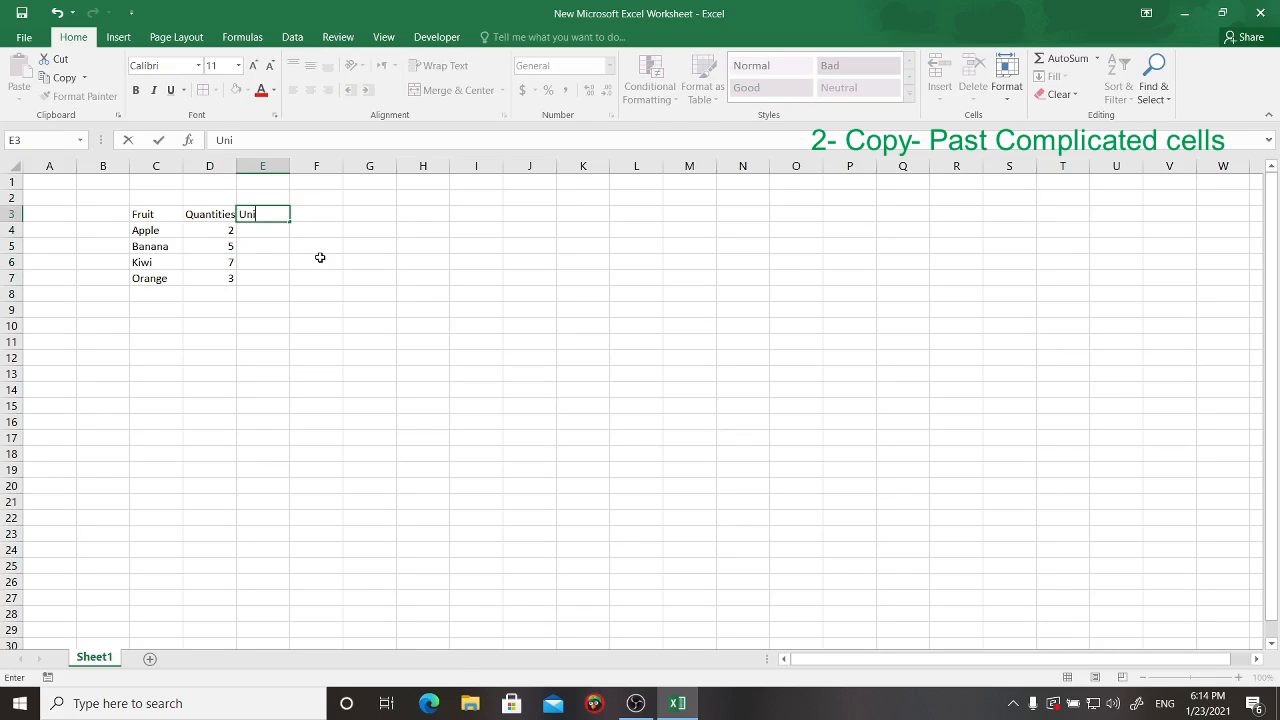
type("t Price")
key("Return")
type("2")
key("Return")
type("3")
key("Return")
type("4")
key("Return")
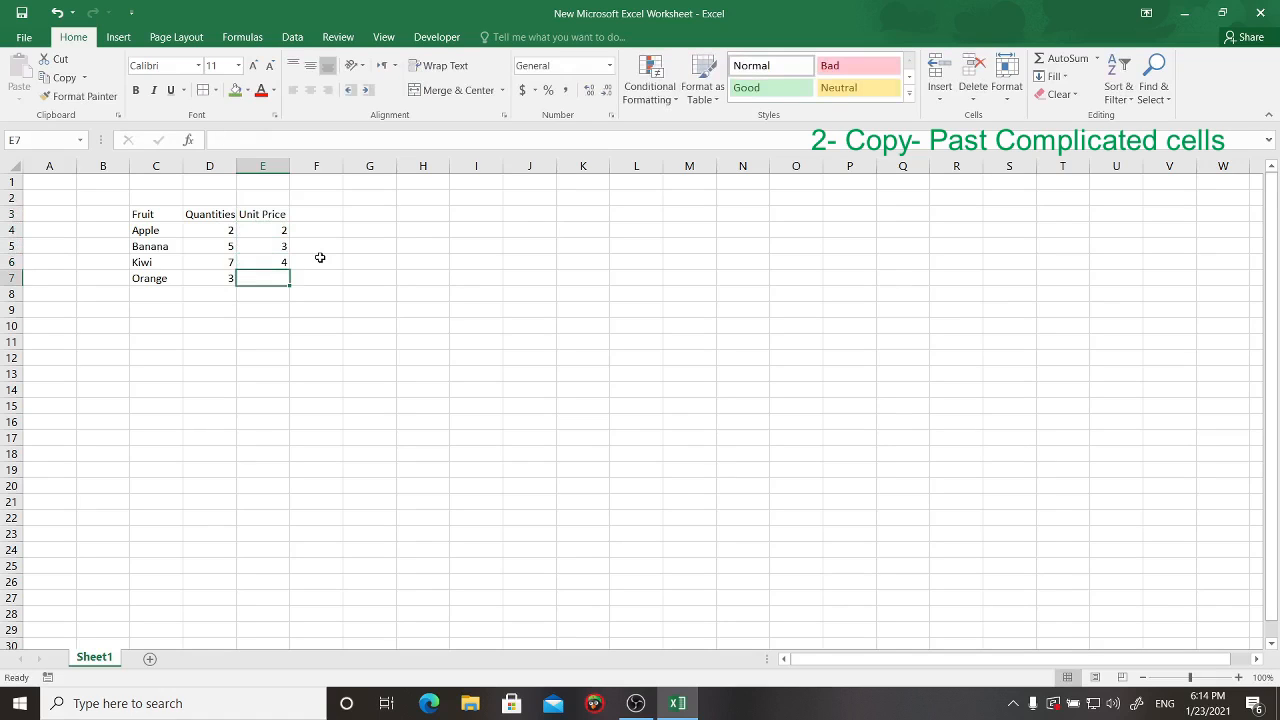
type("2")
key("Return")
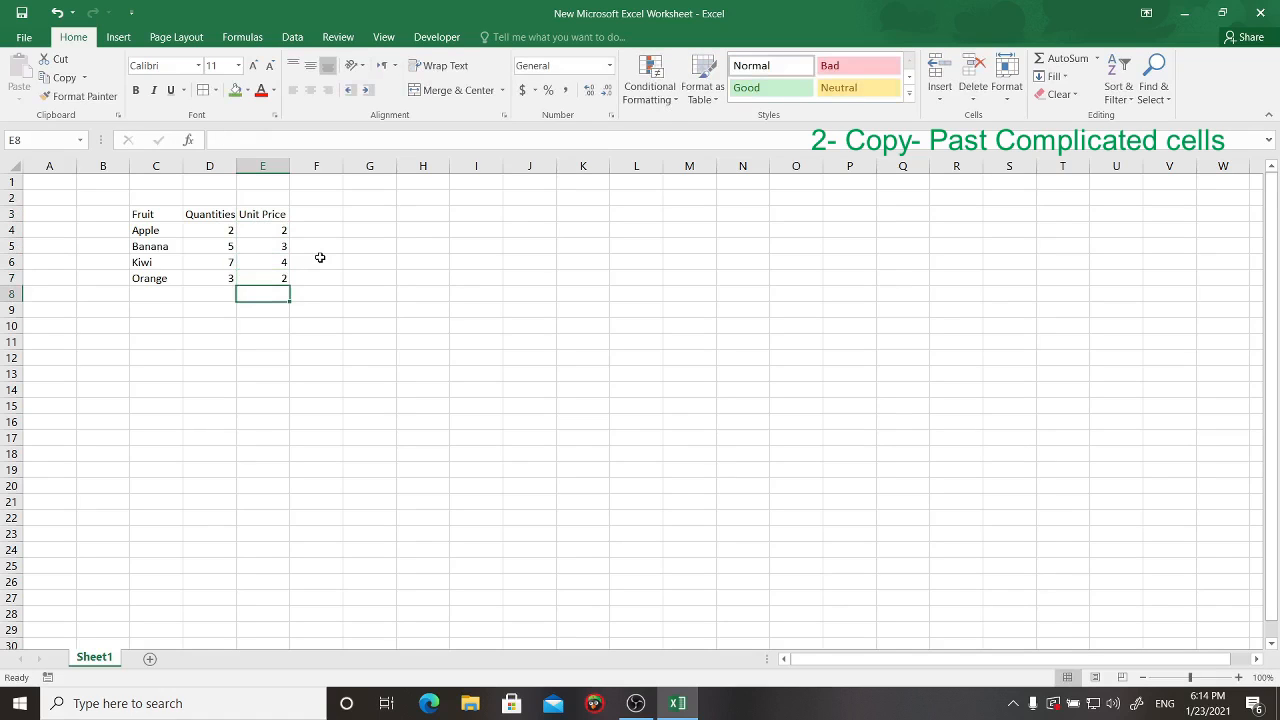
Step: Add the header Price in F3 and enter the formula =D4*E4 in F4
left_click(317, 231)
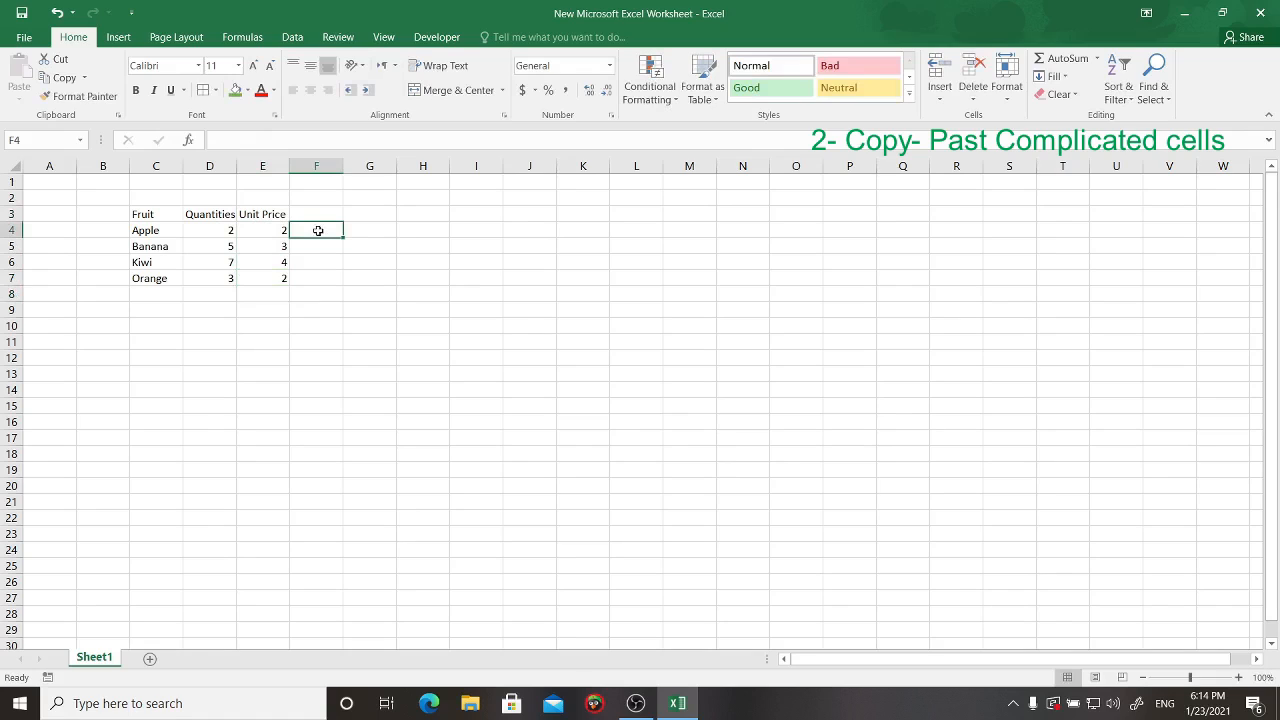
left_click(318, 214)
type("Price")
key("Return")
type("=")
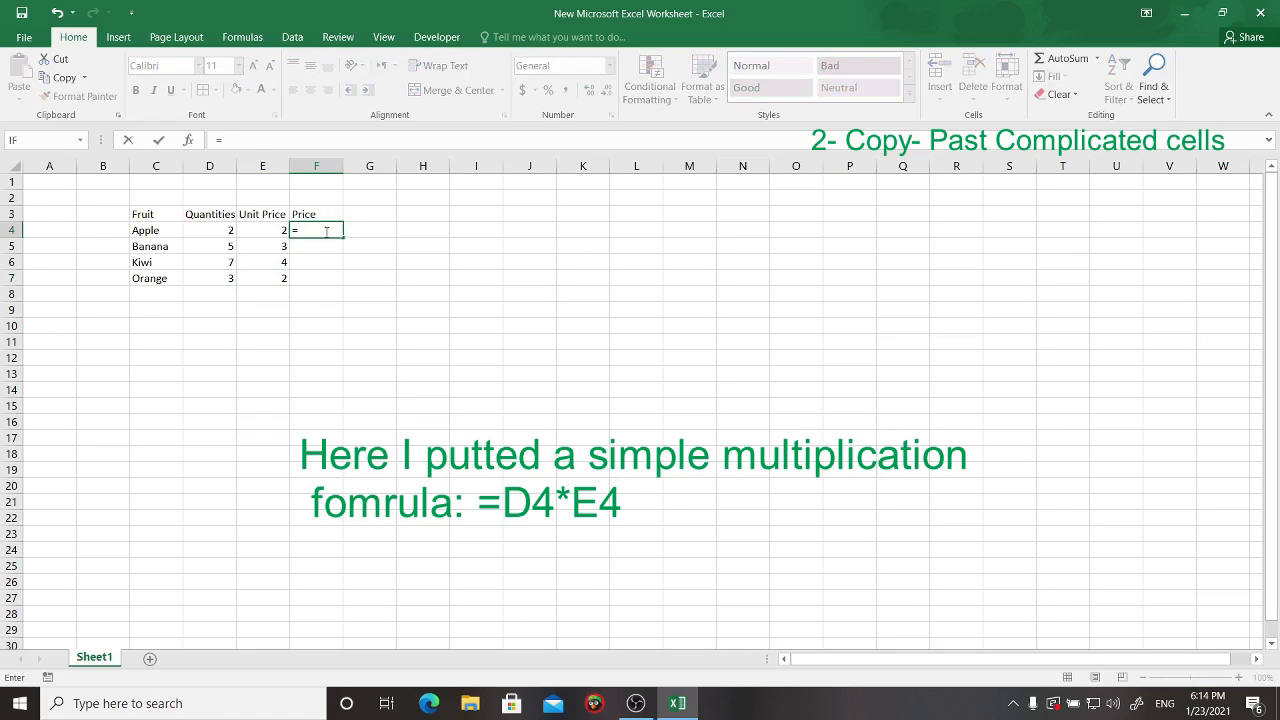
left_click(209, 231)
type("*")
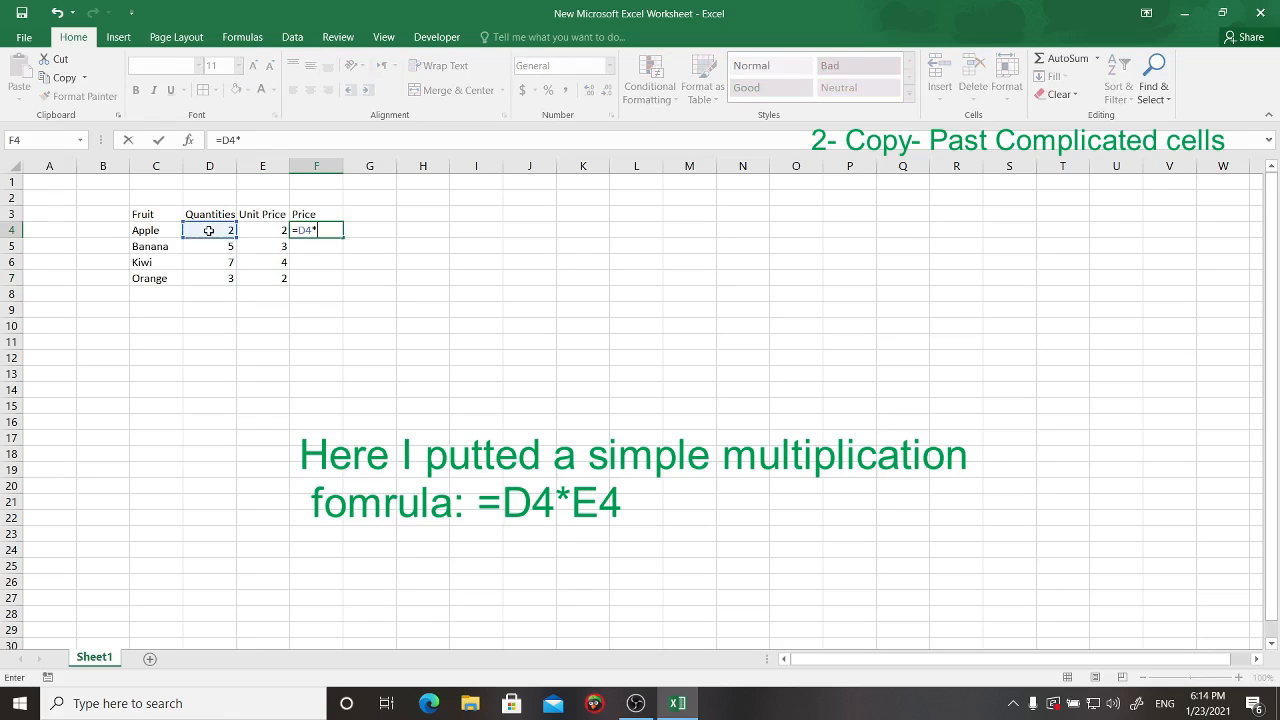
left_click(281, 231)
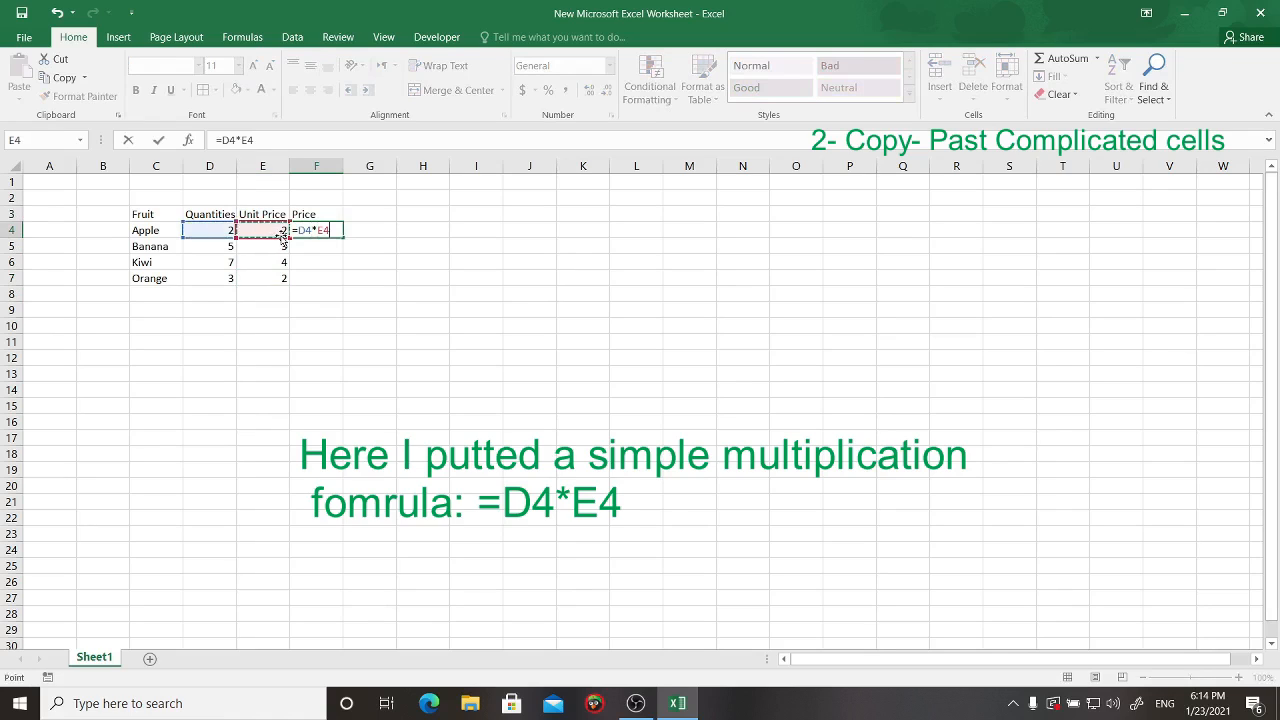
key("Return")
Step: Fill the price formula from F4 down to F7
left_click(336, 231)
left_click_drag(340, 236, 339, 285)
left_click(439, 299)
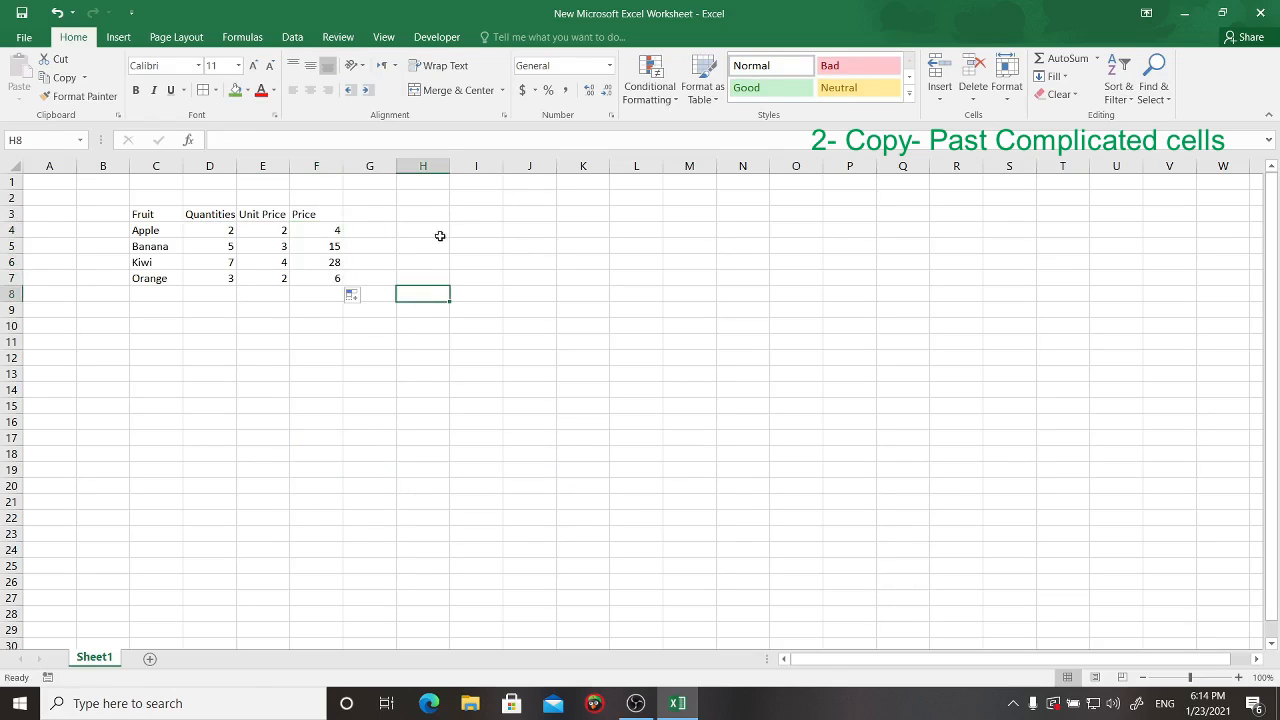
Step: Apply a thick outline and thin inside borders to the fruit table in C3:F7
left_click_drag(160, 215, 310, 284)
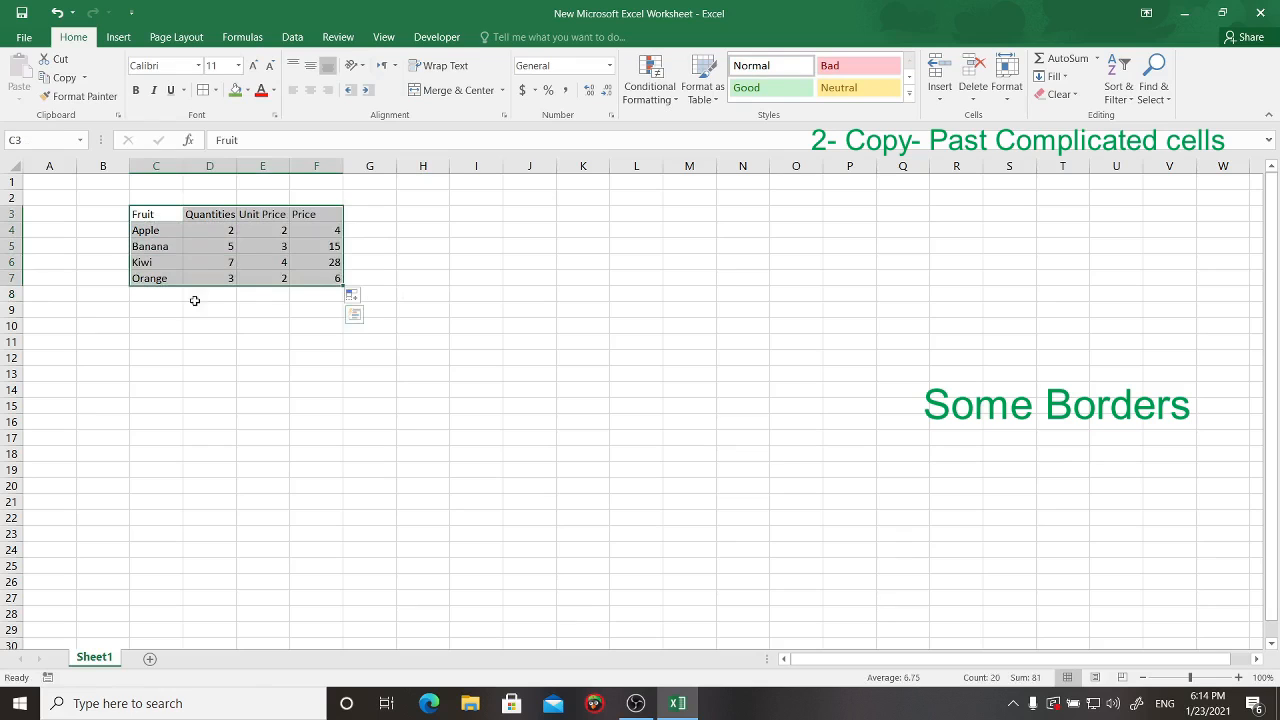
left_click(216, 90)
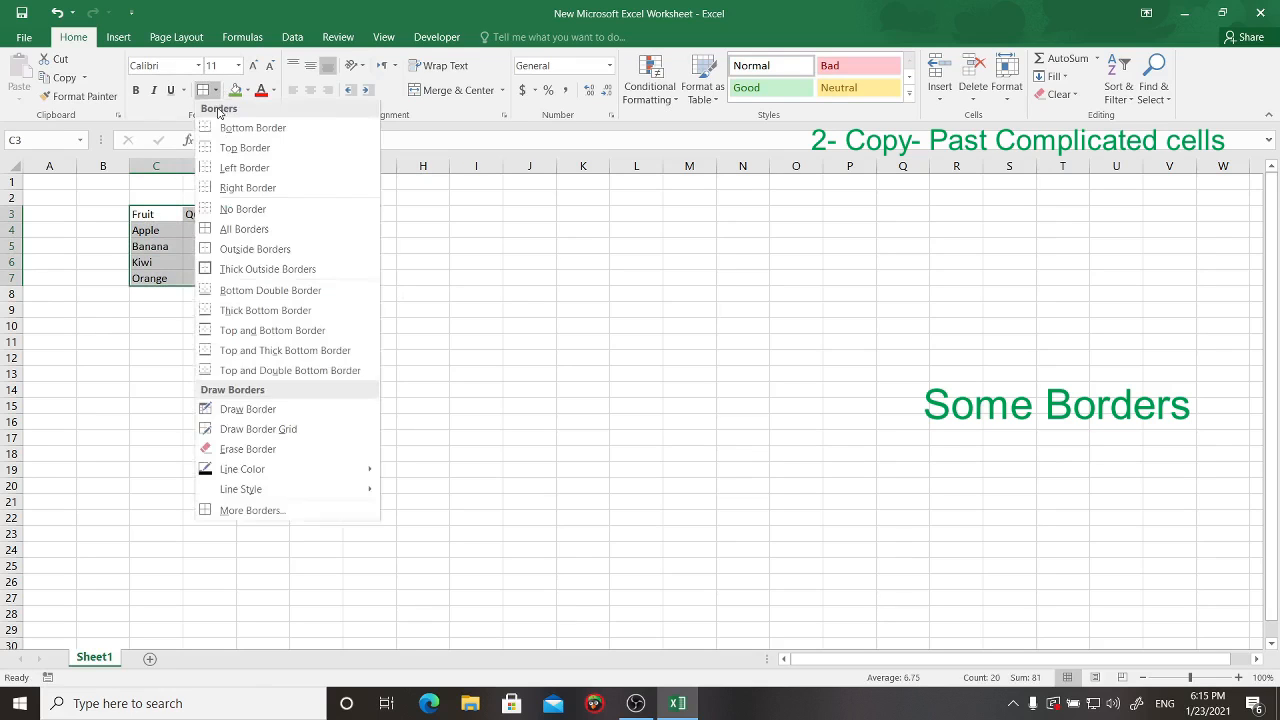
left_click(281, 516)
left_click(492, 410)
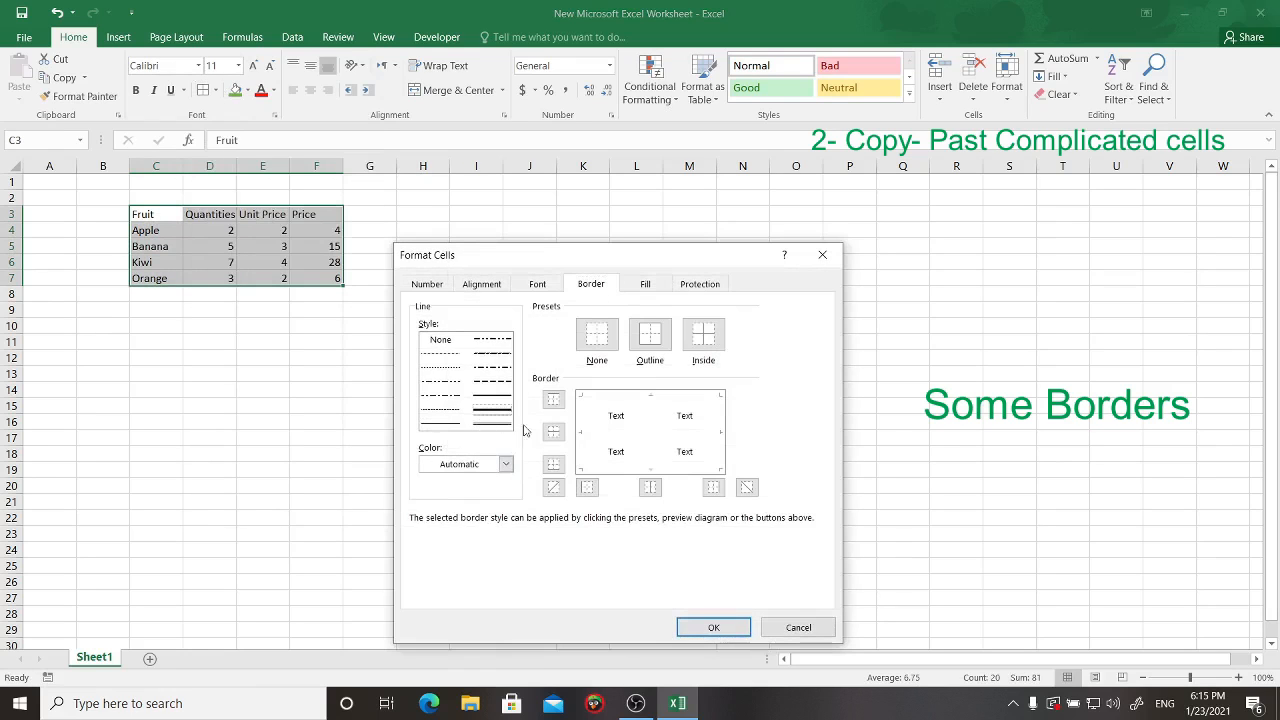
left_click(553, 400)
left_click(553, 464)
left_click(587, 487)
left_click(713, 487)
left_click(445, 424)
left_click(650, 487)
left_click(553, 431)
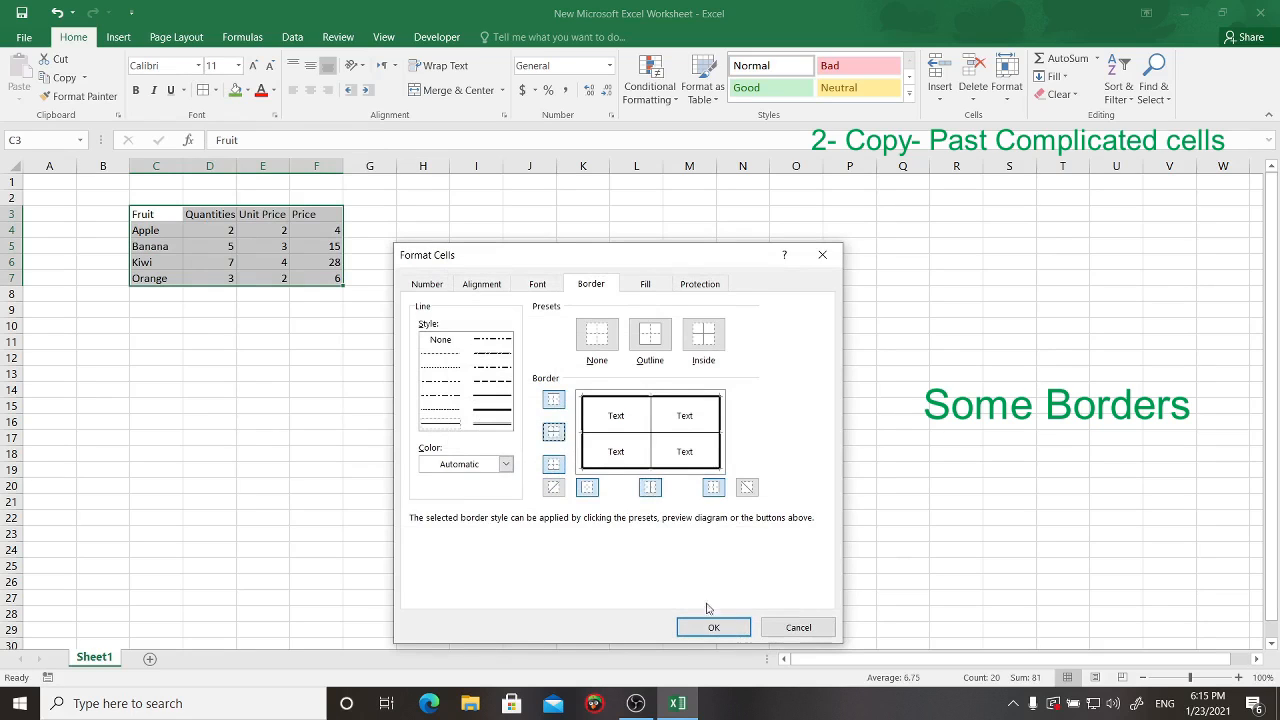
left_click(728, 624)
Step: Fill the Fruit column cells C3:C7 with standard yellow
left_click_drag(152, 215, 155, 276)
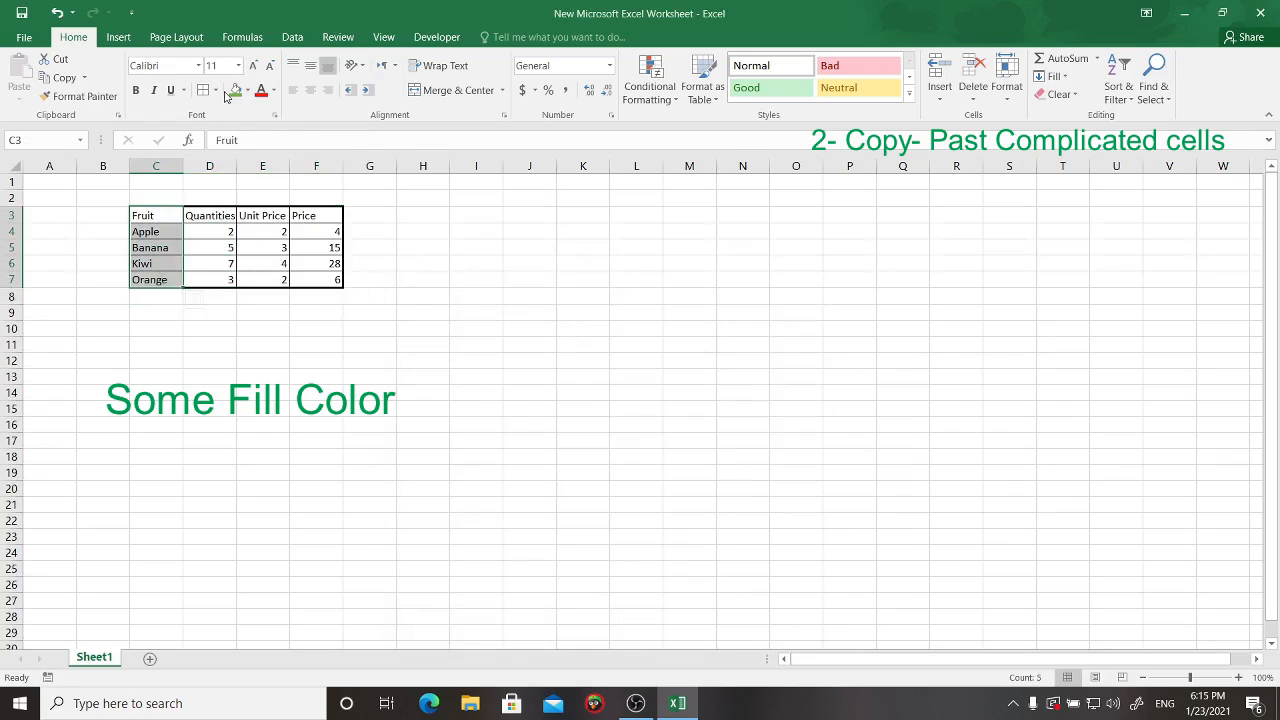
left_click(247, 91)
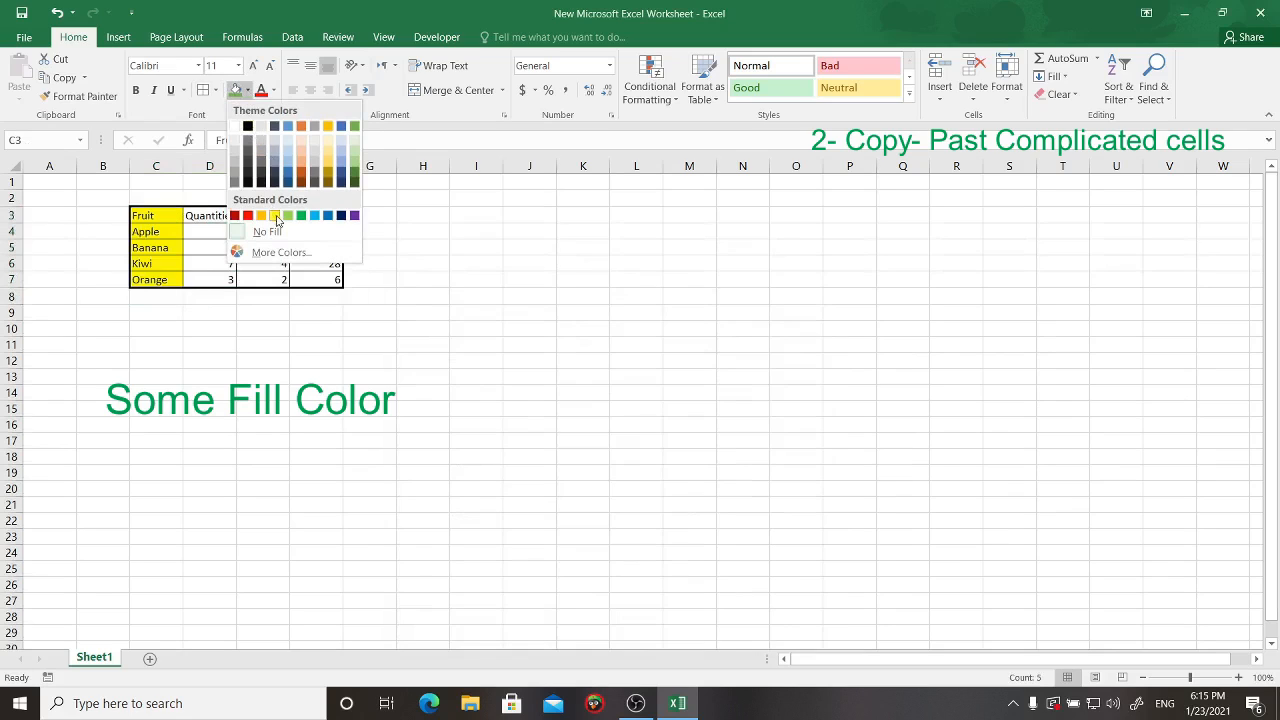
left_click(274, 215)
Step: Fill the header cells D3:F3 with yellow and set the font color of the numbers in D4:F7 to red
left_click_drag(197, 214, 316, 278)
left_click(236, 90)
left_click(238, 236)
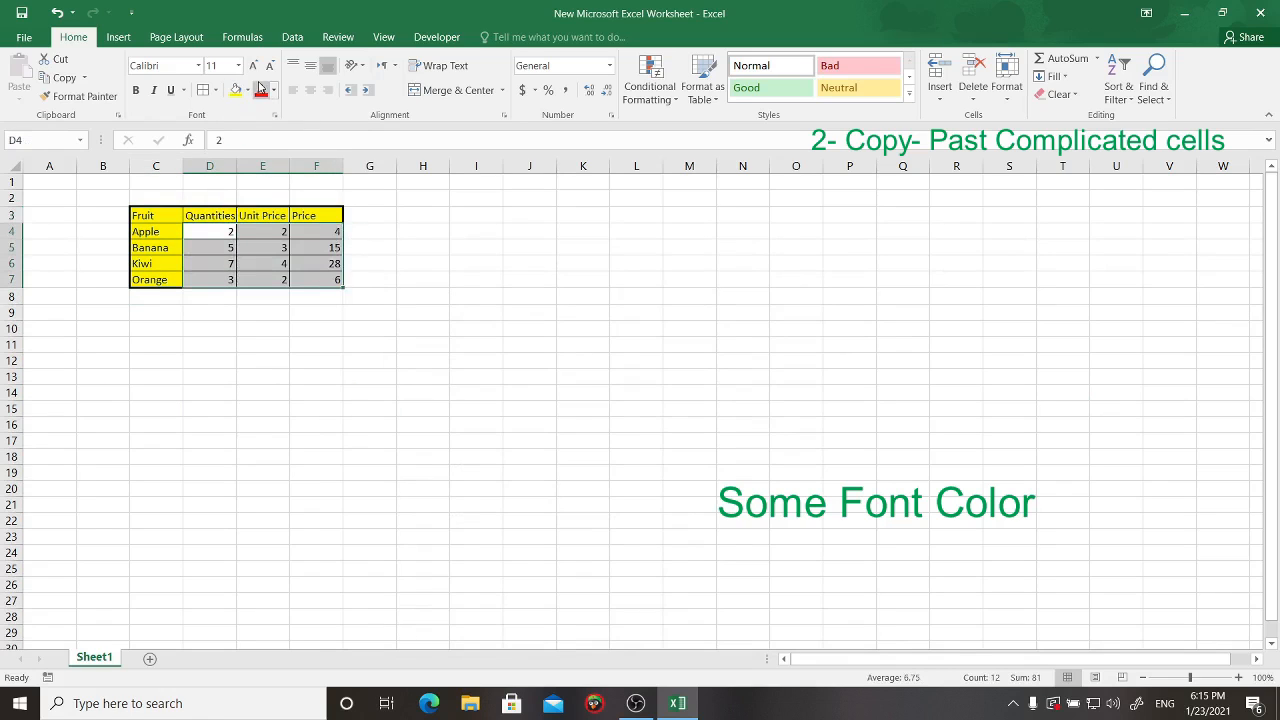
left_click(318, 250)
Step: Fill the Apple price cell F4 with the green theme color
left_click(320, 232)
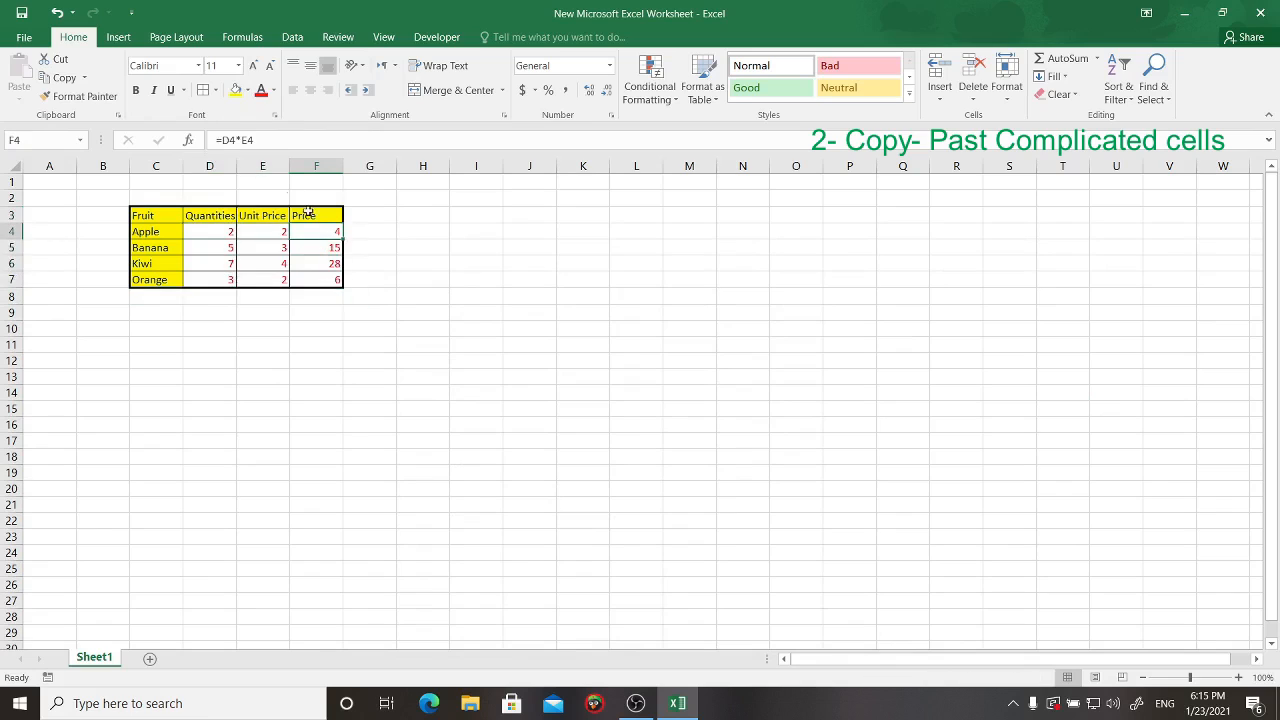
left_click(248, 90)
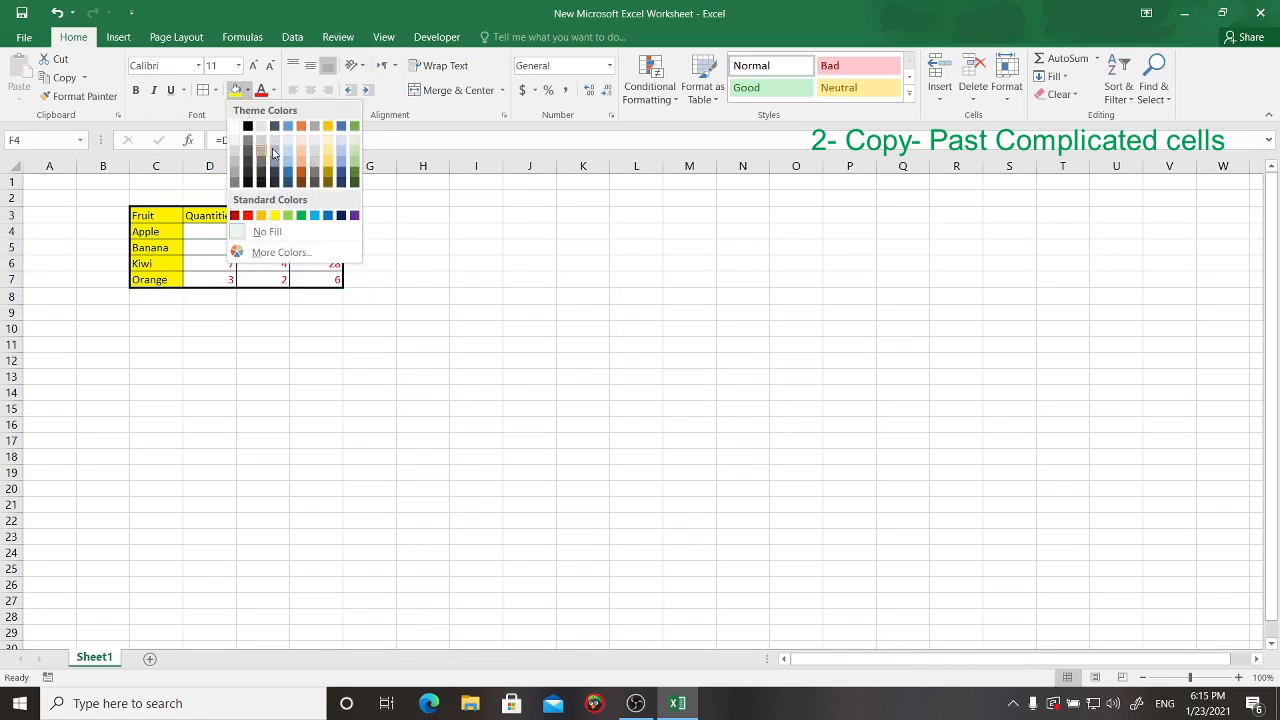
left_click(357, 128)
left_click(400, 279)
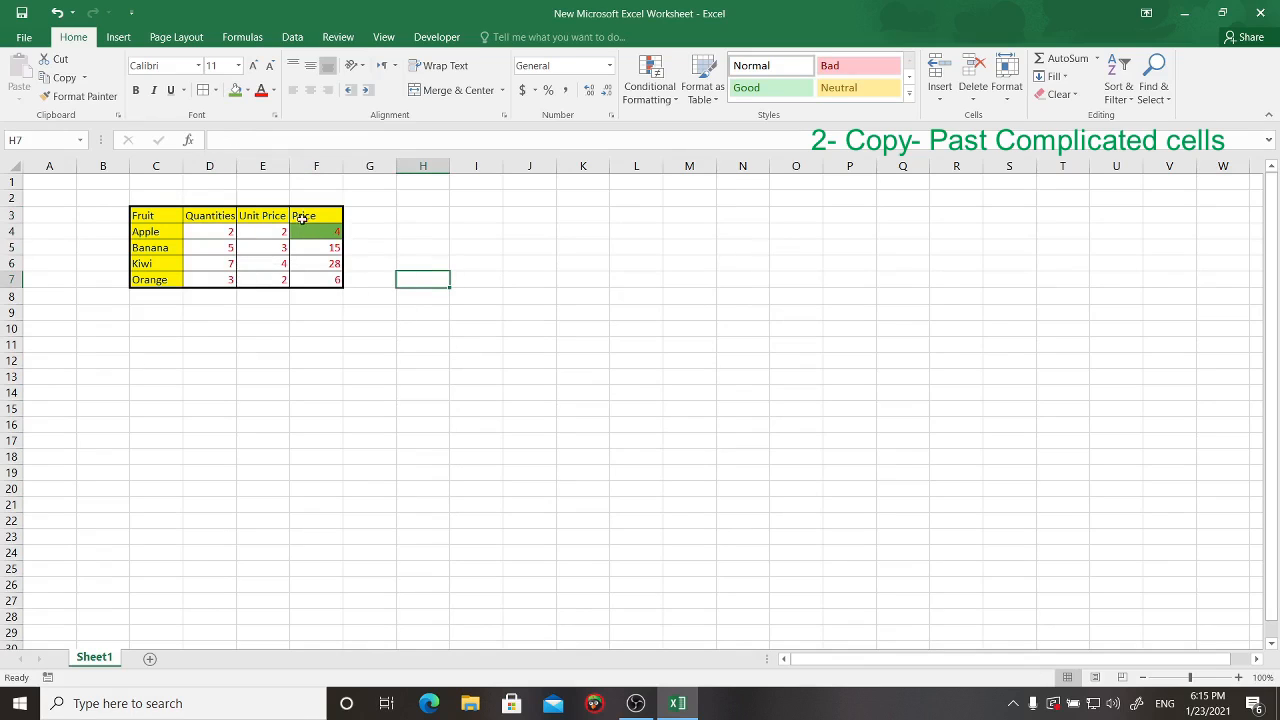
Step: Add a comment to the Price header in F3 reading only "This price include TVA" and shrink the comment box to fit
right_click(337, 214)
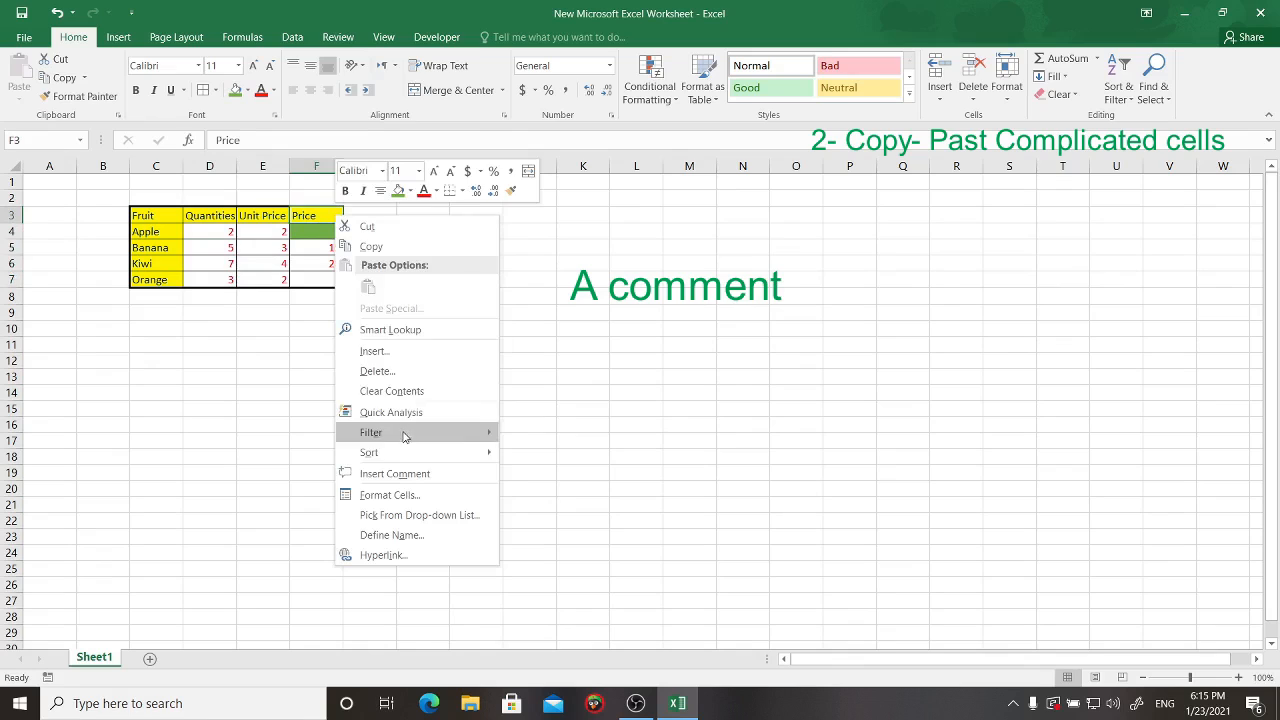
left_click(402, 473)
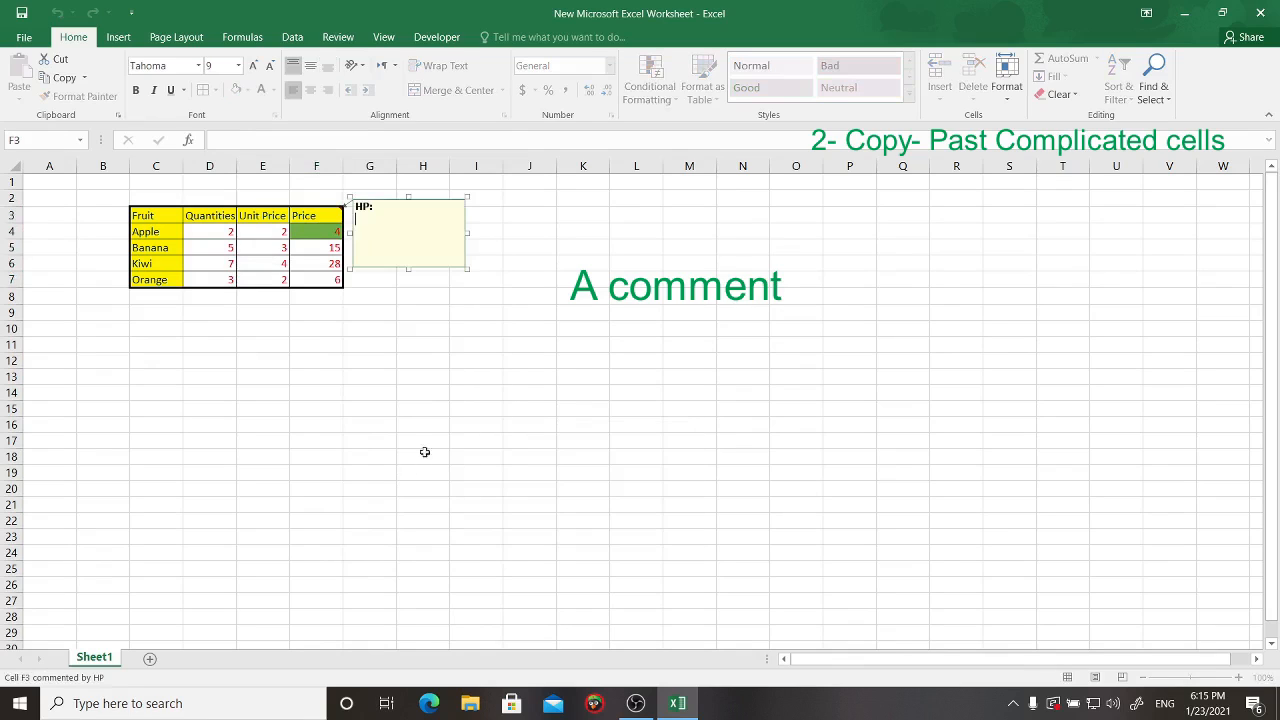
key("BackSpace")
key("BackSpace")
key("BackSpace")
key("BackSpace")
type("This price uininclude TVA")
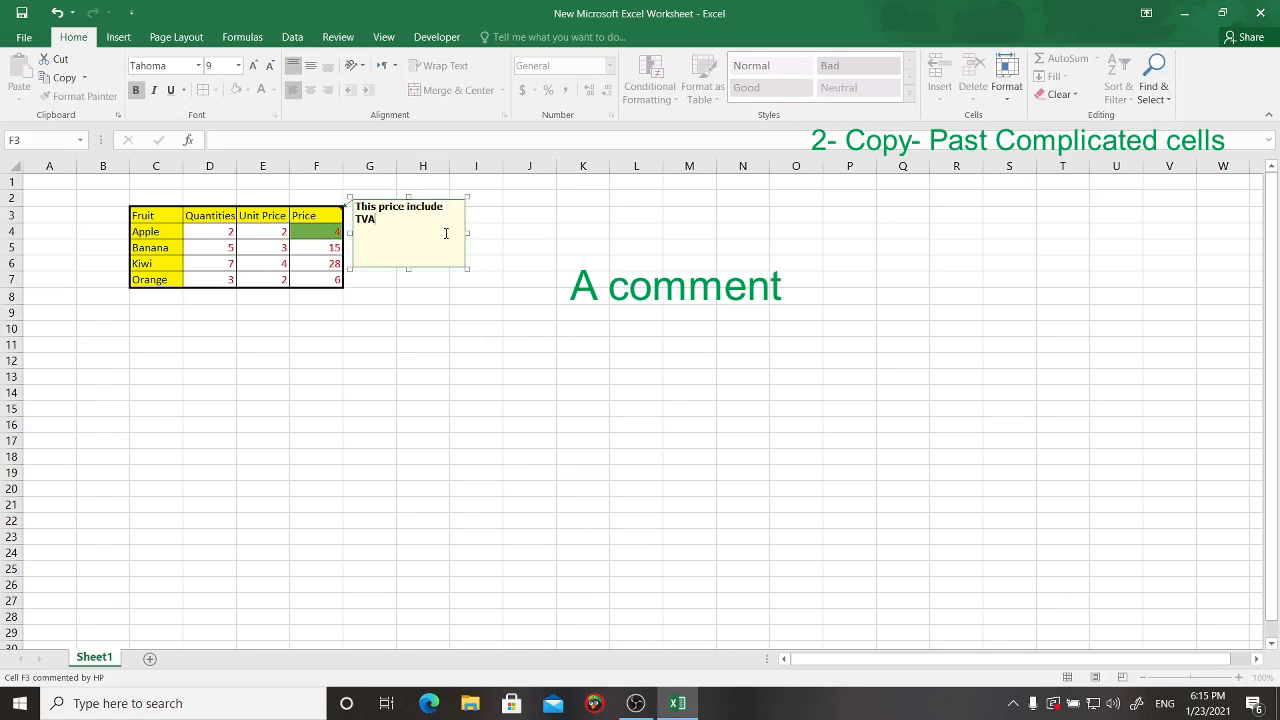
left_click_drag(408, 268, 404, 234)
left_click(412, 268)
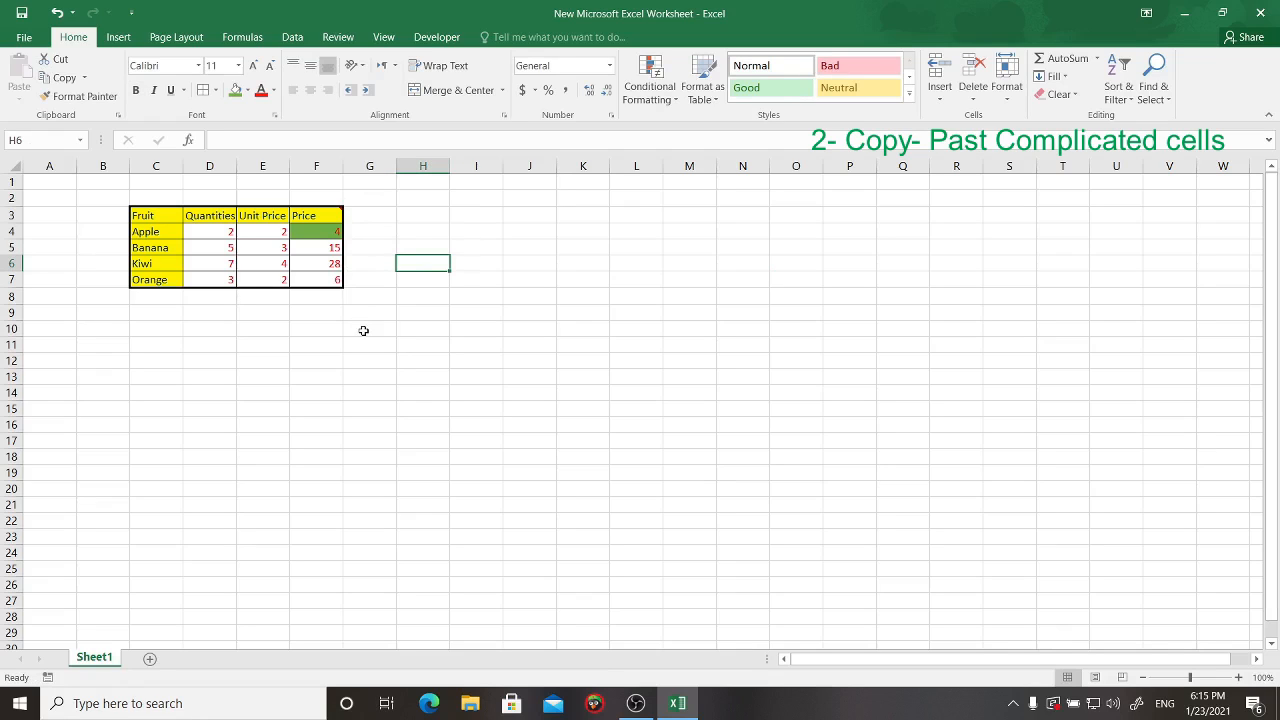
Step: Add a List data validation to cell E10 with the source =$C$4:$C$7
left_click(228, 346)
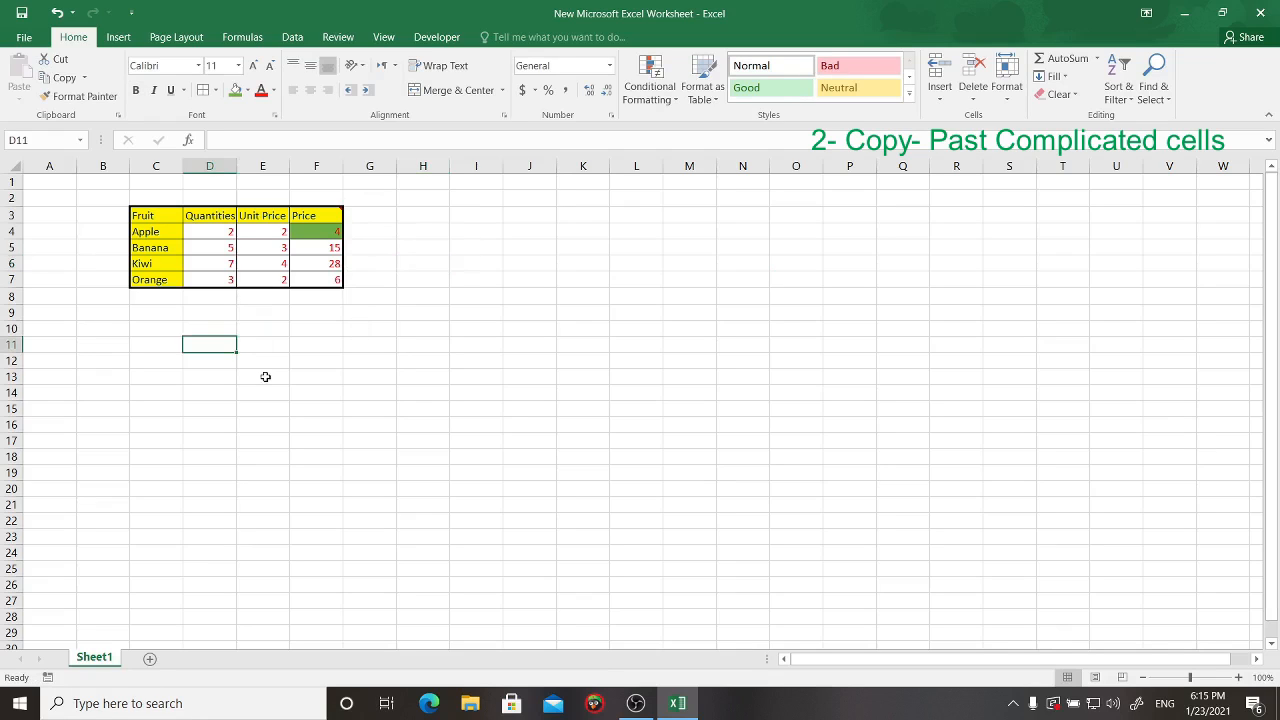
left_click(248, 336)
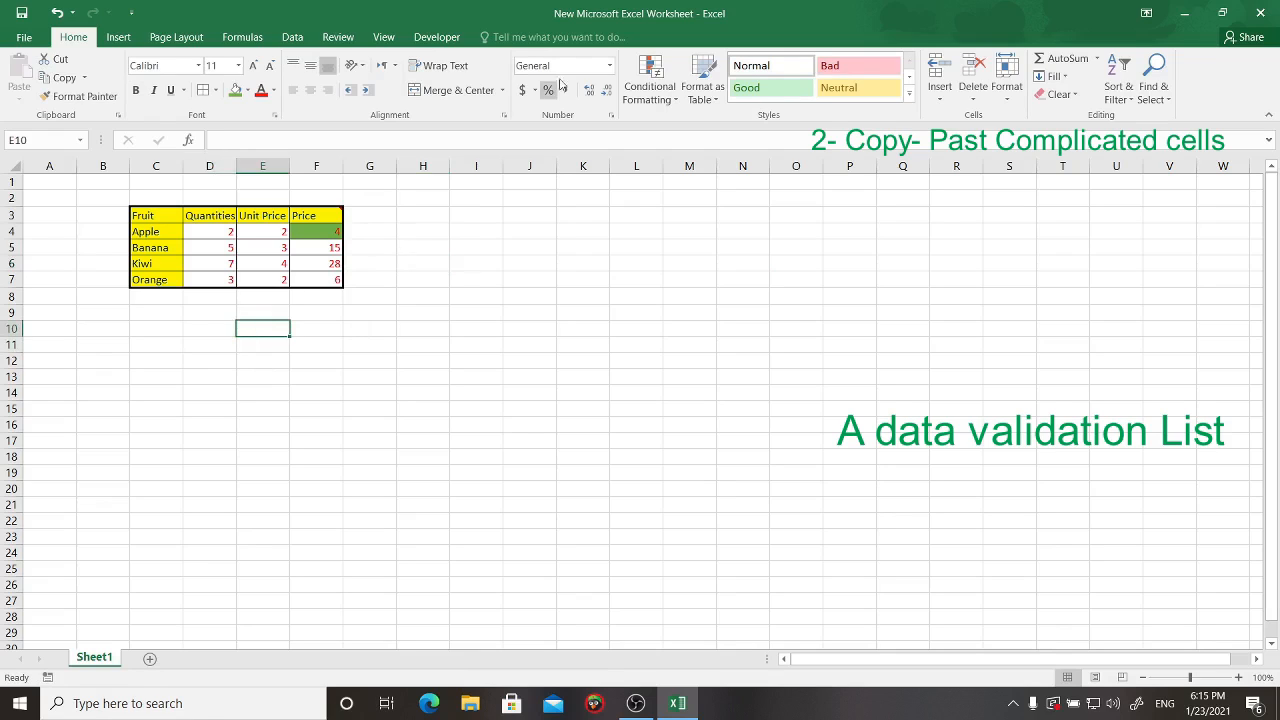
left_click(292, 40)
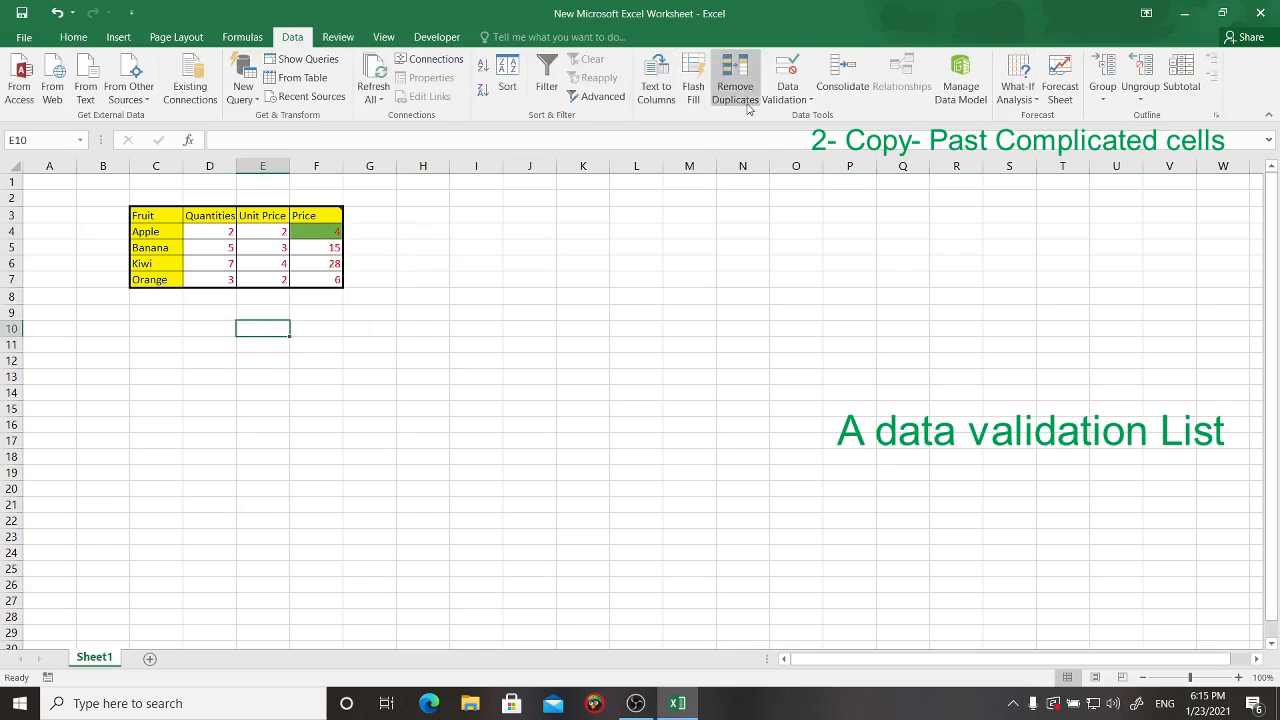
left_click(790, 100)
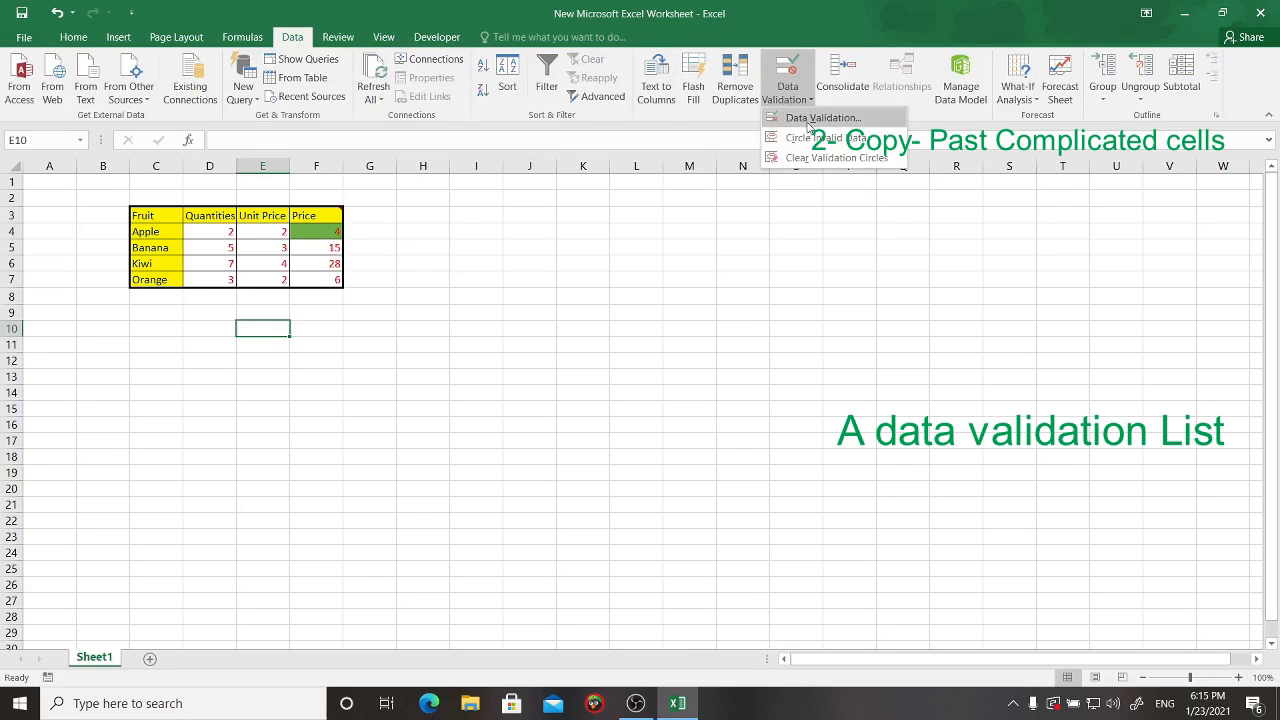
left_click(815, 118)
left_click(561, 404)
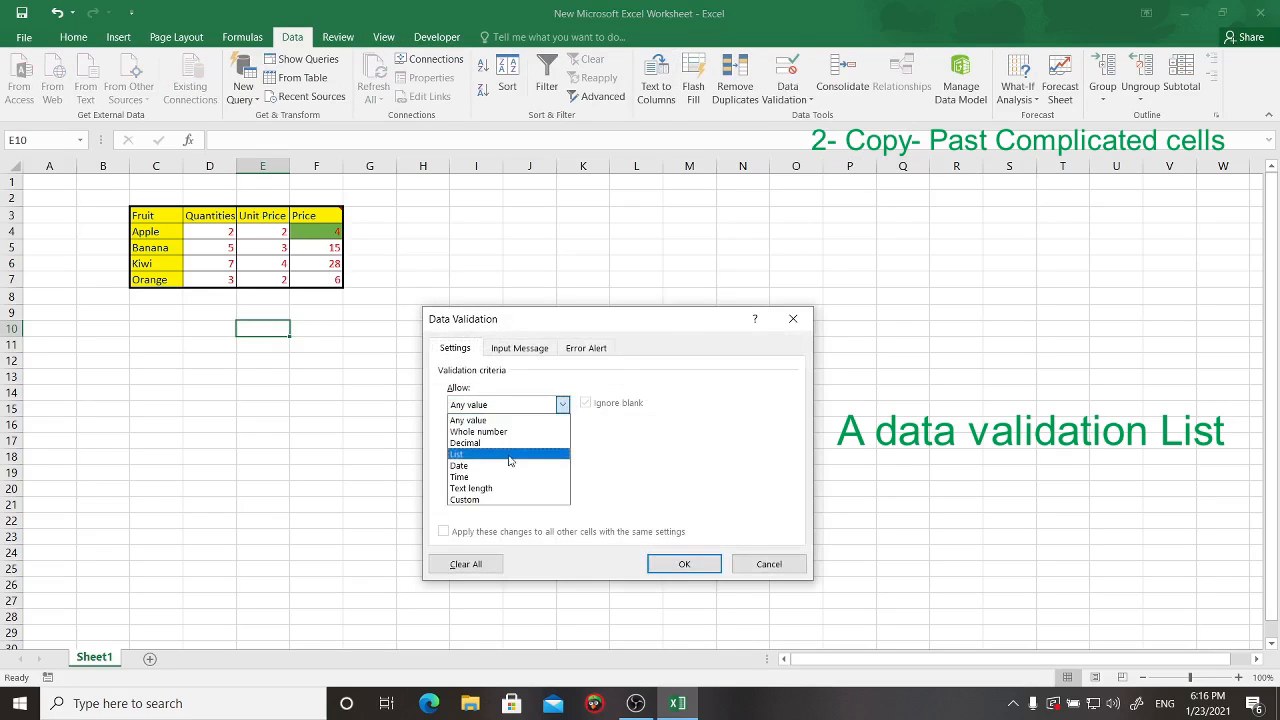
left_click(557, 454)
left_click(690, 474)
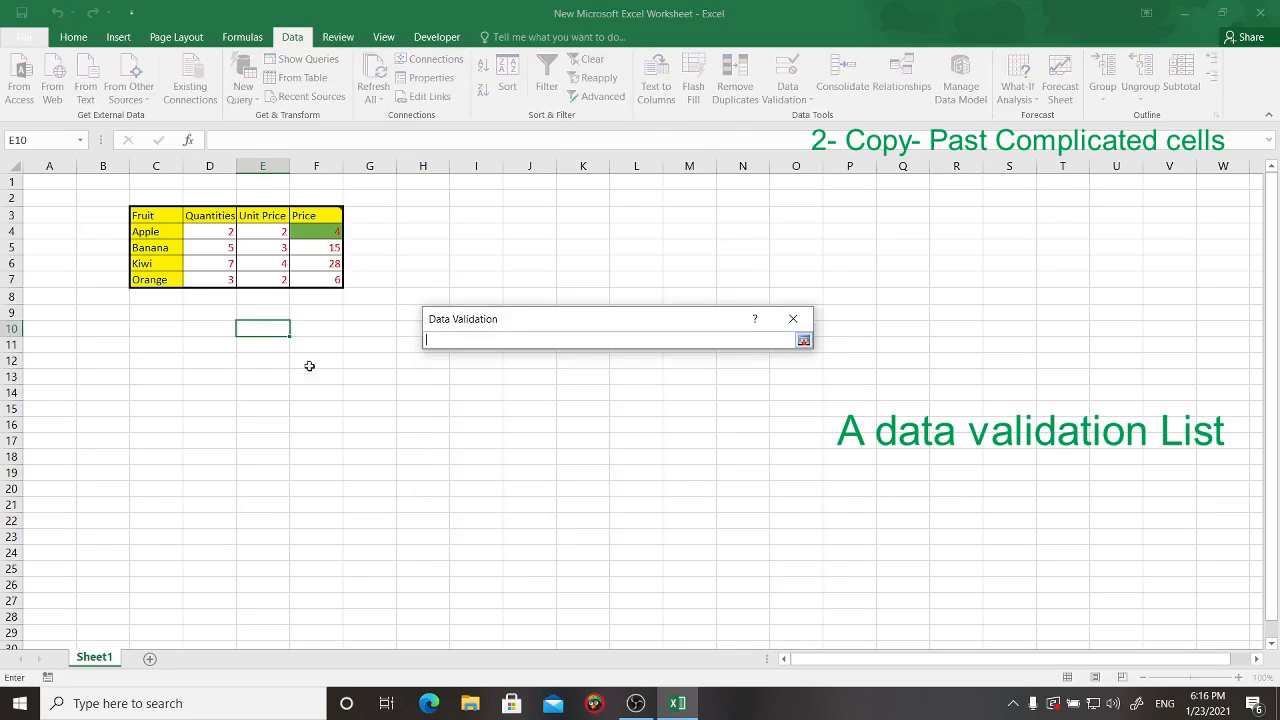
left_click_drag(155, 232, 160, 280)
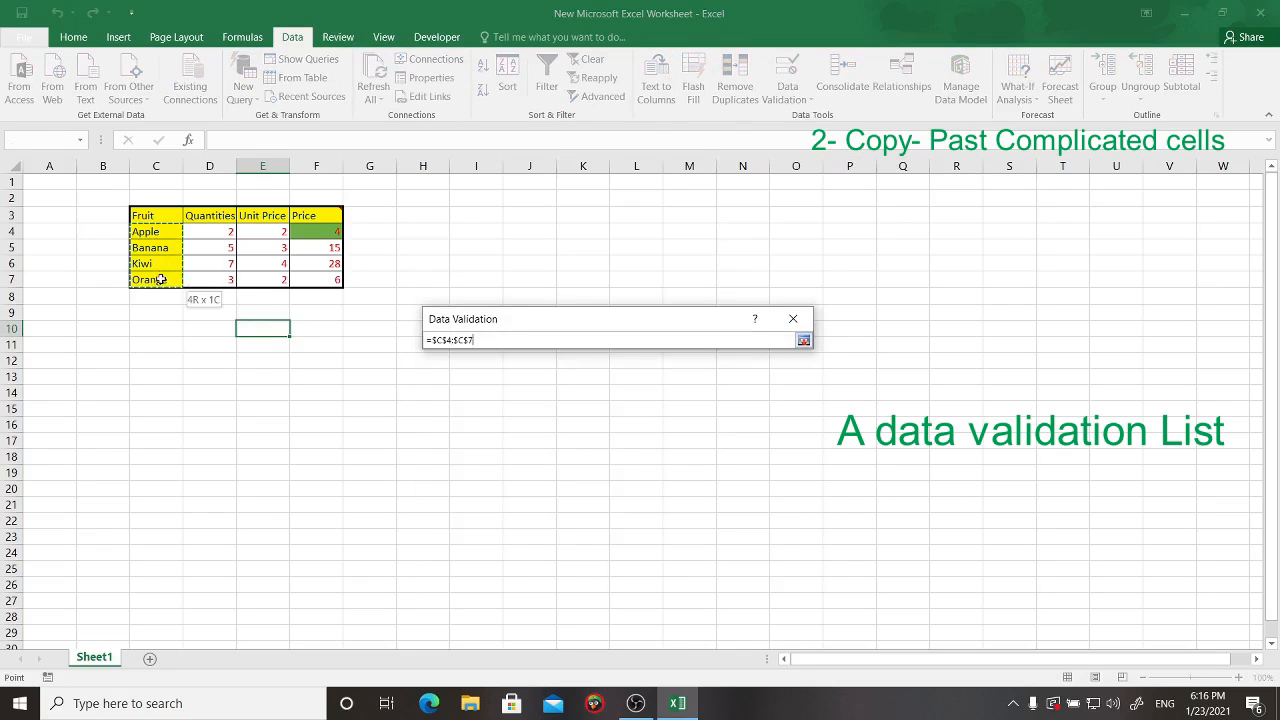
left_click(803, 340)
left_click(684, 564)
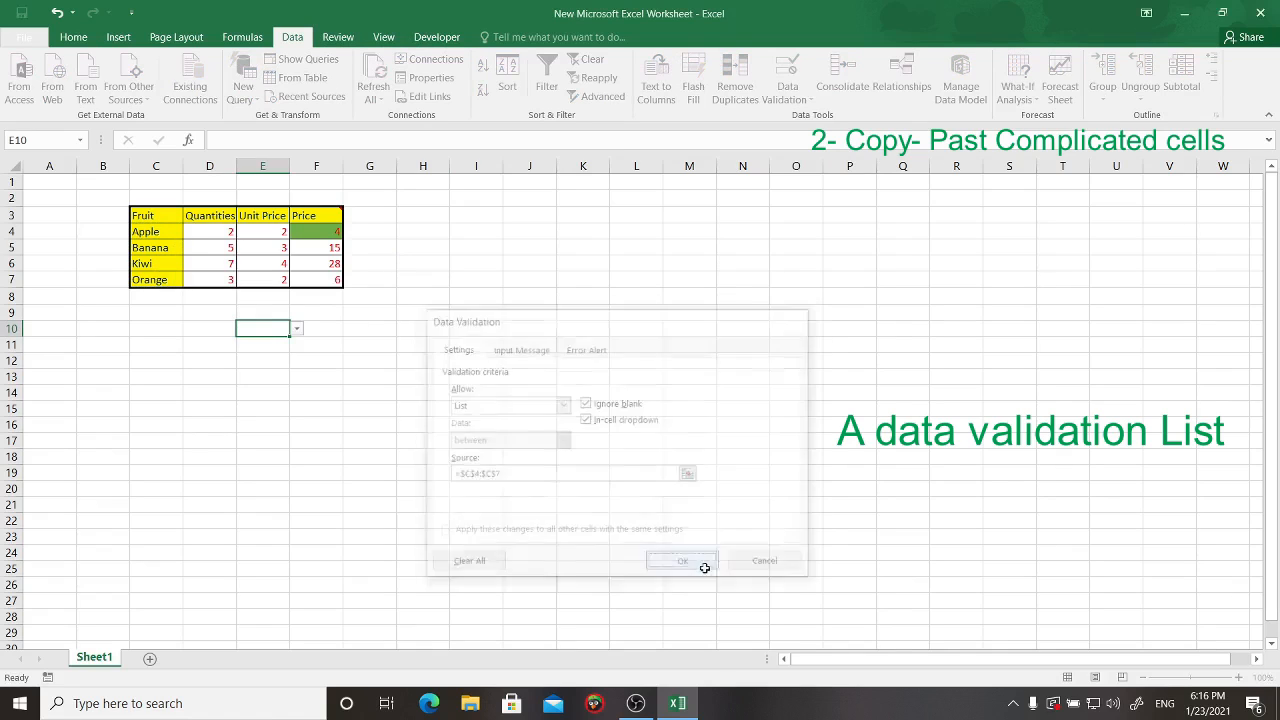
Step: Enter the formula =VLOOKUP(E10,C4:F7,4,FALSE) in F10
left_click(326, 331)
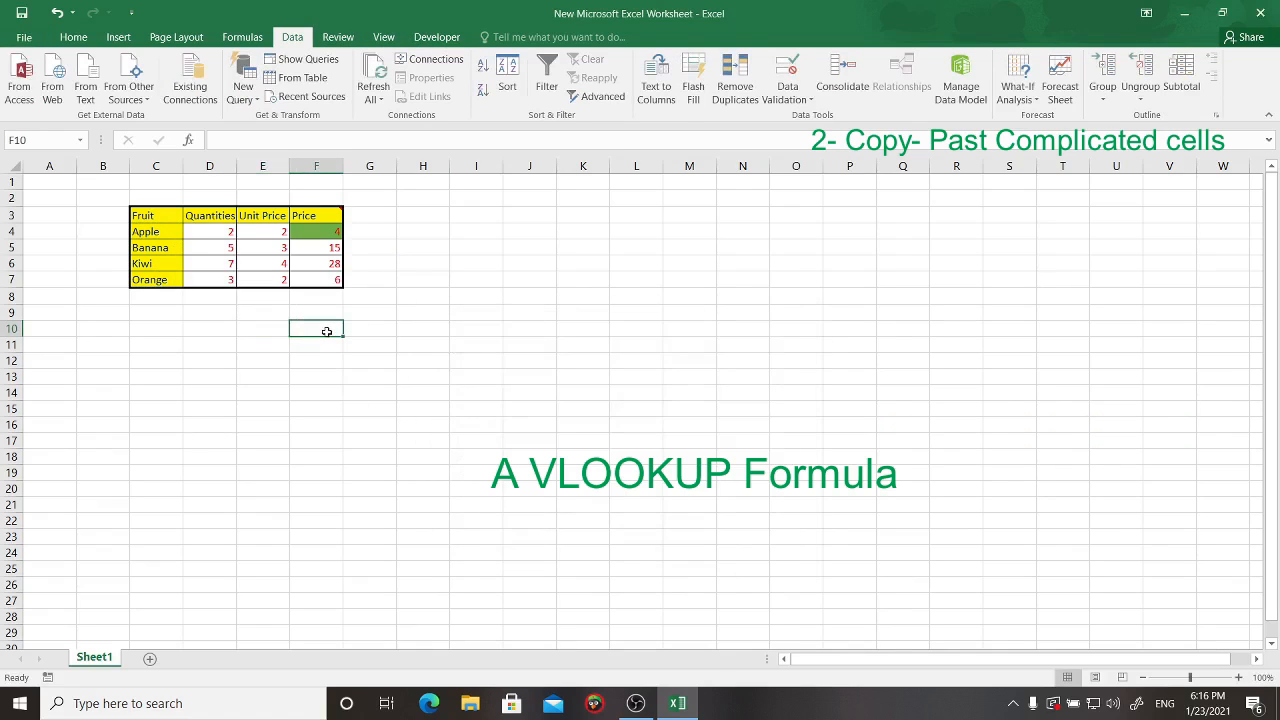
type("=Vlook")
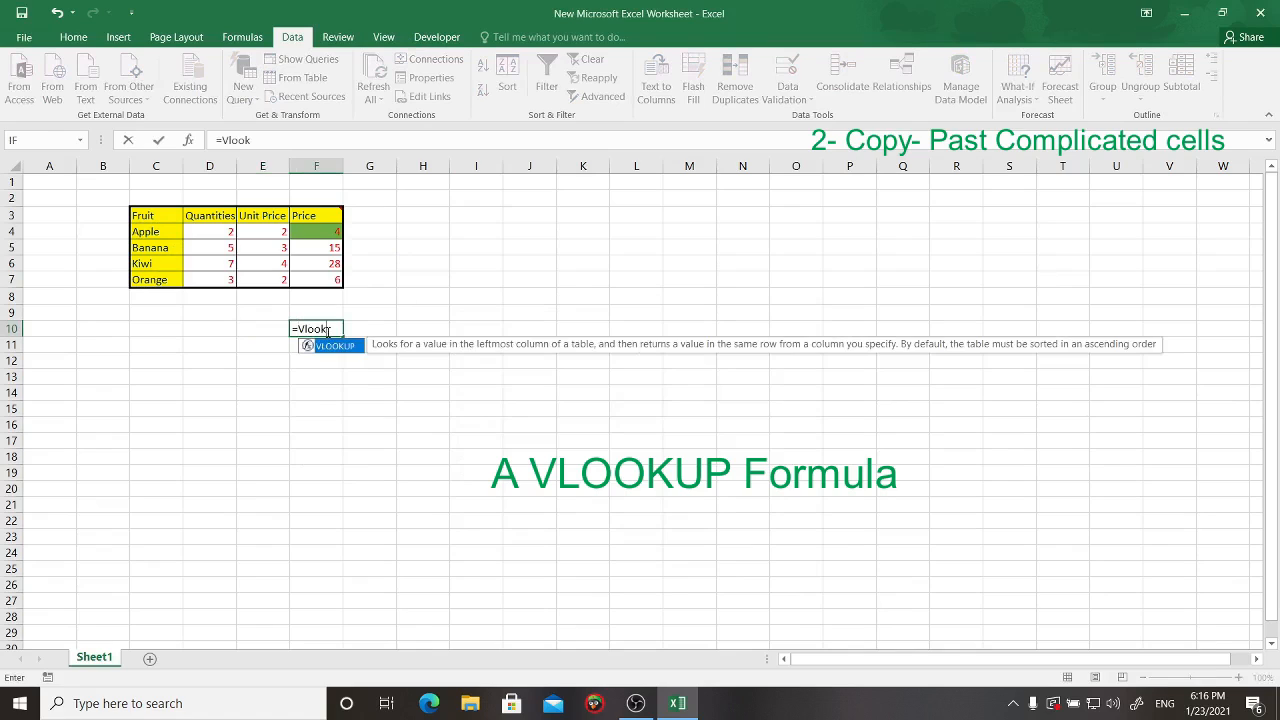
type("up(")
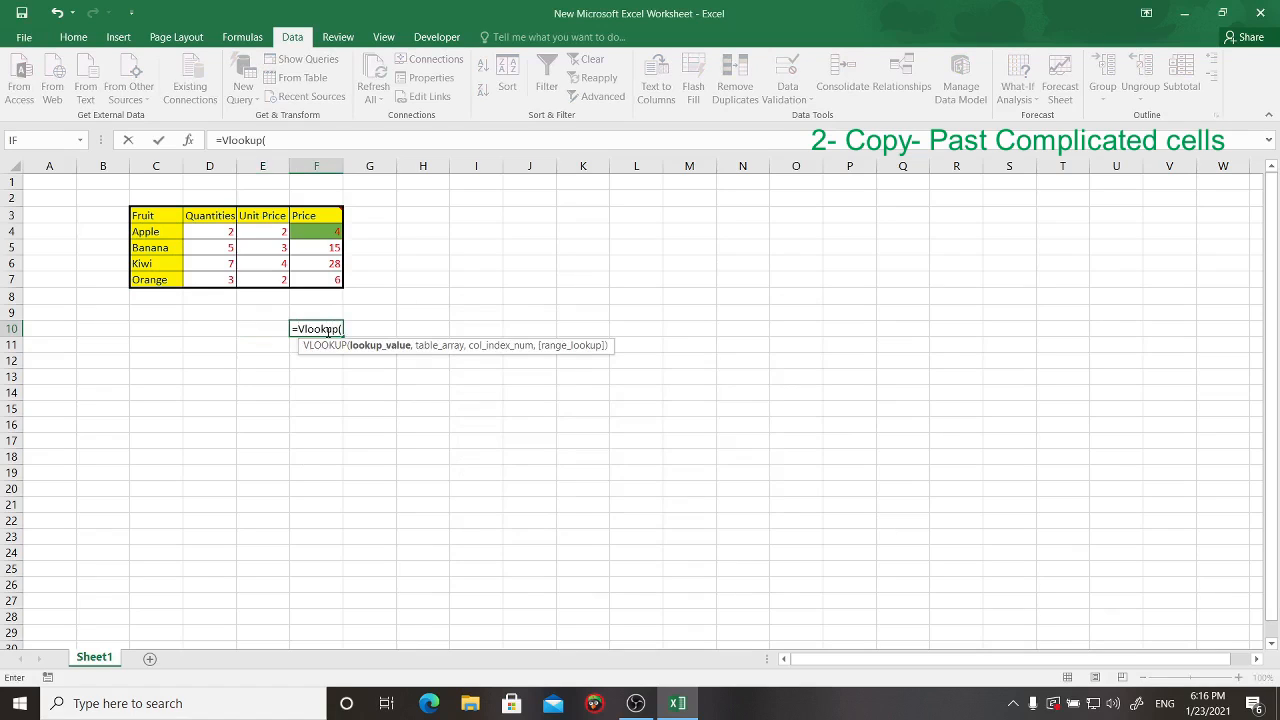
left_click(270, 328)
type(",")
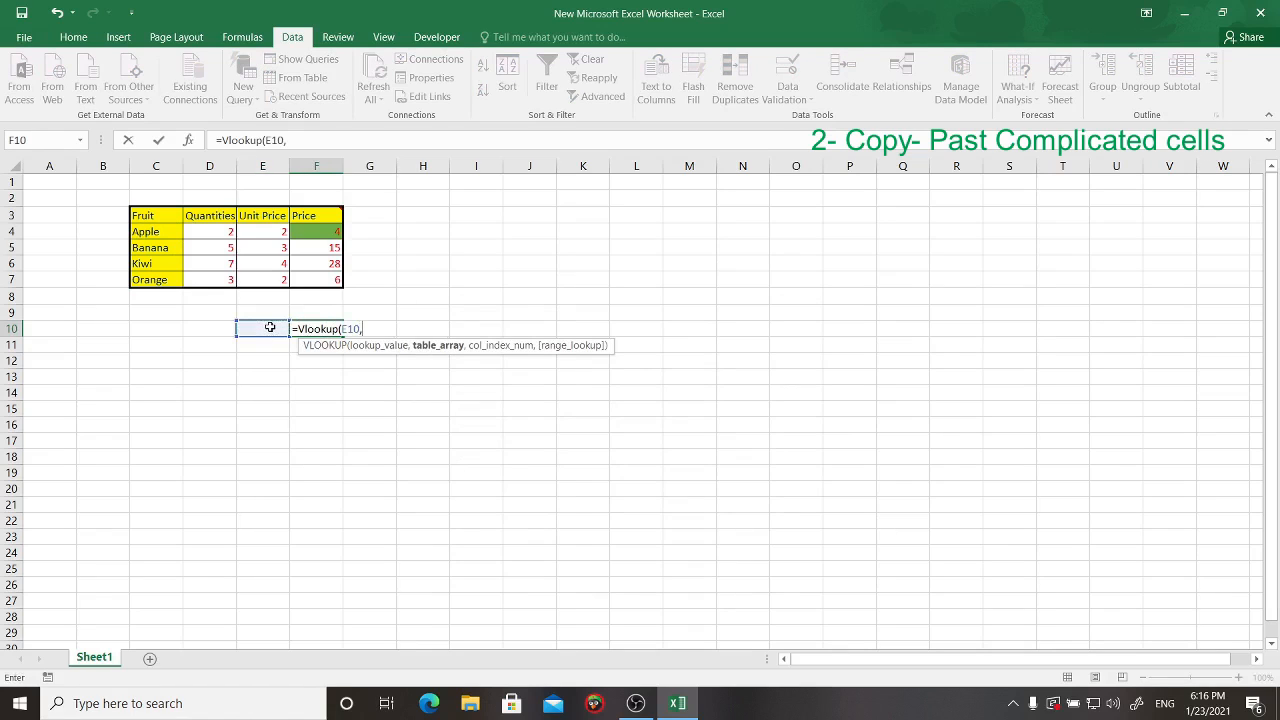
left_click_drag(158, 232, 319, 282)
type(",")
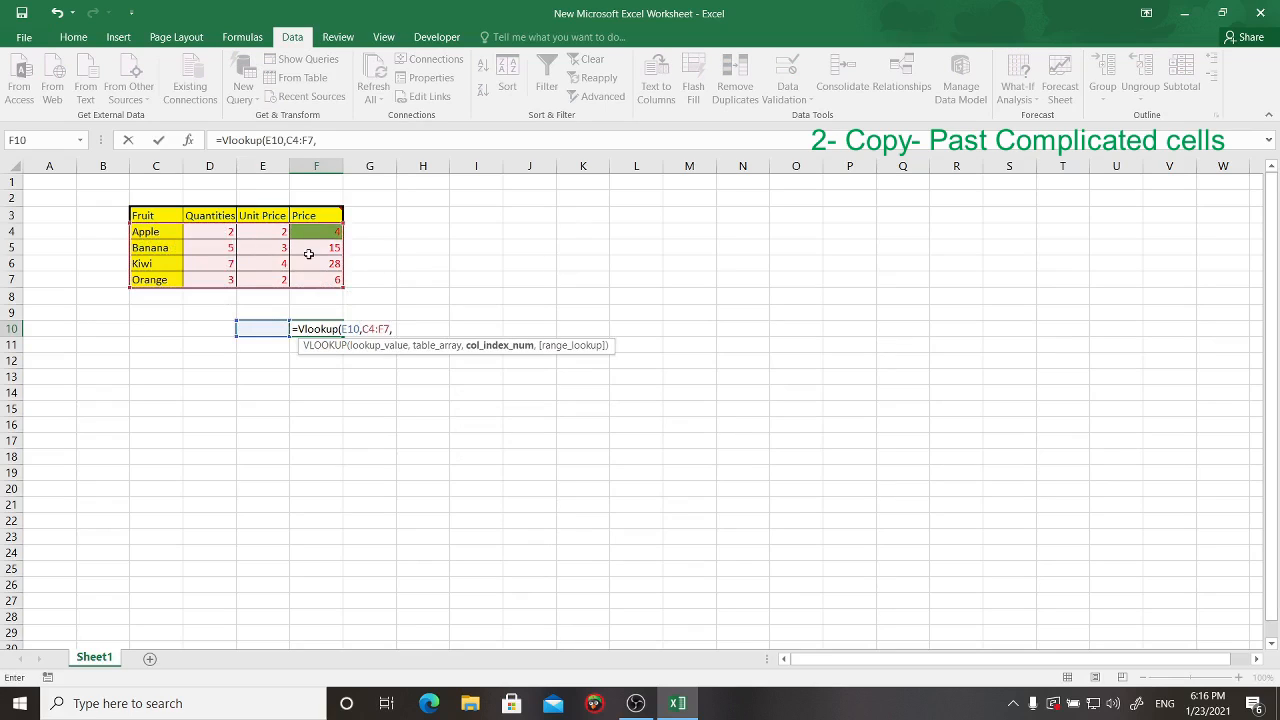
type("4,False")
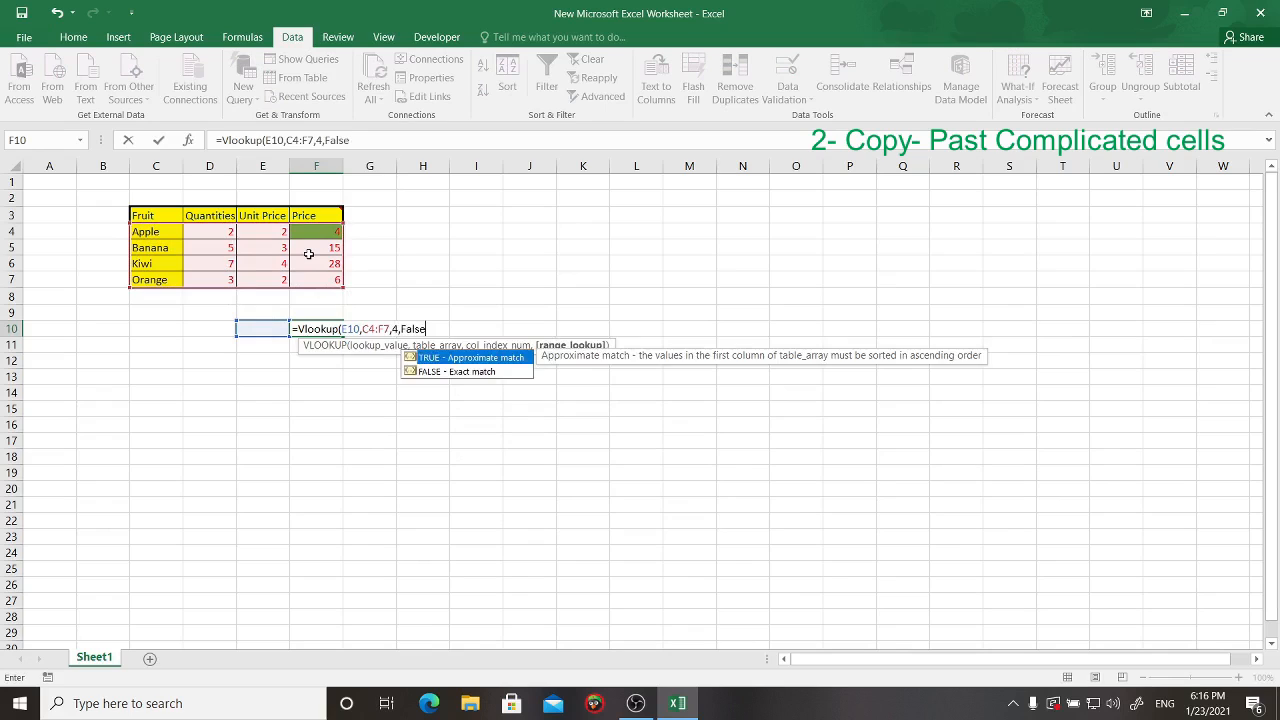
key("Return")
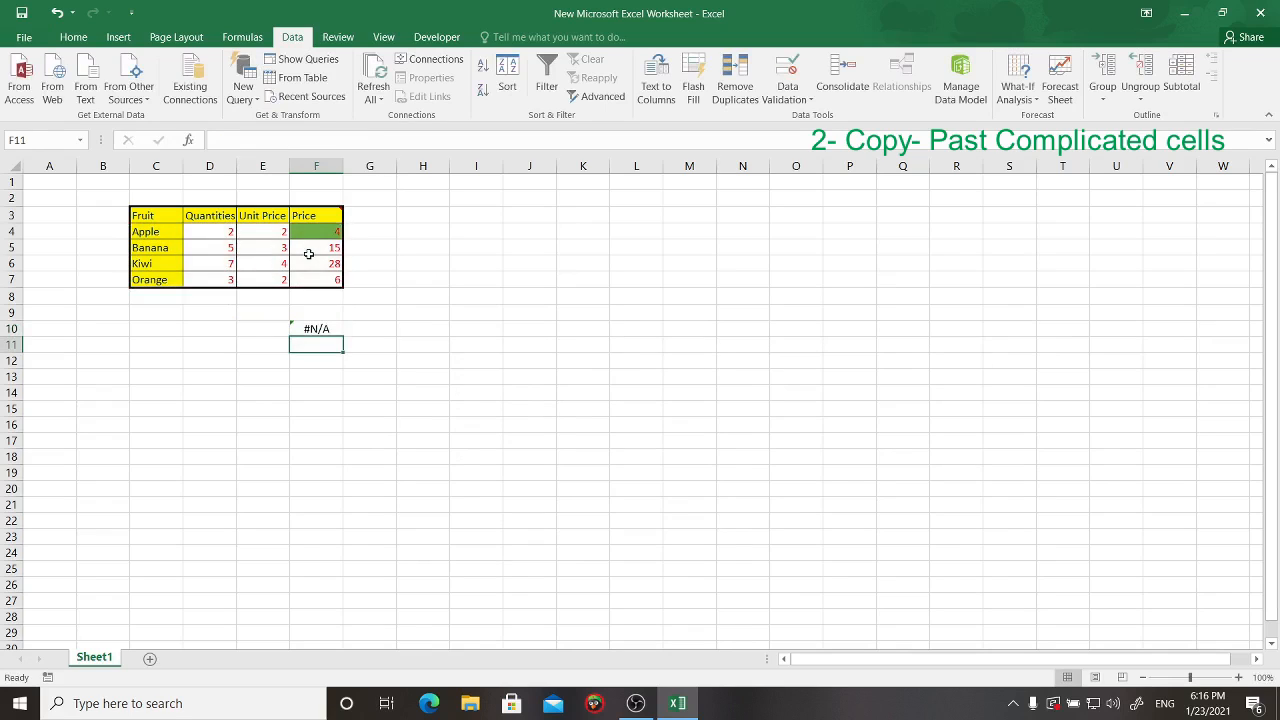
Step: Choose Banana from the validation list in E10
left_click(242, 330)
left_click(297, 331)
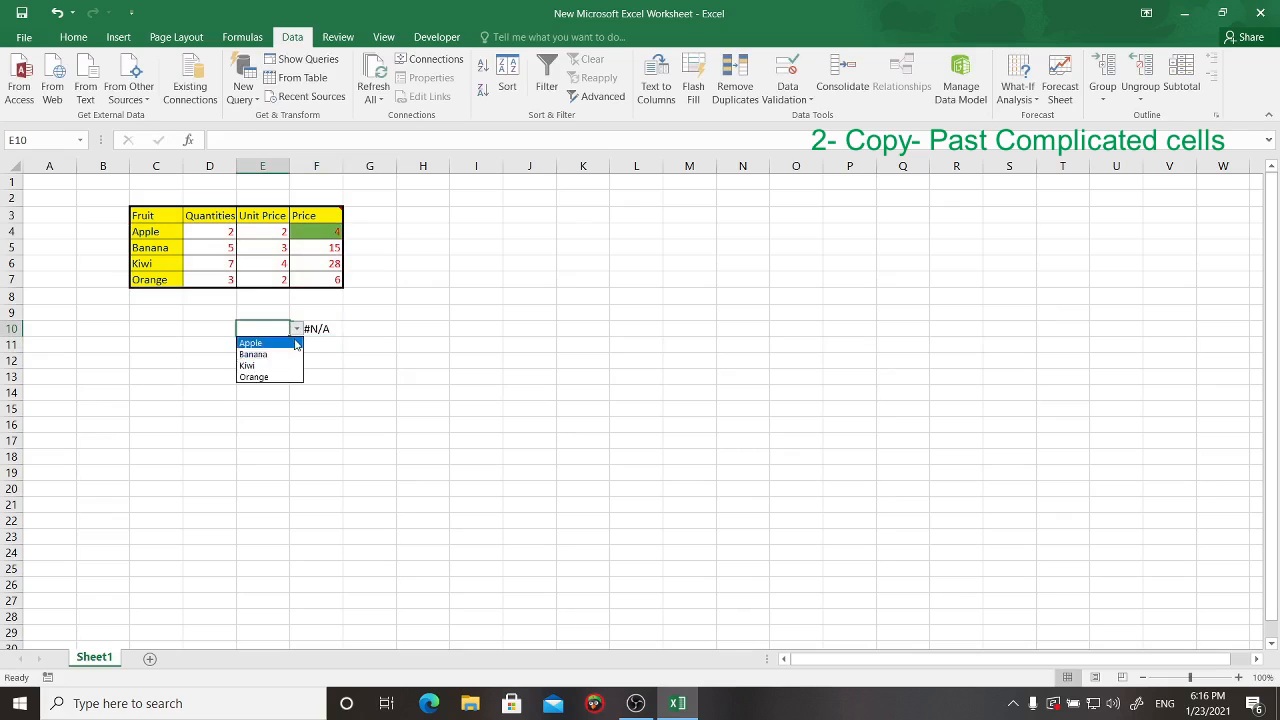
left_click(296, 341)
left_click(297, 331)
left_click(252, 352)
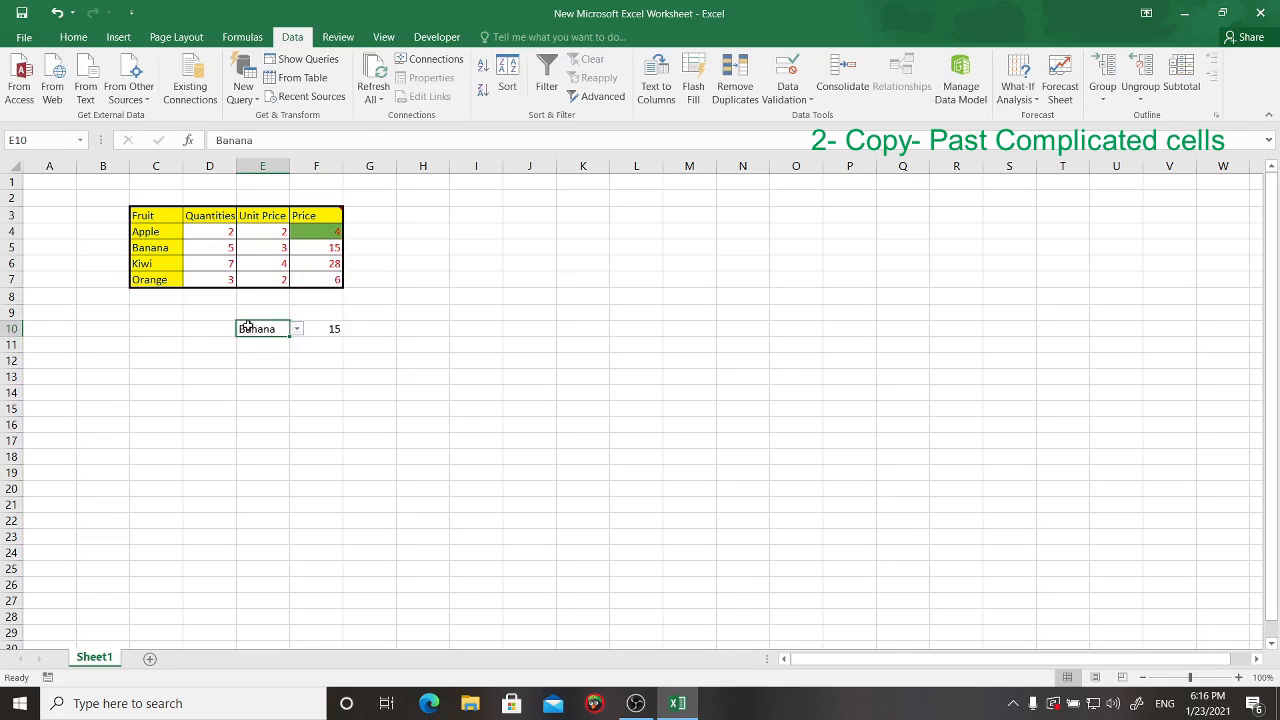
Step: Give the lookup cells E10:F10 a thick outline on all four sides in the border formatting
left_click_drag(251, 329, 312, 328)
left_click(73, 37)
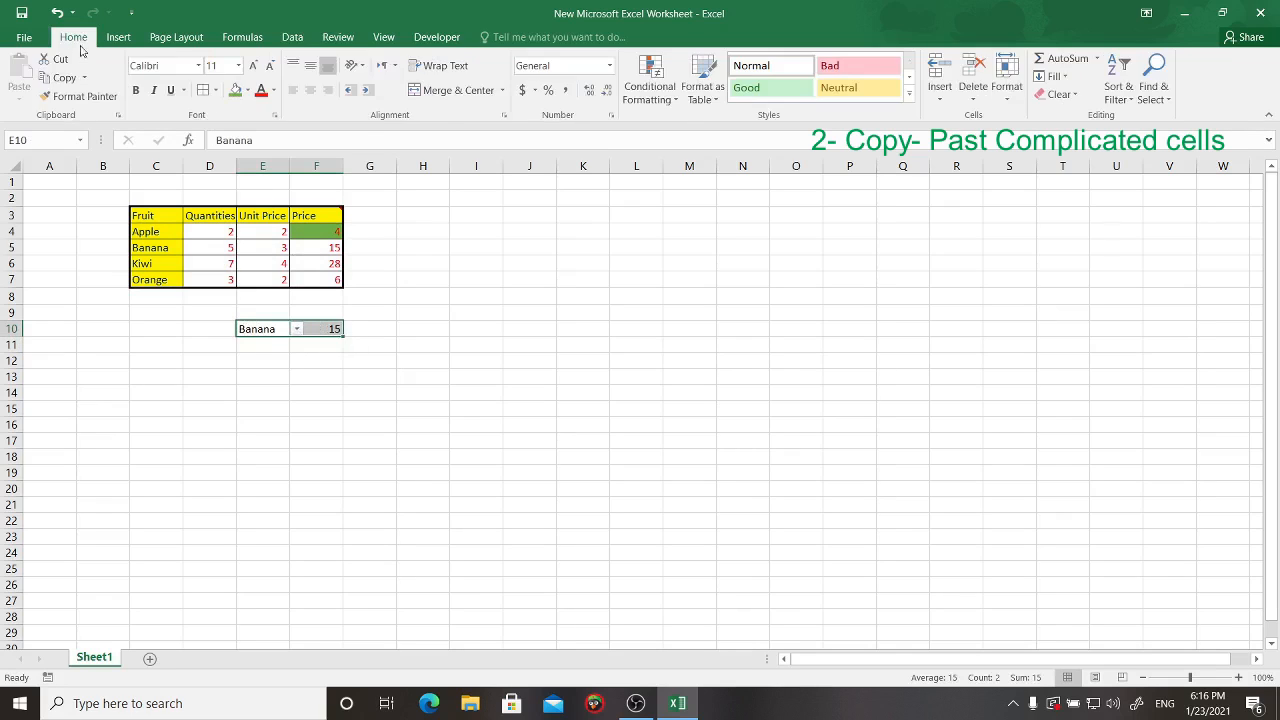
left_click(214, 90)
left_click(295, 513)
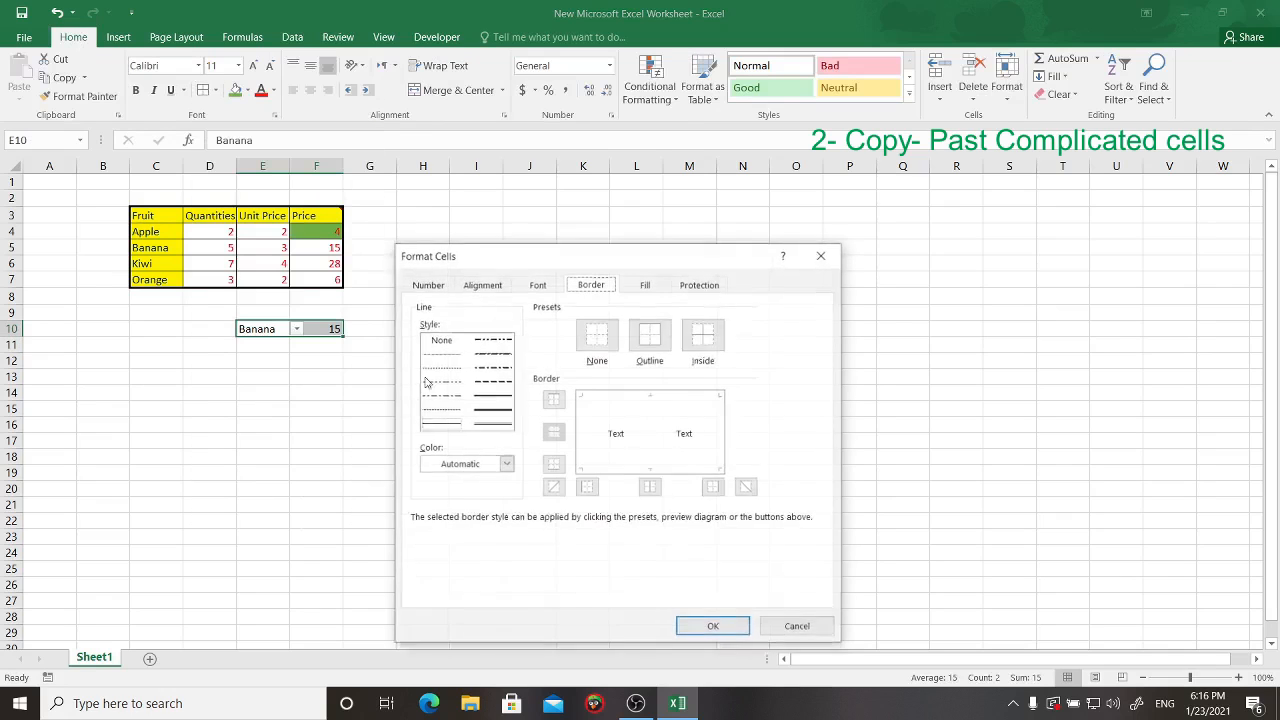
left_click(495, 410)
left_click(553, 399)
left_click(553, 464)
left_click(587, 487)
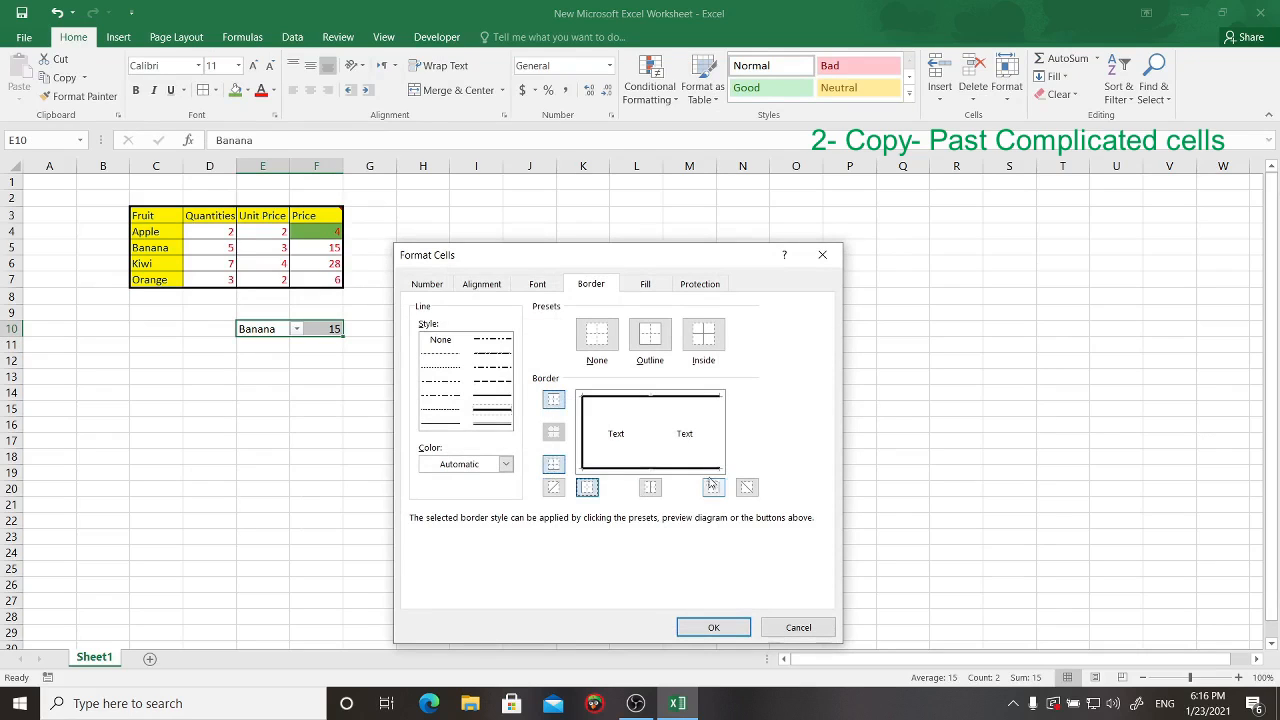
left_click(713, 487)
Step: Add a thin vertical divider between E10 and F10, restore the thick edge beside E10, and apply the borders
left_click(450, 424)
left_click(588, 489)
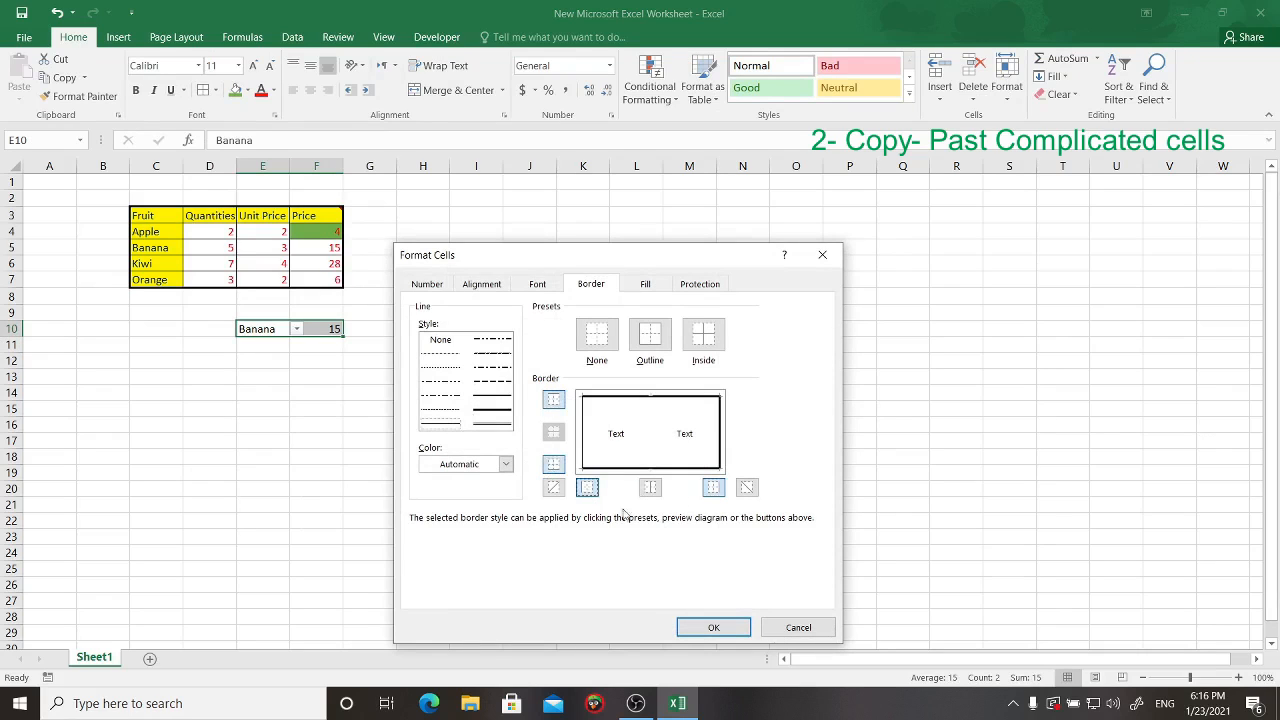
left_click(653, 494)
left_click(492, 414)
left_click(586, 487)
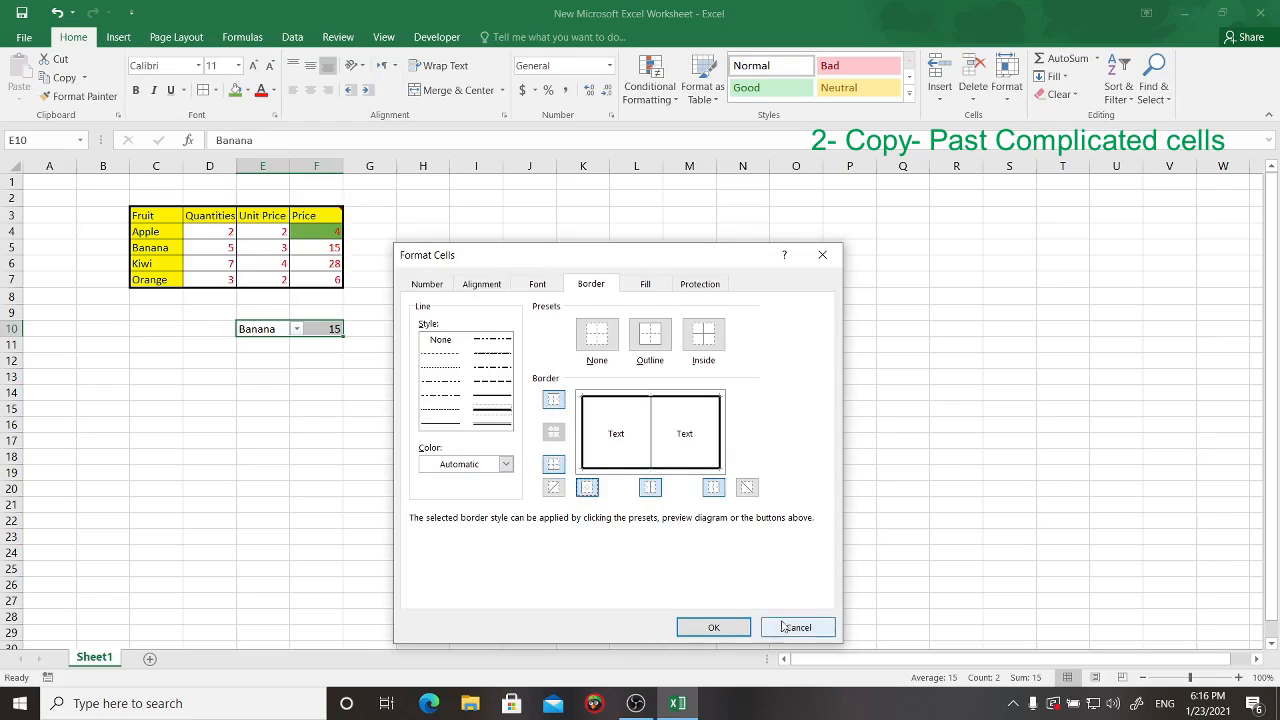
left_click(713, 627)
left_click(305, 386)
Step: Give the VLOOKUP cell F10 a green fill and red font
left_click(318, 330)
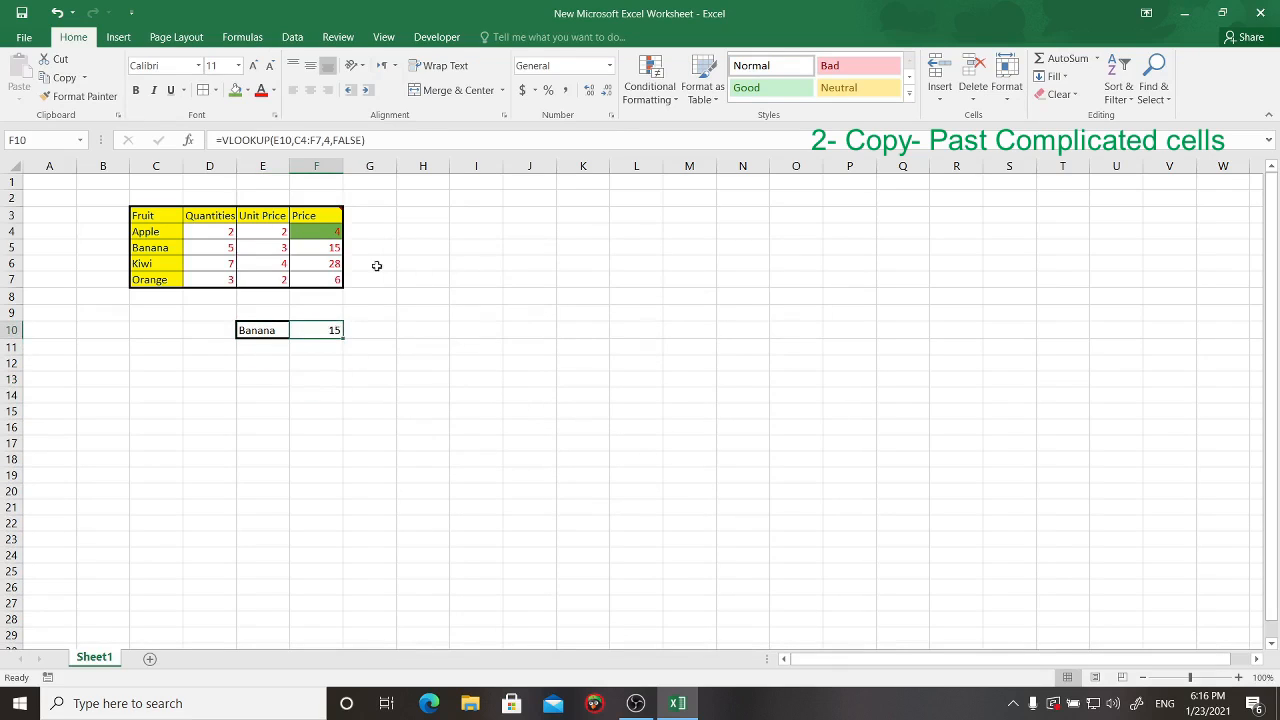
left_click(235, 90)
left_click(260, 90)
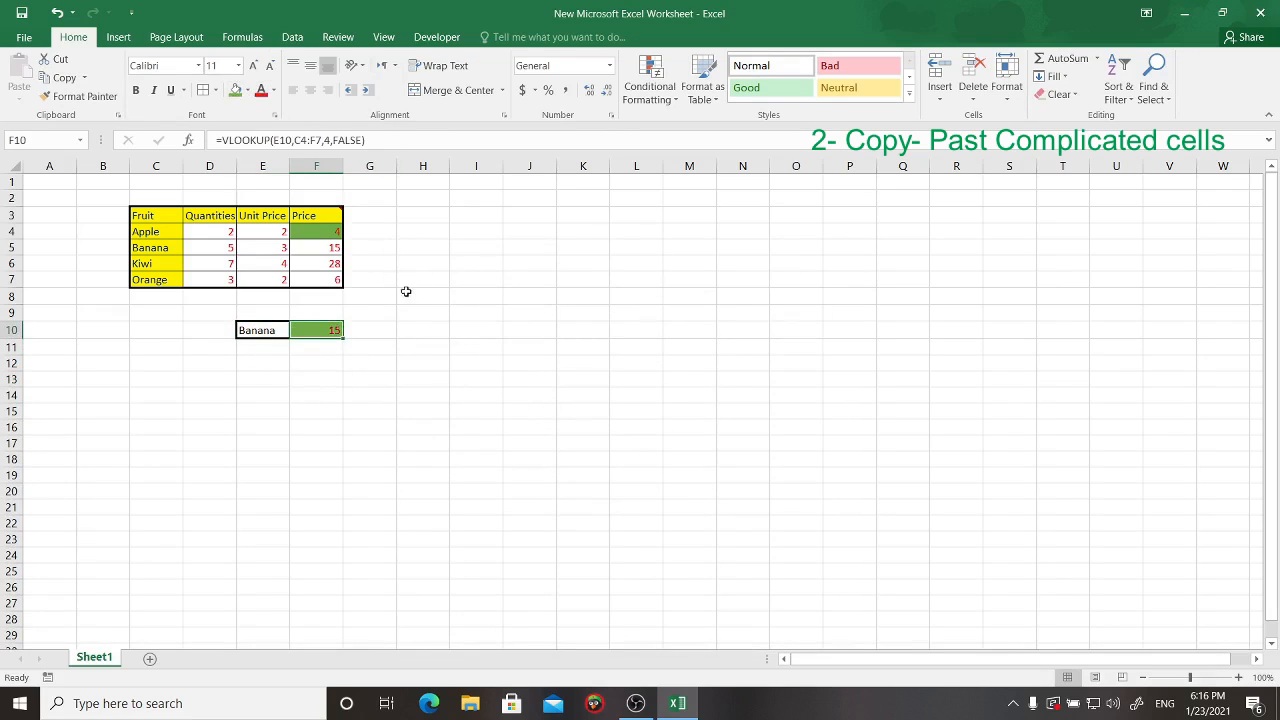
left_click(402, 290)
Step: Choose Orange from the validation list in E10
left_click(247, 333)
left_click(296, 331)
left_click(255, 379)
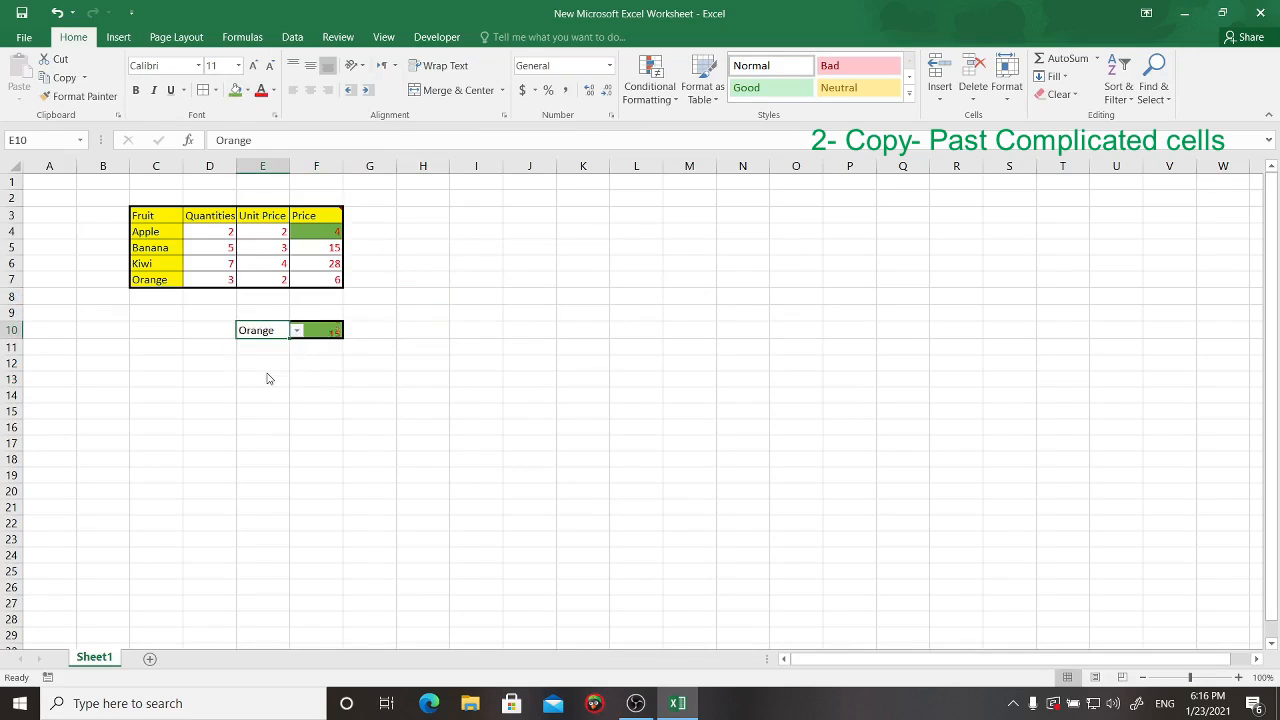
left_click(299, 405)
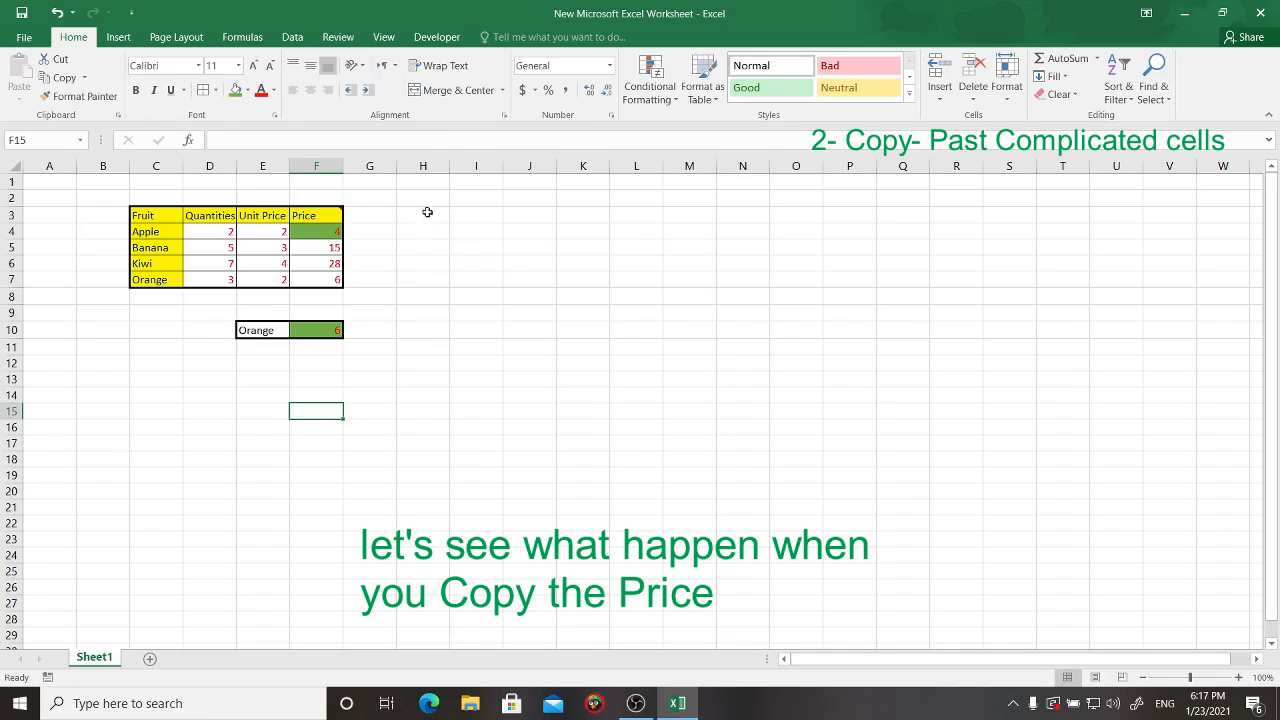
Step: Copy the price formulas in F4:F7 and paste them into K4:K7
left_click_drag(302, 231, 316, 280)
key("ctrl+c")
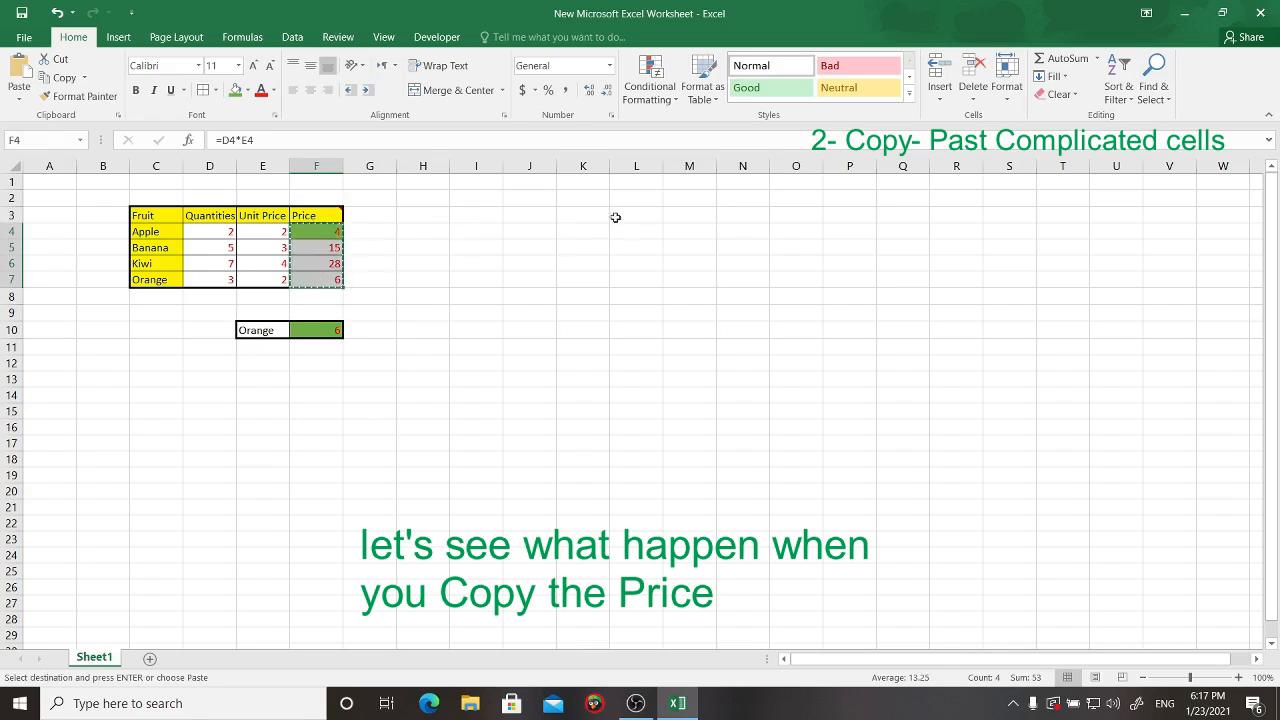
left_click(545, 231)
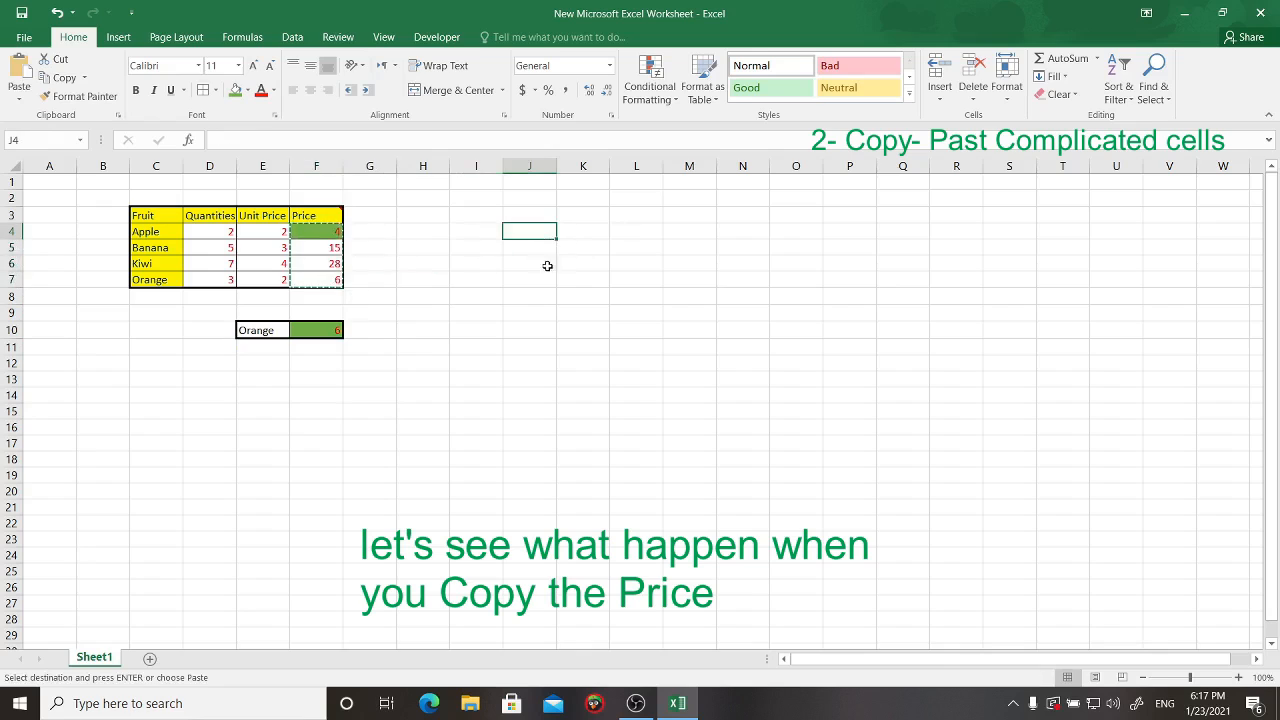
left_click(597, 236)
key("ctrl+v")
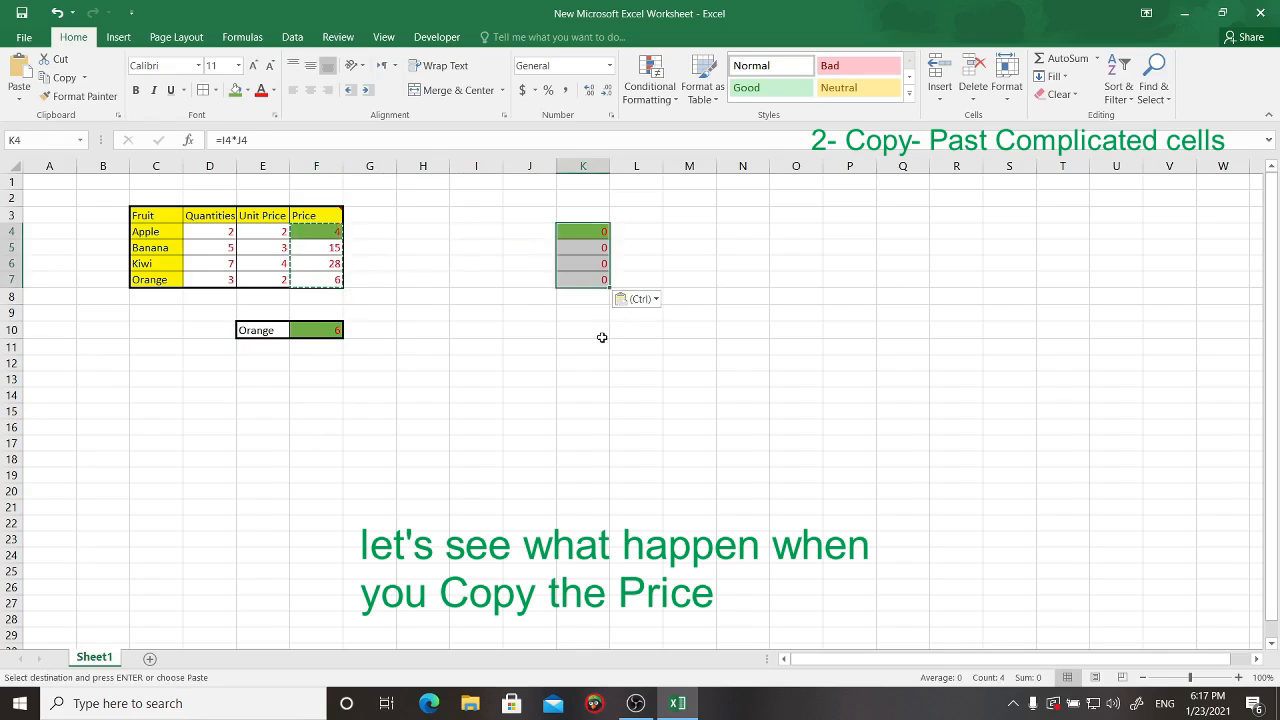
left_click(604, 336)
Step: Compare the references in the pasted formula in K4 with those in the original price formula in F4
left_click(628, 217)
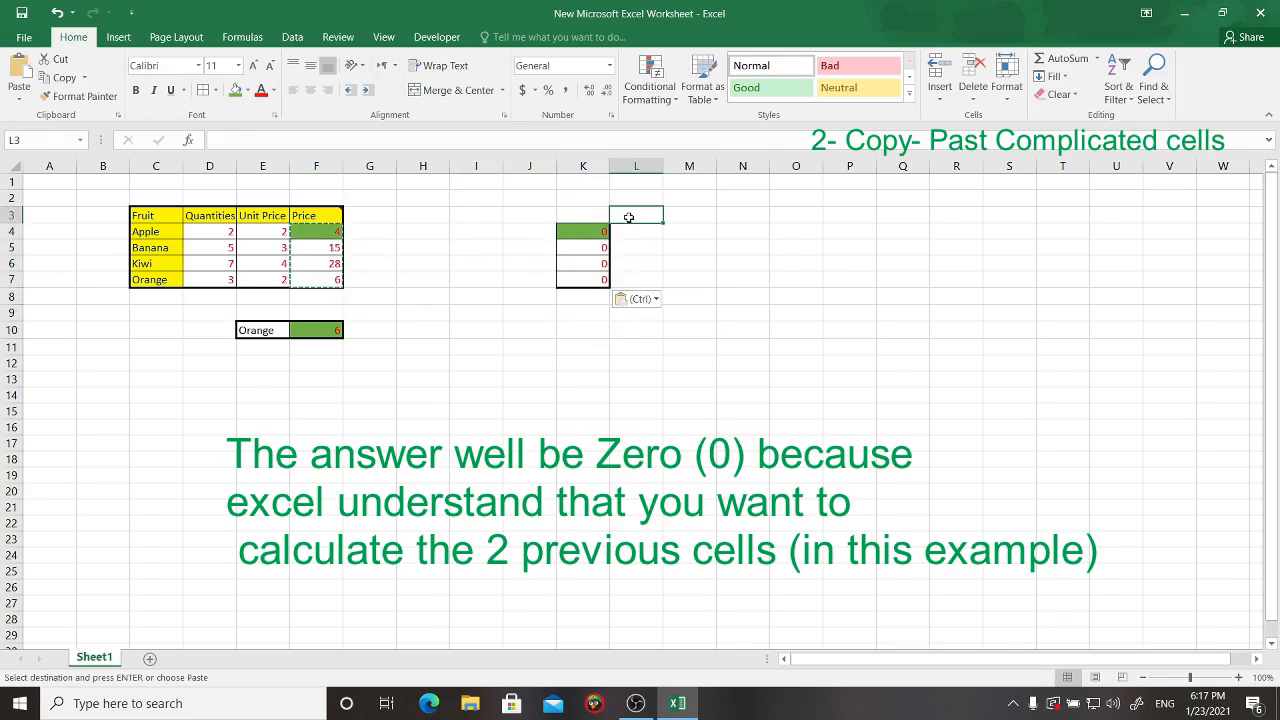
left_click(598, 232)
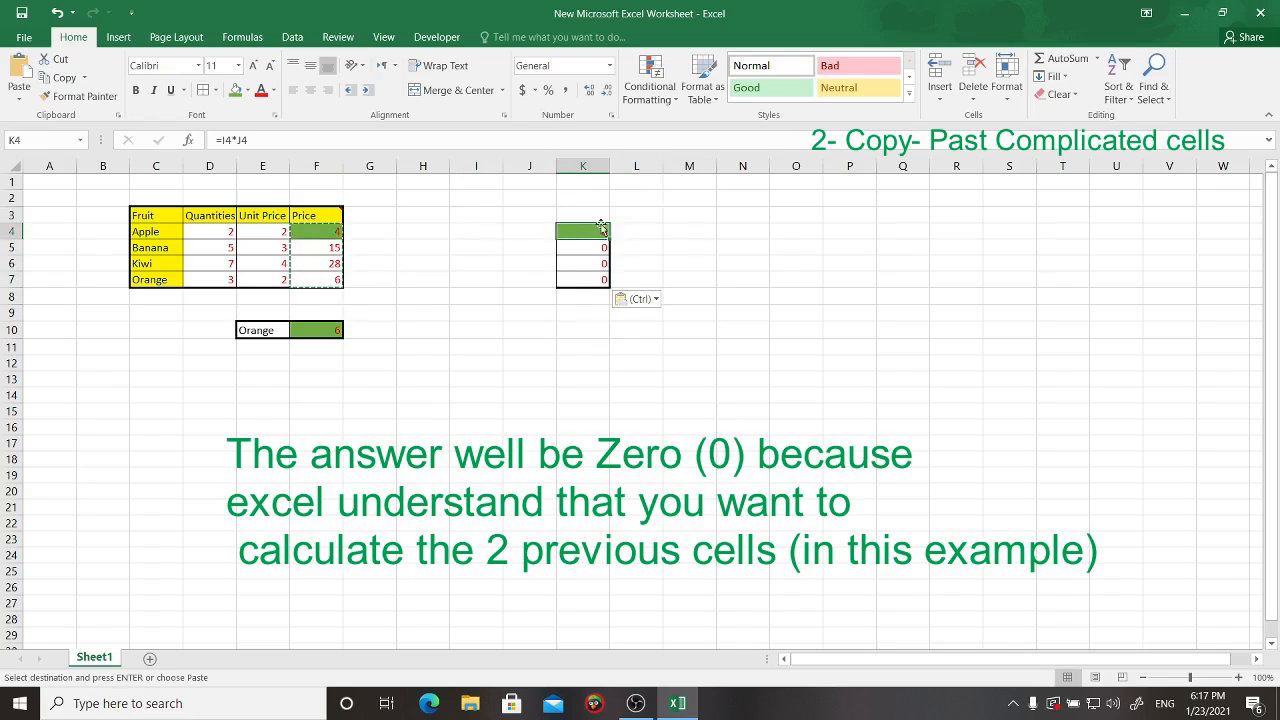
left_click_drag(620, 220, 540, 310)
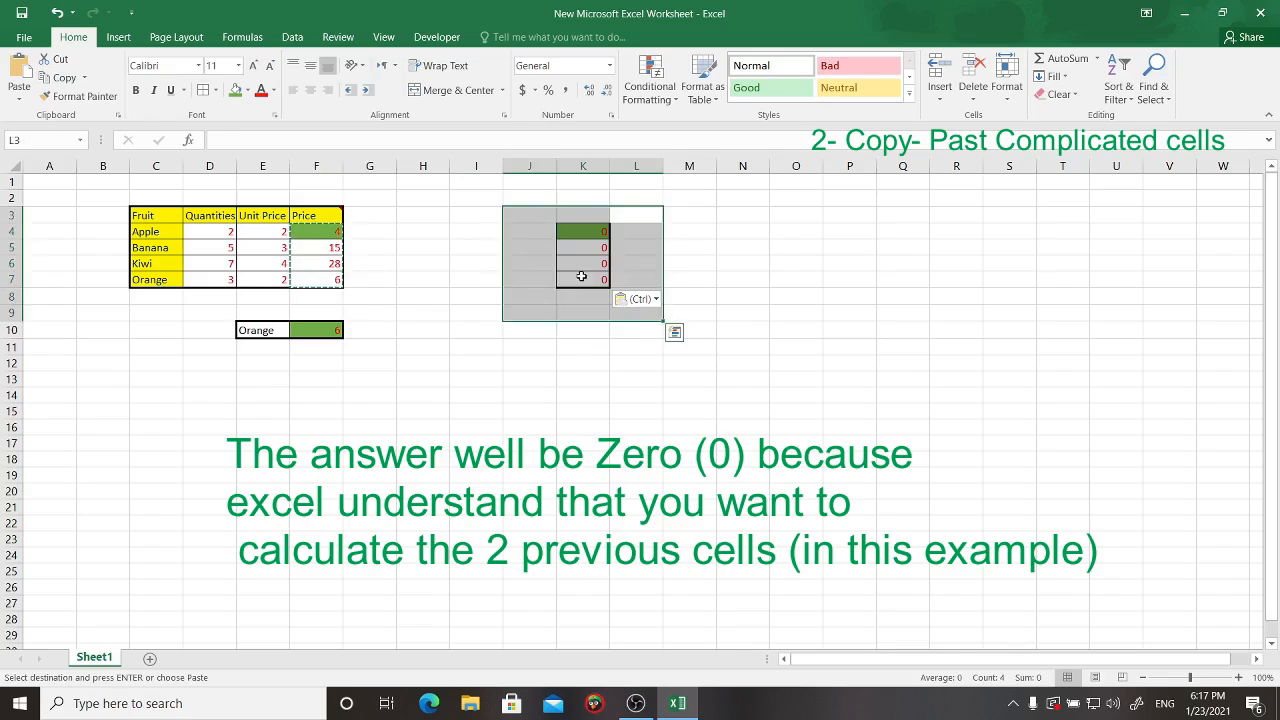
left_click(581, 277)
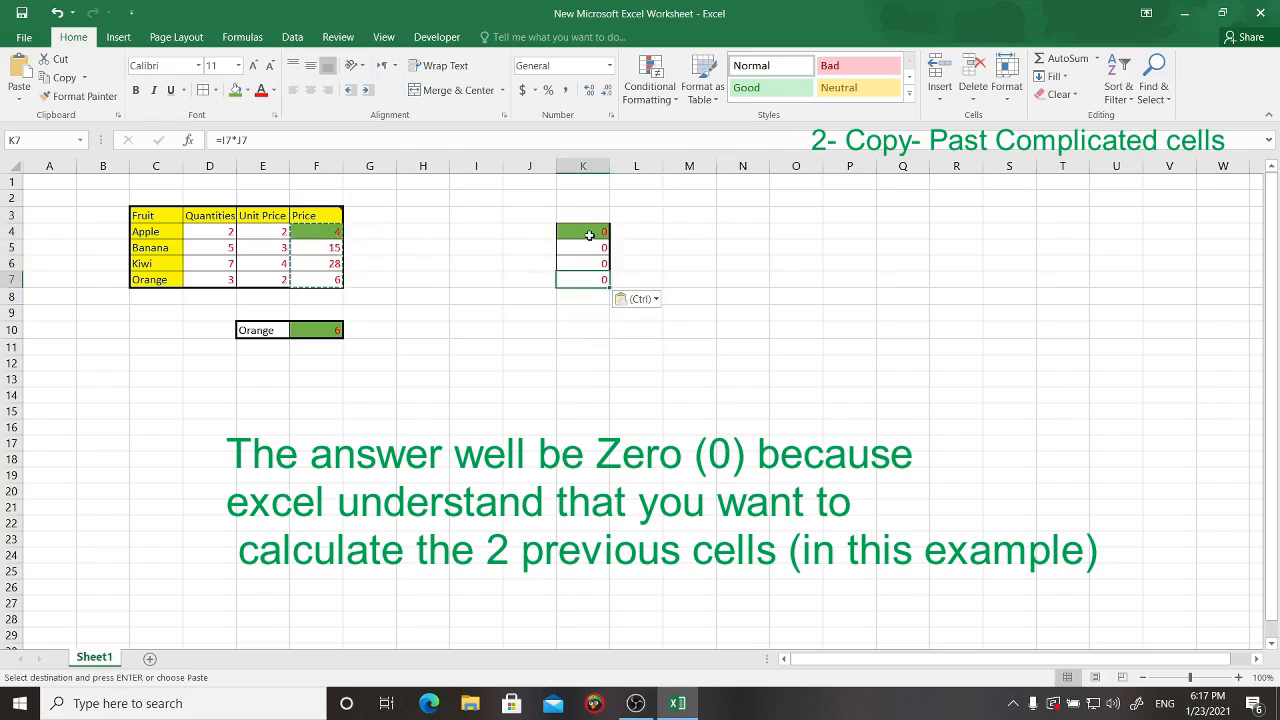
double_click(313, 232)
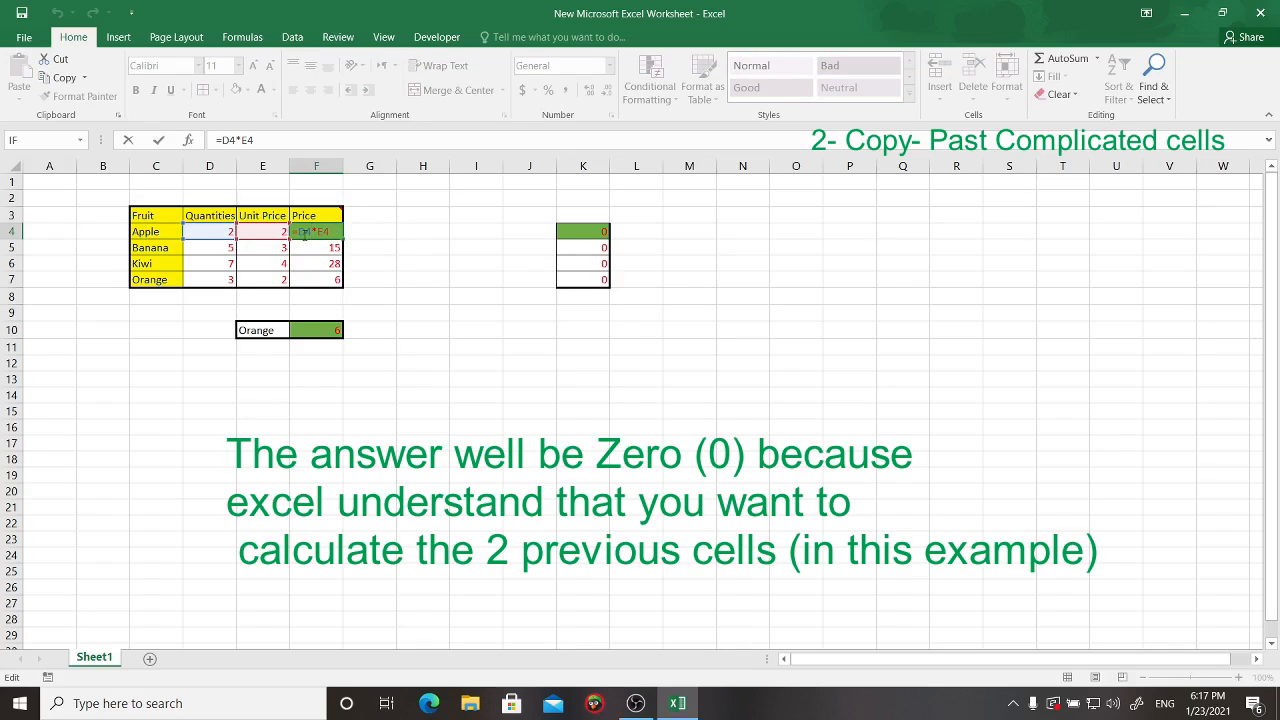
left_click(436, 234)
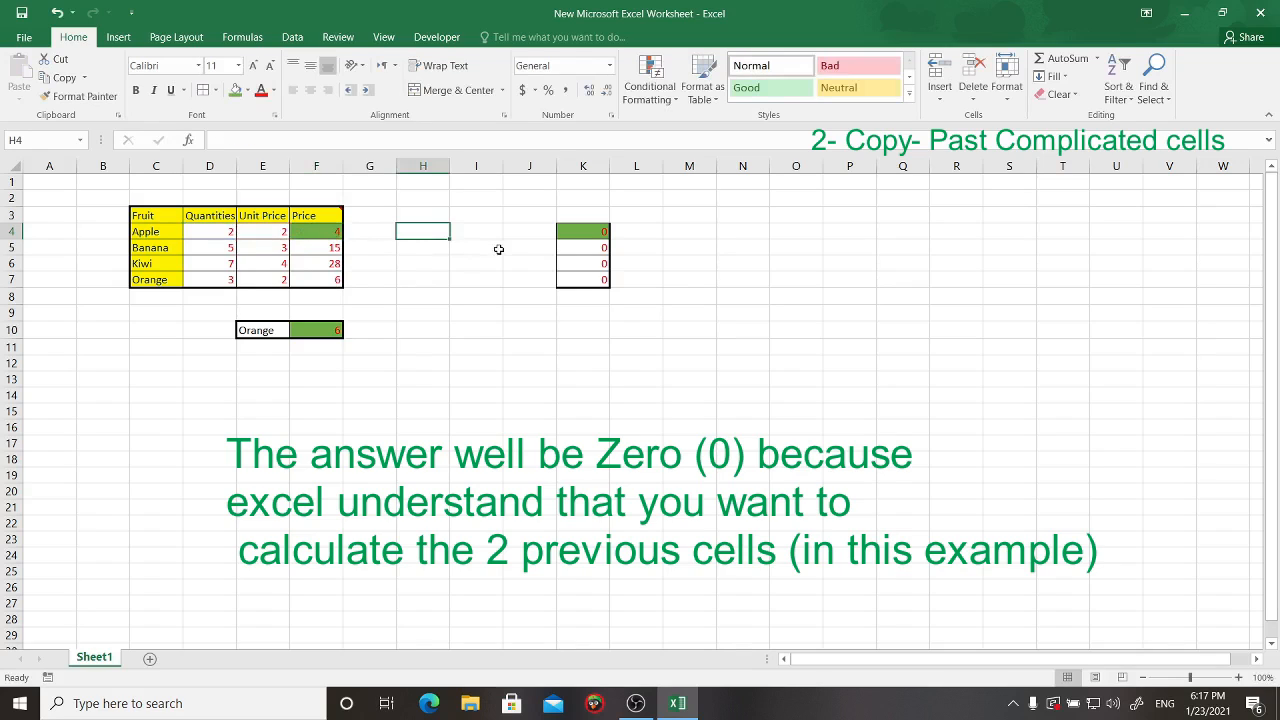
double_click(588, 232)
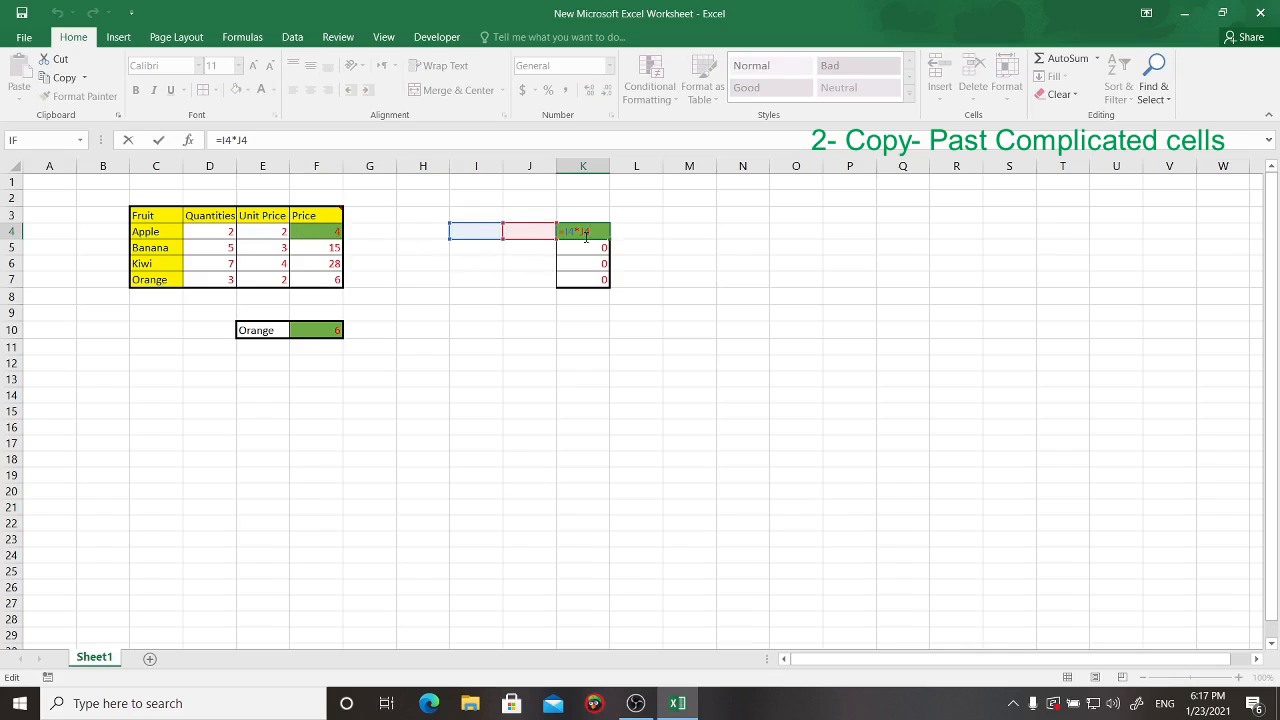
key("Return")
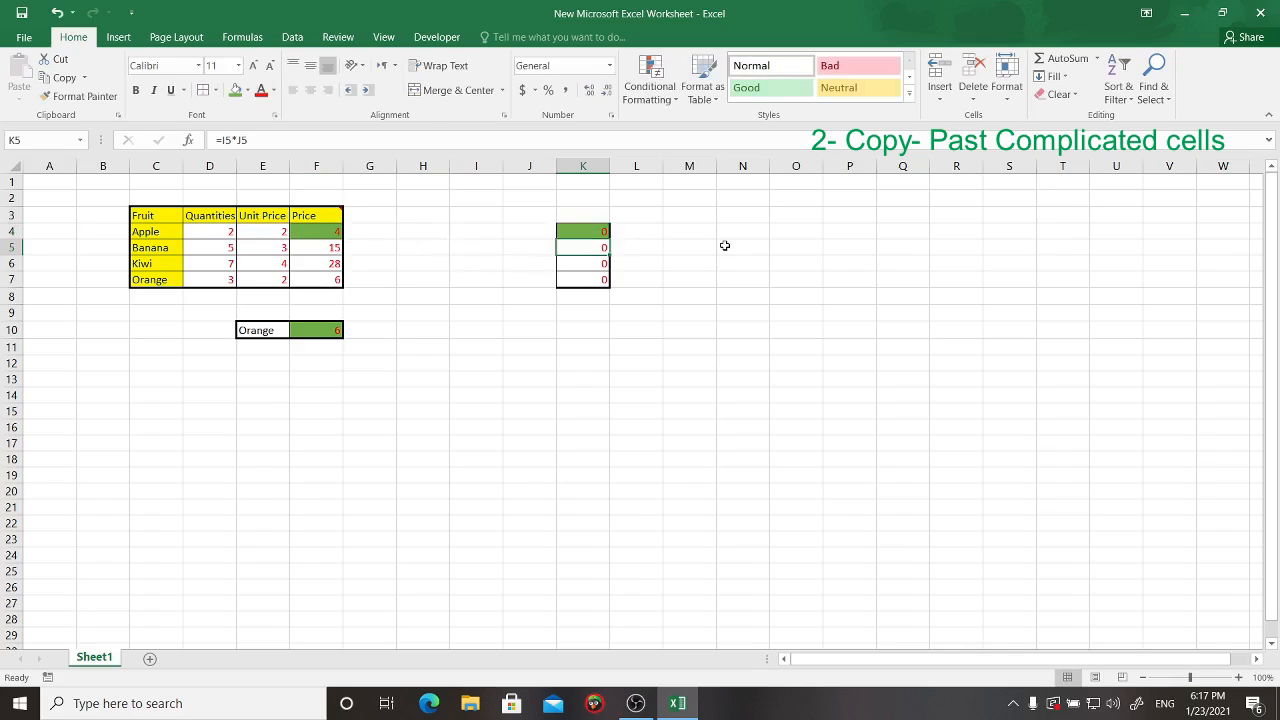
Step: Make the column references absolute in the Apple price formula in F4, as =$D4*$E4
left_click(335, 235)
double_click(331, 232)
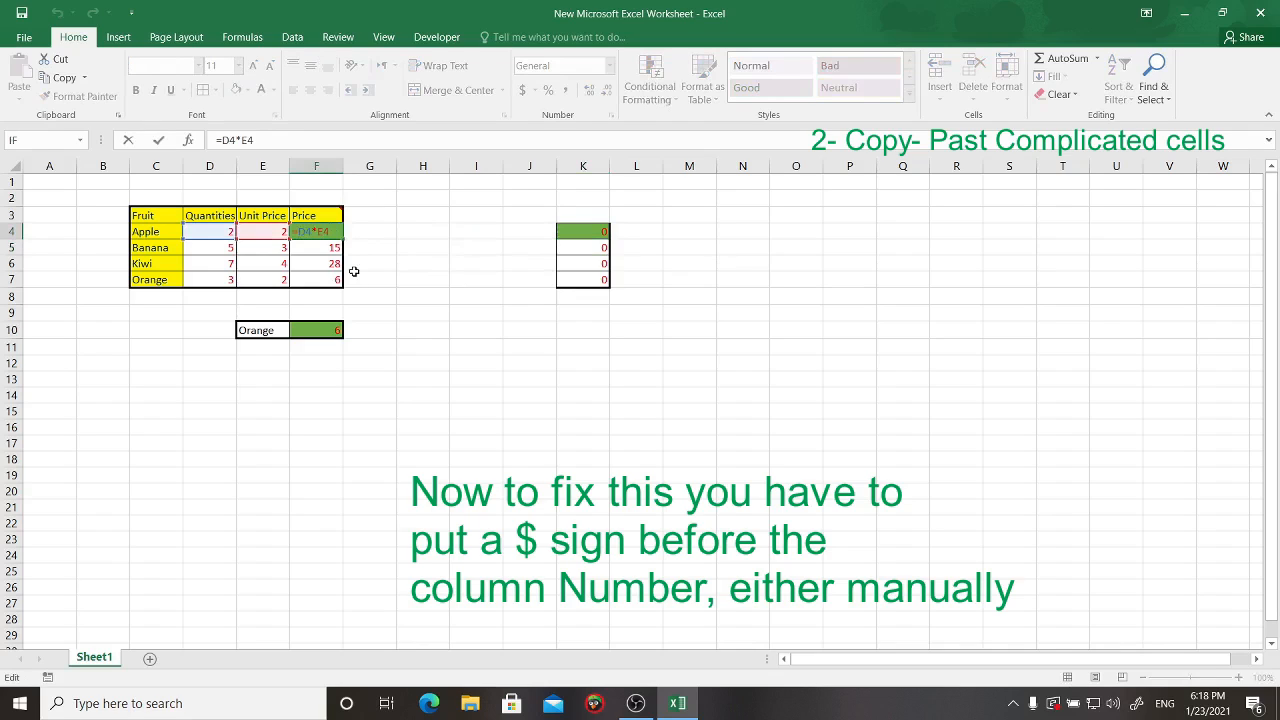
type("$D4*$")
key("shift+Return")
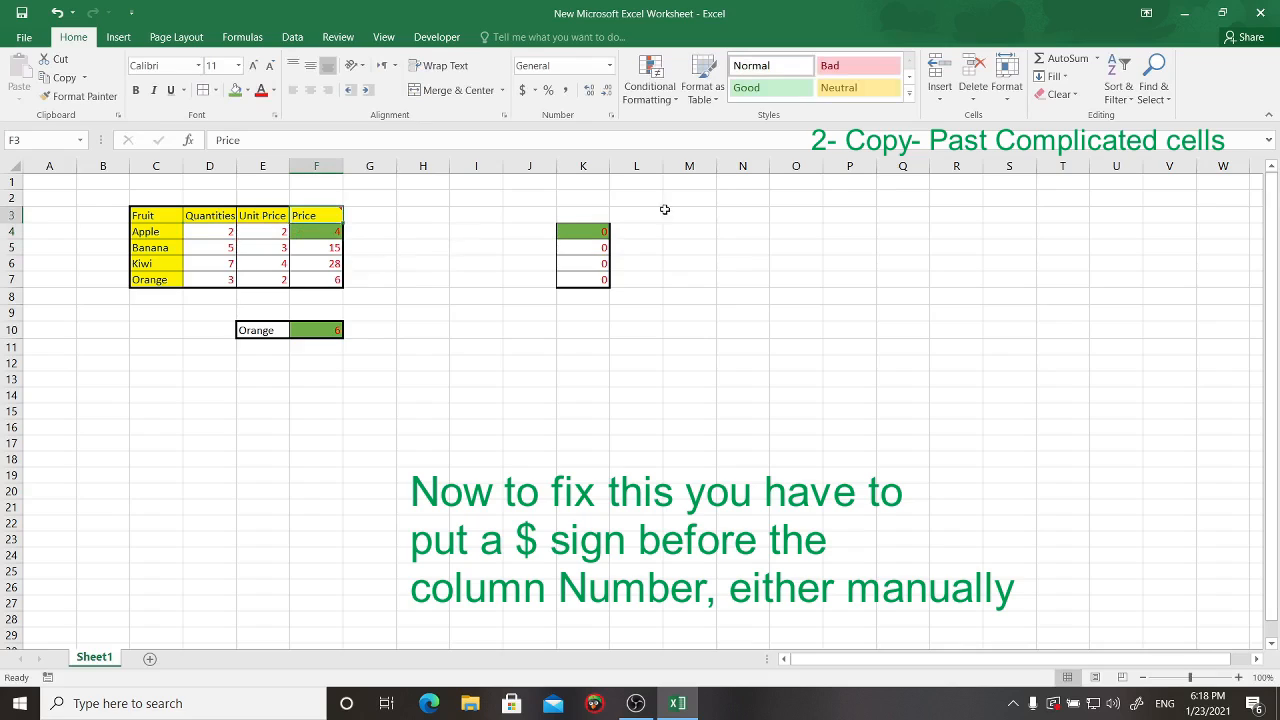
Step: Make the column references absolute in the Banana price formula in F5, as =$D5*$E5
left_click(325, 231)
left_click(325, 246)
double_click(322, 247)
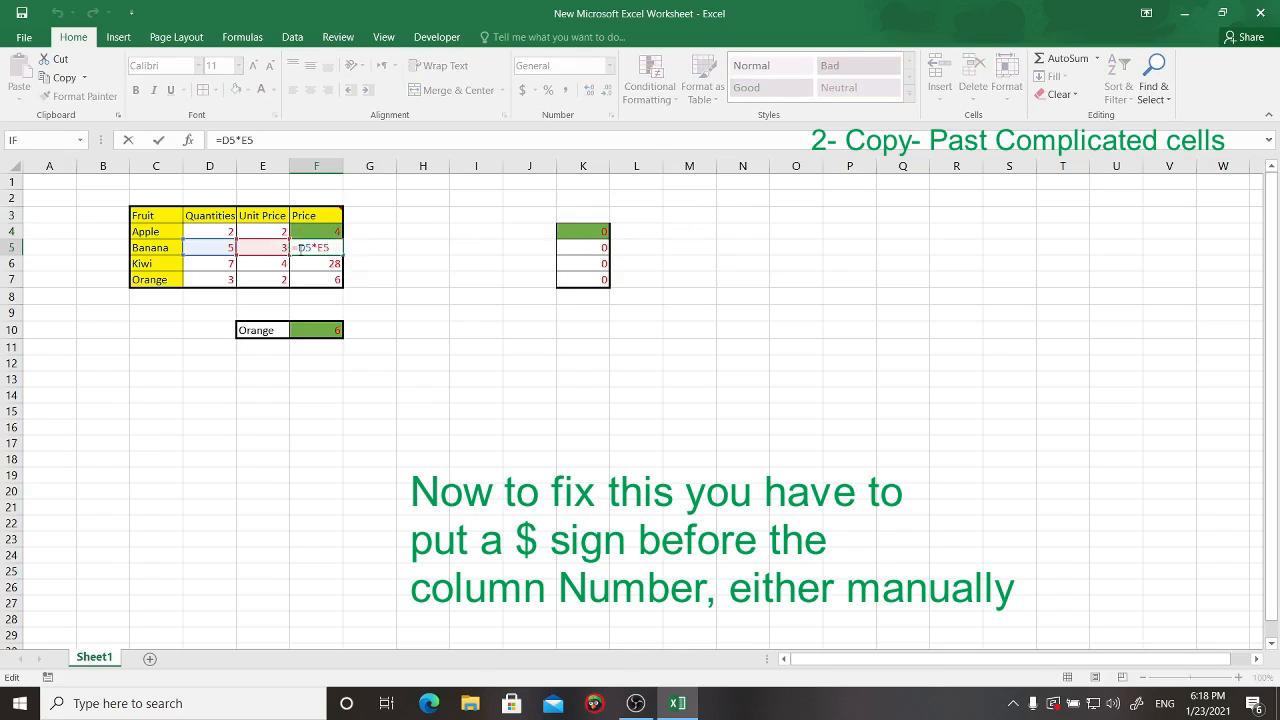
type("$D5*$")
key("Return")
Step: Cycle the reference types in the Kiwi price formula in F6 so only the columns are absolute
left_click(318, 275)
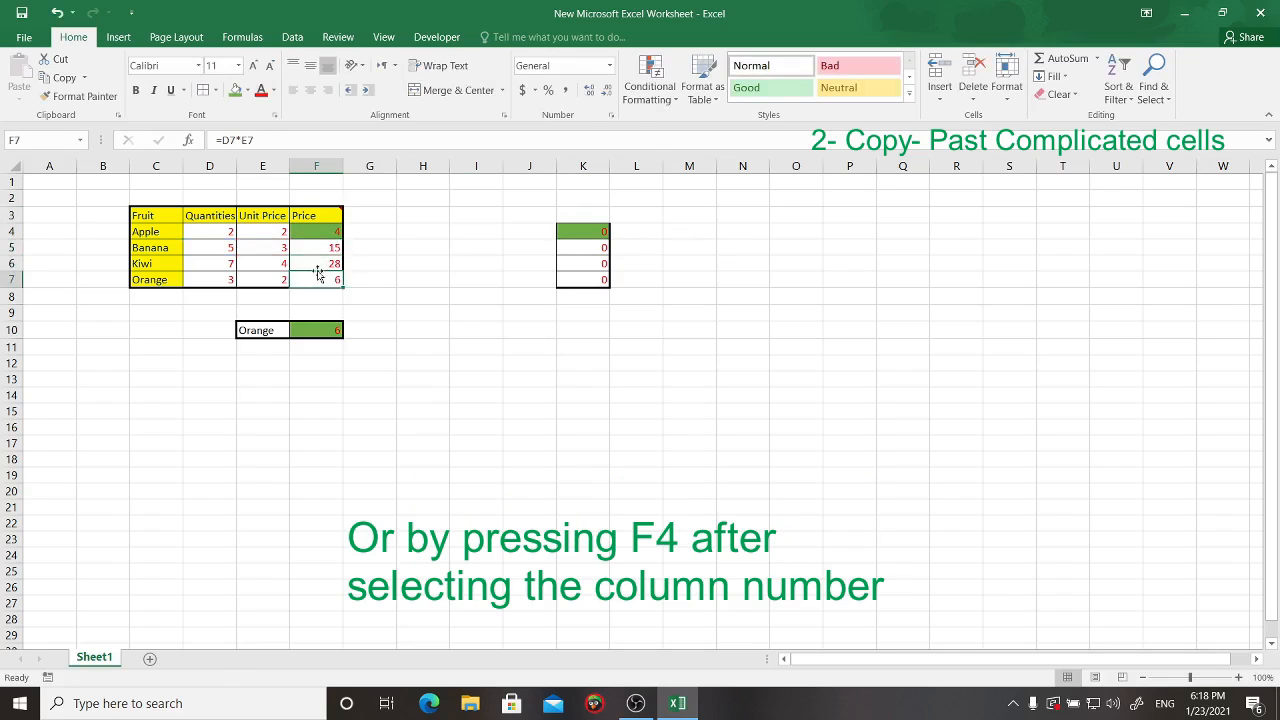
double_click(300, 266)
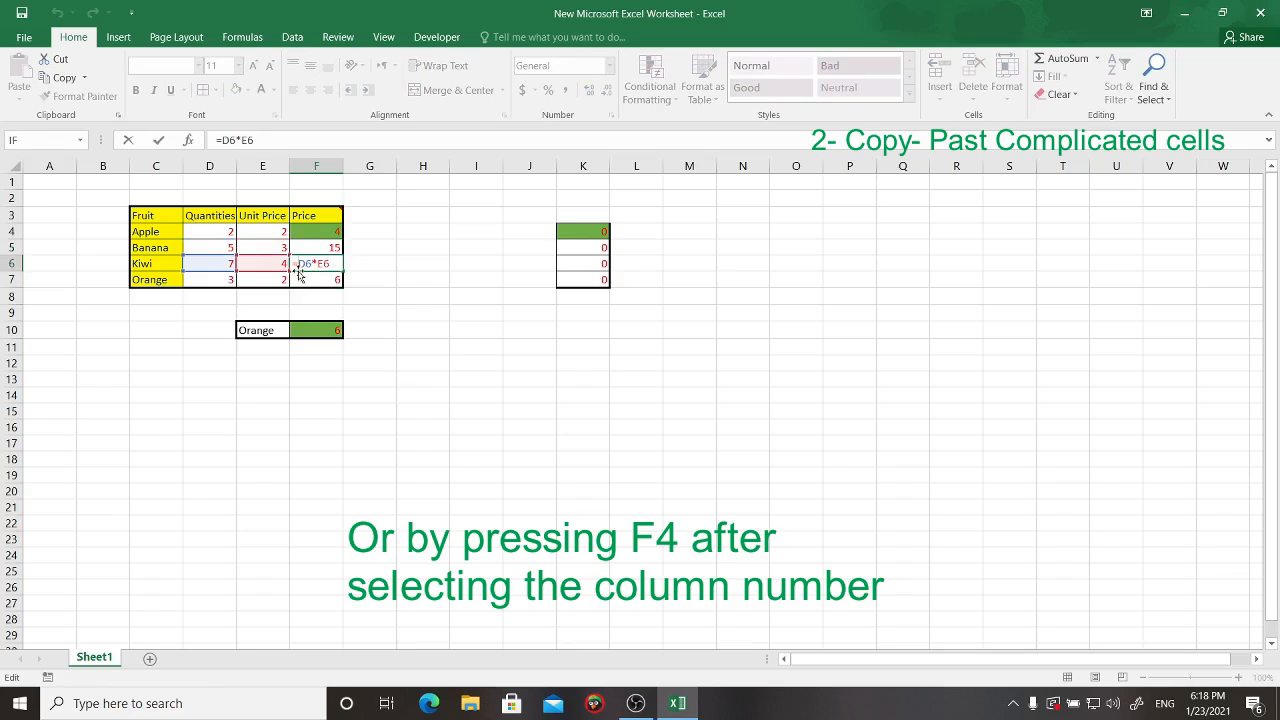
key("F4")
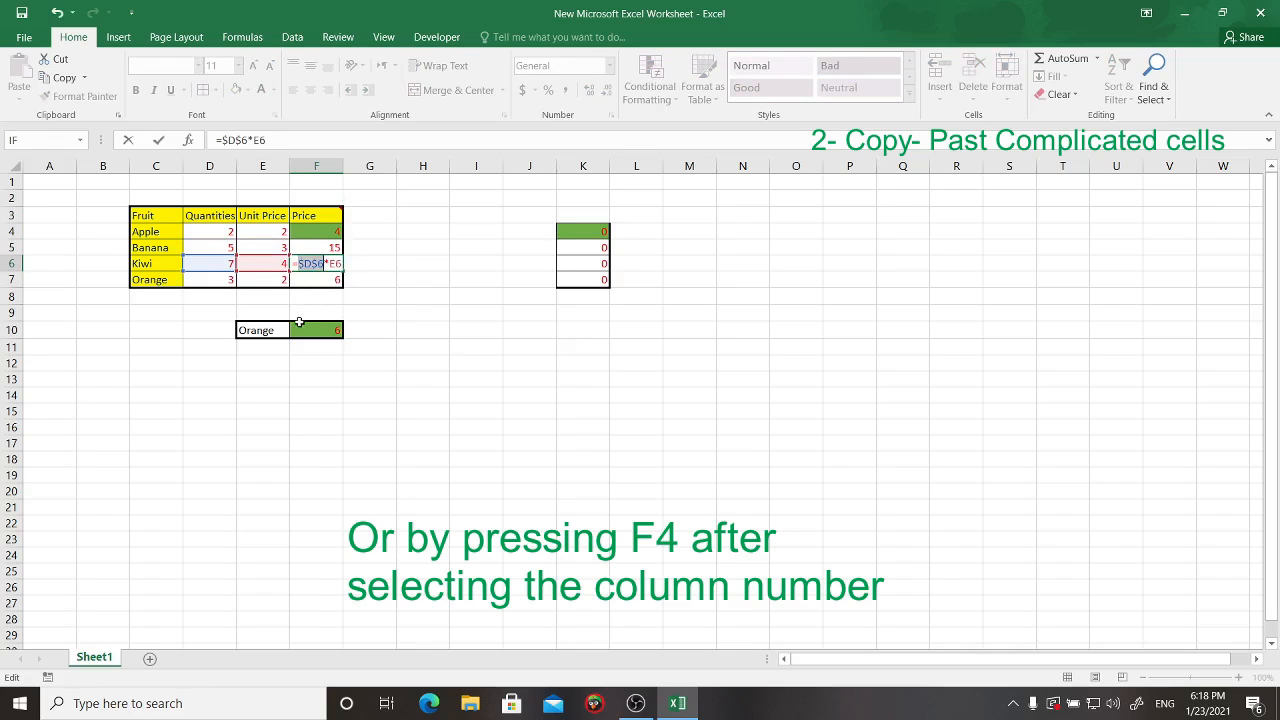
left_click(316, 263)
left_click_drag(337, 263, 296, 263)
key("F4")
key("F4")
key("Return")
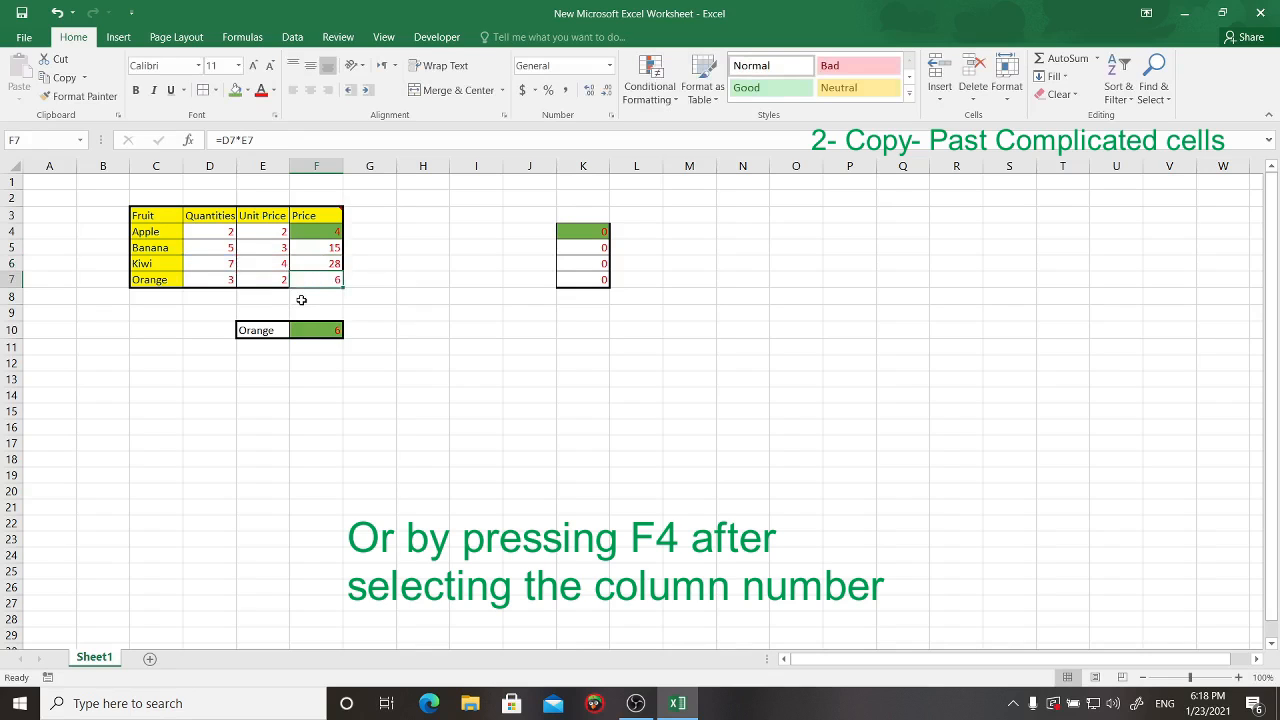
Step: Cycle the reference types in the Orange price formula in F7 so only the columns are absolute
double_click(302, 281)
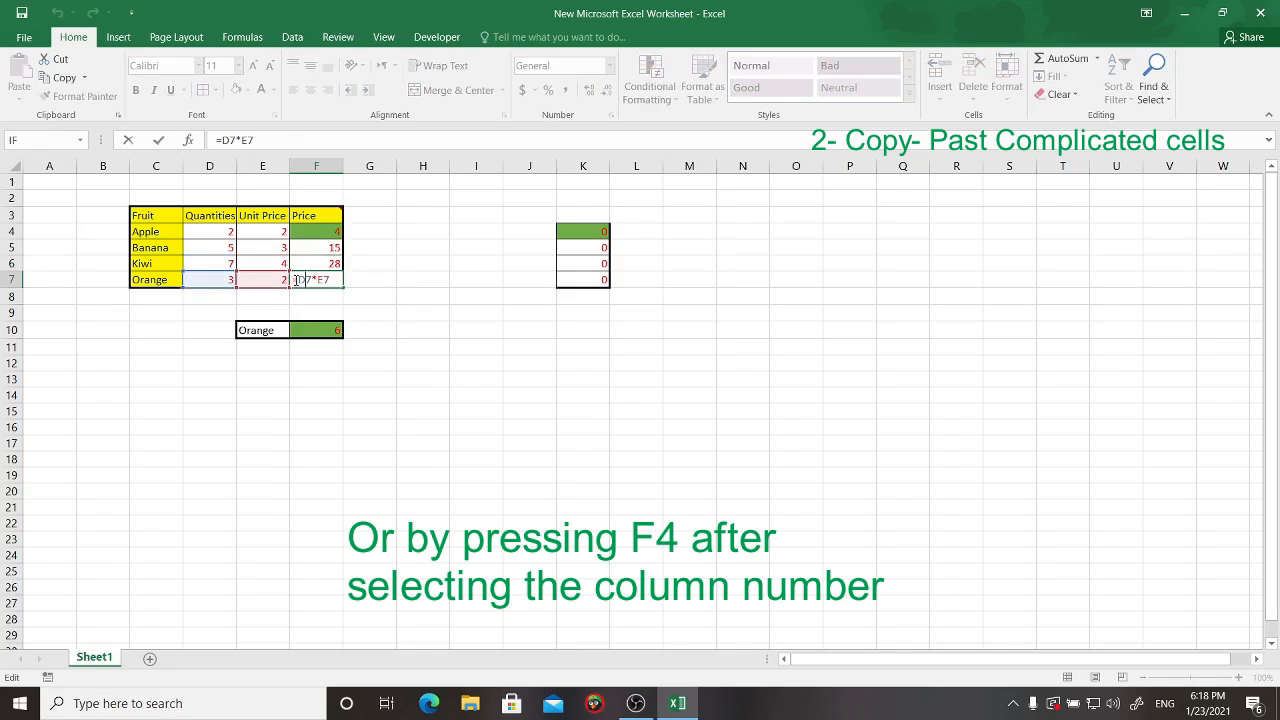
left_click_drag(327, 284, 329, 285)
key("F4")
key("F4")
key("F4")
key("Return")
Step: Copy the price formulas in F4:F7 and paste them into M4:M7 and again into M12:M15
left_click_drag(330, 232, 330, 280)
key("ctrl+c")
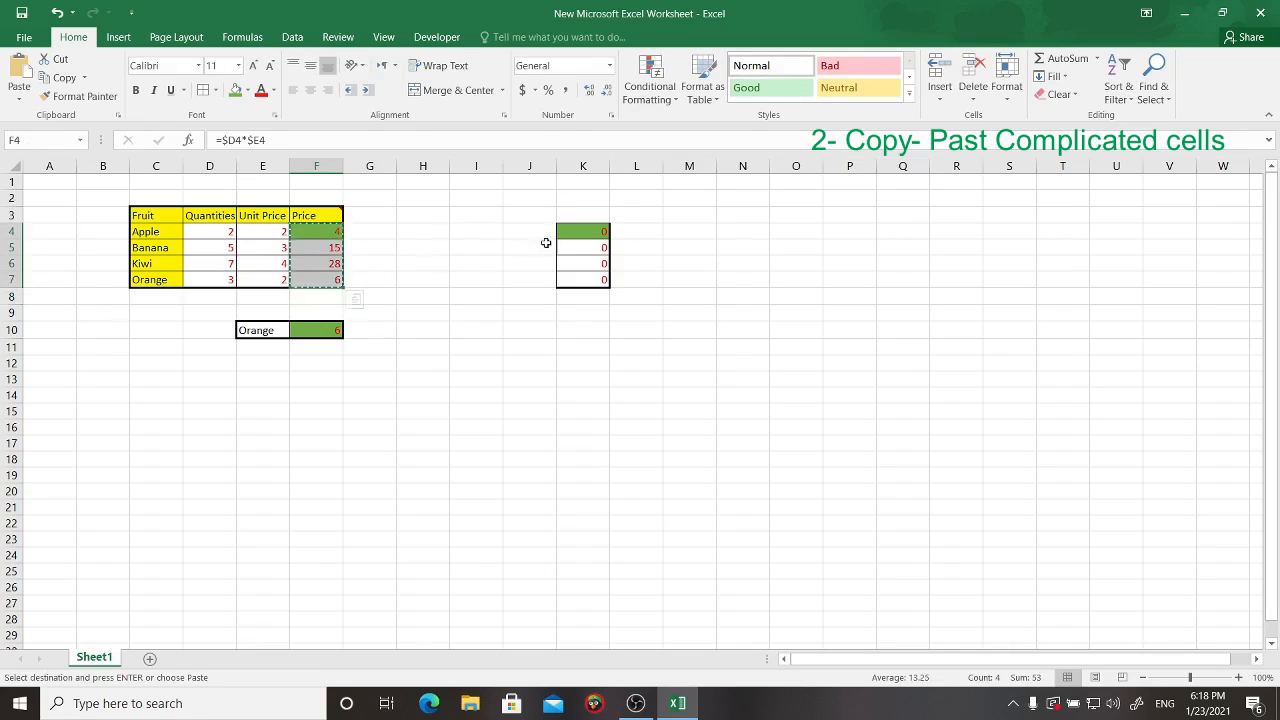
left_click_drag(674, 229, 683, 275)
key("ctrl+v")
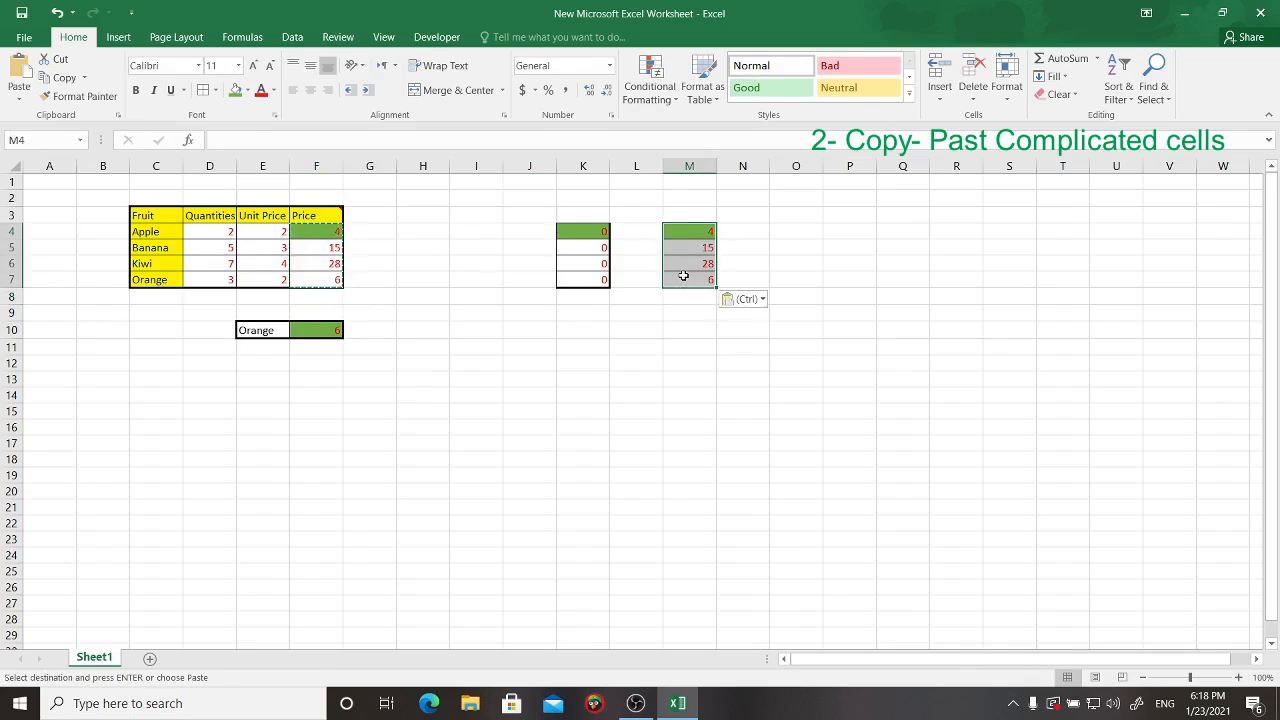
left_click(711, 366)
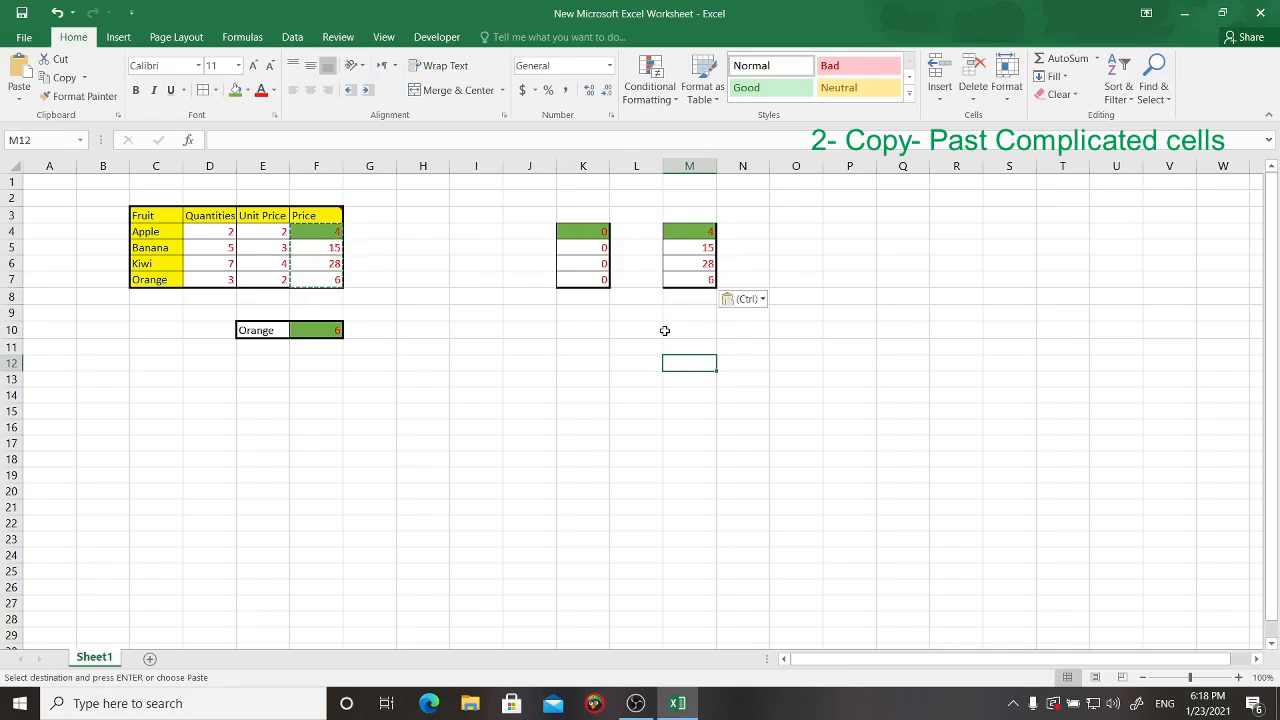
left_click(681, 361)
key("ctrl+v")
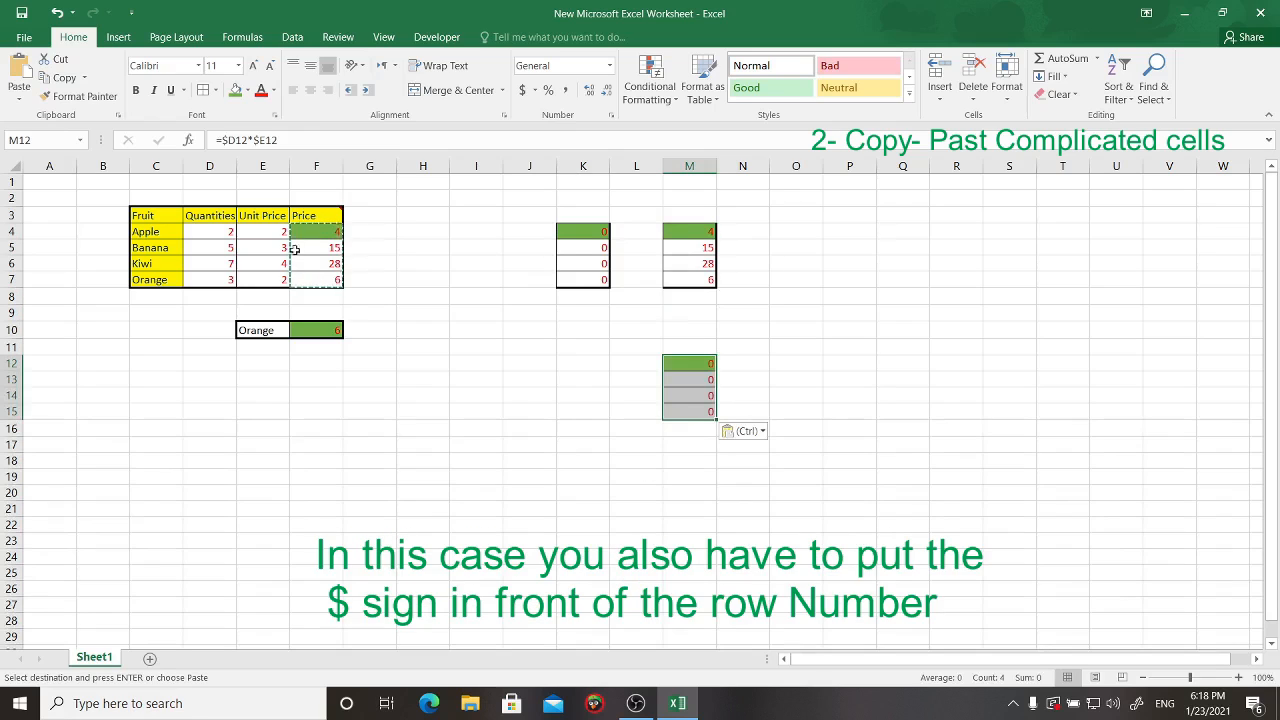
double_click(318, 231)
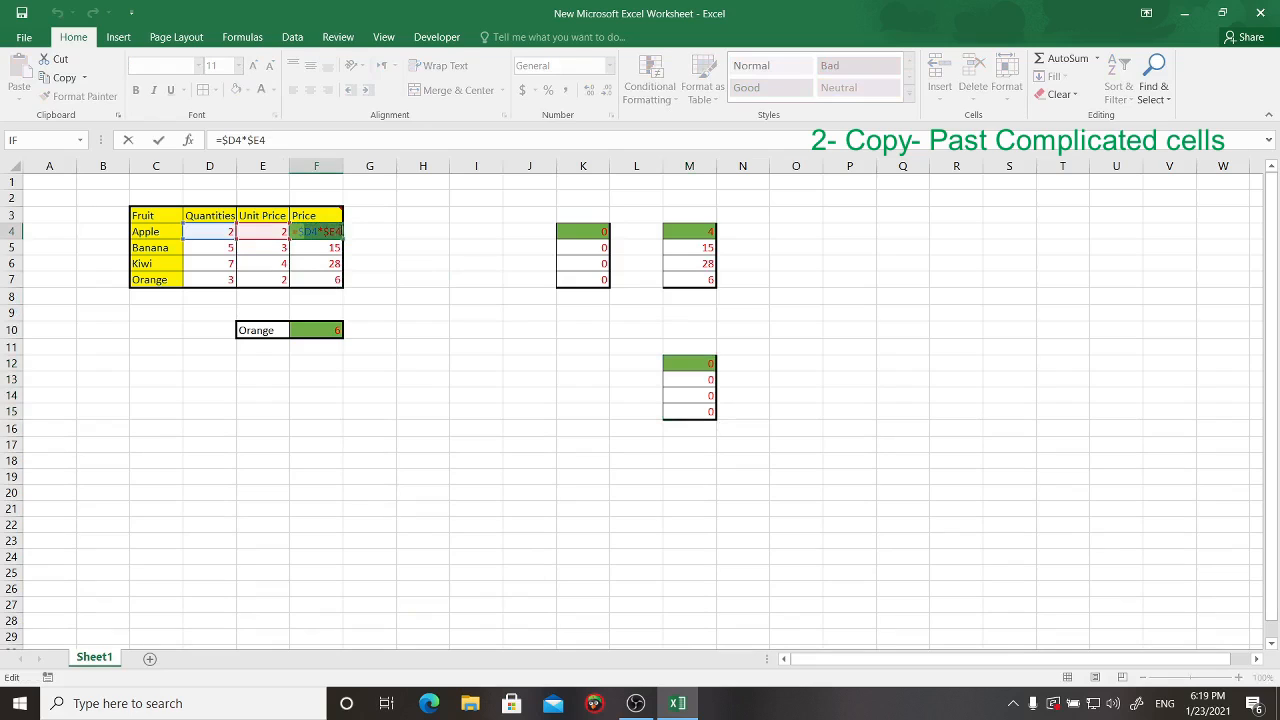
key("F4")
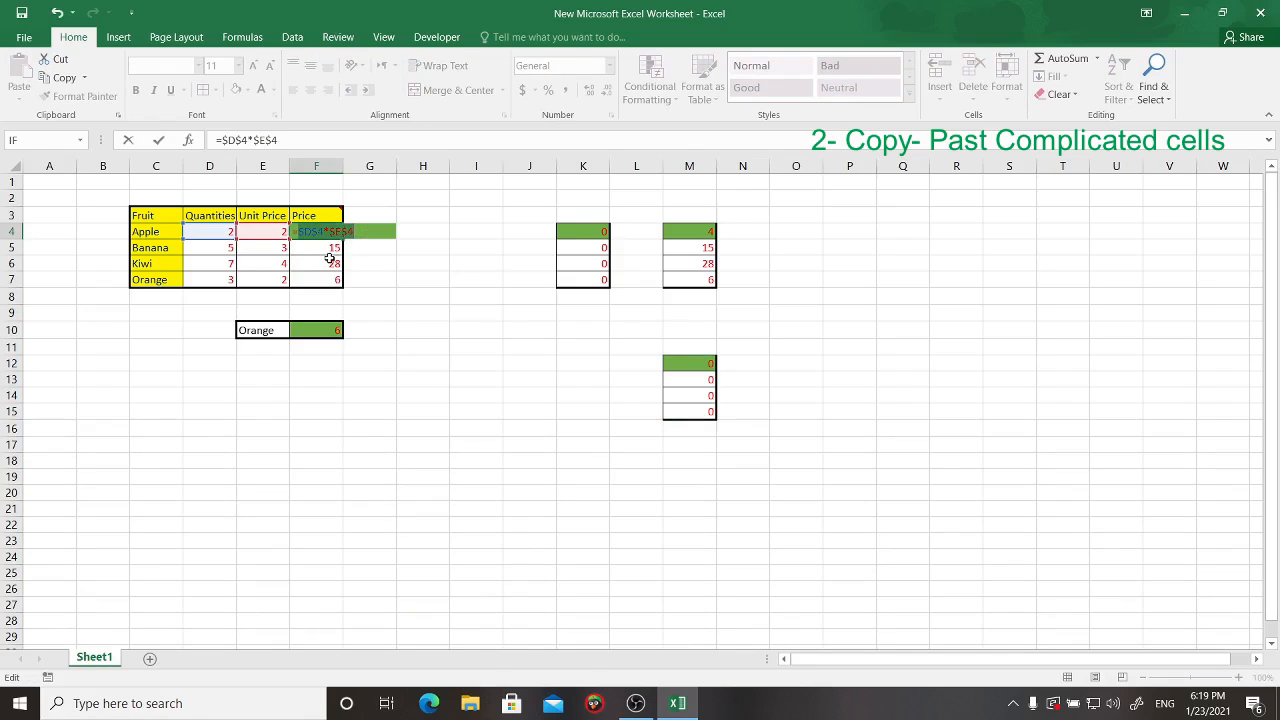
type("=")
left_click(327, 248)
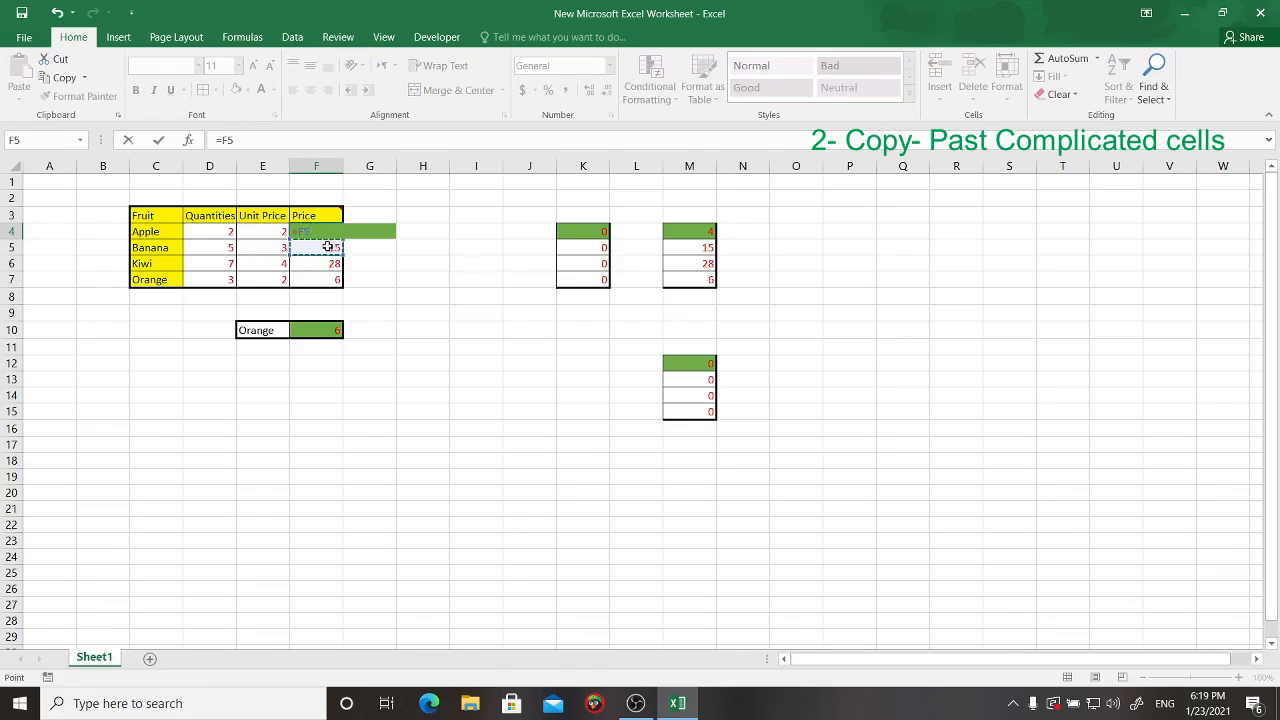
key("ctrl+z")
key("ctrl+z")
left_click(351, 251)
left_click(333, 236)
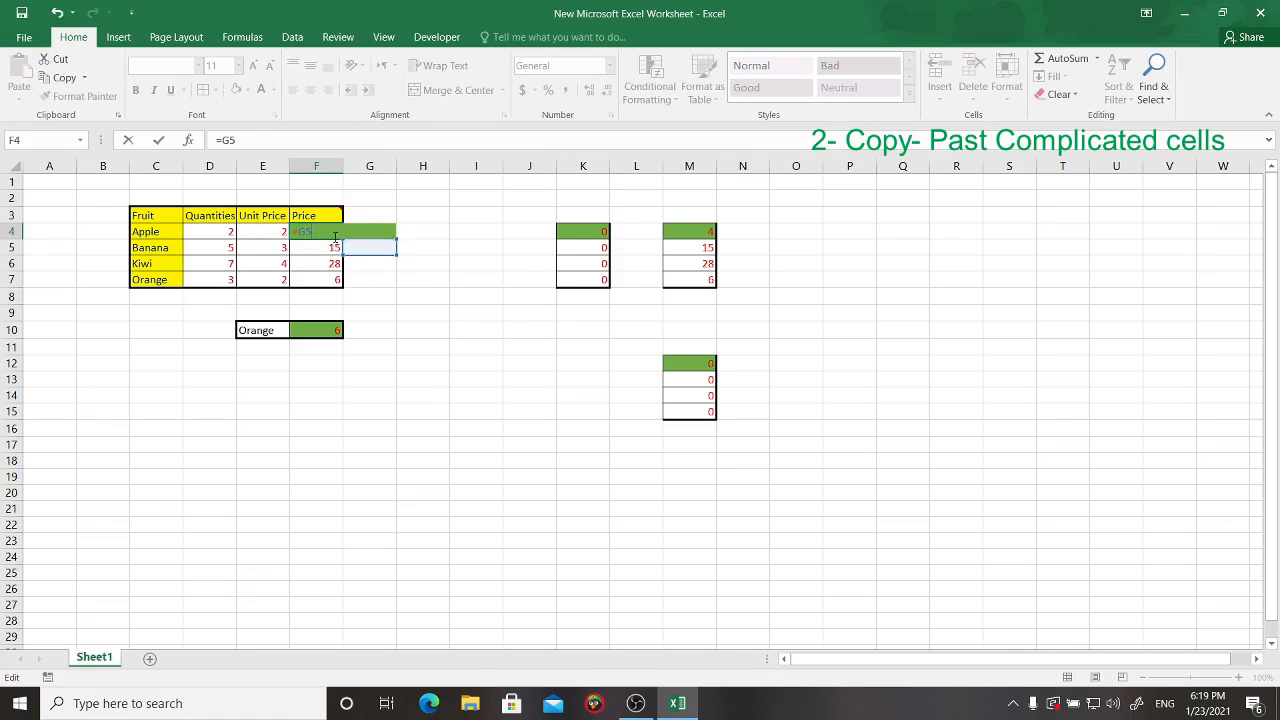
key("Return")
key("ctrl+z")
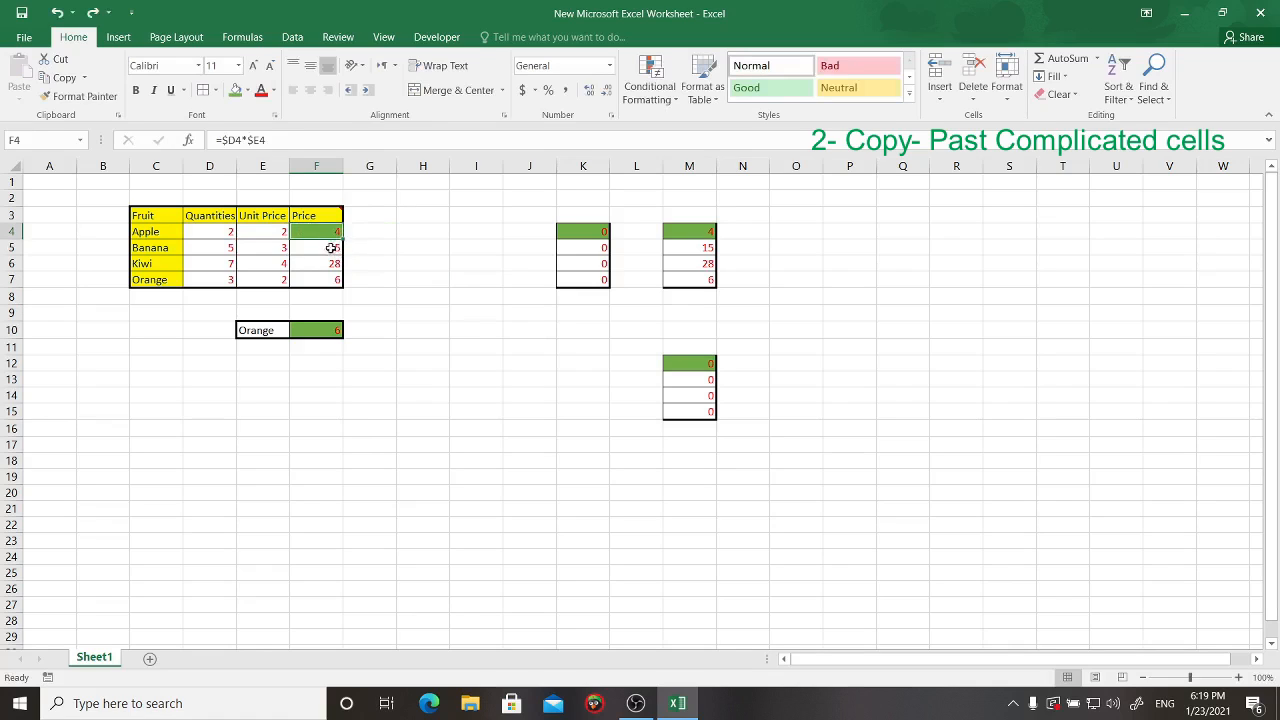
Step: Make both references in the Apple price formula in F4 fully absolute, as =$D$4*$E$4
double_click(334, 230)
left_click_drag(298, 231, 343, 233)
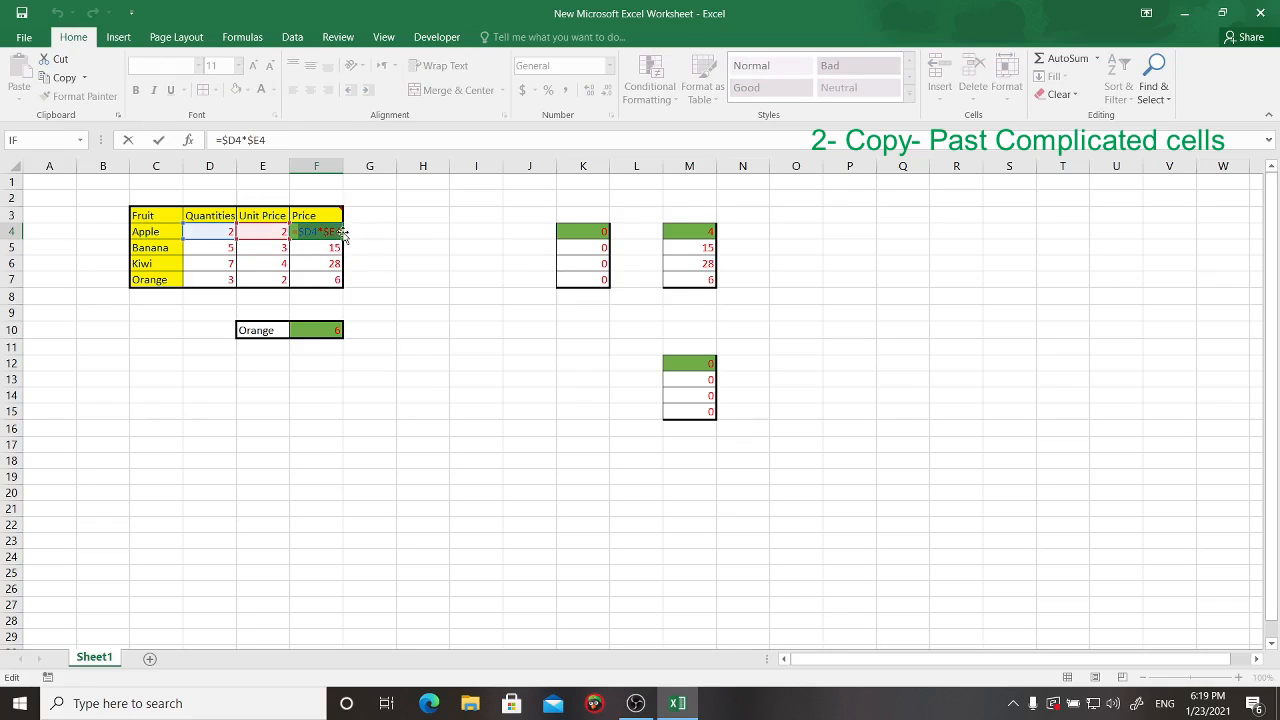
key("F4")
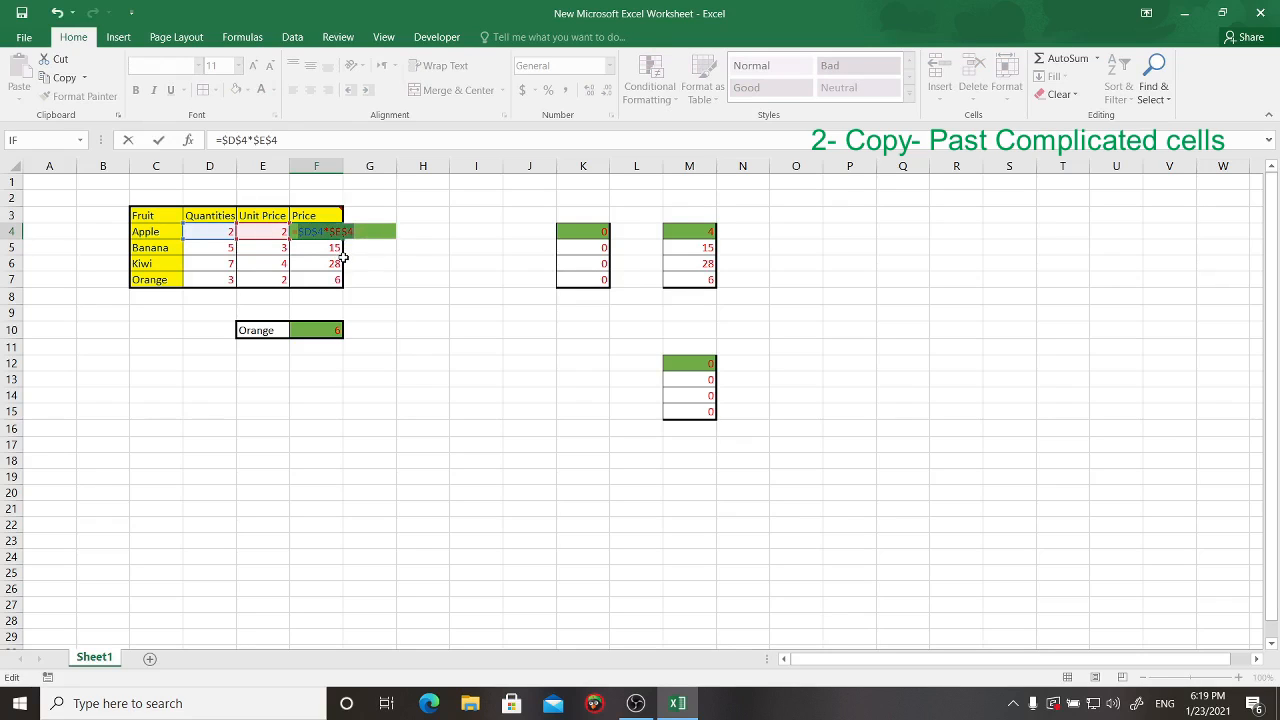
key("Return")
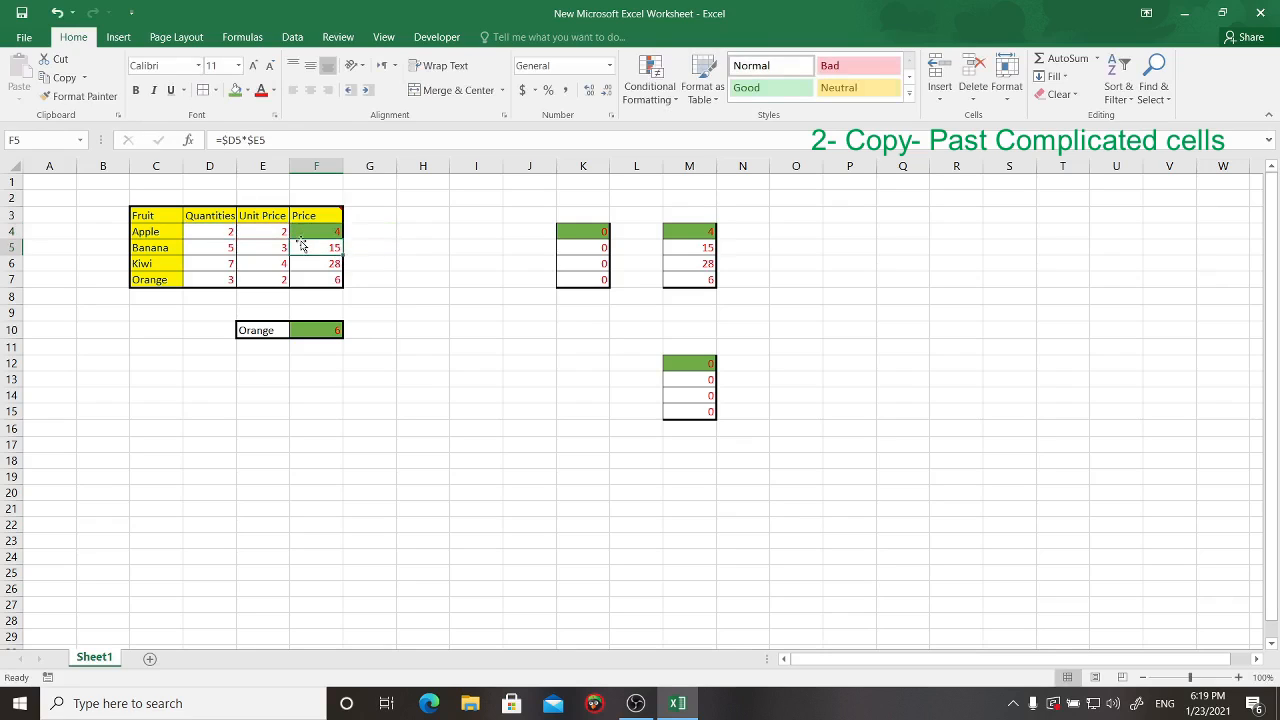
Step: Make both references in the Banana price formula in F5 fully absolute, as =$D$5*$E$5
double_click(302, 248)
left_click_drag(300, 248, 343, 248)
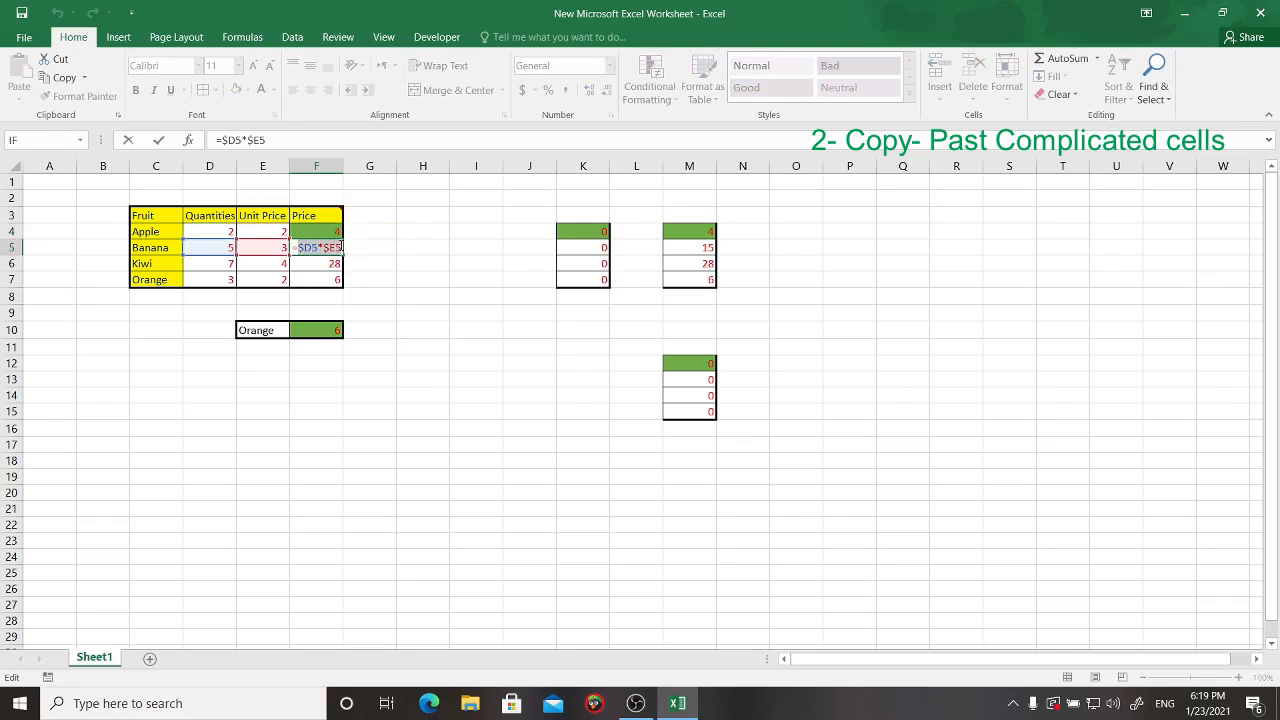
key("F4")
key("F4")
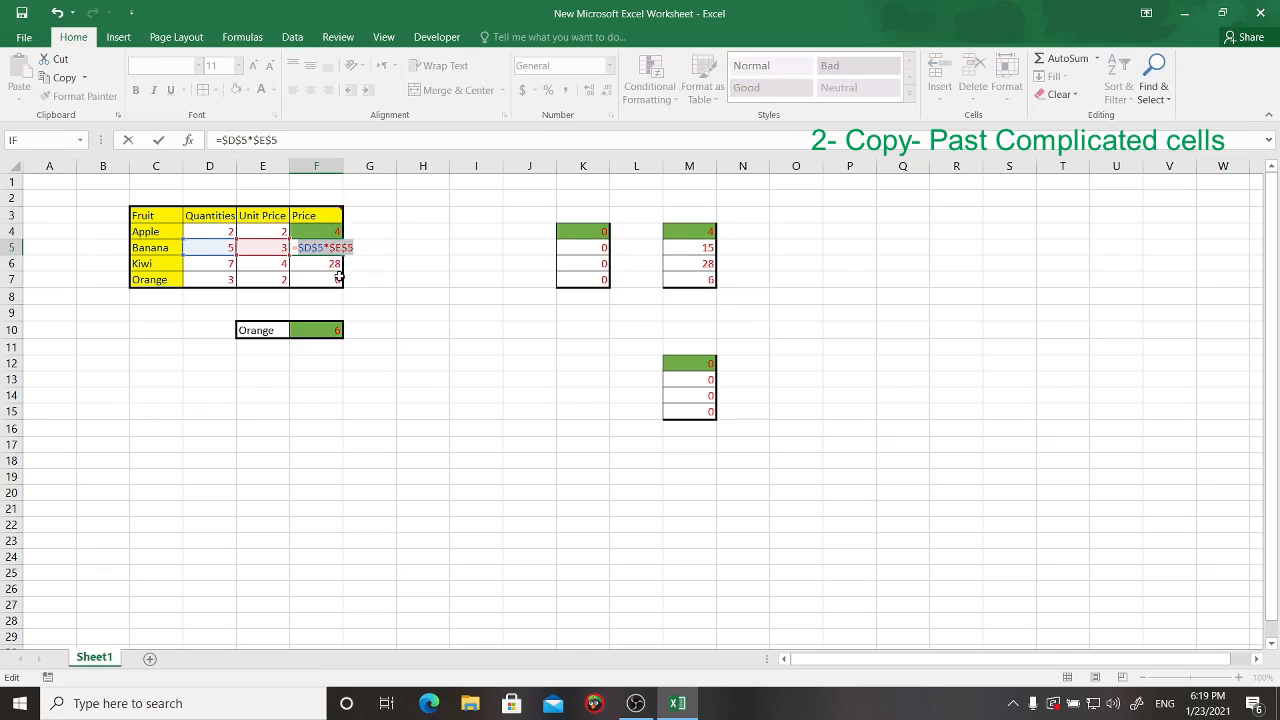
key("Return")
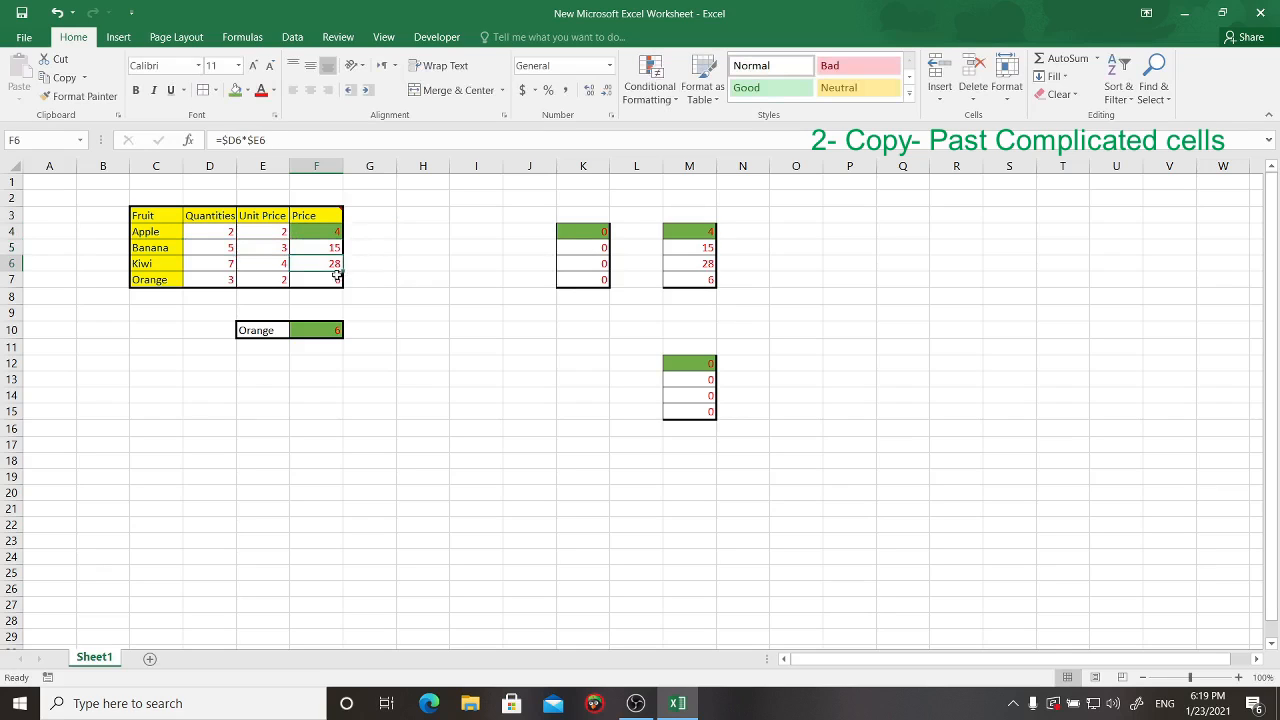
Step: Make both references in the Kiwi price formula in F6 fully absolute, as =$D$6*$E$6
double_click(292, 263)
left_click_drag(302, 262, 346, 265)
key("F4")
key("F4")
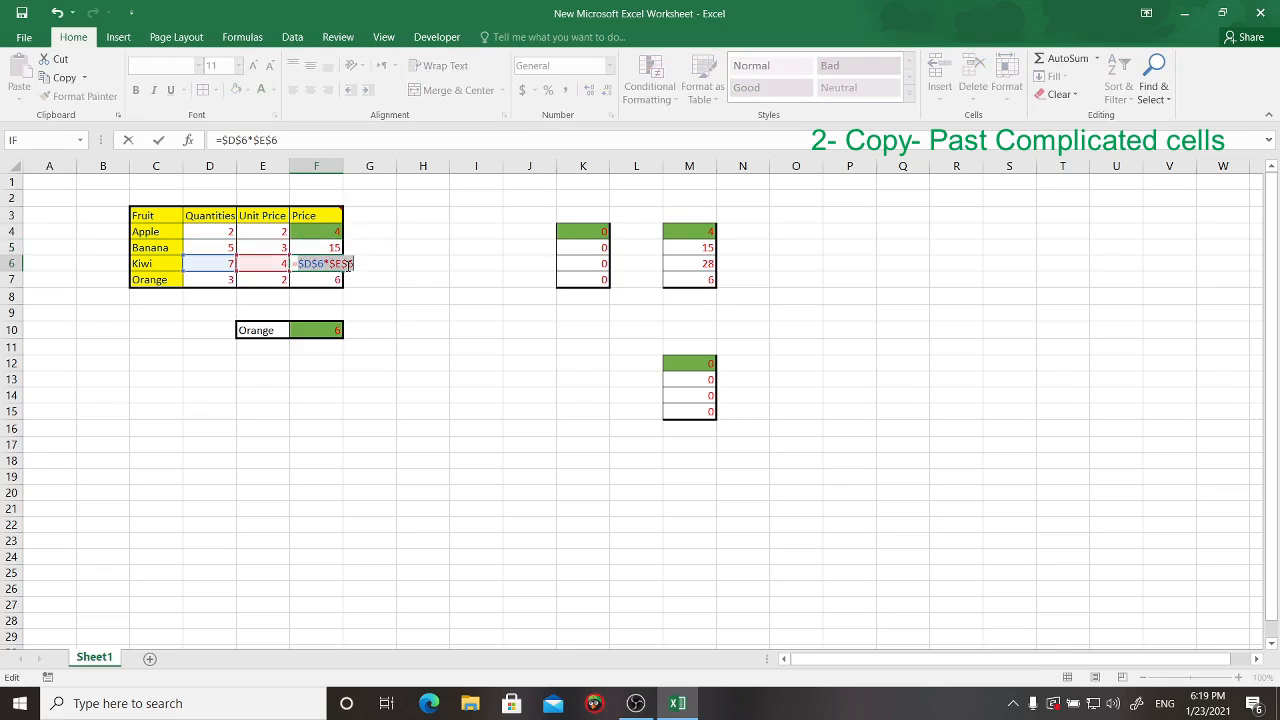
key("Return")
Step: Make the references in the Orange price formula in F7 fully absolute for both column and row
double_click(327, 278)
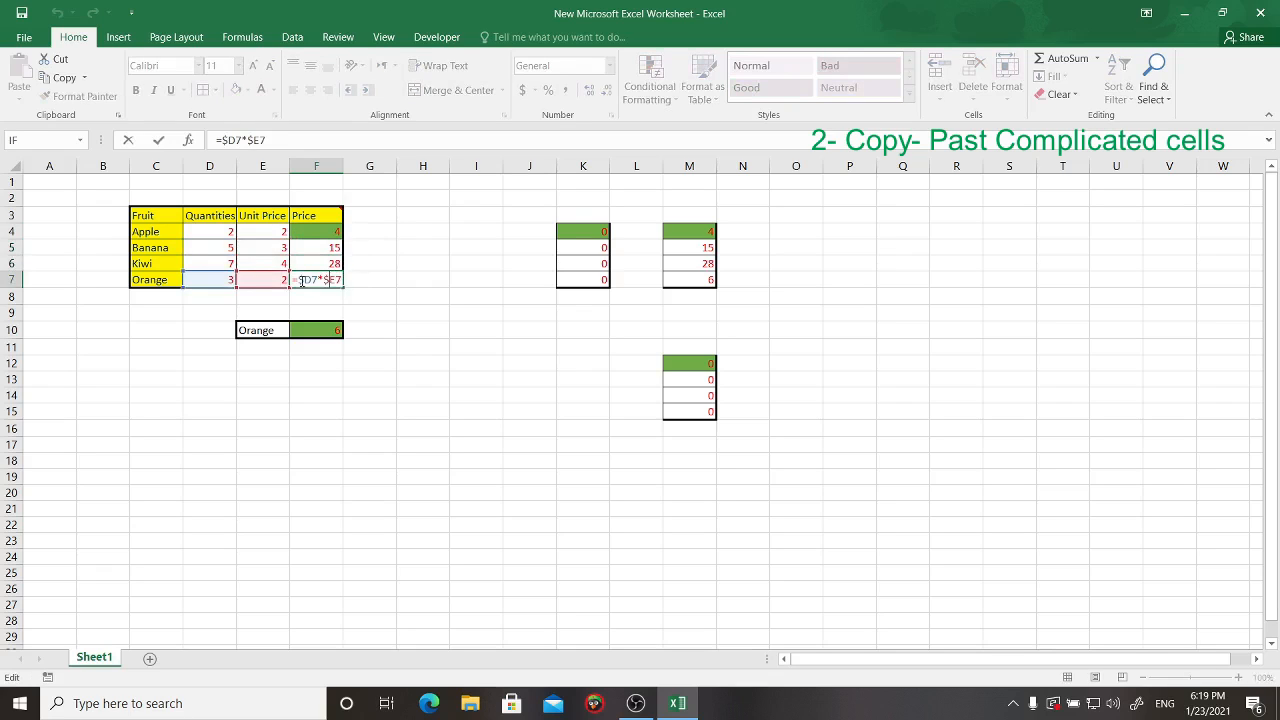
key("F4")
key("Return")
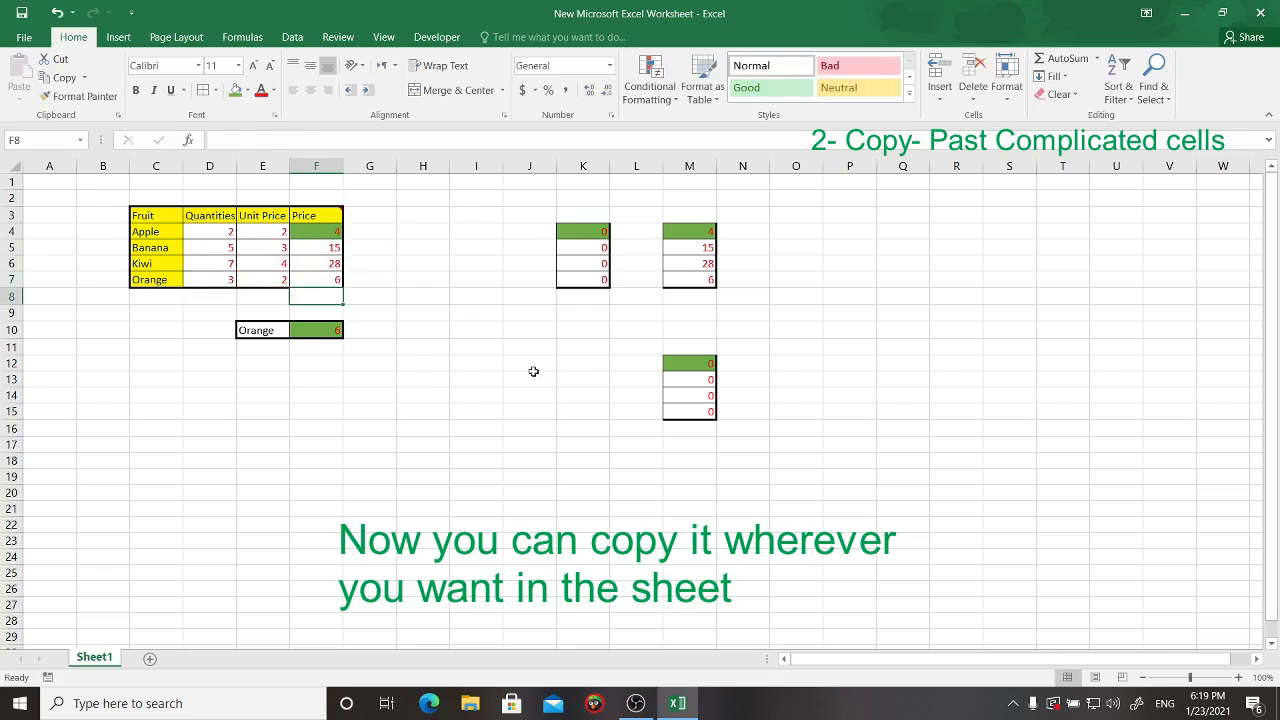
Step: Copy the price formulas in F4:F7 and paste them at G15, J18, O13 and J12
left_click_drag(335, 227, 331, 276)
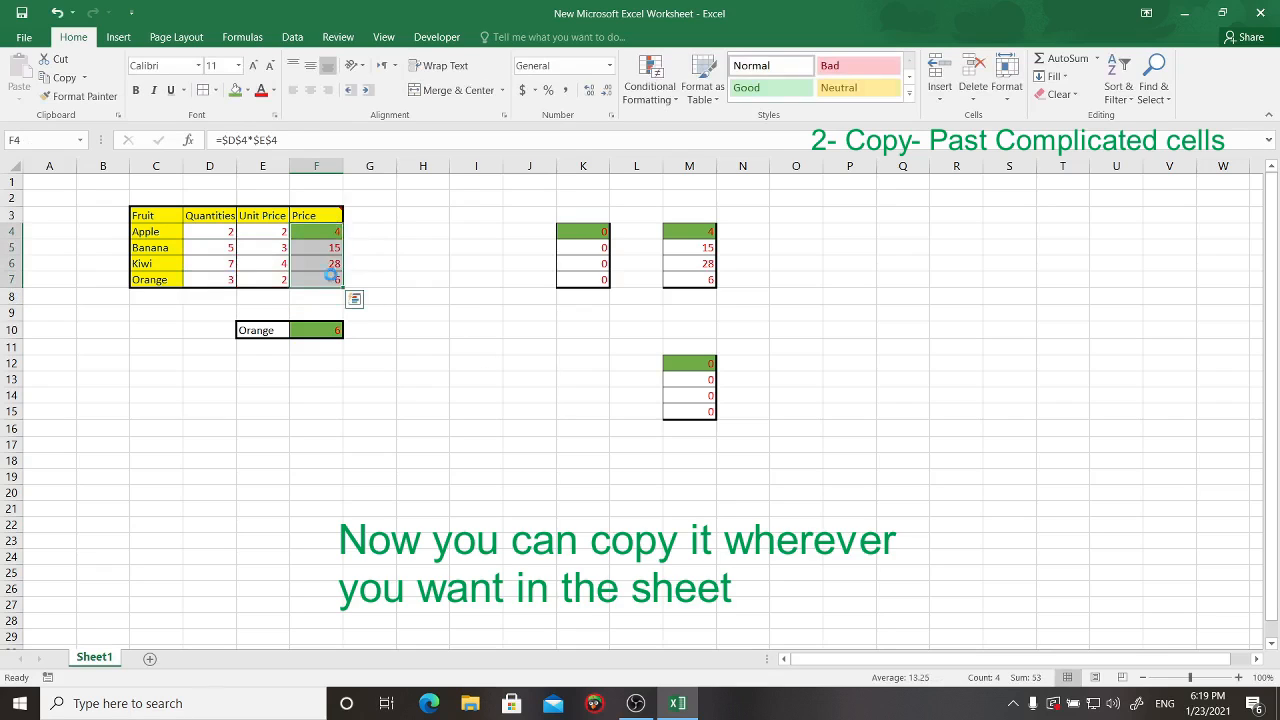
key("ctrl+c")
left_click(369, 412)
key("ctrl+v")
left_click(529, 461)
key("ctrl+v")
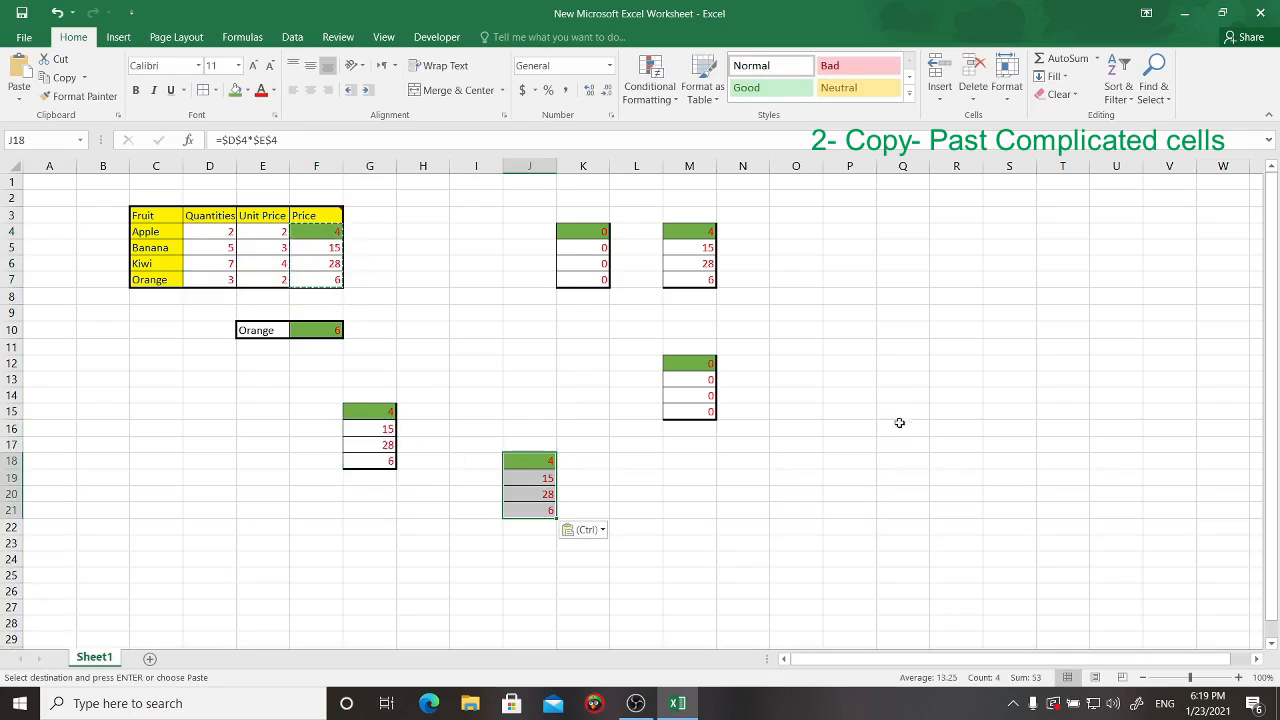
left_click(778, 381)
key("ctrl+v")
left_click(523, 366)
key("ctrl+v")
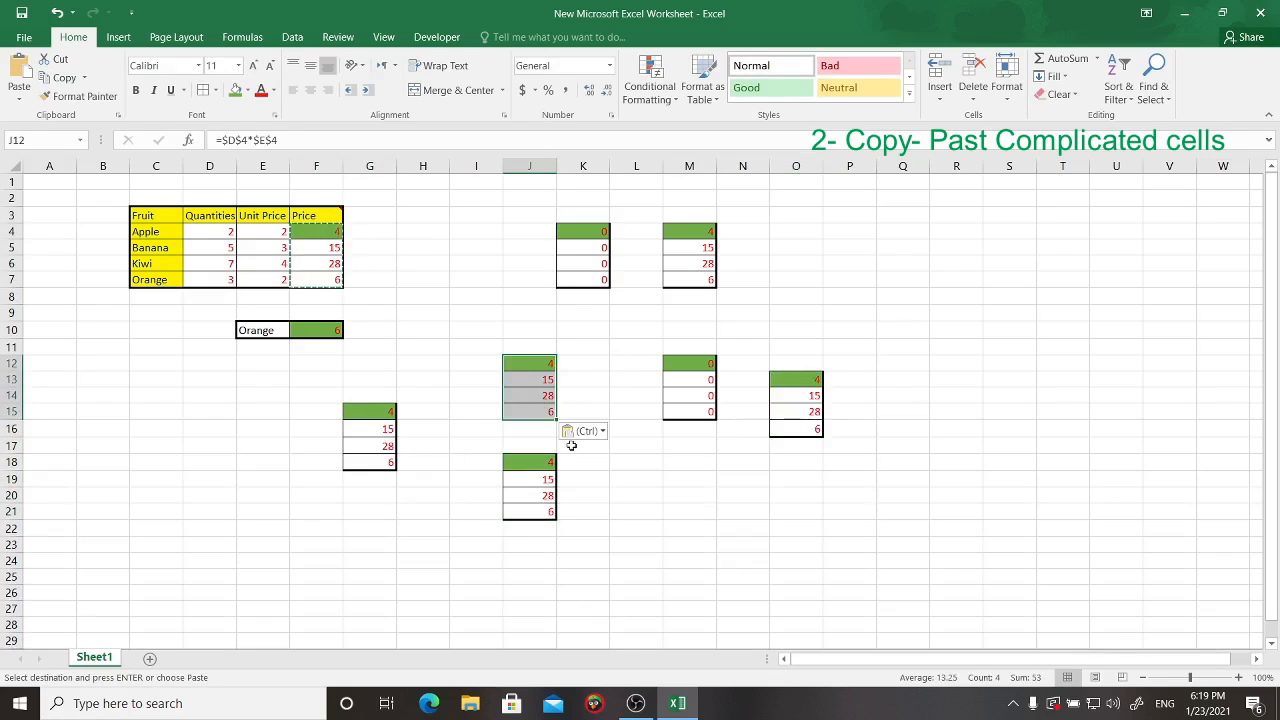
Step: Clear all contents and formatting from H4:P22 and F13:J19 to remove the pasted price blocks
left_click(769, 532)
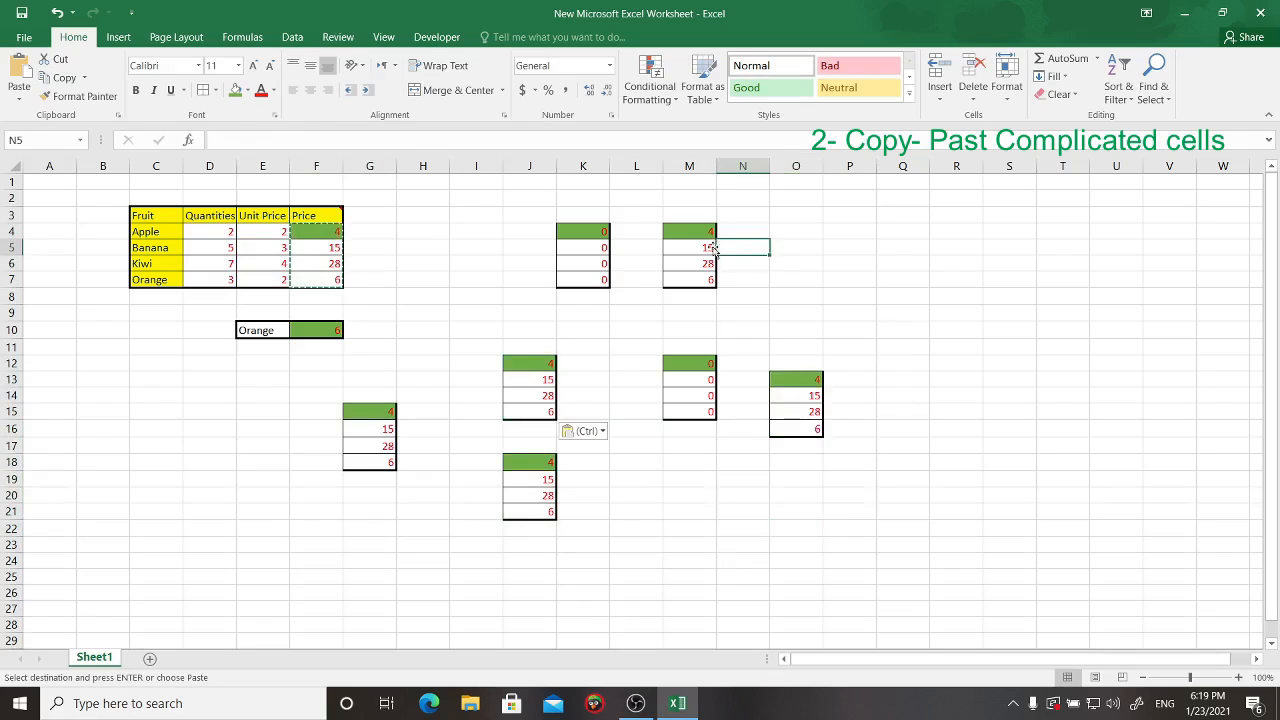
left_click(706, 238)
left_click_drag(853, 235, 431, 526)
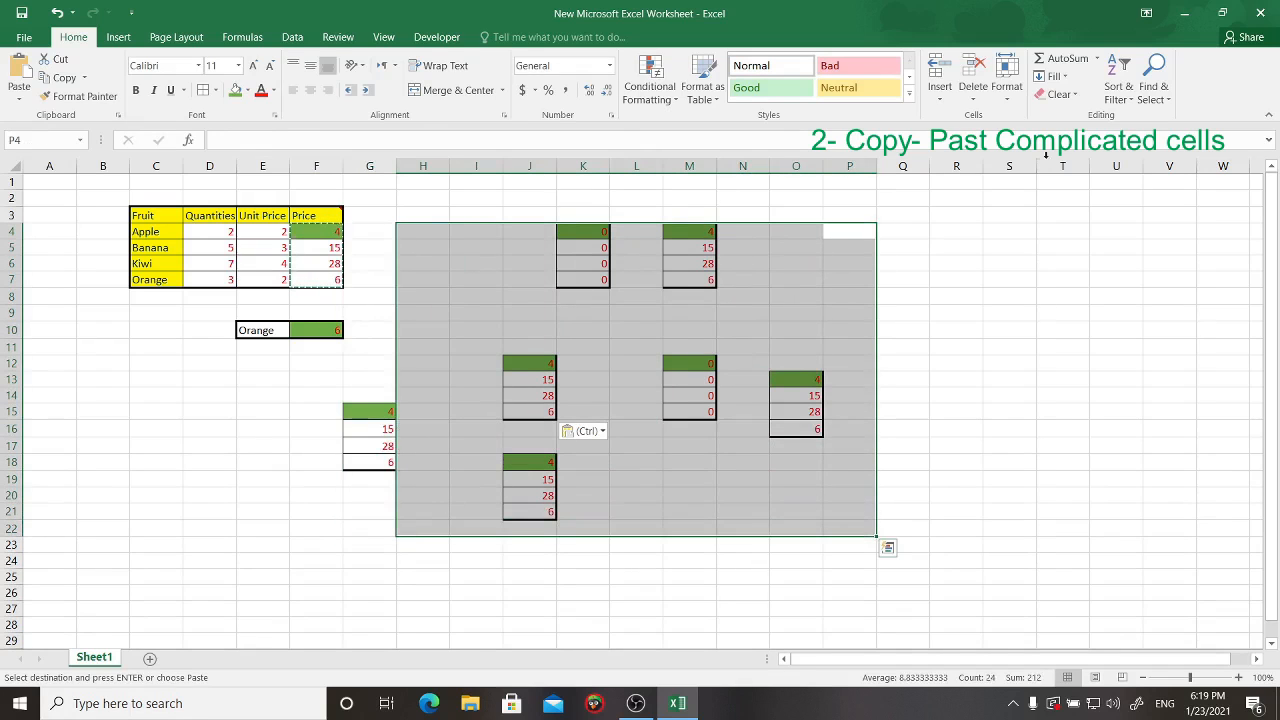
left_click(1059, 94)
left_click(1059, 118)
left_click_drag(530, 379, 300, 476)
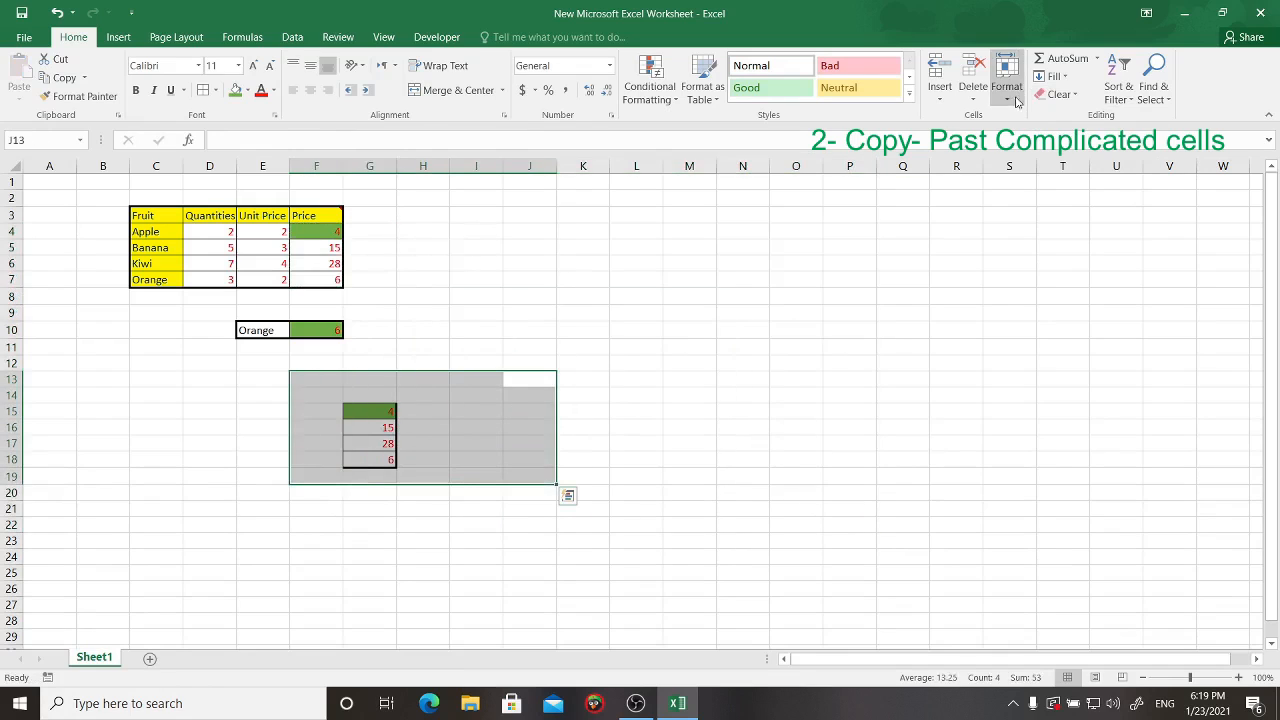
left_click(1059, 94)
left_click(1059, 118)
left_click(433, 225)
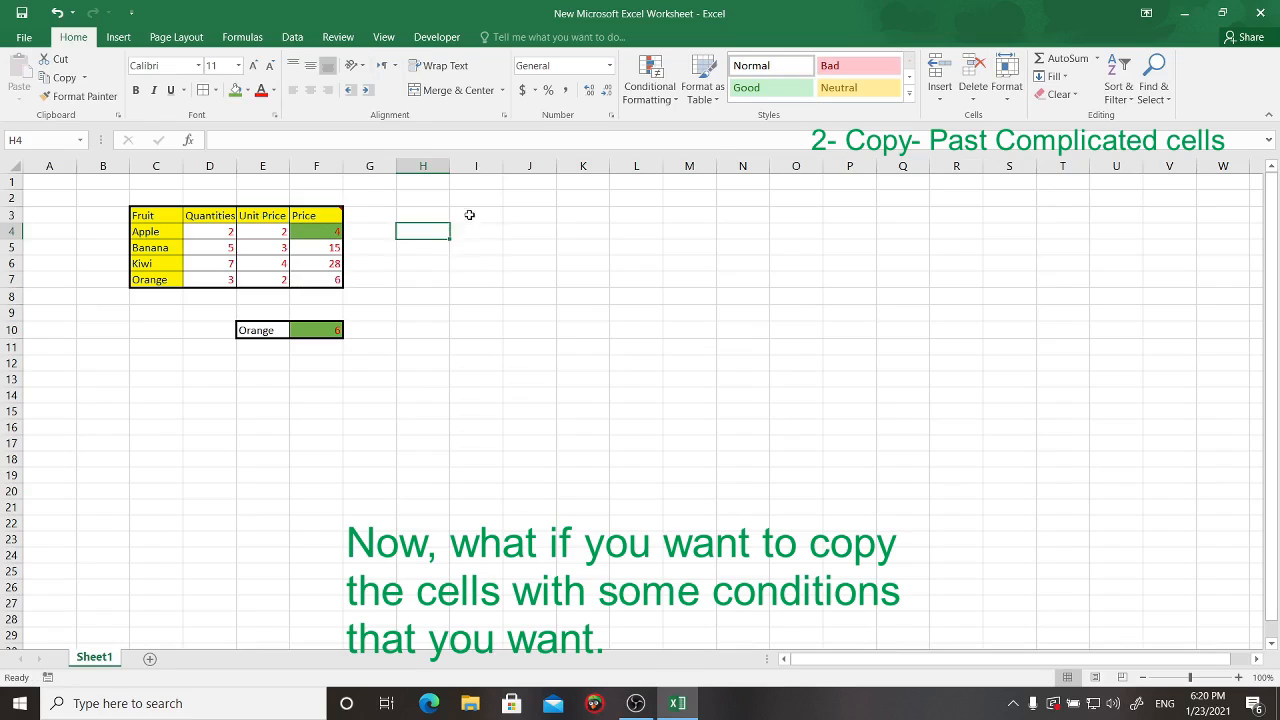
left_click(469, 213)
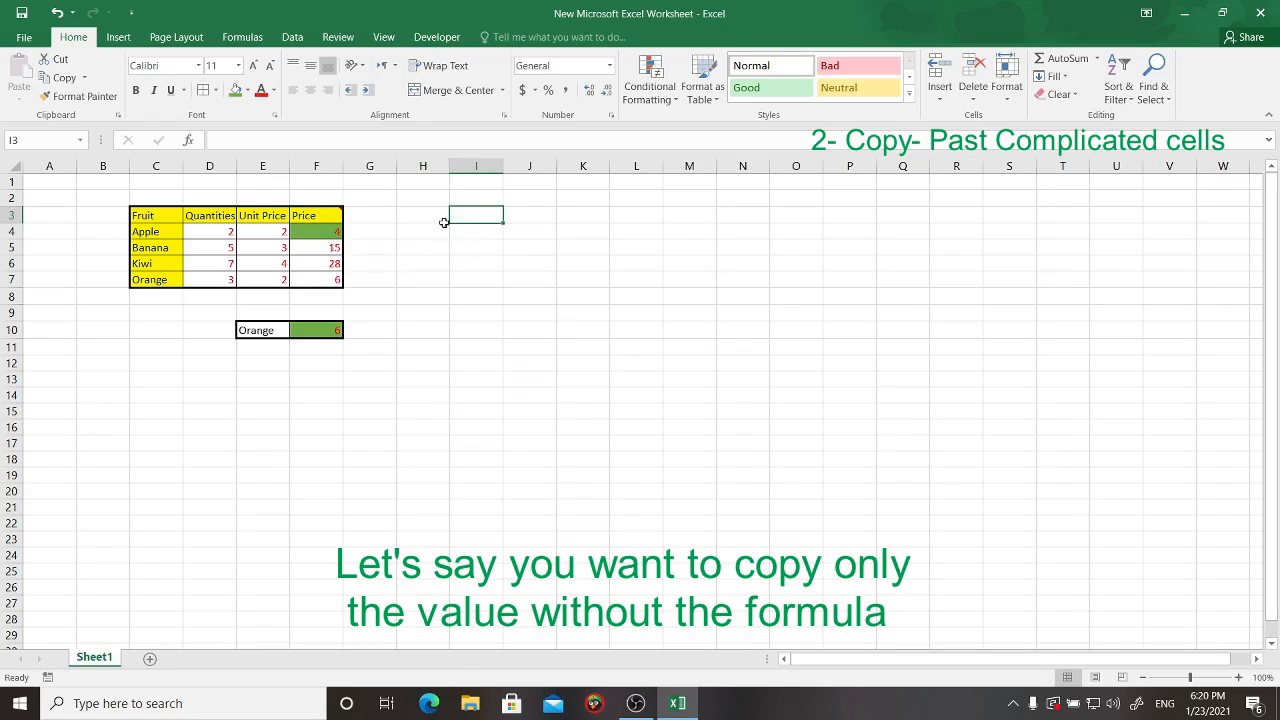
left_click(472, 266)
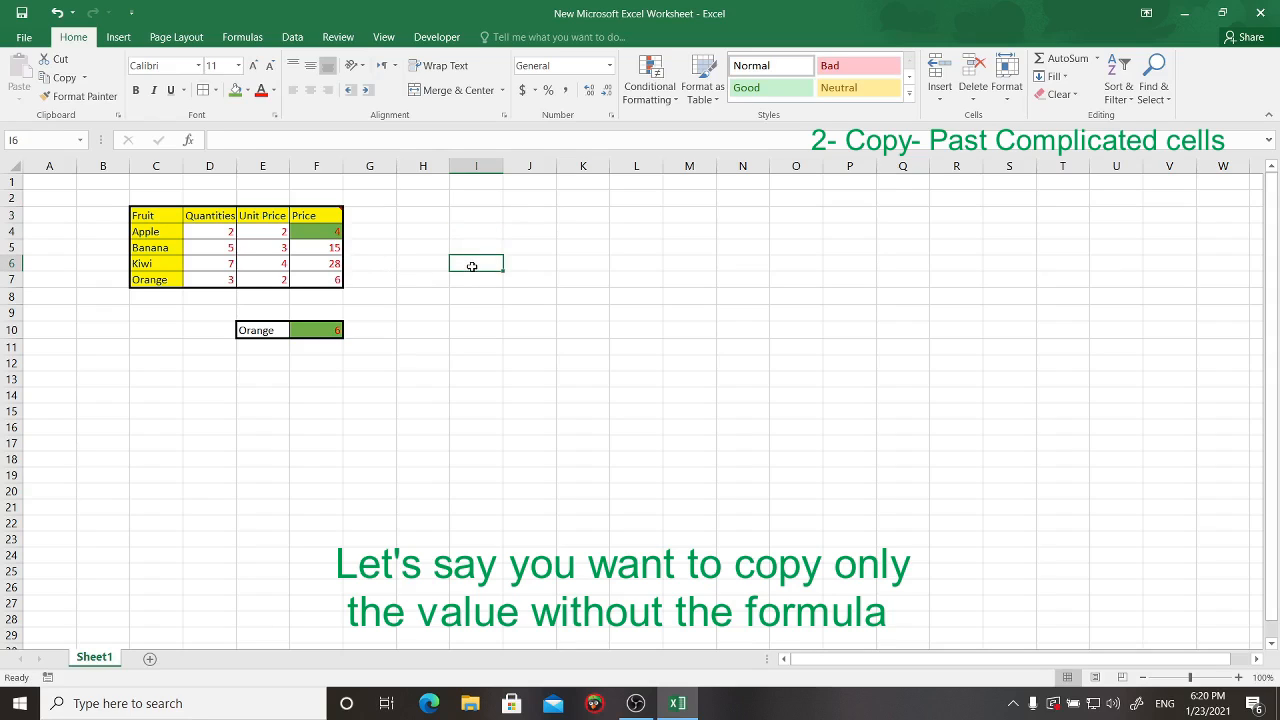
Step: Enter the label "value" in cell H15
left_click(420, 408)
type("value")
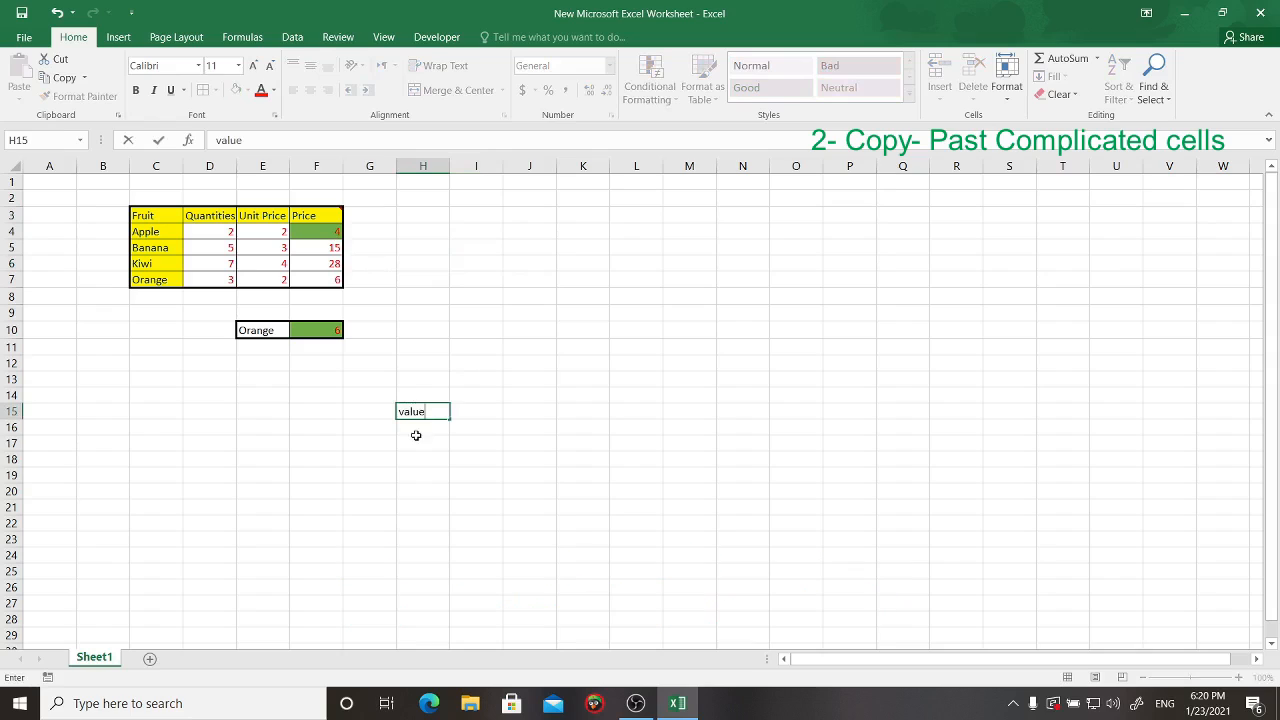
key("Return")
Step: Copy the Apple price from F4 into H16 with a normal paste and inspect the source formula in F4
left_click(324, 231)
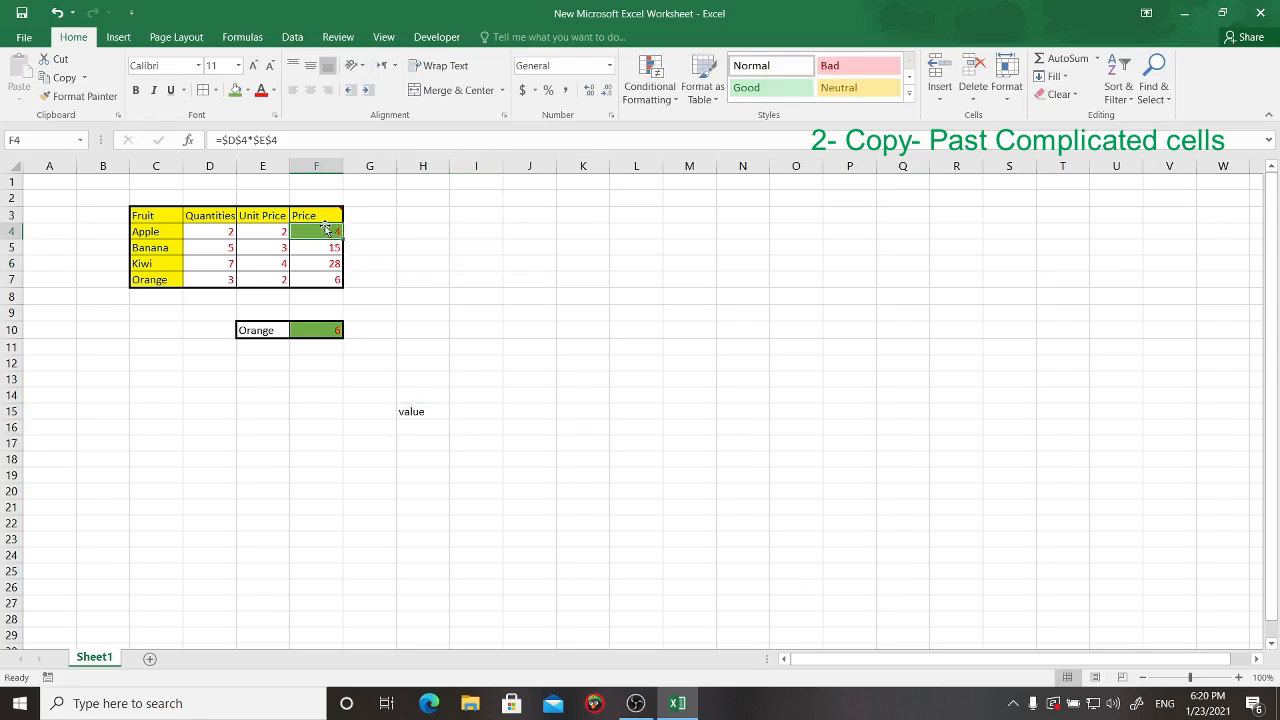
key("ctrl+c")
left_click(431, 428)
key("ctrl+v")
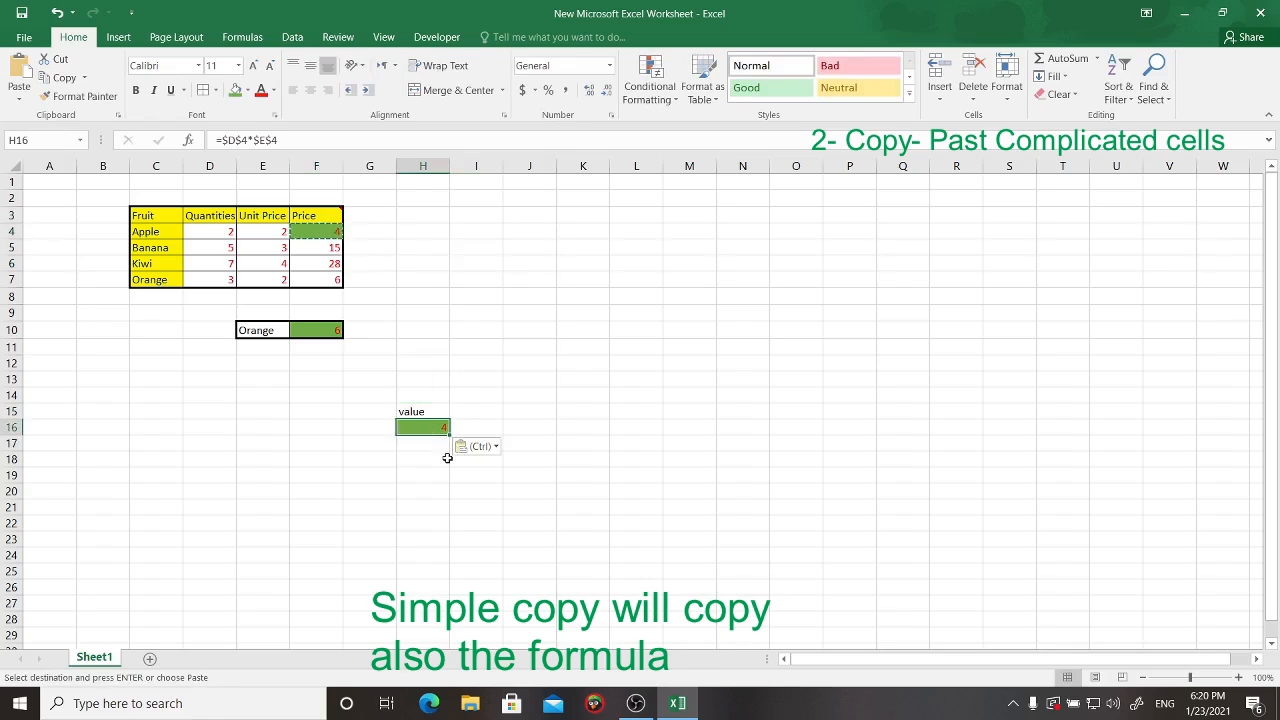
key("Escape")
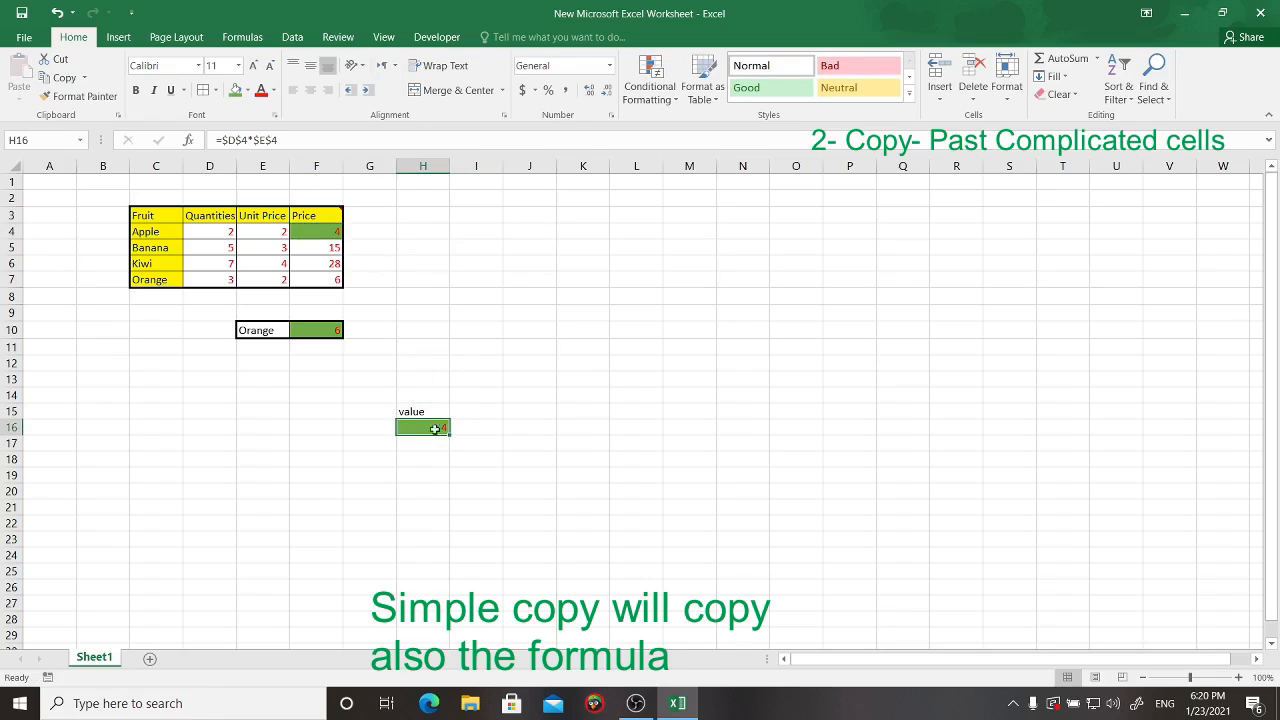
double_click(312, 231)
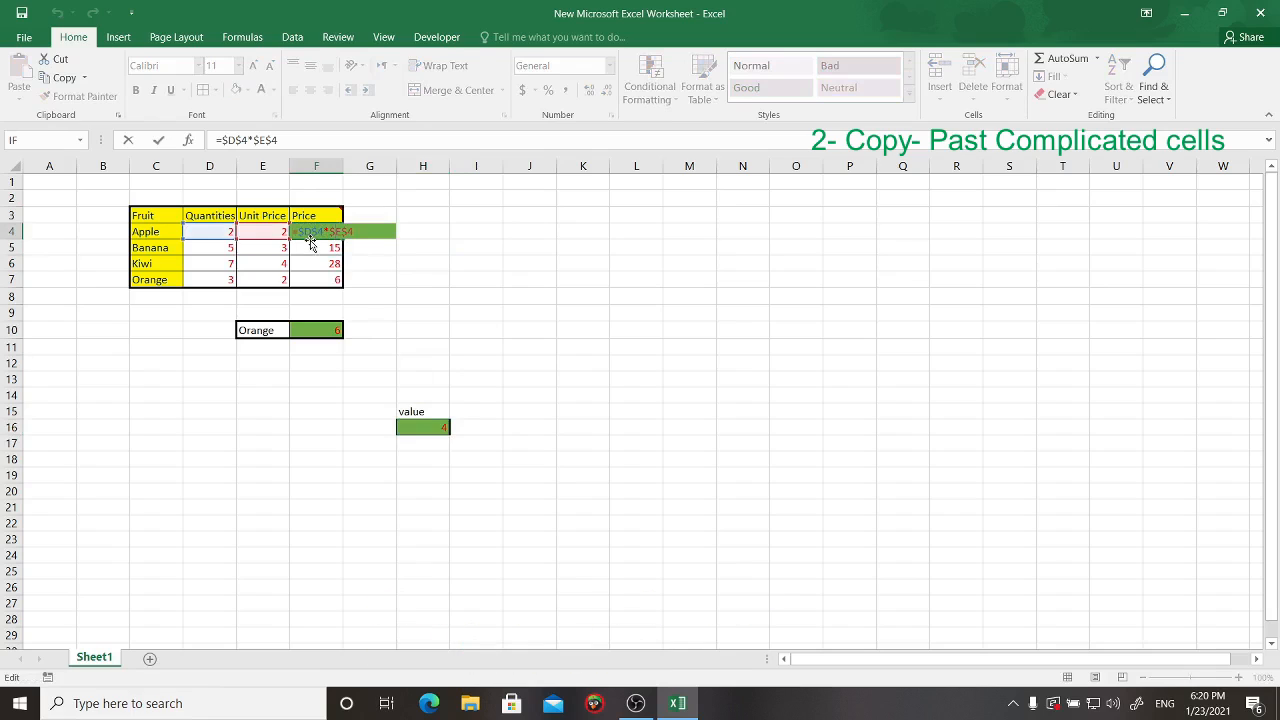
key("Escape")
Step: Clear all contents and formatting from G16:I16, below the "value" label
left_click_drag(477, 430, 389, 435)
left_click(1058, 94)
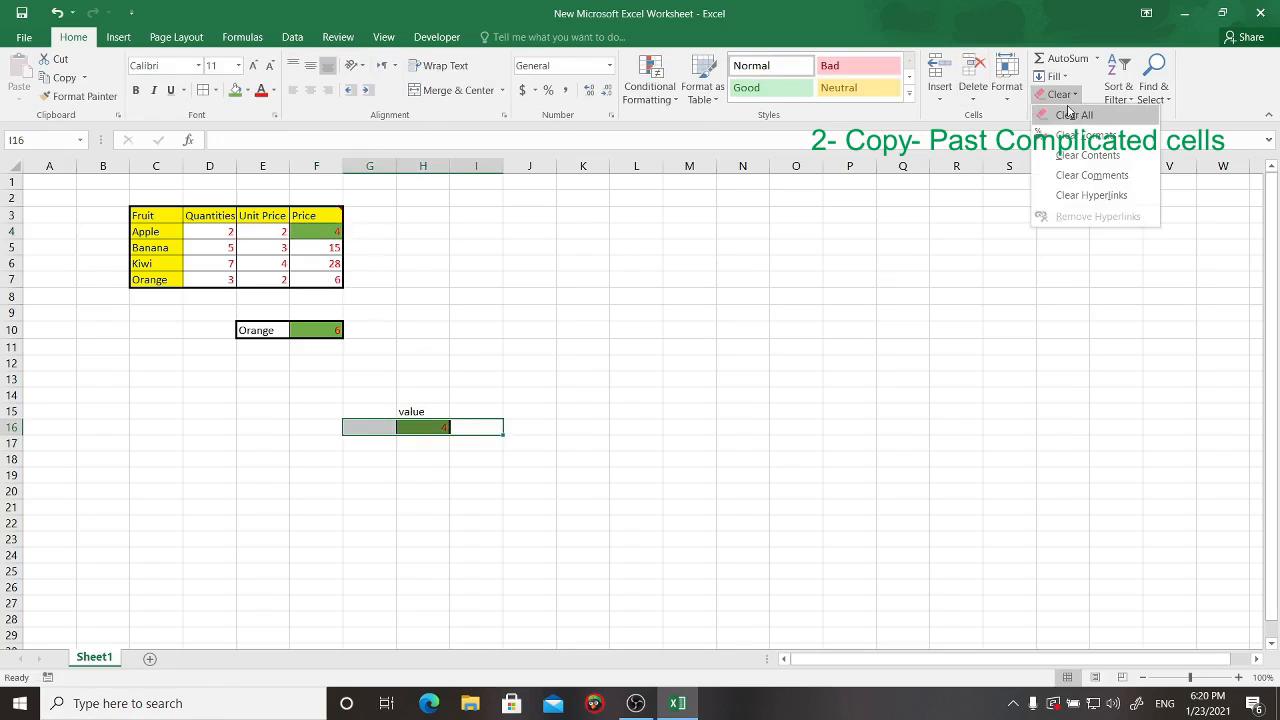
left_click(1085, 113)
left_click(410, 427)
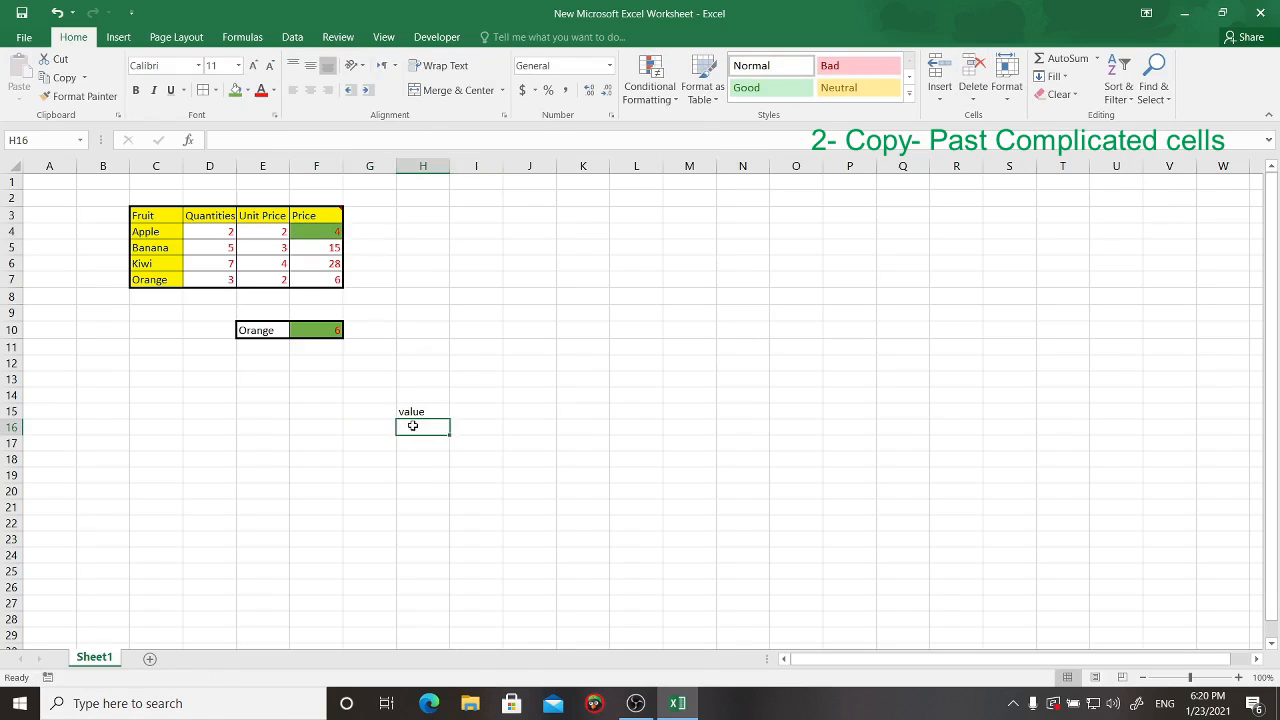
left_click_drag(316, 231, 323, 277)
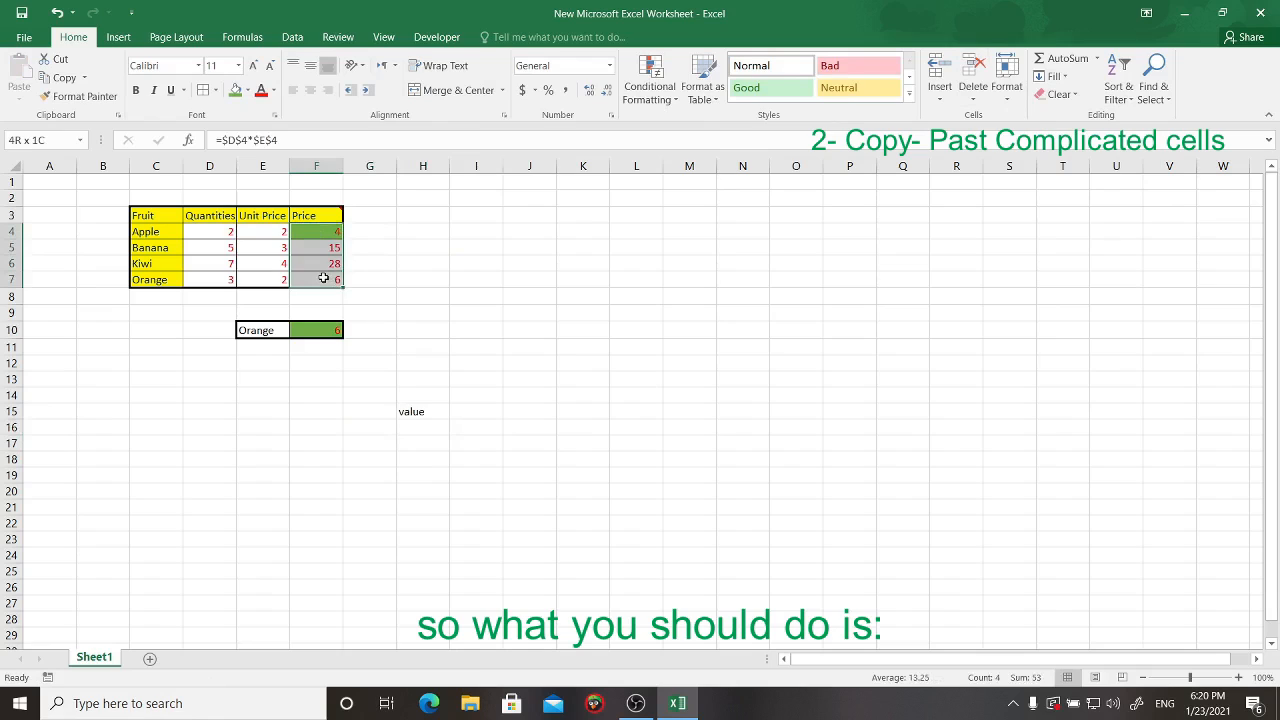
right_click(316, 229)
key("Escape")
Step: Copy the Apple price in F4 and paste only its value into H16 using Paste Special with Values
left_click(312, 229)
right_click(312, 229)
left_click(366, 261)
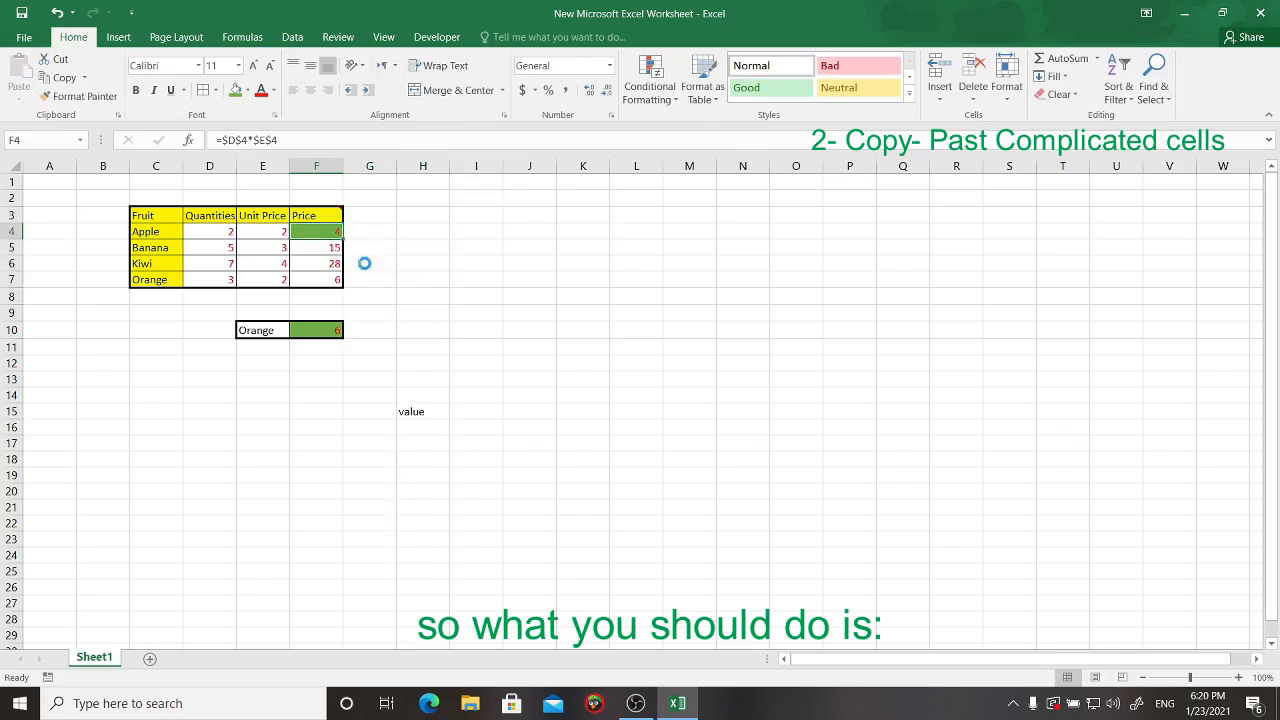
left_click(428, 427)
right_click(428, 427)
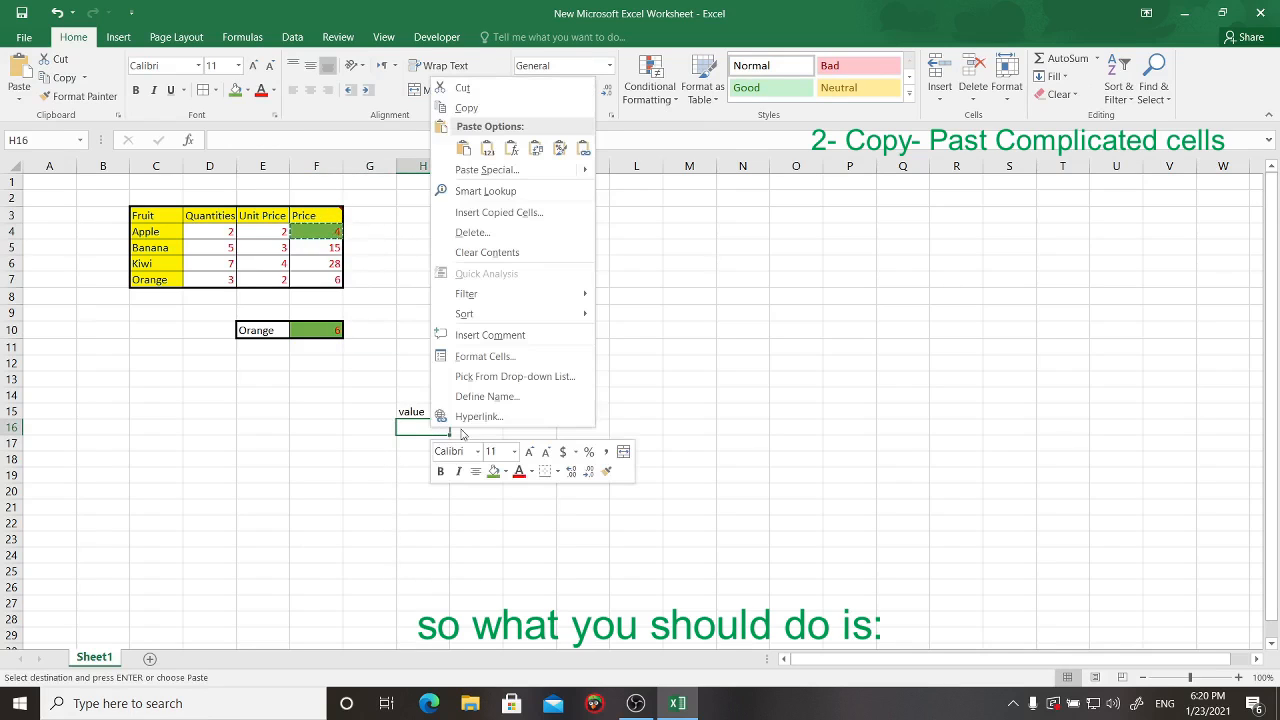
left_click(494, 179)
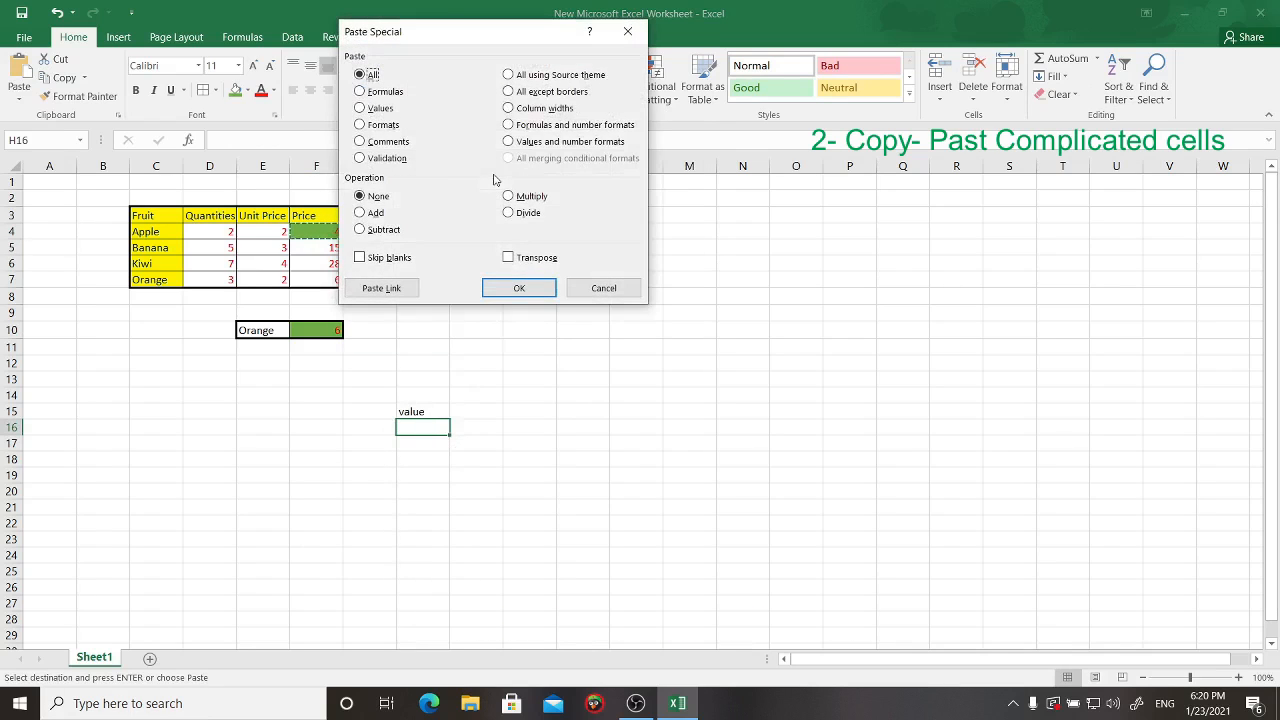
left_click(380, 109)
left_click(519, 288)
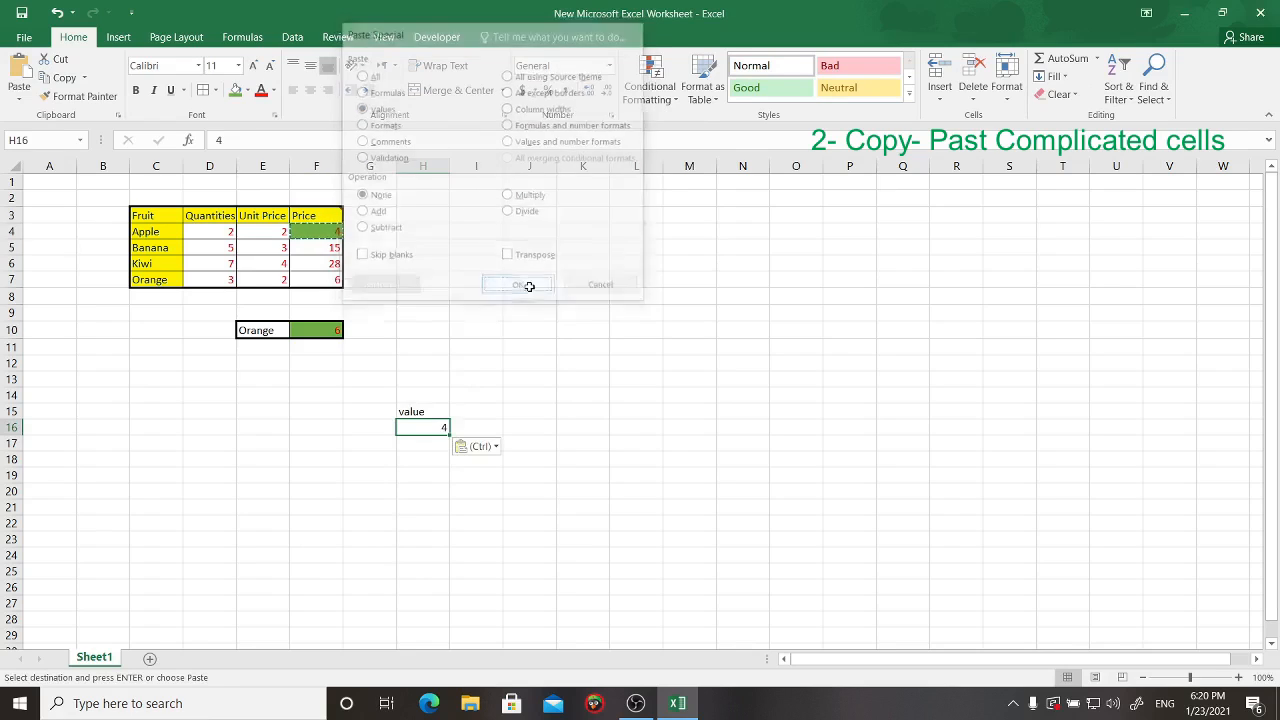
Step: Inspect the content of H16 to check whether it holds a formula
left_click(408, 478)
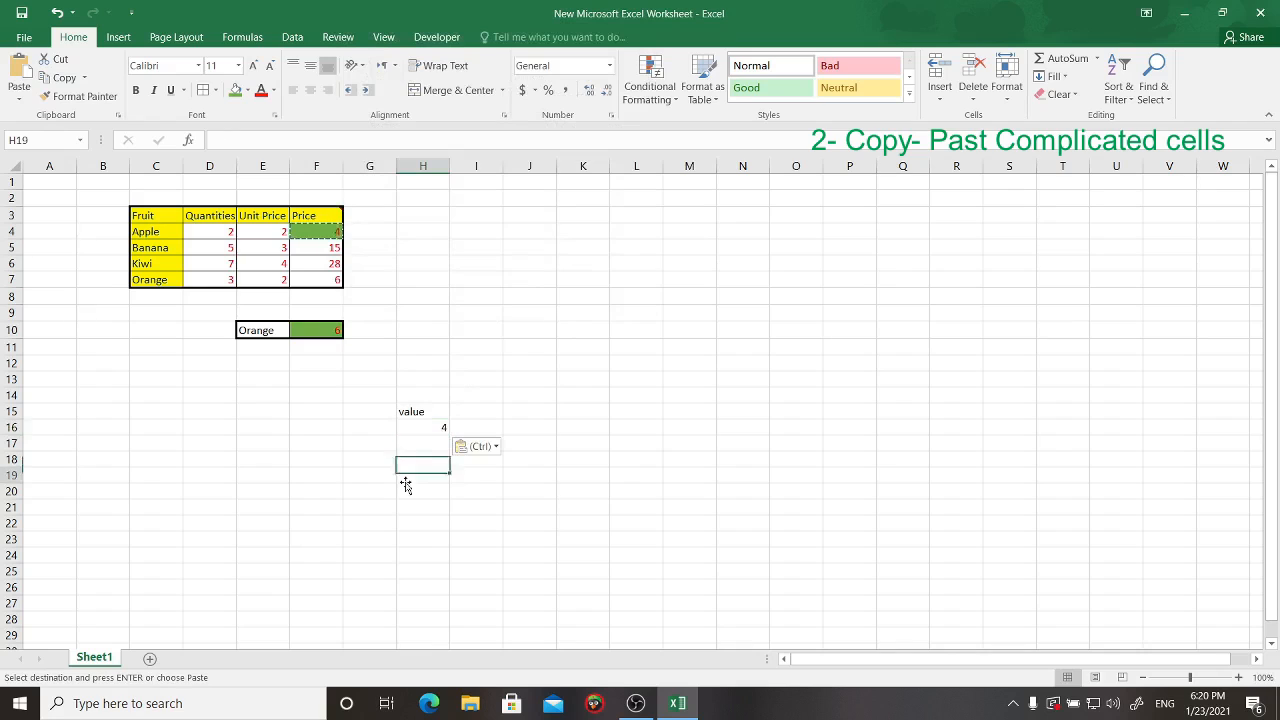
left_click(425, 439)
left_click(431, 427)
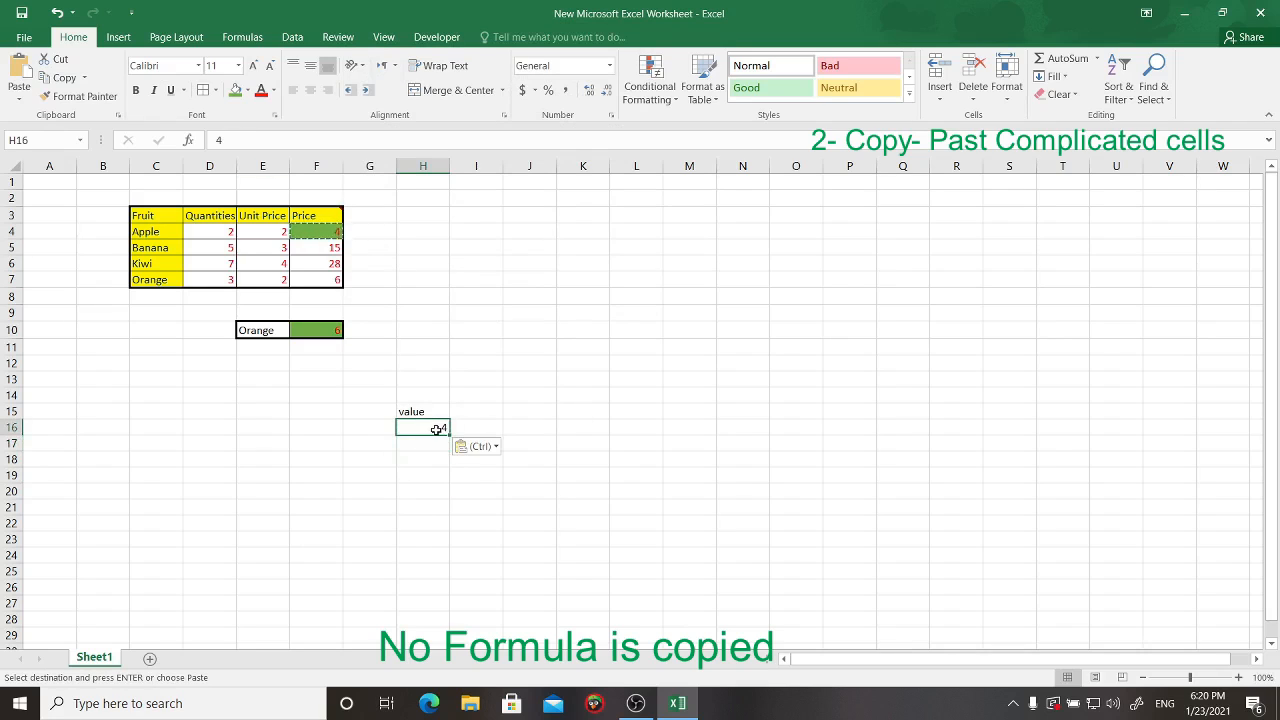
double_click(438, 428)
key("Escape")
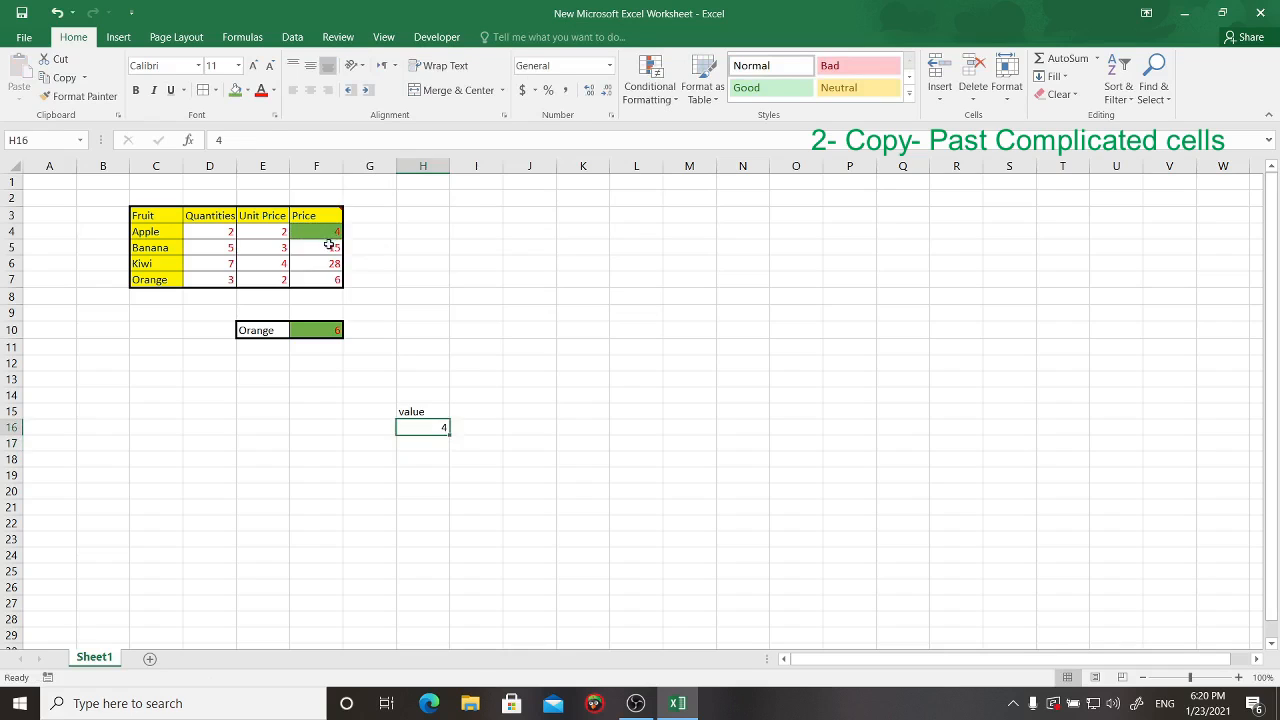
Step: Copy the Banana, Kiwi and Orange prices in F5:F7 and paste only their values into H17:H19 using Paste Special with Values
left_click_drag(329, 245, 331, 280)
right_click(321, 253)
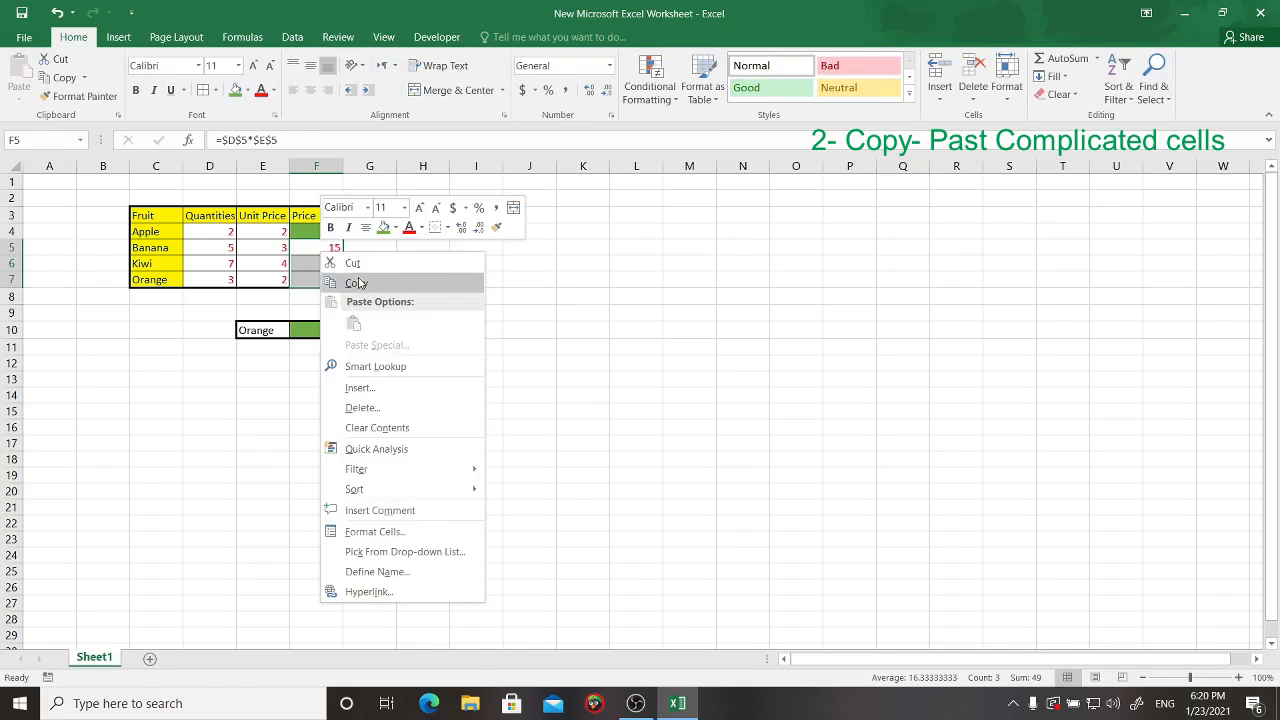
left_click(357, 283)
left_click_drag(429, 440, 429, 477)
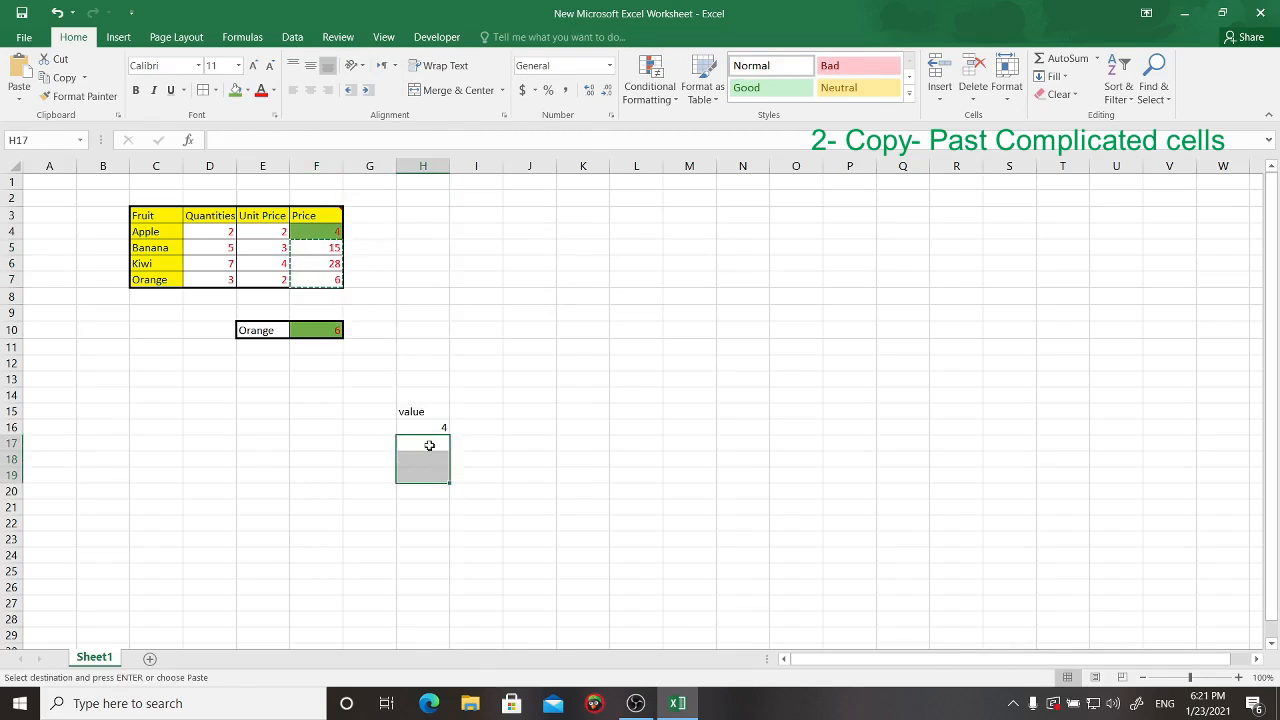
right_click(429, 449)
left_click(486, 186)
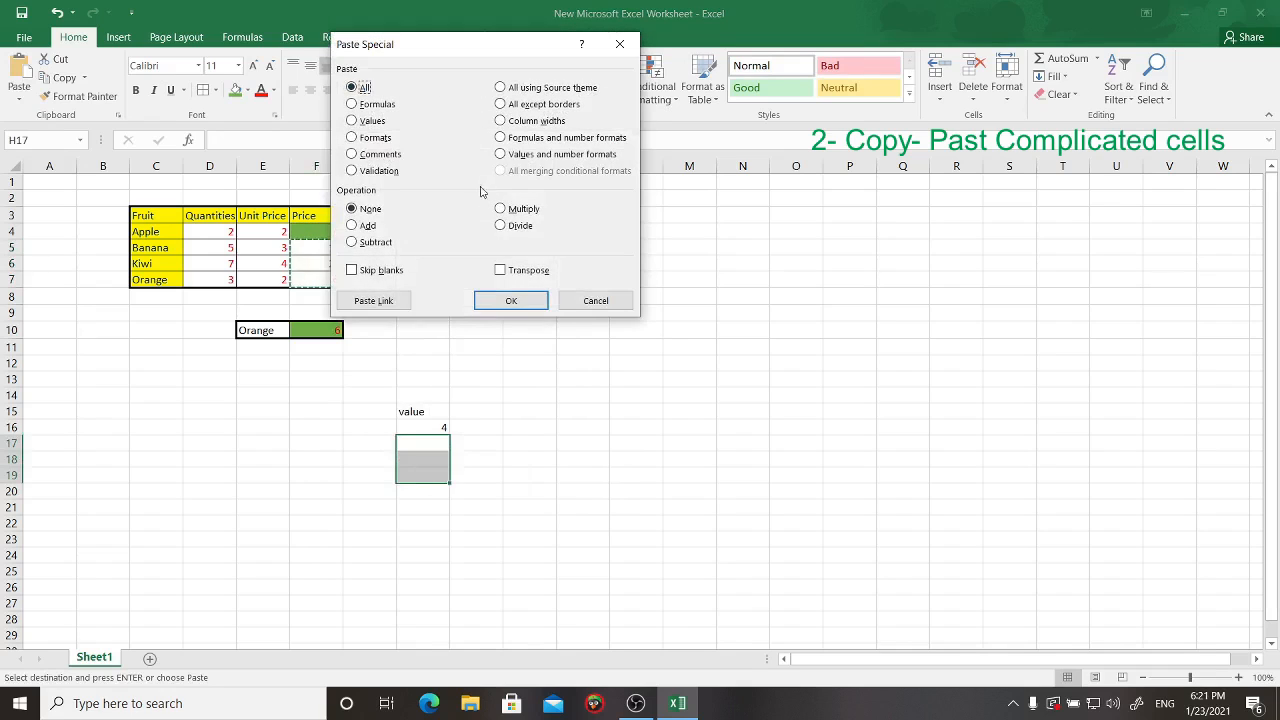
left_click(352, 120)
left_click(505, 300)
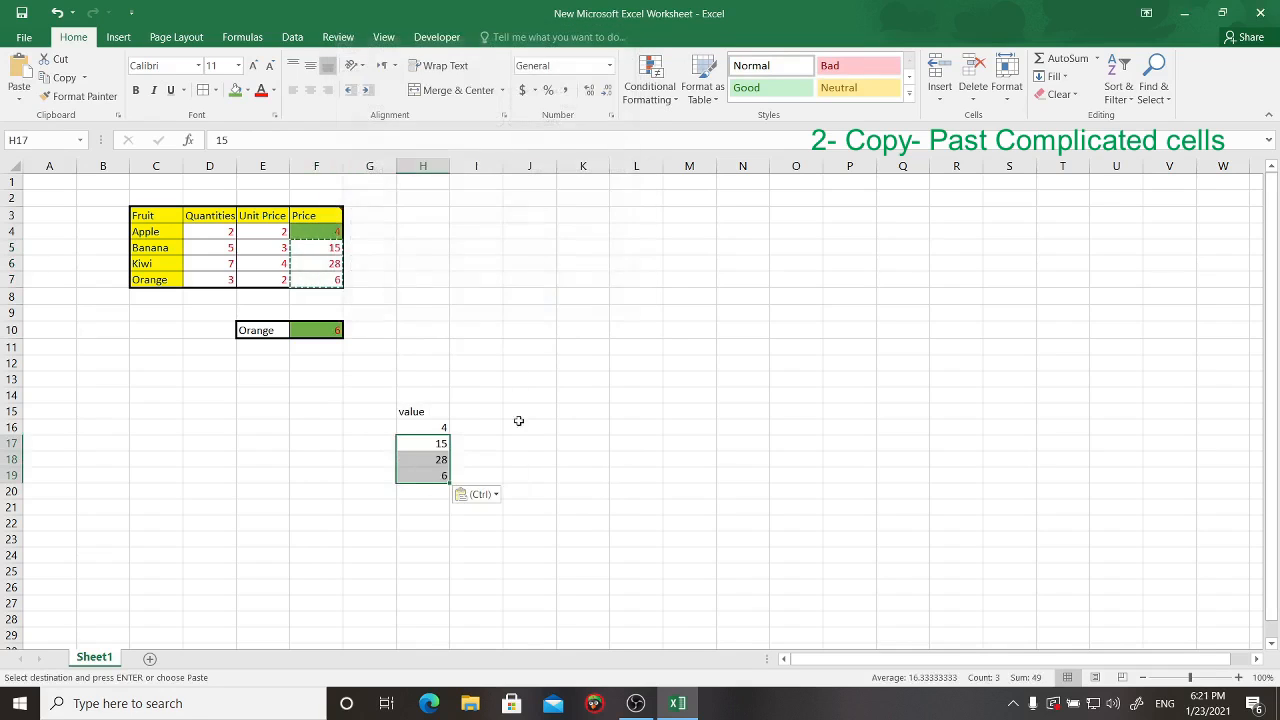
Step: Inspect the pasted contents of H17 and H19 and compare them with the source price in F5
left_click_drag(428, 444, 428, 459)
double_click(428, 447)
left_click(433, 471)
double_click(436, 475)
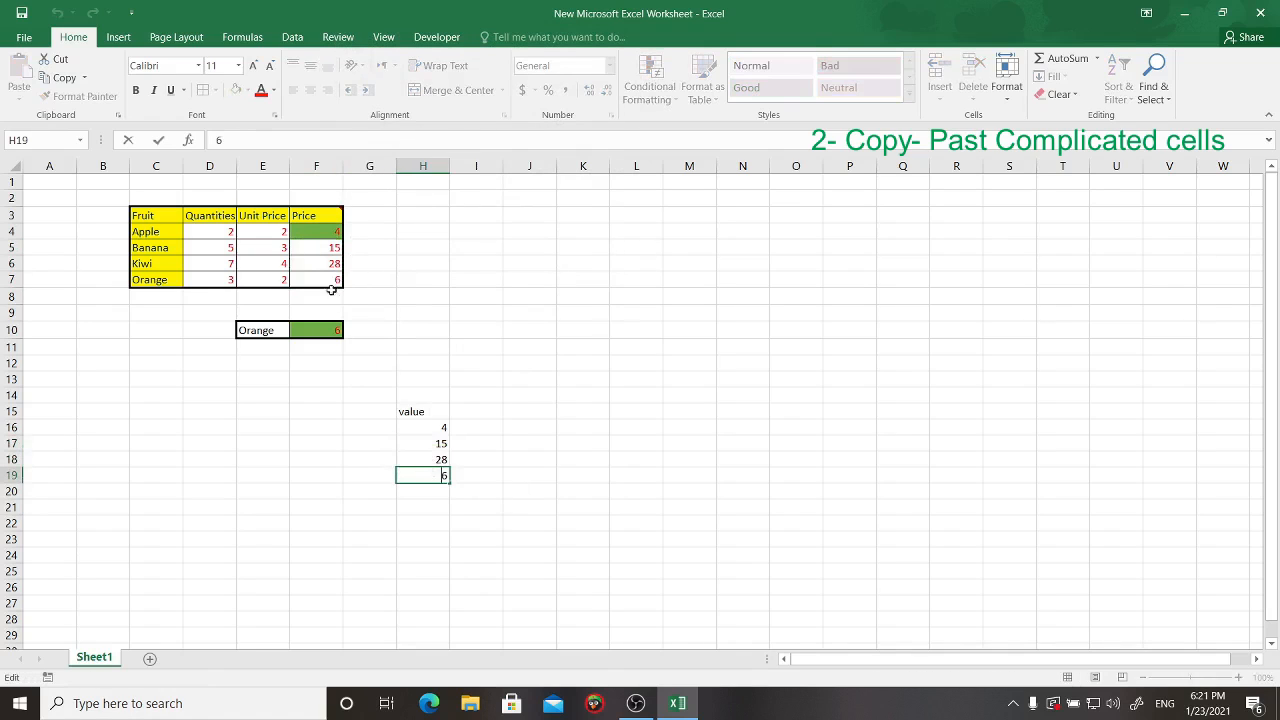
left_click(302, 244)
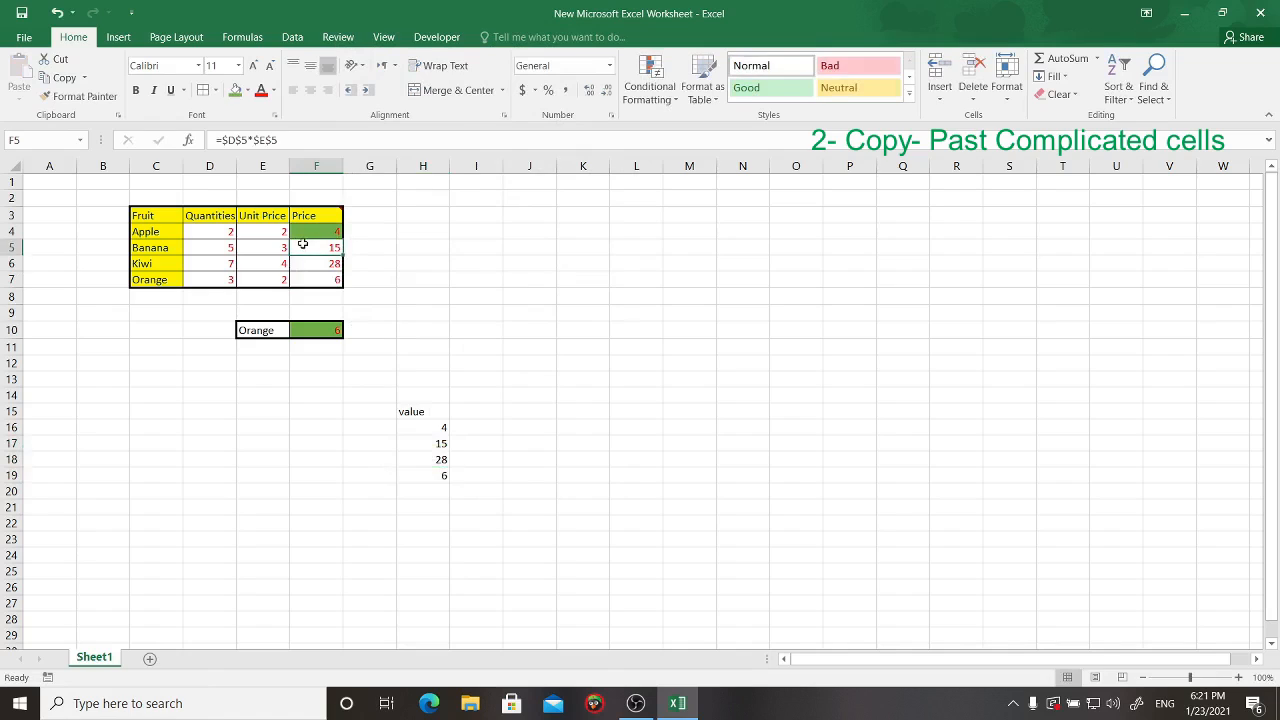
Step: Enter the label "Formula" in cell I15
left_click(477, 412)
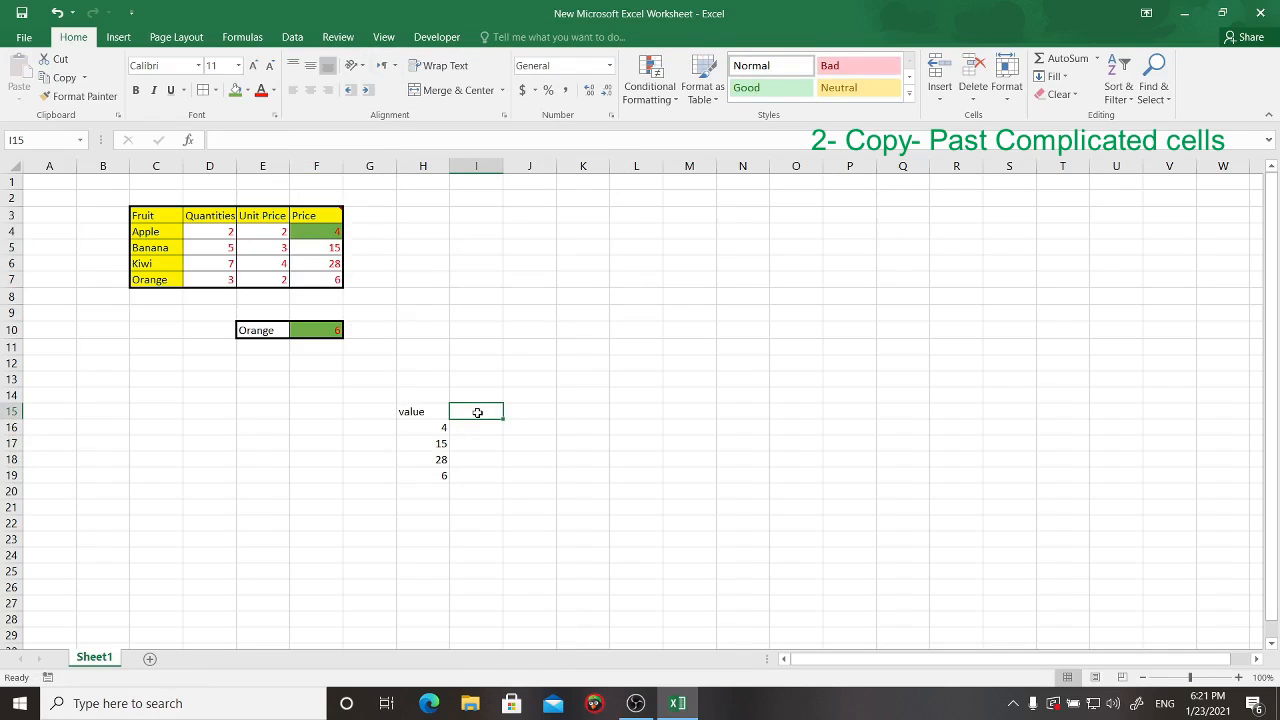
type("Form")
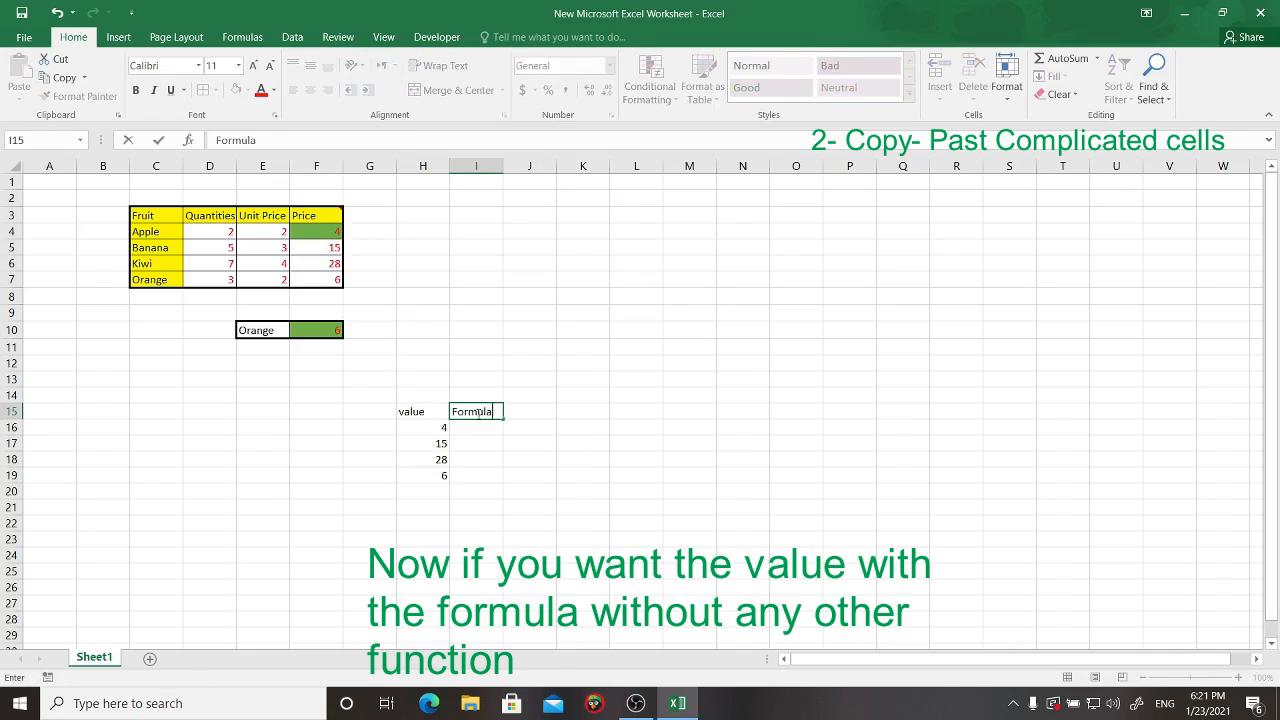
type("ula")
key("Return")
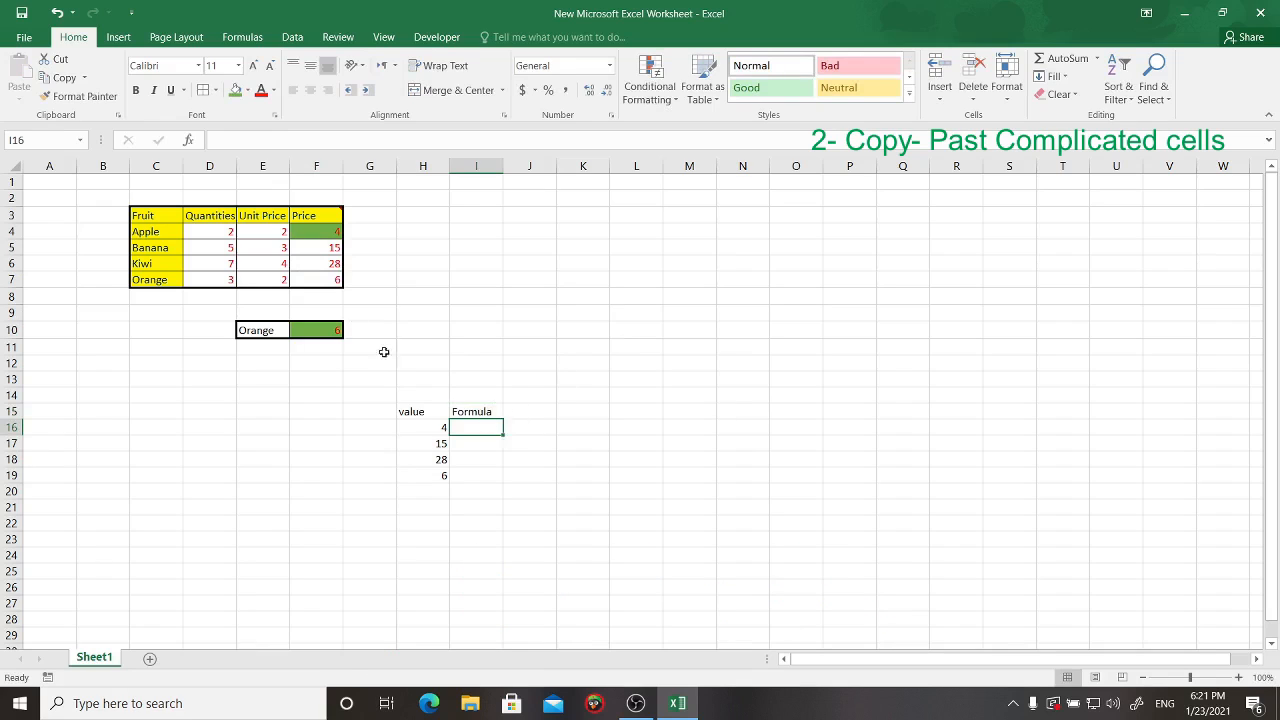
Step: Copy the prices in F4:F7 and paste only their formulas starting at I16 using Paste Special with Formulas
left_click_drag(314, 234, 313, 274)
key("ctrl+c")
left_click(476, 430)
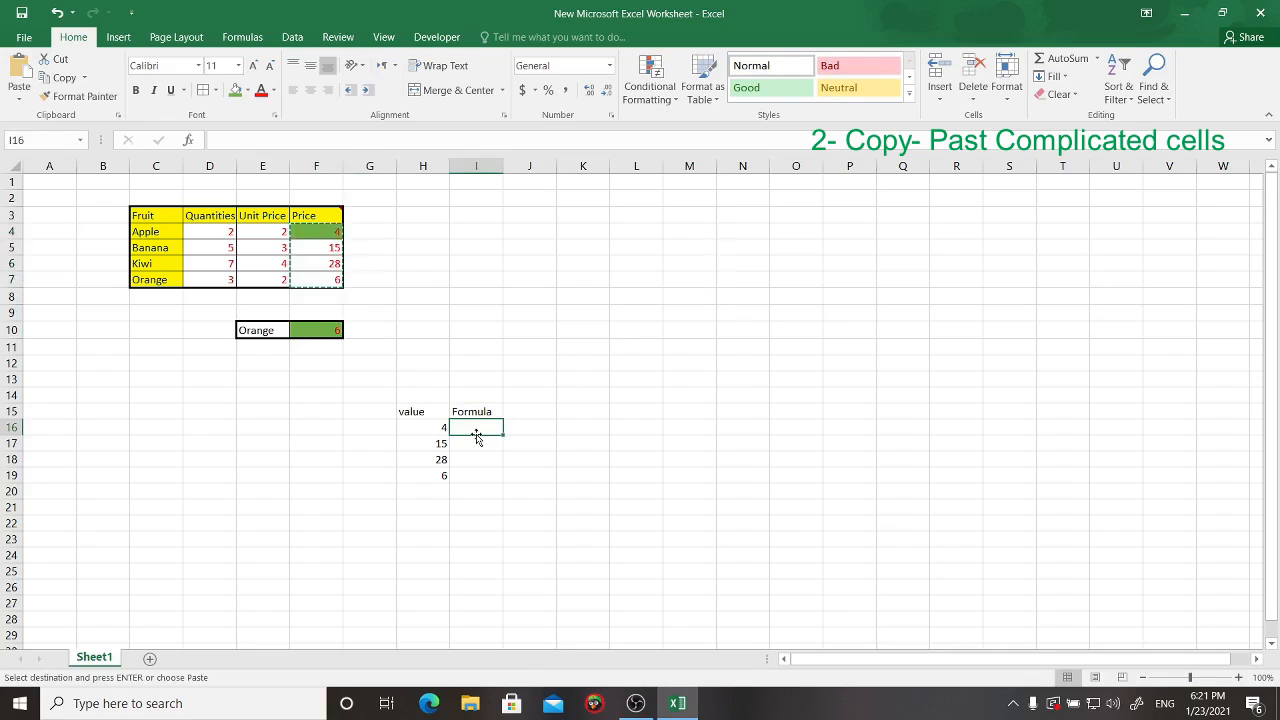
right_click(476, 430)
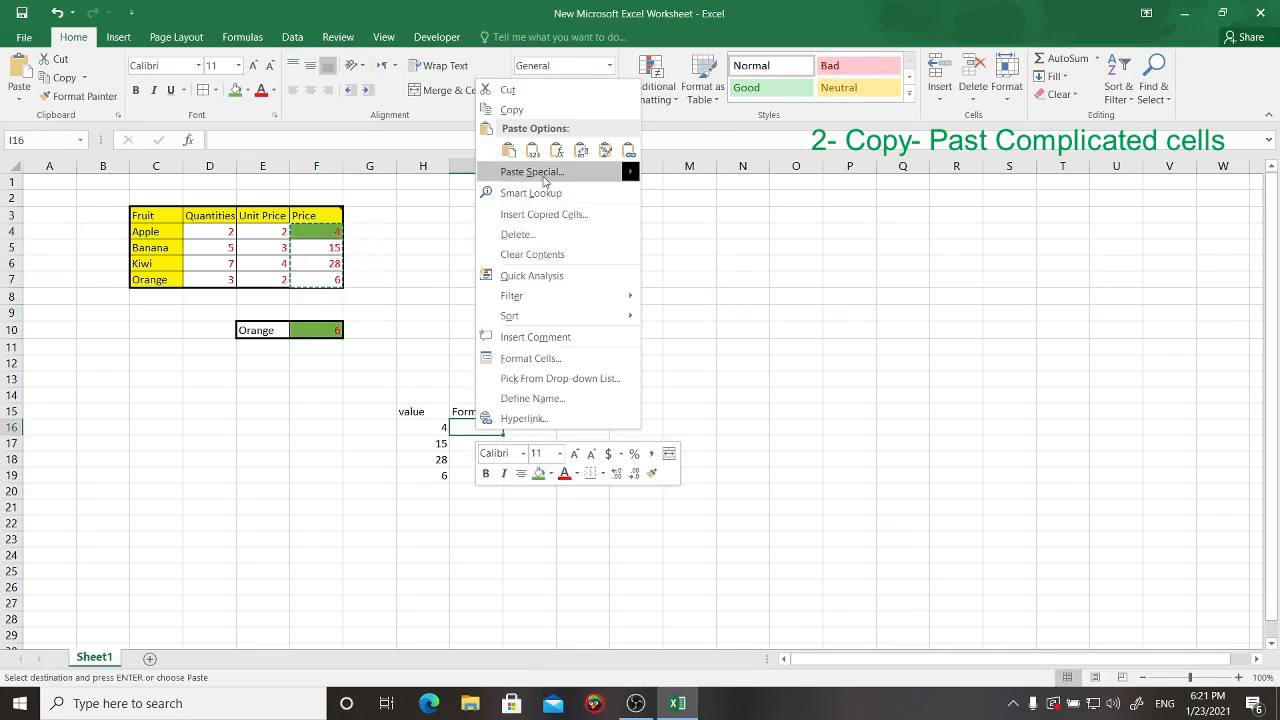
left_click(540, 172)
left_click(410, 89)
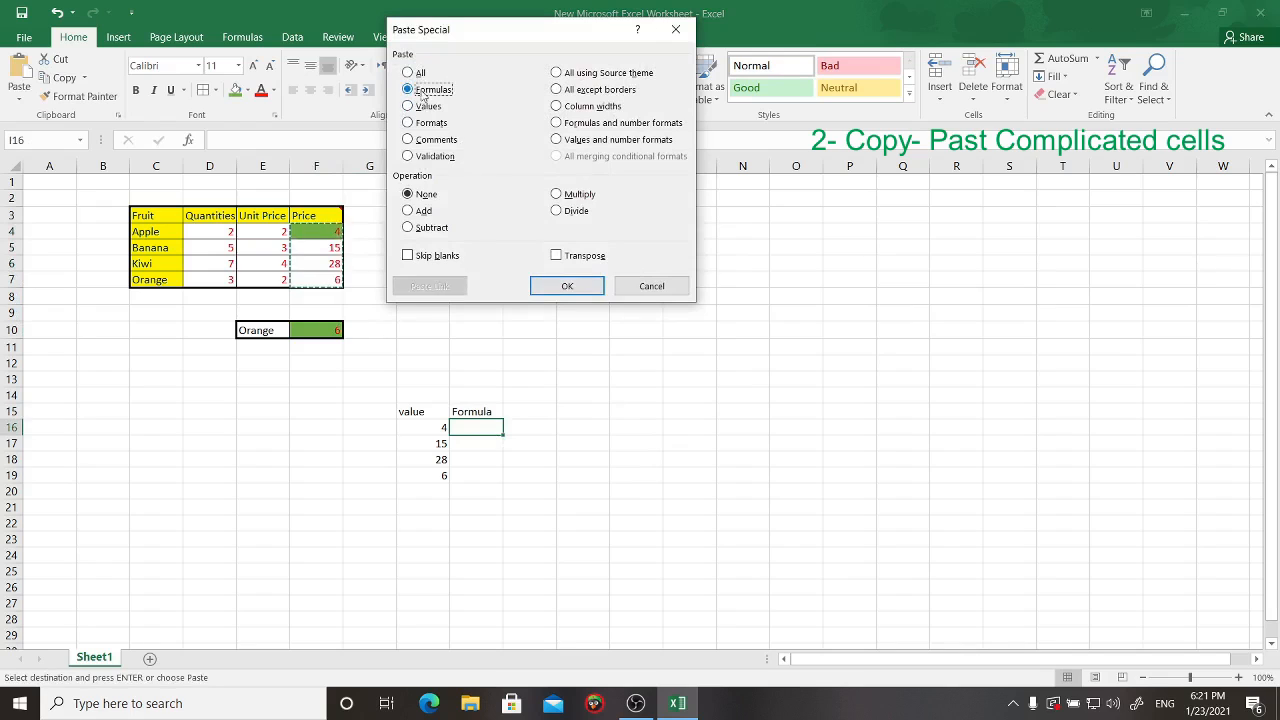
left_click(567, 286)
Step: Inspect the formulas pasted in I16 and I17 and compare them with the value-only cell H16
left_click(486, 430)
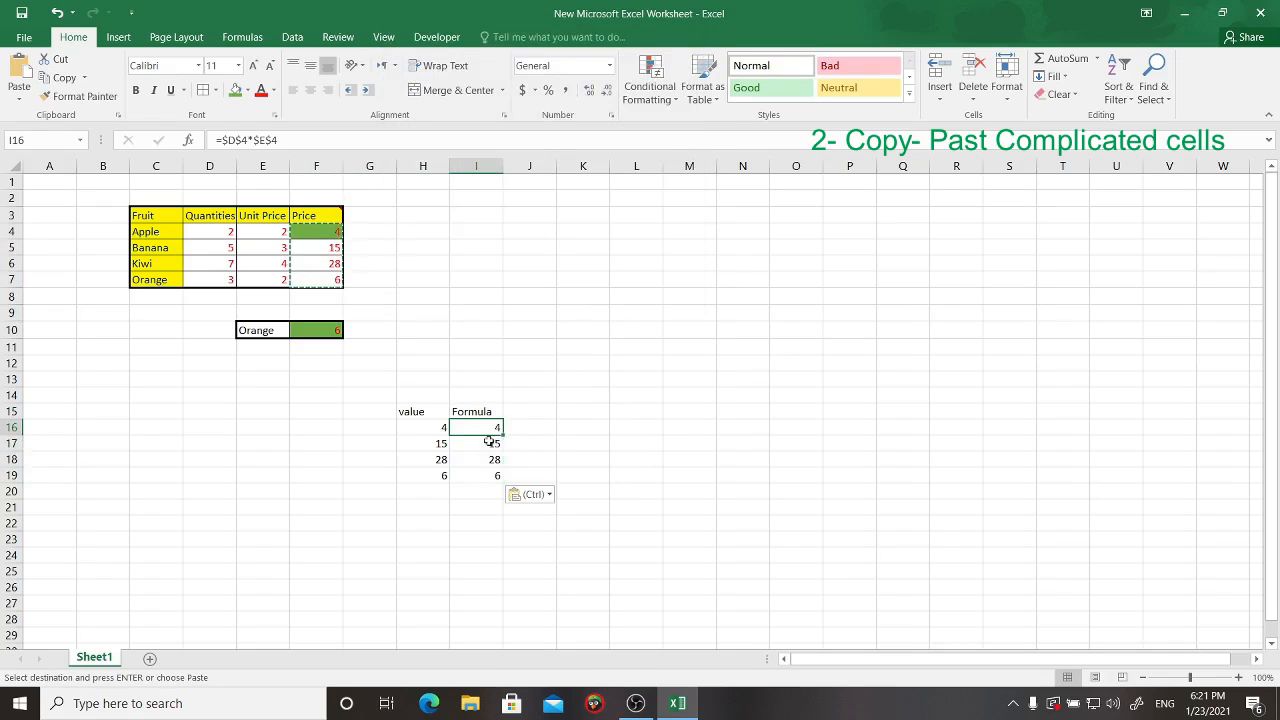
left_click(492, 441)
double_click(490, 428)
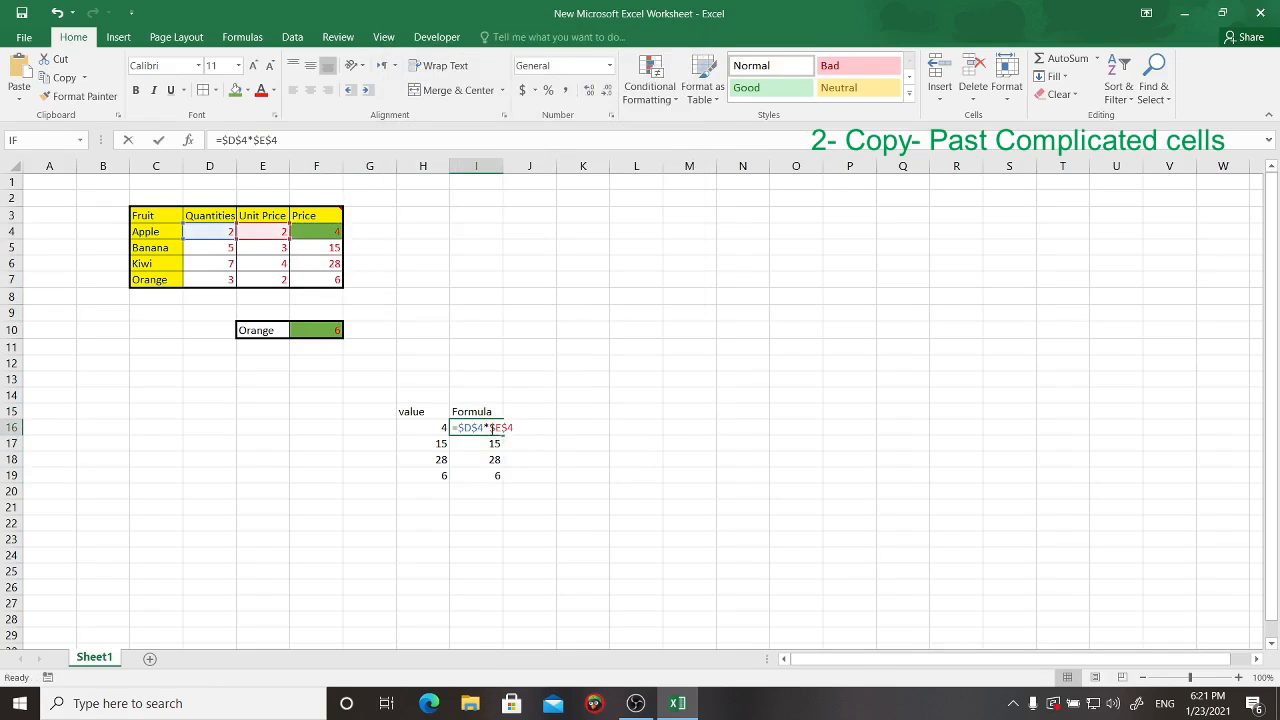
left_click(491, 445)
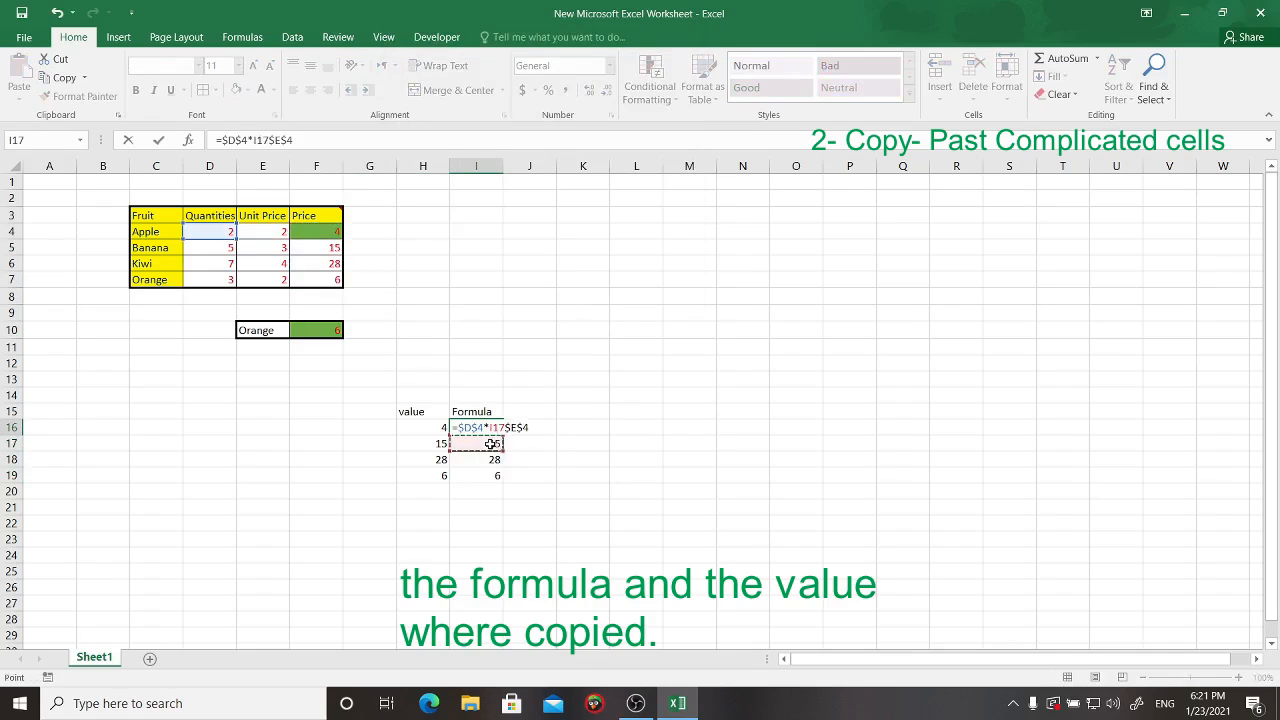
key("Escape")
left_click(494, 442)
double_click(494, 443)
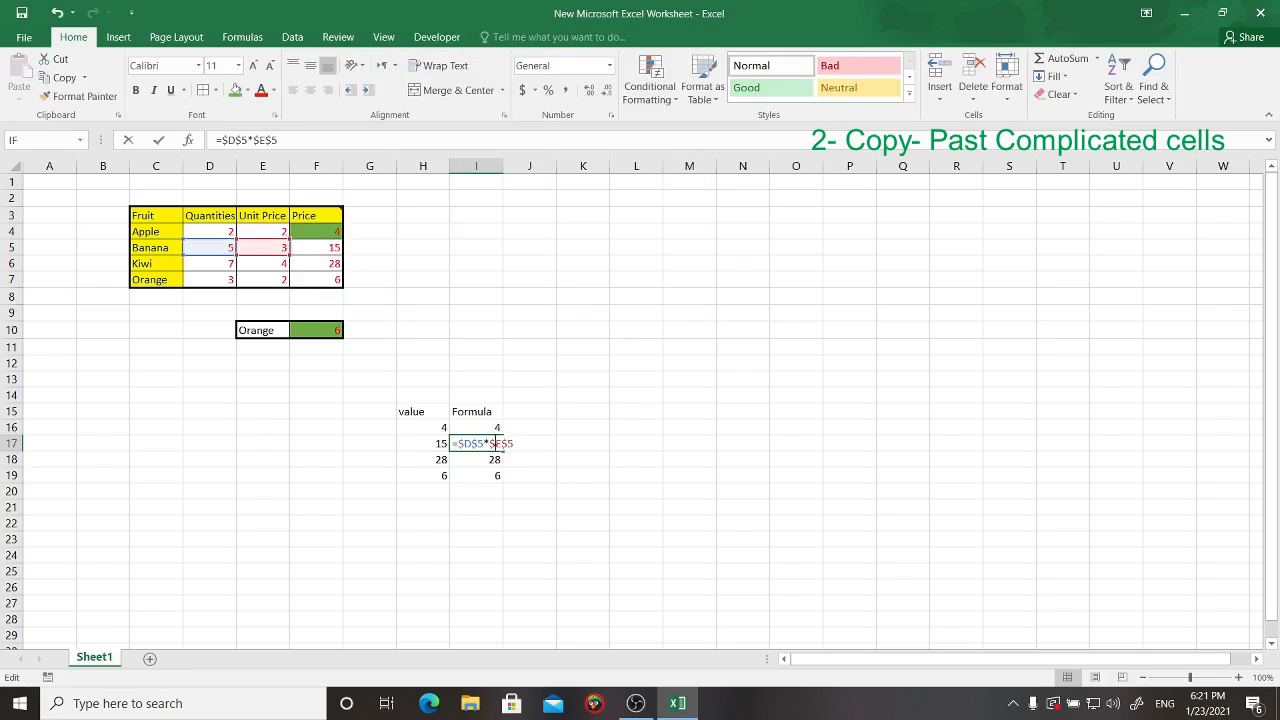
key("Return")
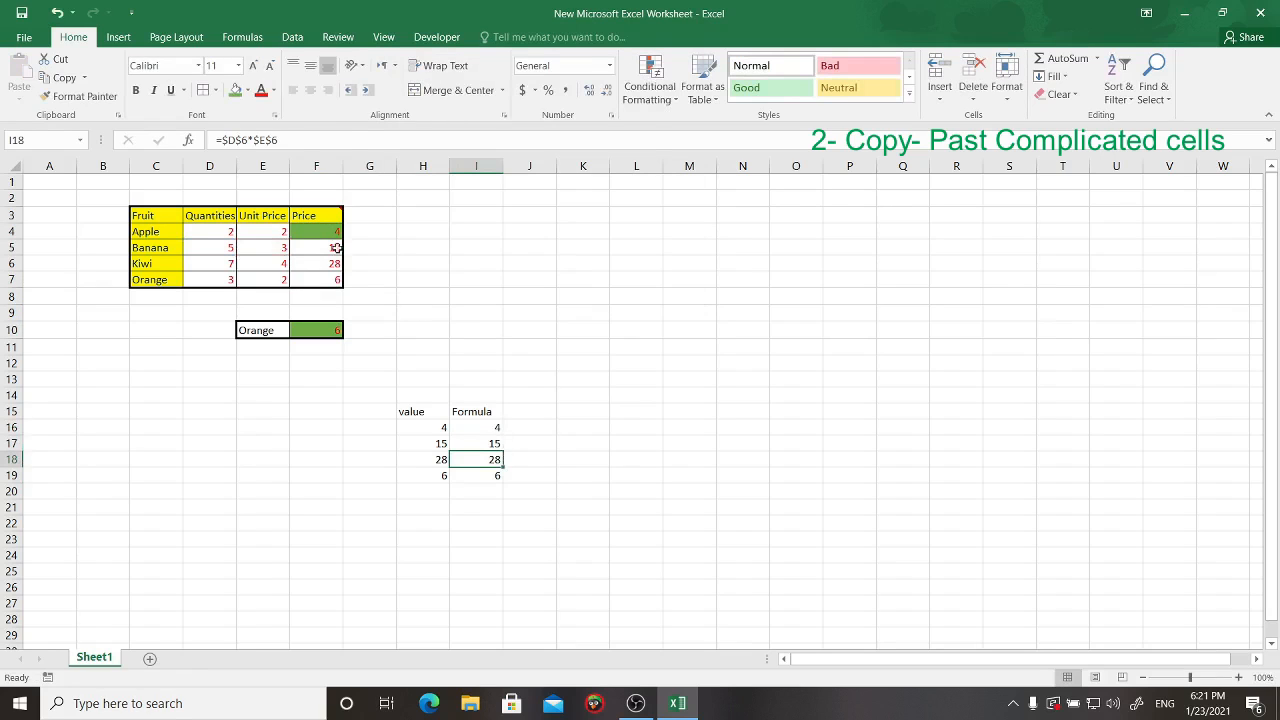
left_click(424, 428)
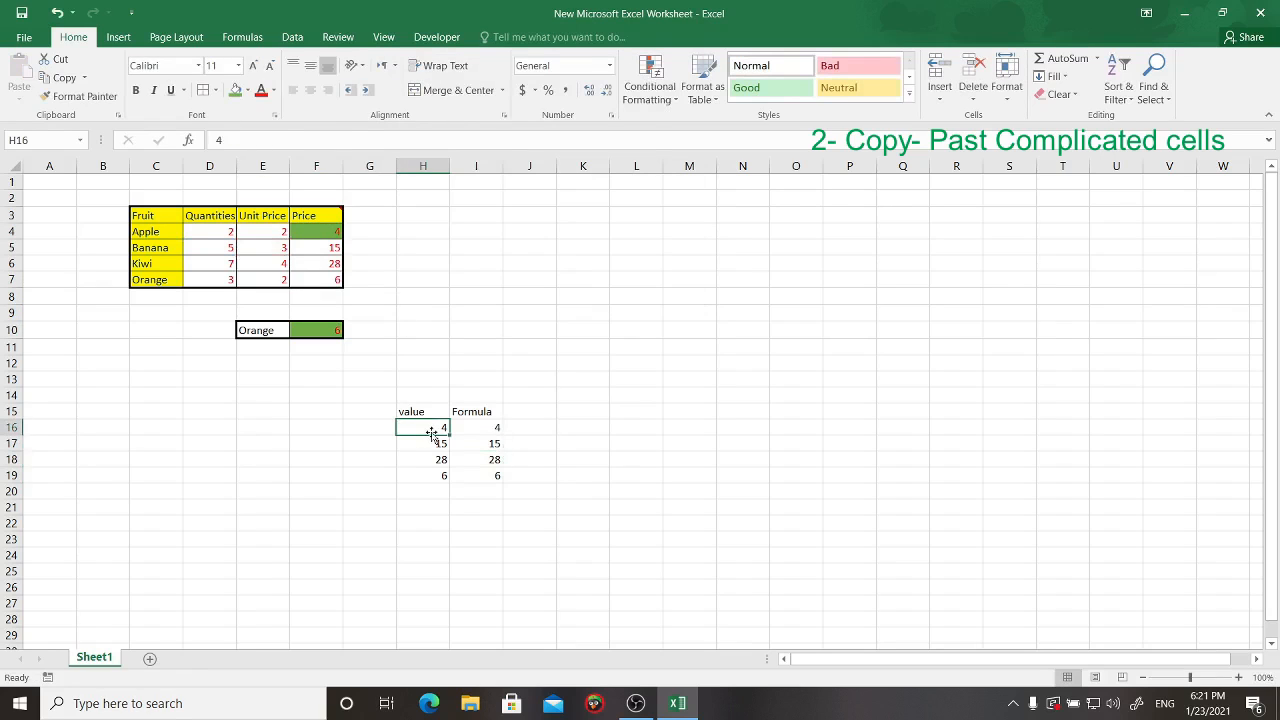
Step: Enter the label "Format" in cell J15
left_click(536, 413)
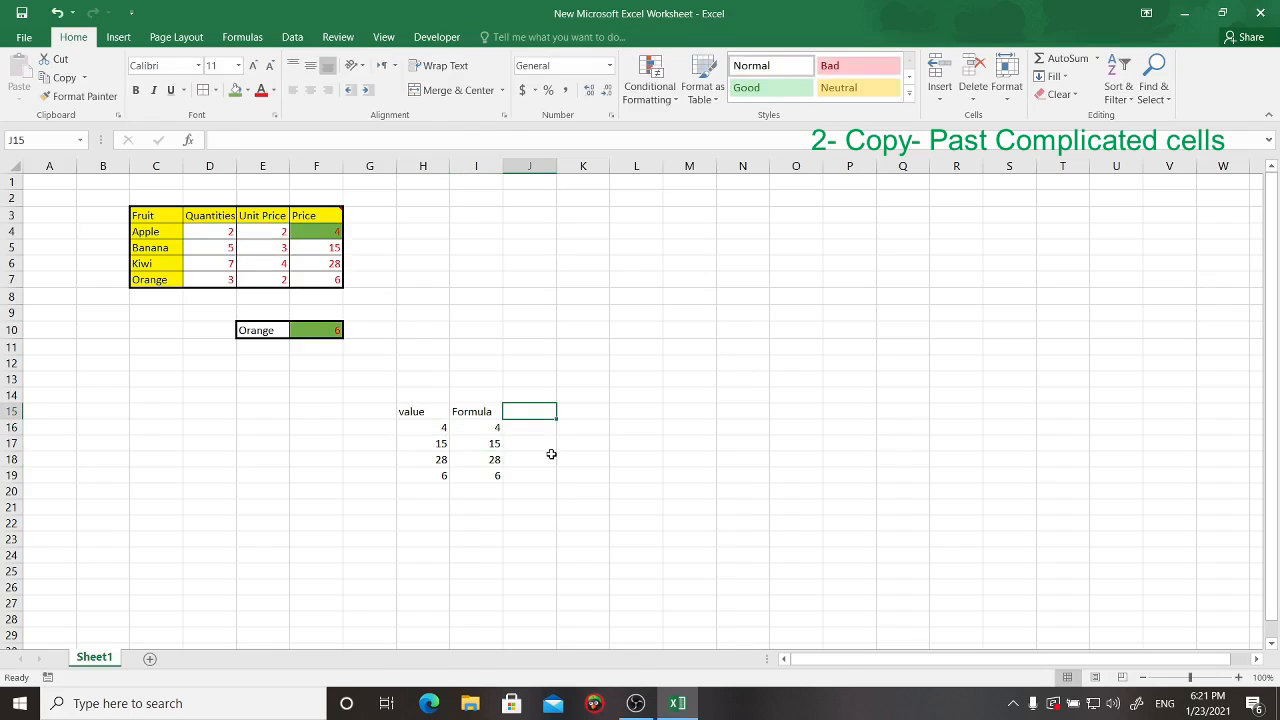
type("F")
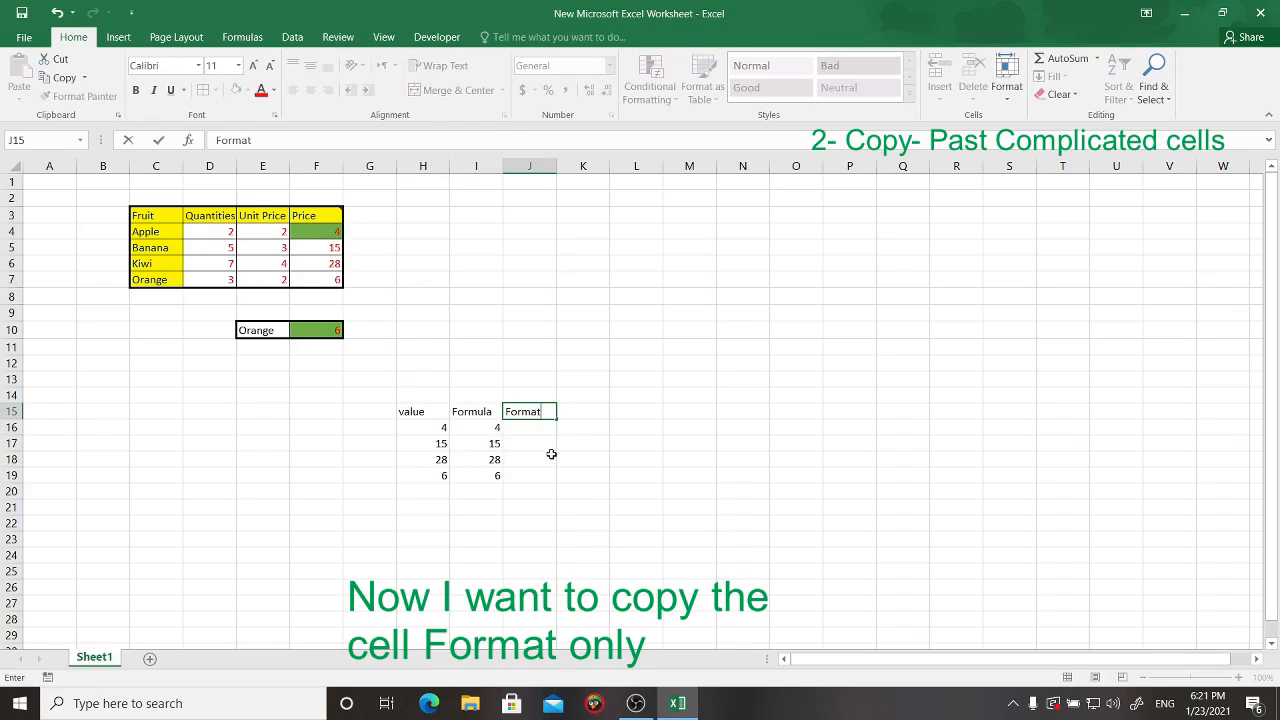
type("ormat")
key("Return")
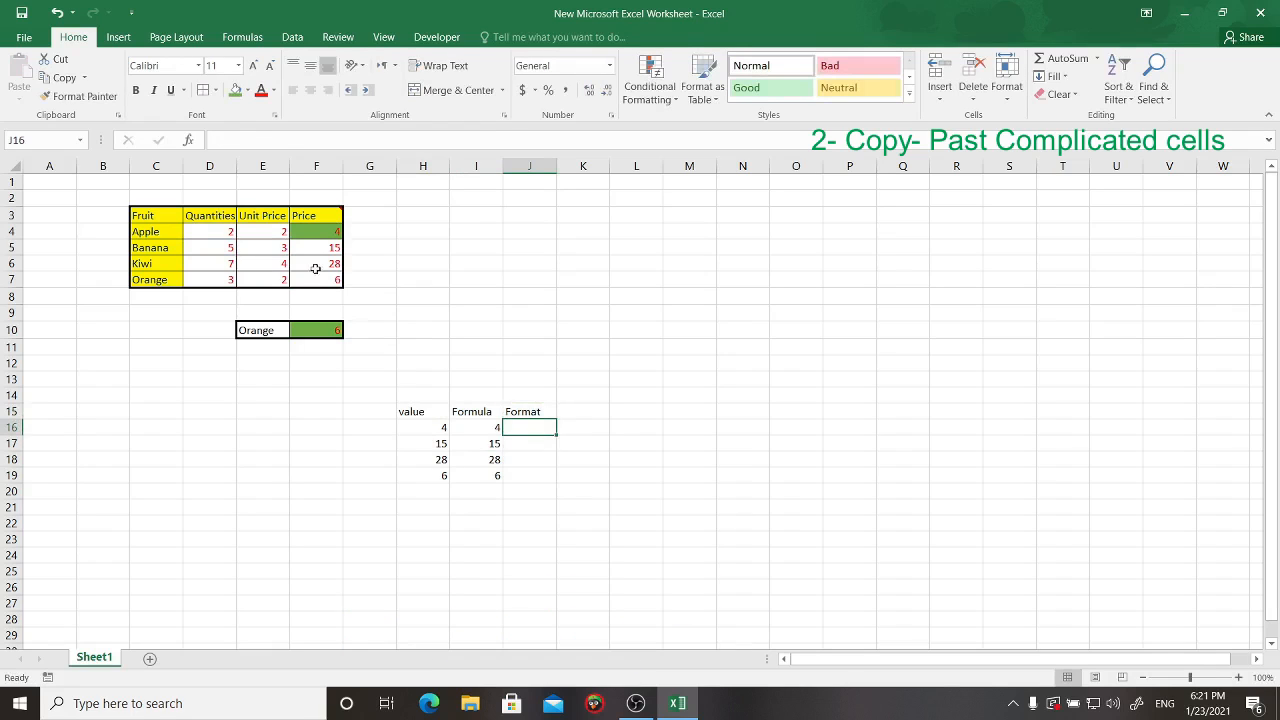
Step: Copy the prices in F4:F7 and paste only their formatting into J16:J19 using Paste Special with Formats
left_click_drag(313, 230, 320, 278)
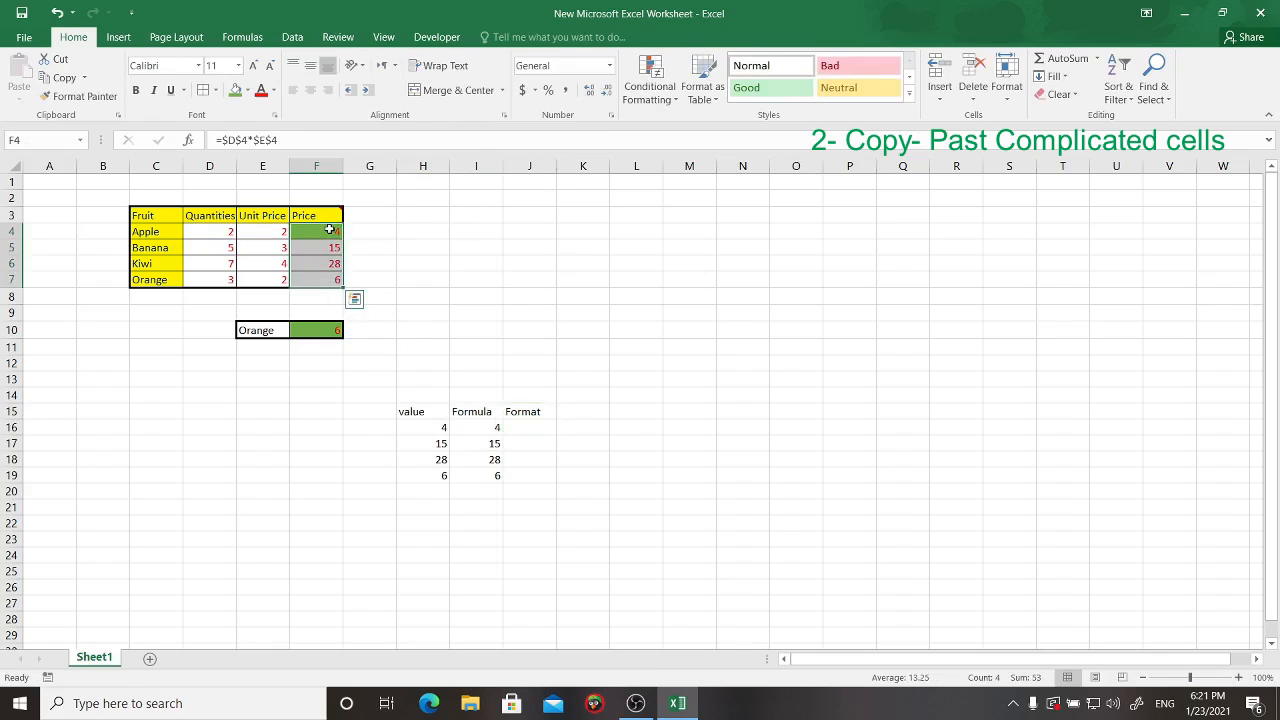
right_click(332, 233)
left_click(366, 260)
left_click_drag(540, 430, 534, 472)
right_click(533, 425)
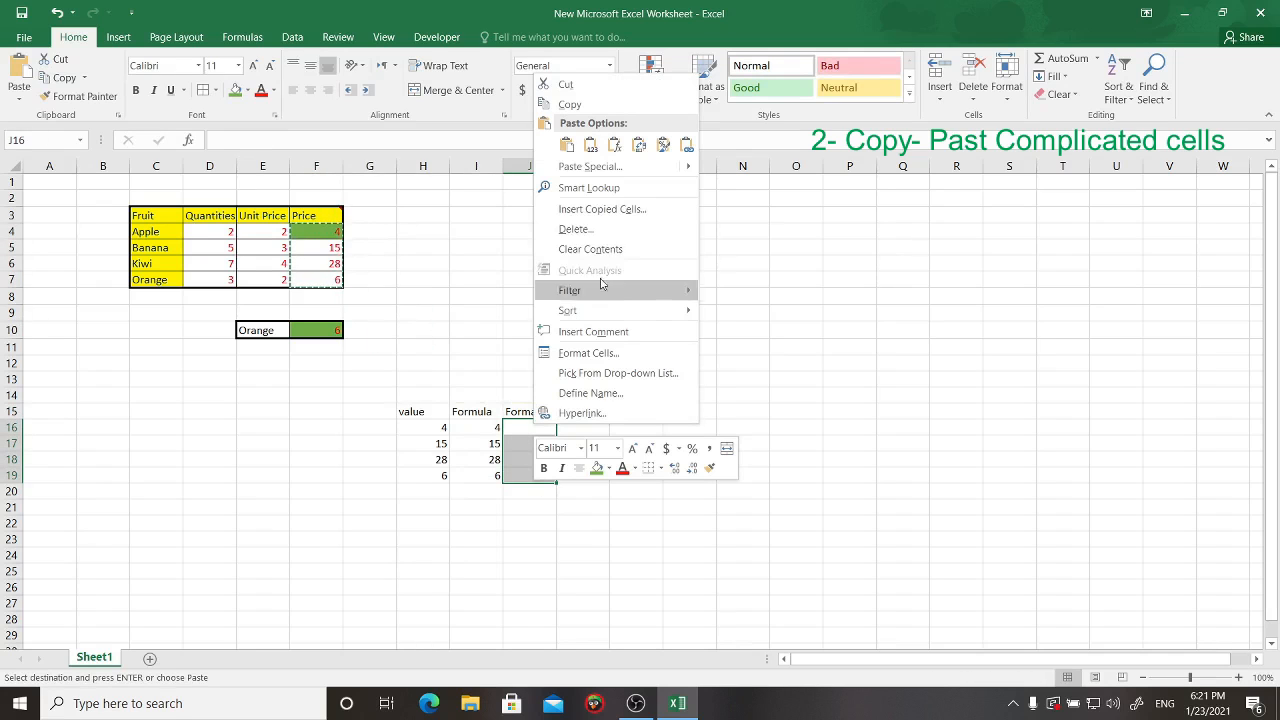
left_click(600, 167)
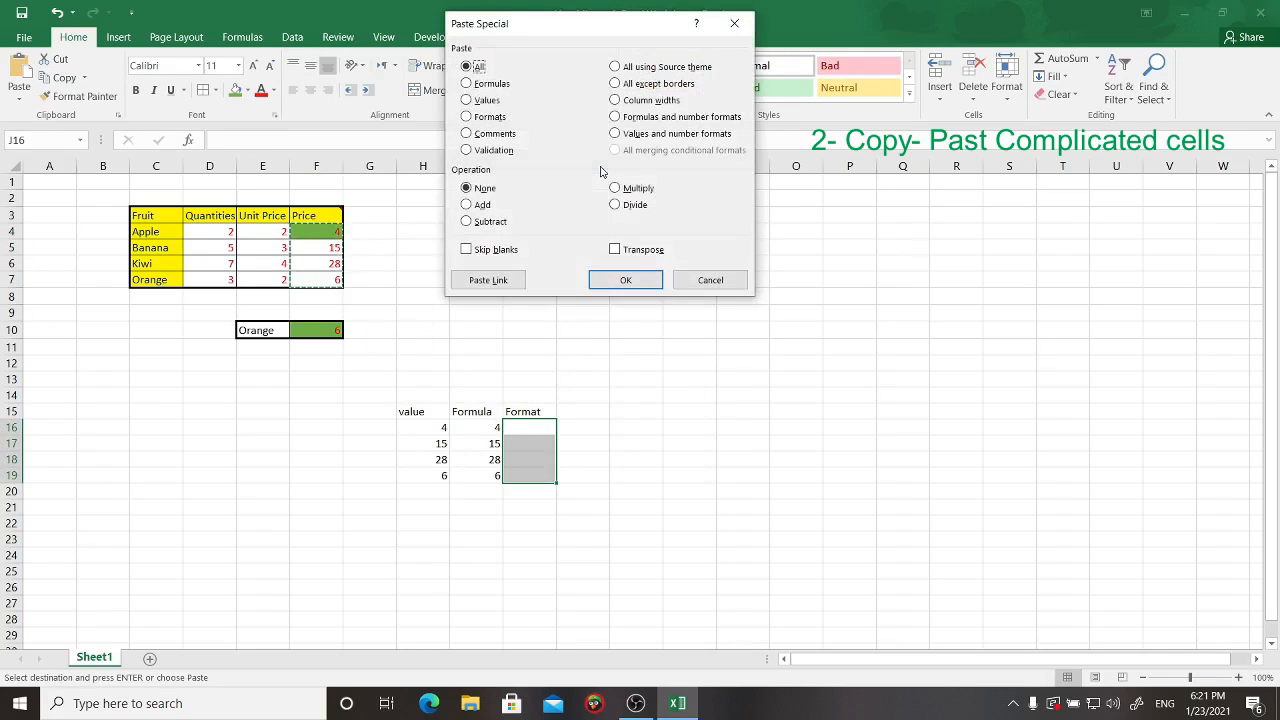
left_click(490, 116)
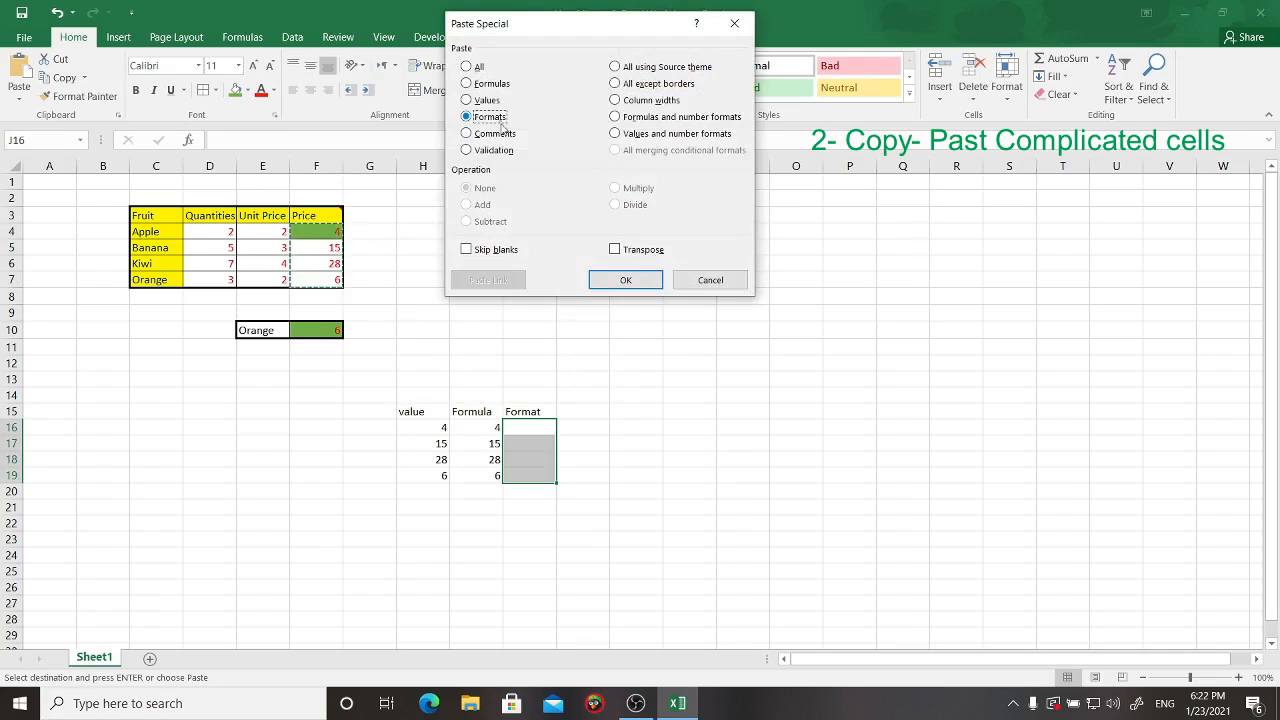
left_click(625, 280)
left_click(636, 443)
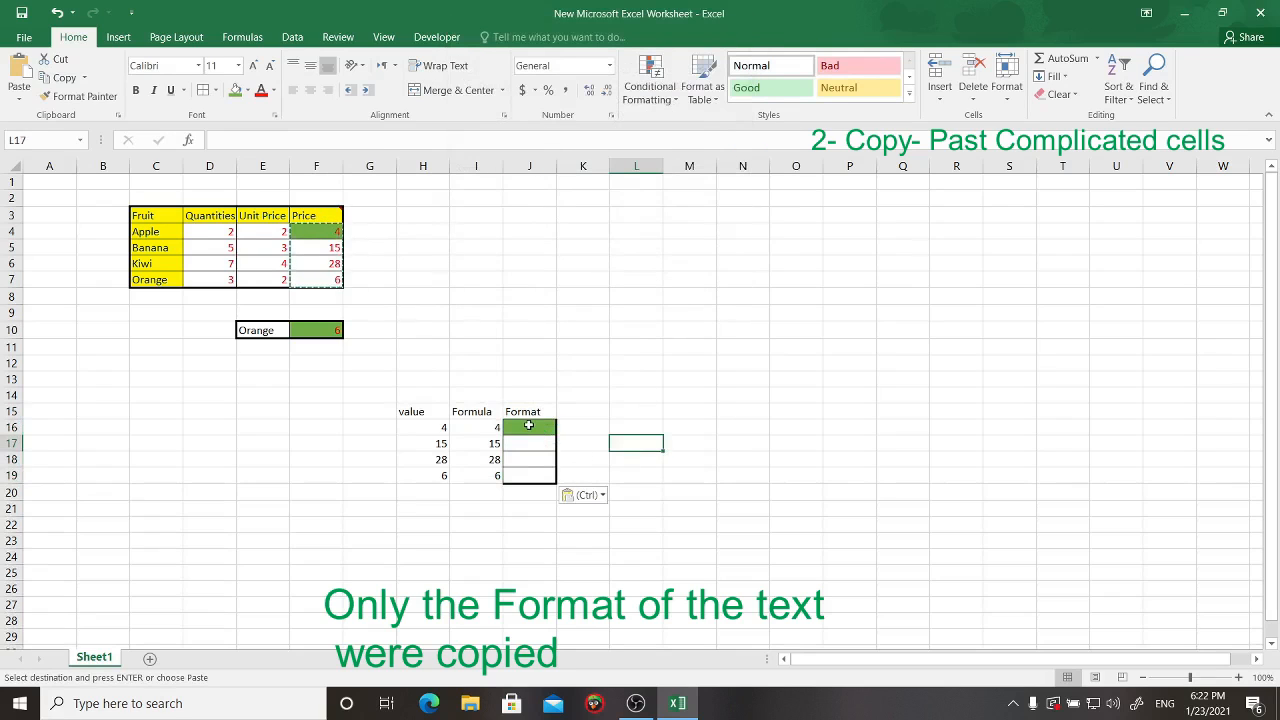
Step: Inspect the cells below the "Format" label for any pasted content
left_click_drag(528, 426, 528, 486)
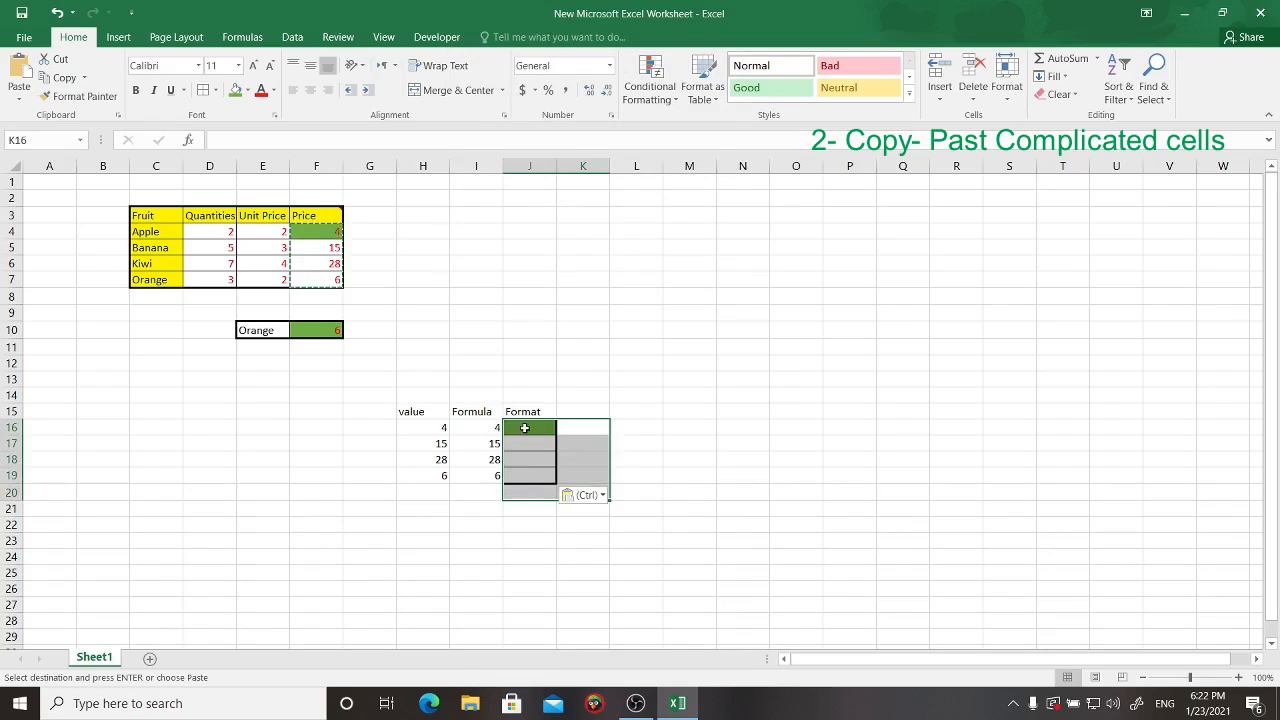
left_click(524, 427)
left_click(542, 446)
left_click(581, 431)
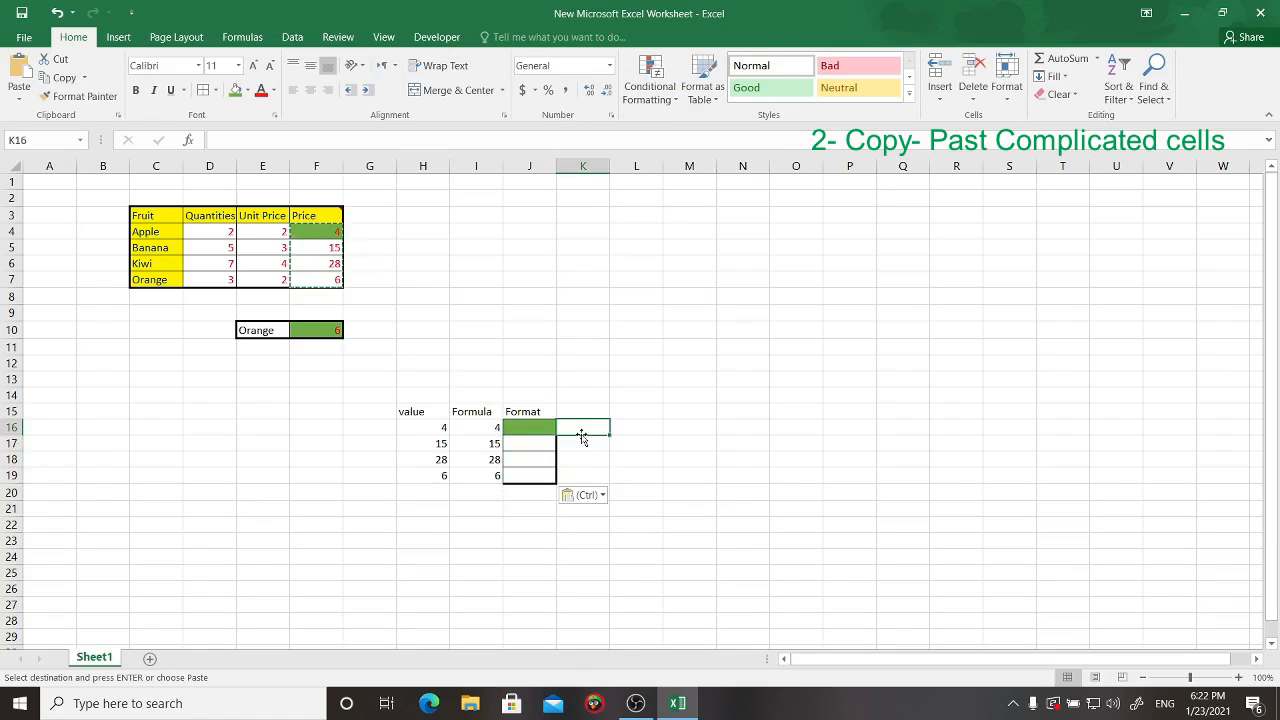
key("Return")
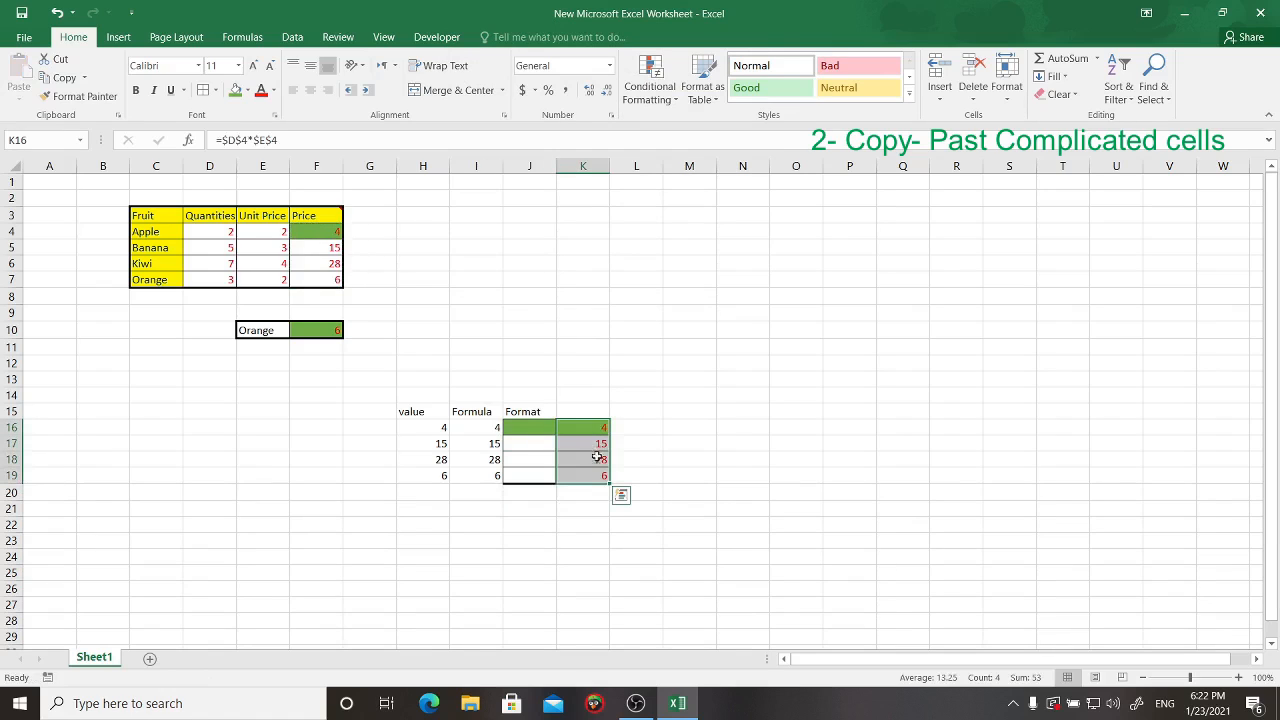
key("ctrl+z")
left_click(656, 432)
Step: Enter the label "Comments" in cell K15
left_click(585, 412)
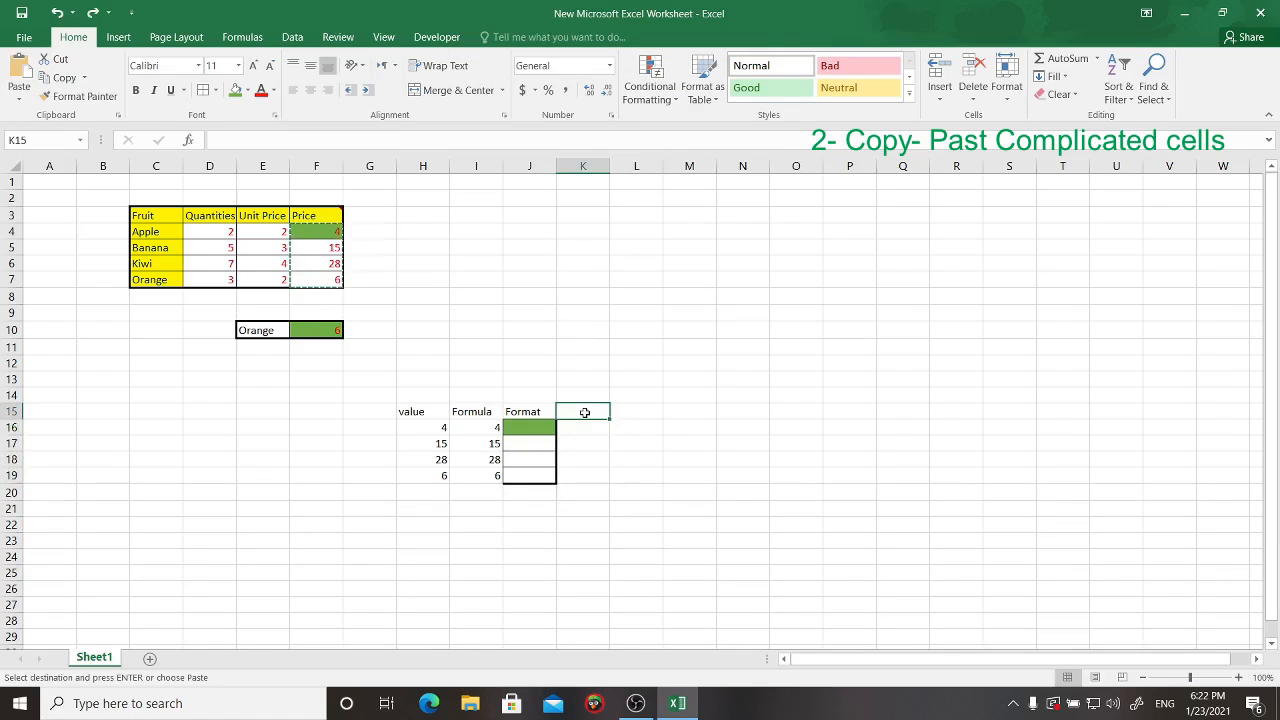
type("Comments")
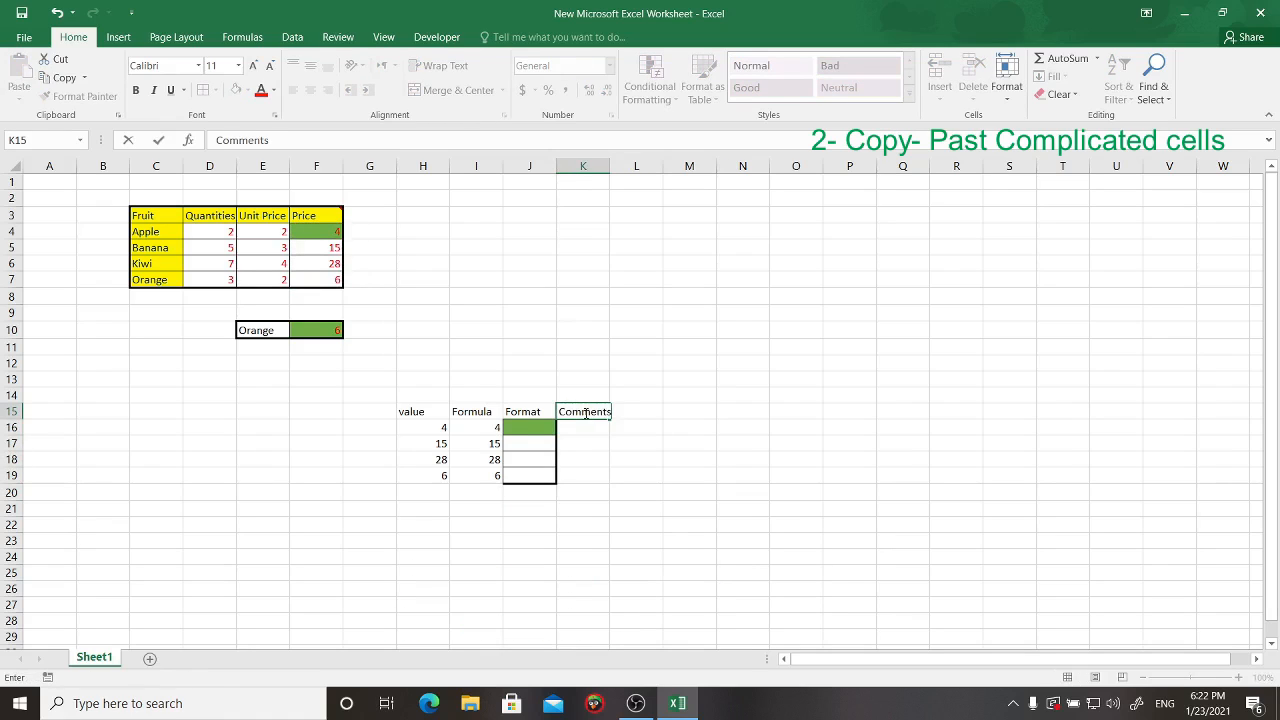
key("Return")
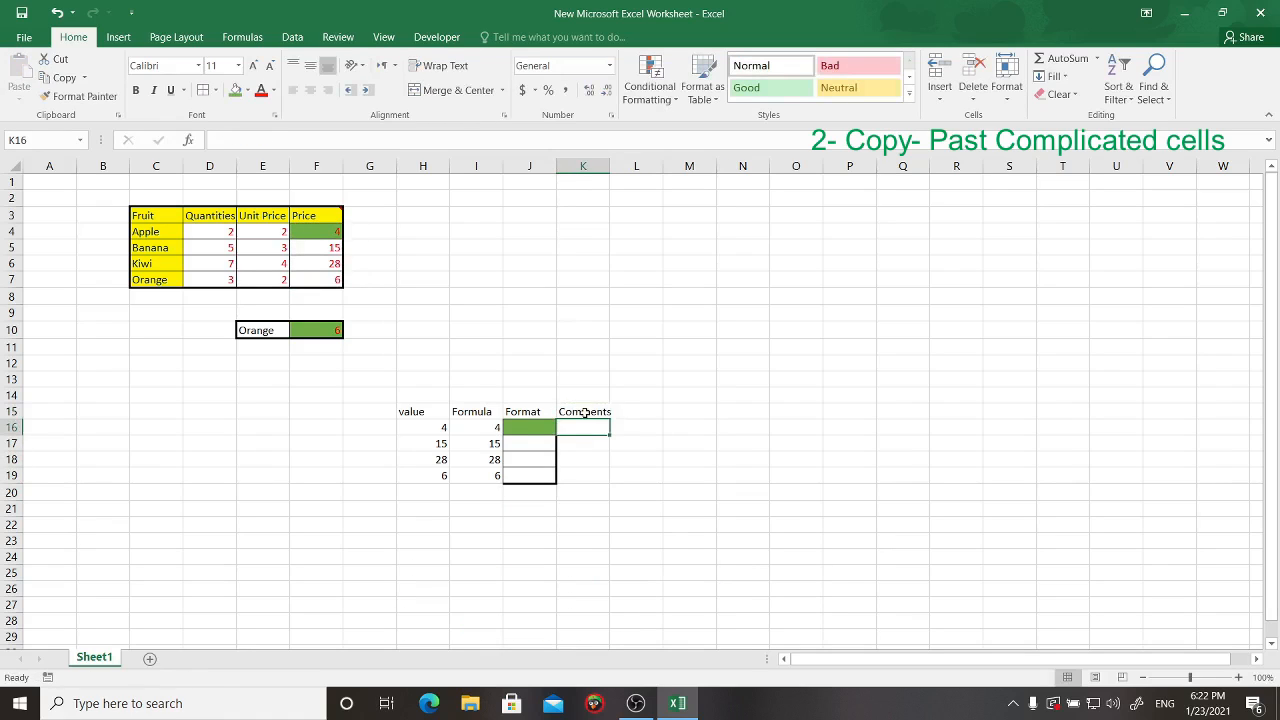
Step: Copy the Price header in F3 and paste only its comment into K16 using Paste Special with Comments
left_click(335, 214)
key("ctrl+c")
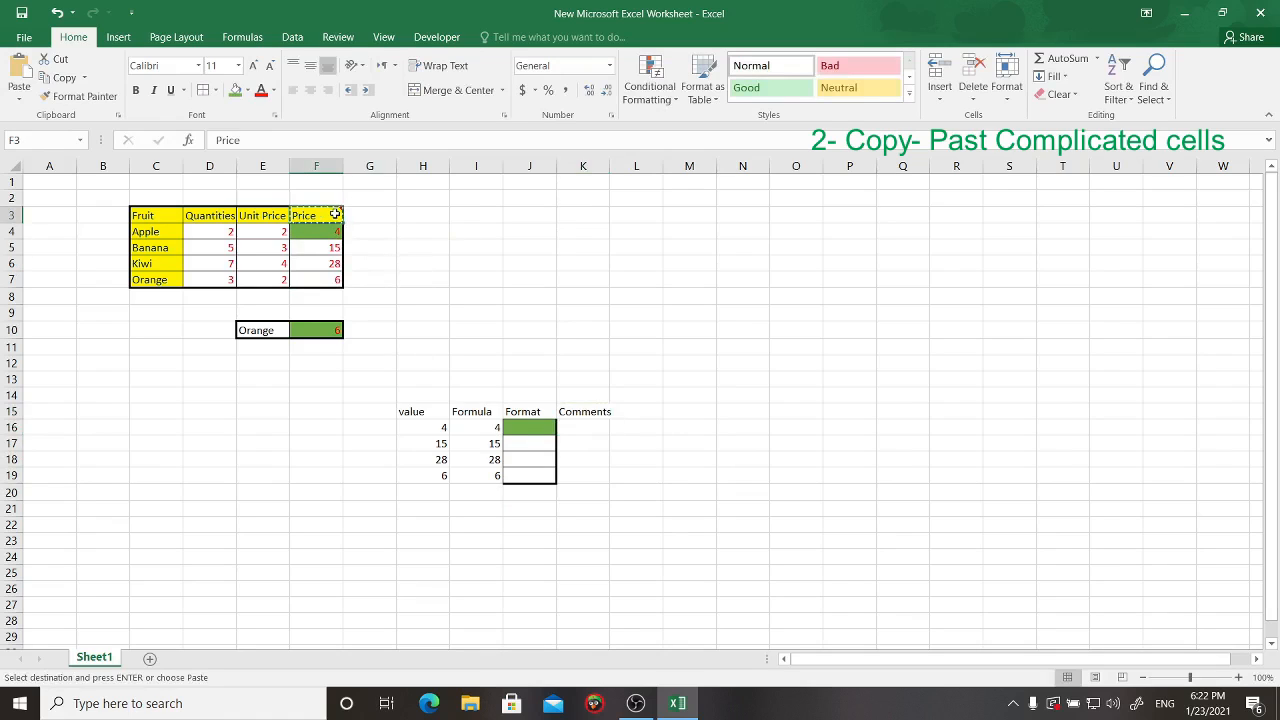
left_click(581, 428)
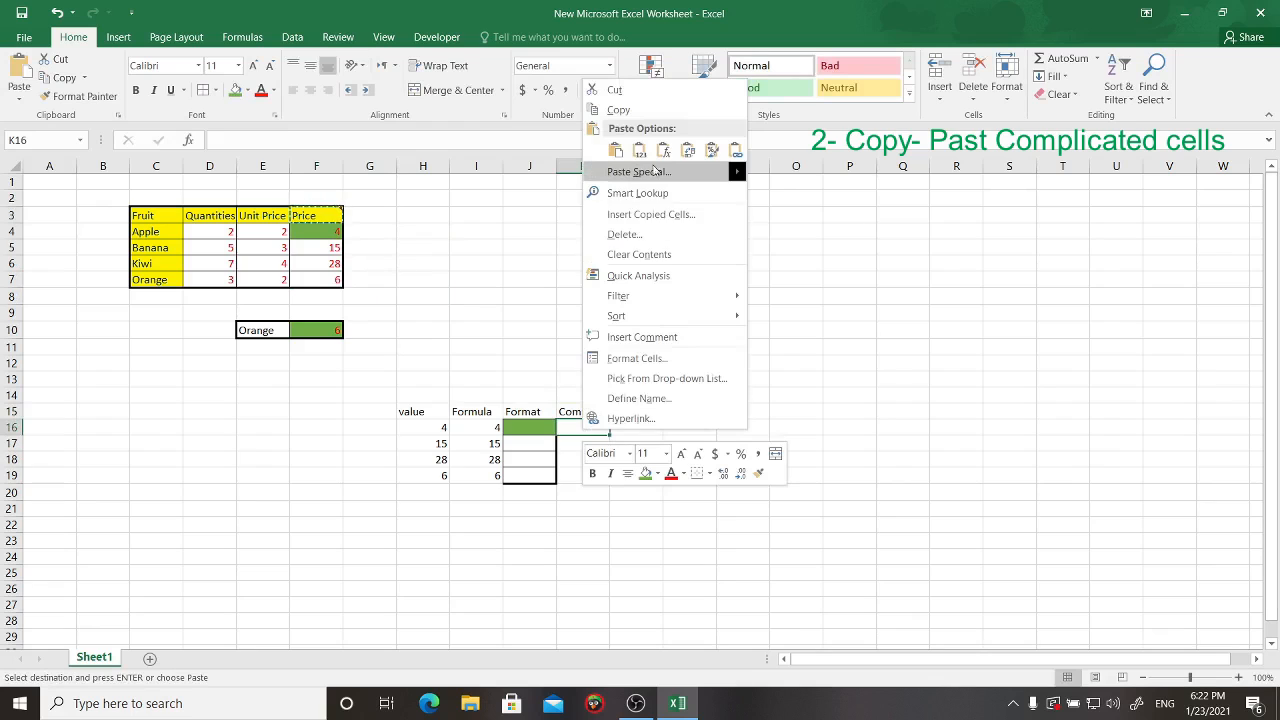
left_click(697, 175)
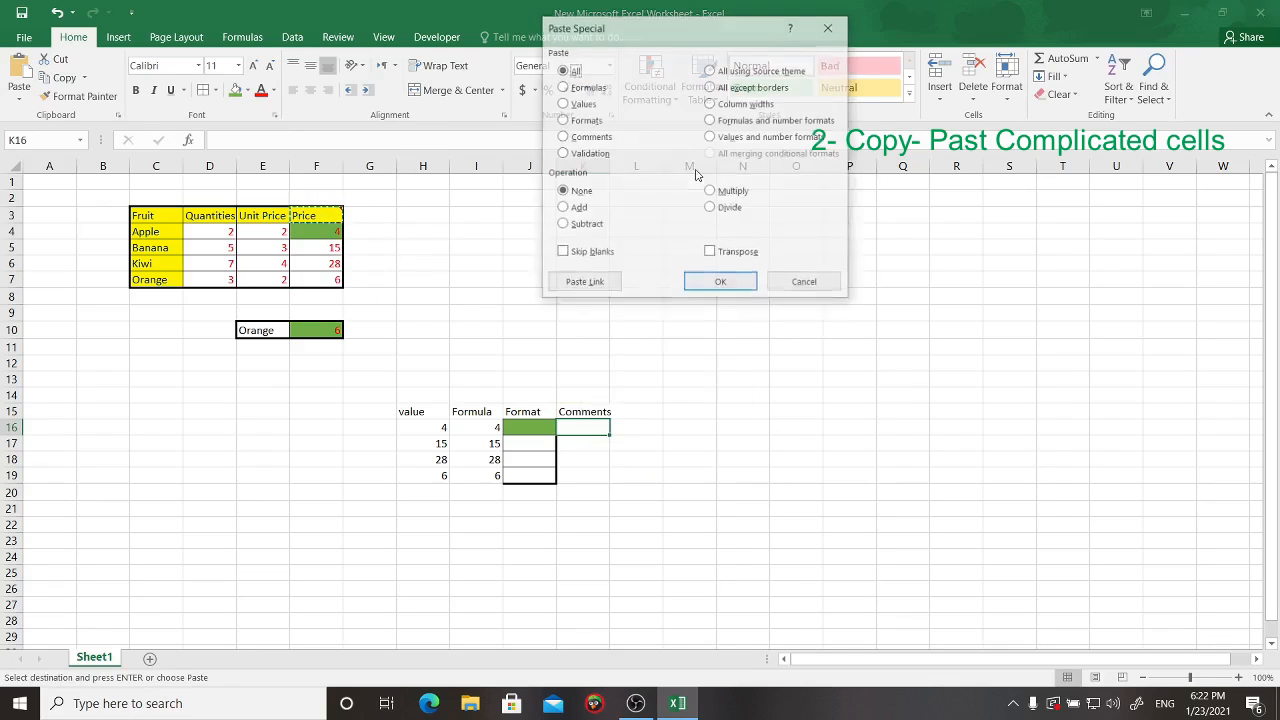
left_click(562, 137)
left_click(720, 284)
Step: Check the pasted comment in K16 and widen column K slightly to fit its label
left_click(630, 477)
left_click(576, 415)
left_click(580, 429)
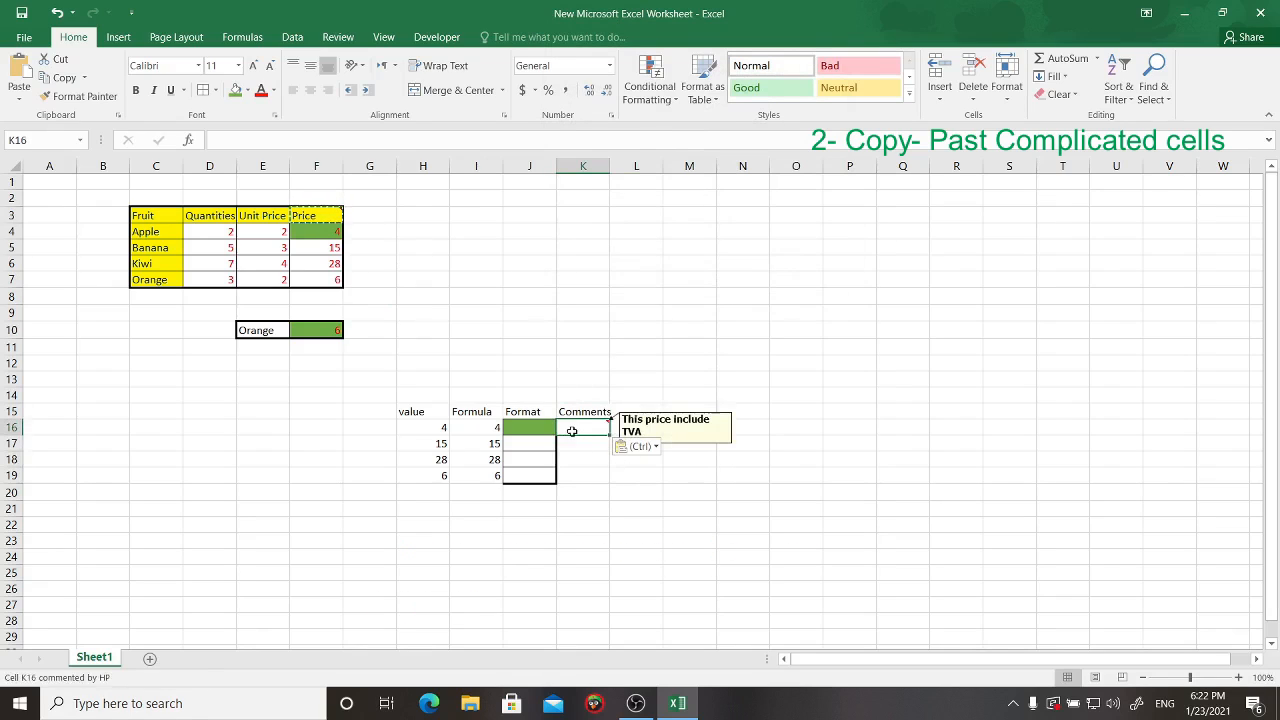
left_click(603, 459)
left_click(585, 428)
left_click_drag(610, 158, 615, 158)
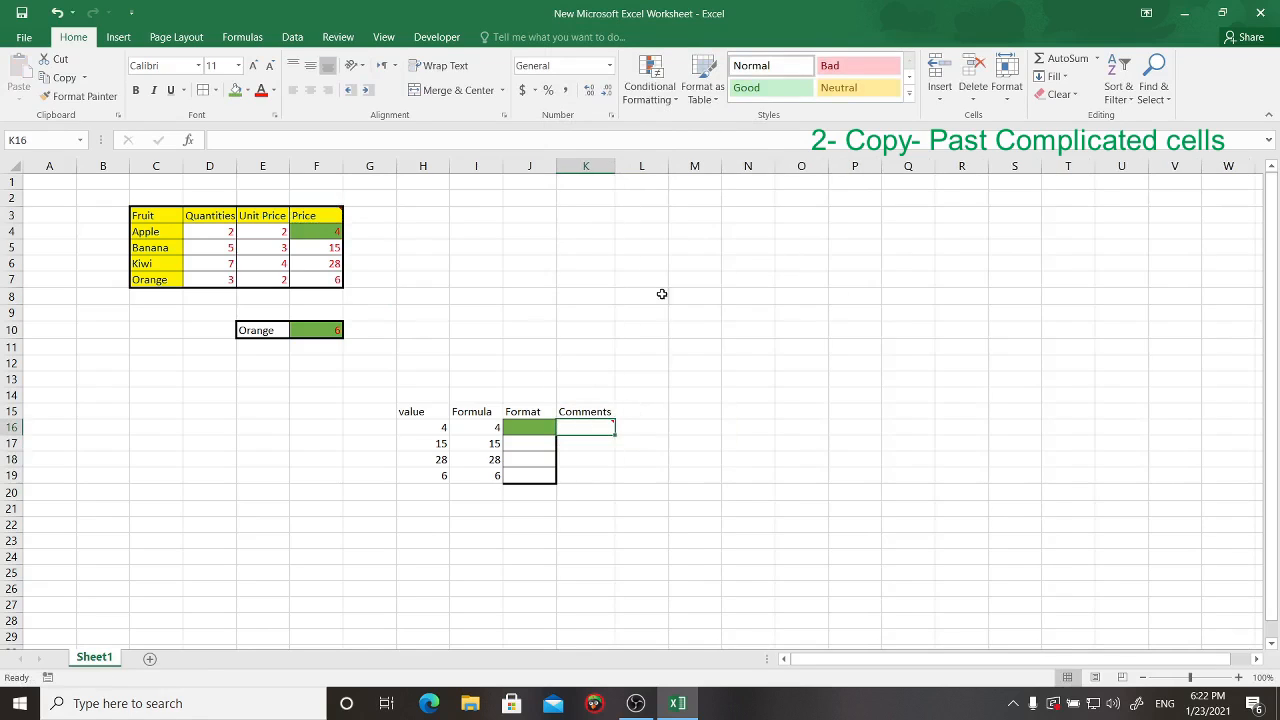
Step: Enter the label "Validation" in cell L15
left_click(654, 409)
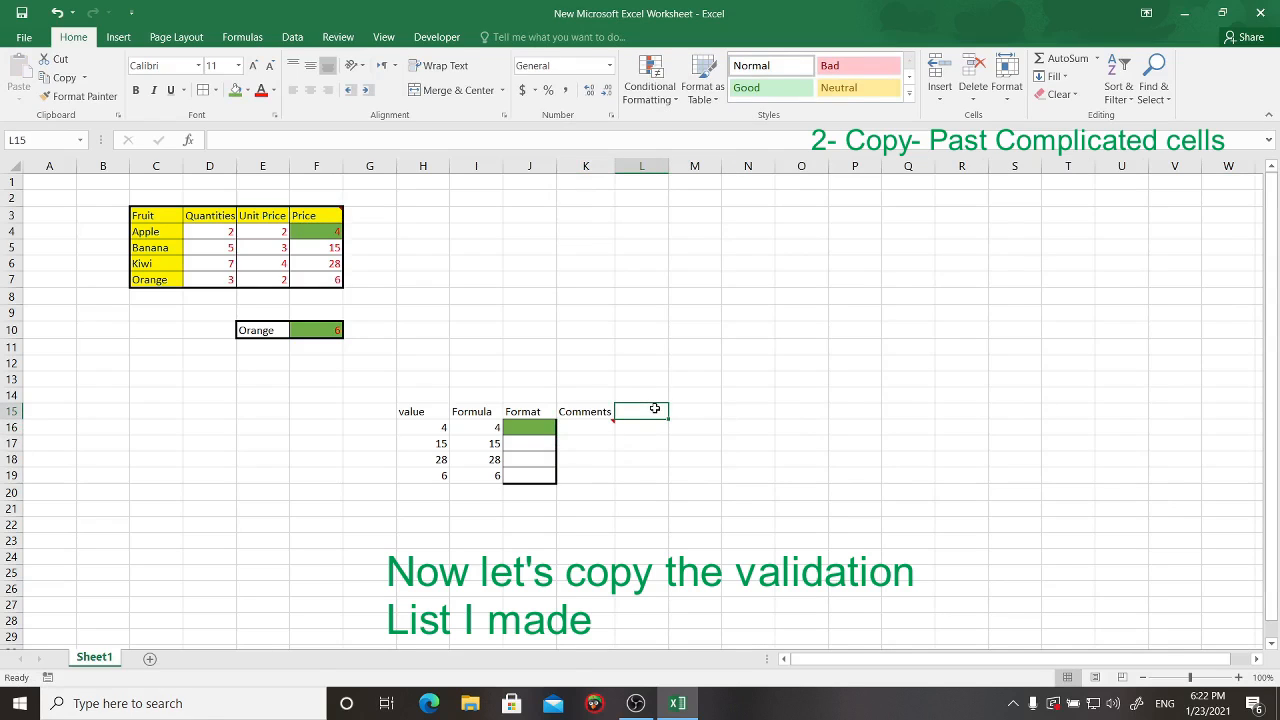
type("V")
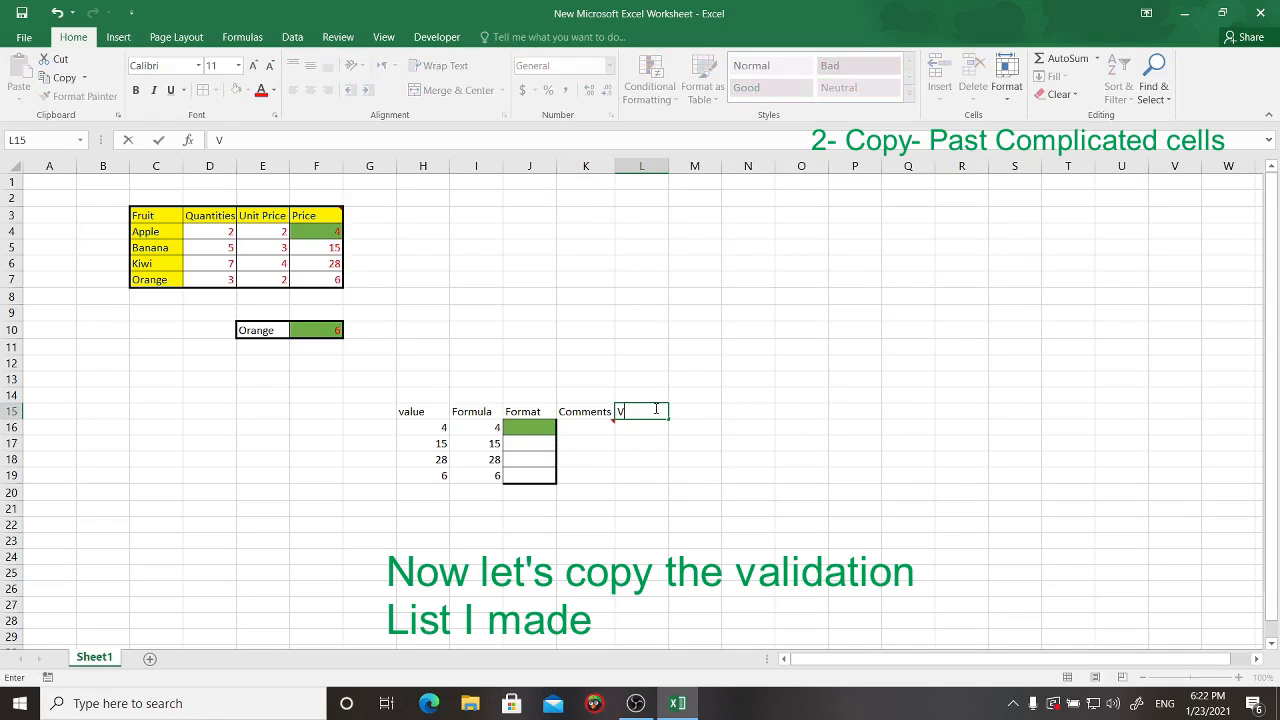
type("alidation")
key("Return")
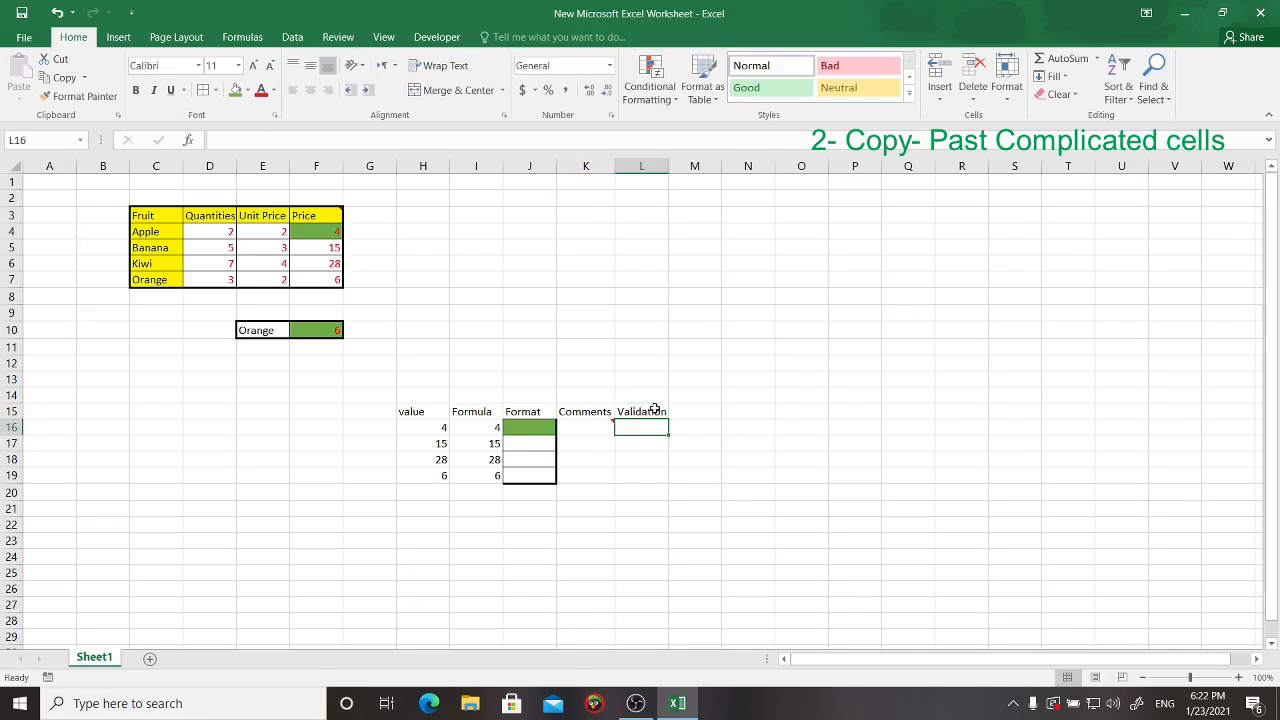
Step: Copy the fruit drop-down cell E10 and paste only its validation into L16 using Paste Special with Validation
left_click(267, 331)
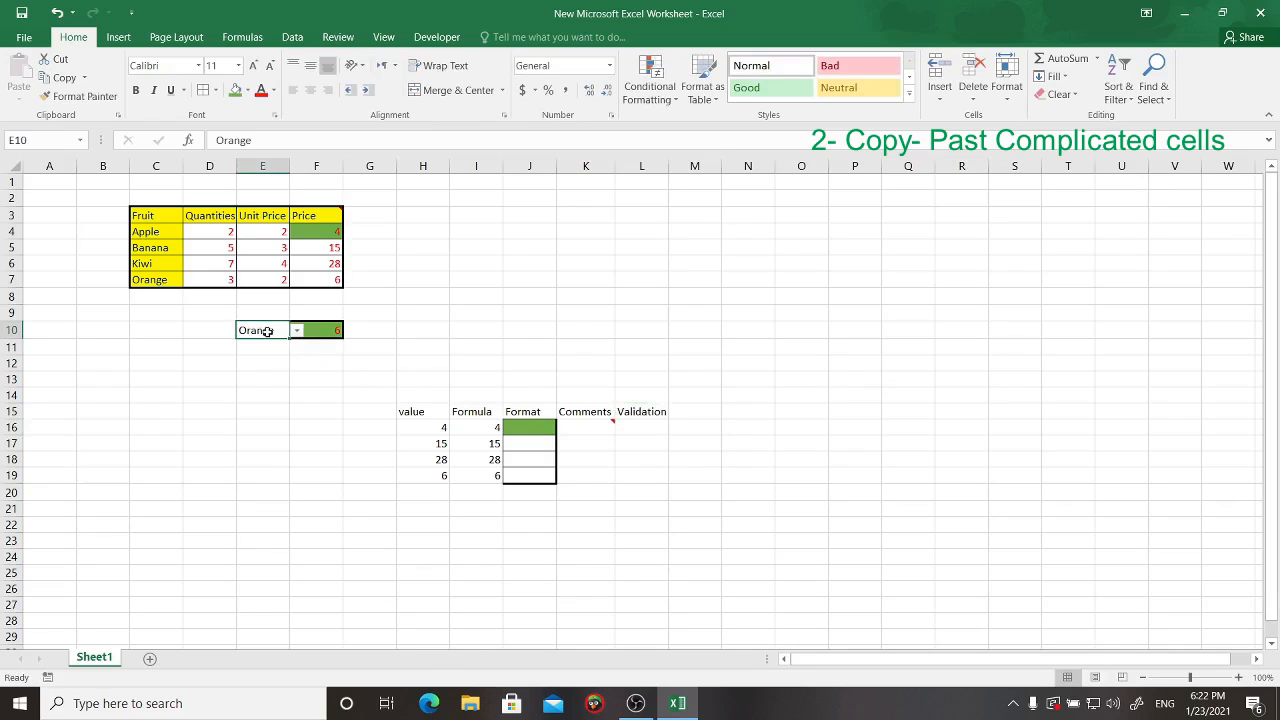
right_click(267, 331)
left_click(294, 362)
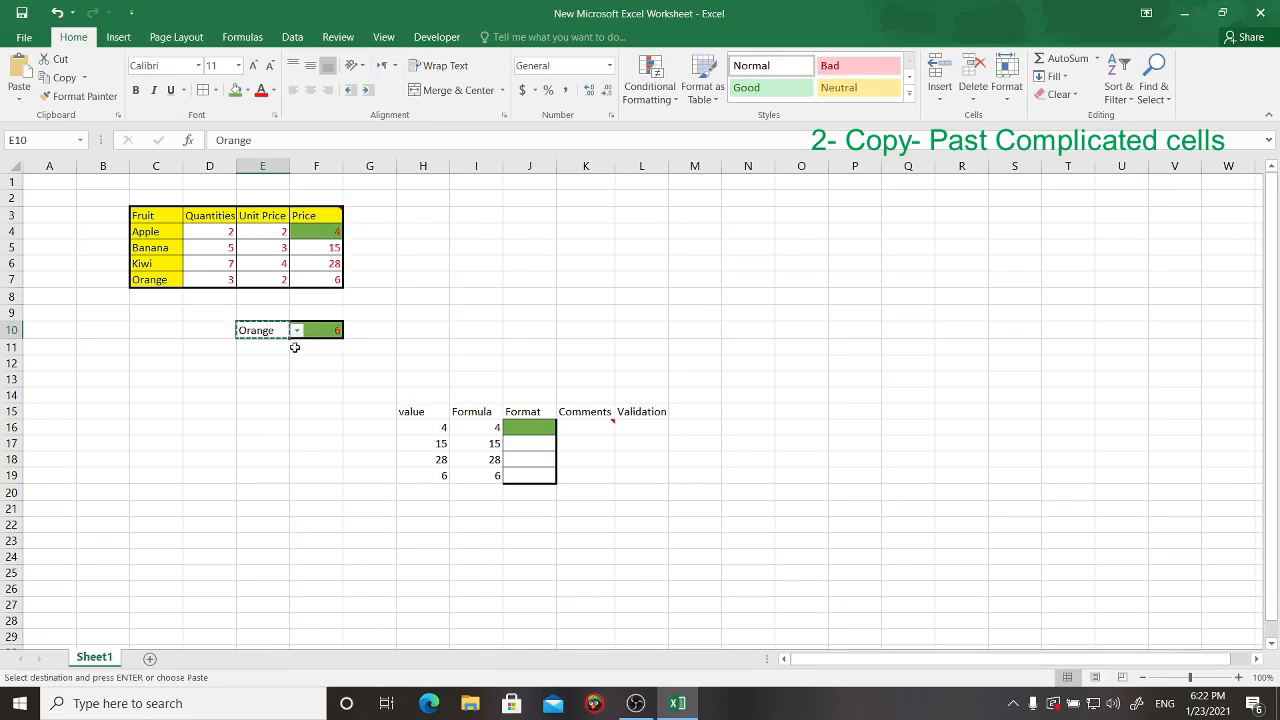
right_click(640, 428)
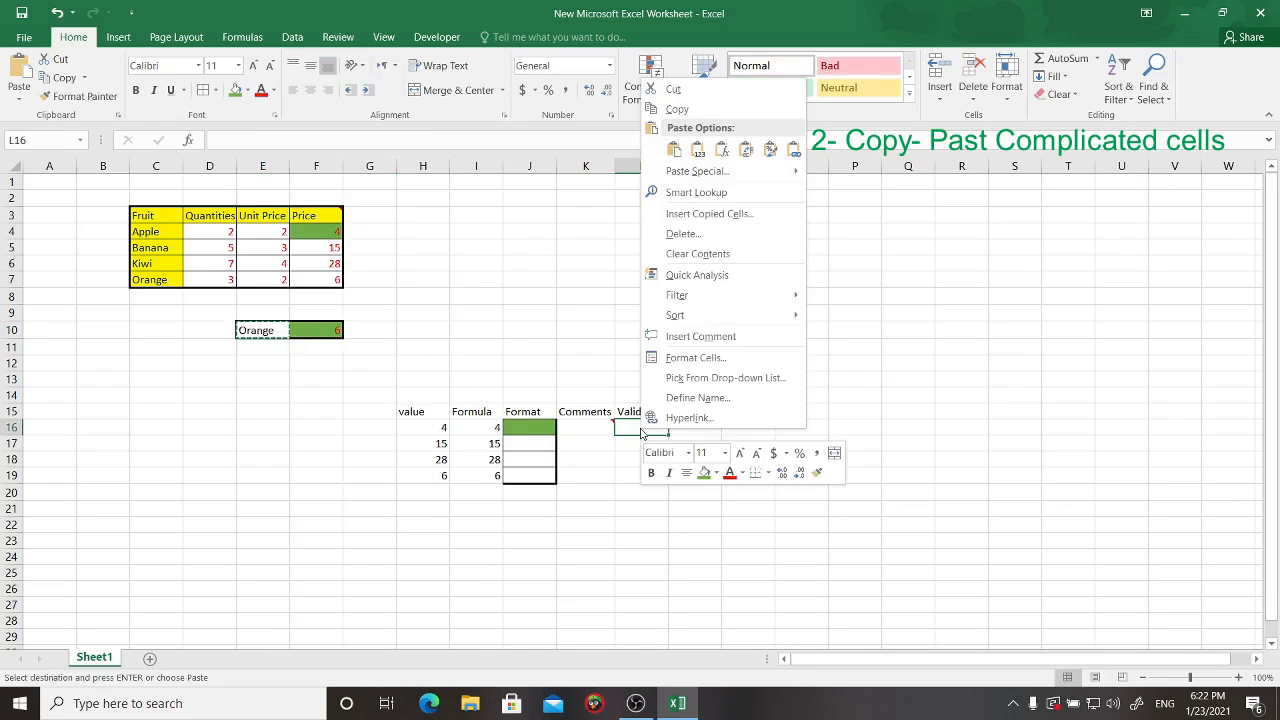
left_click(698, 172)
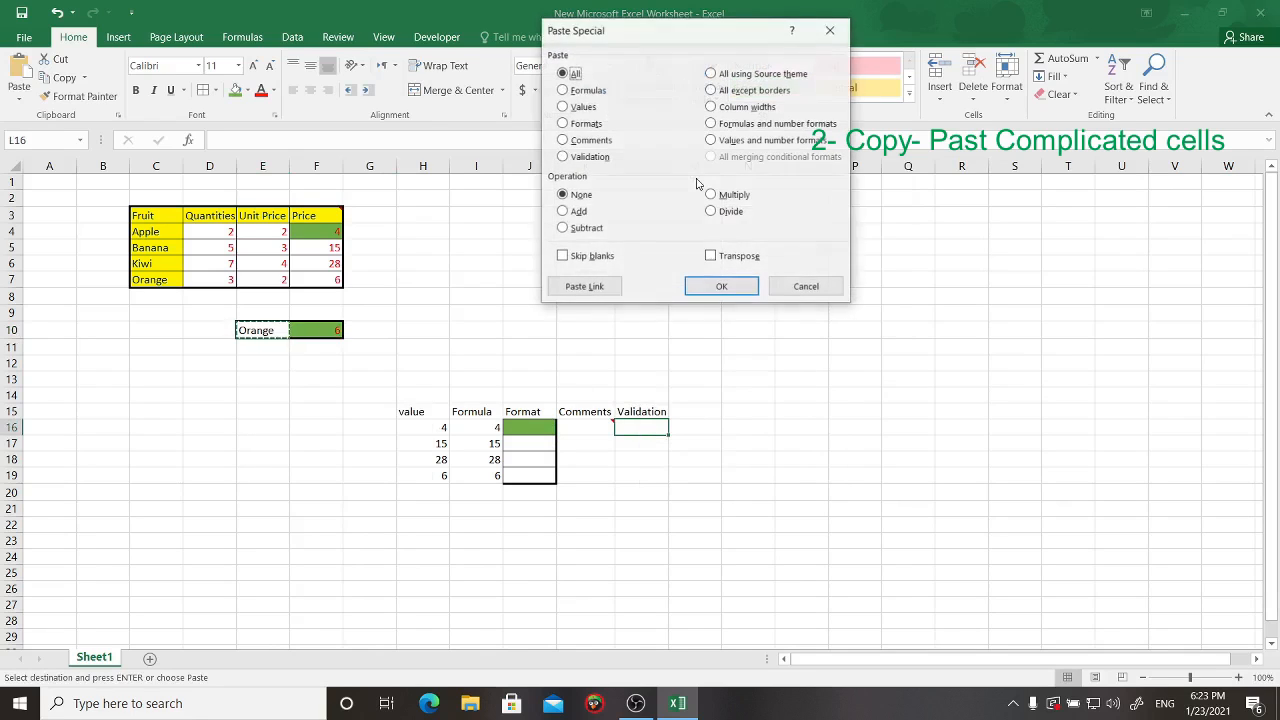
left_click(589, 157)
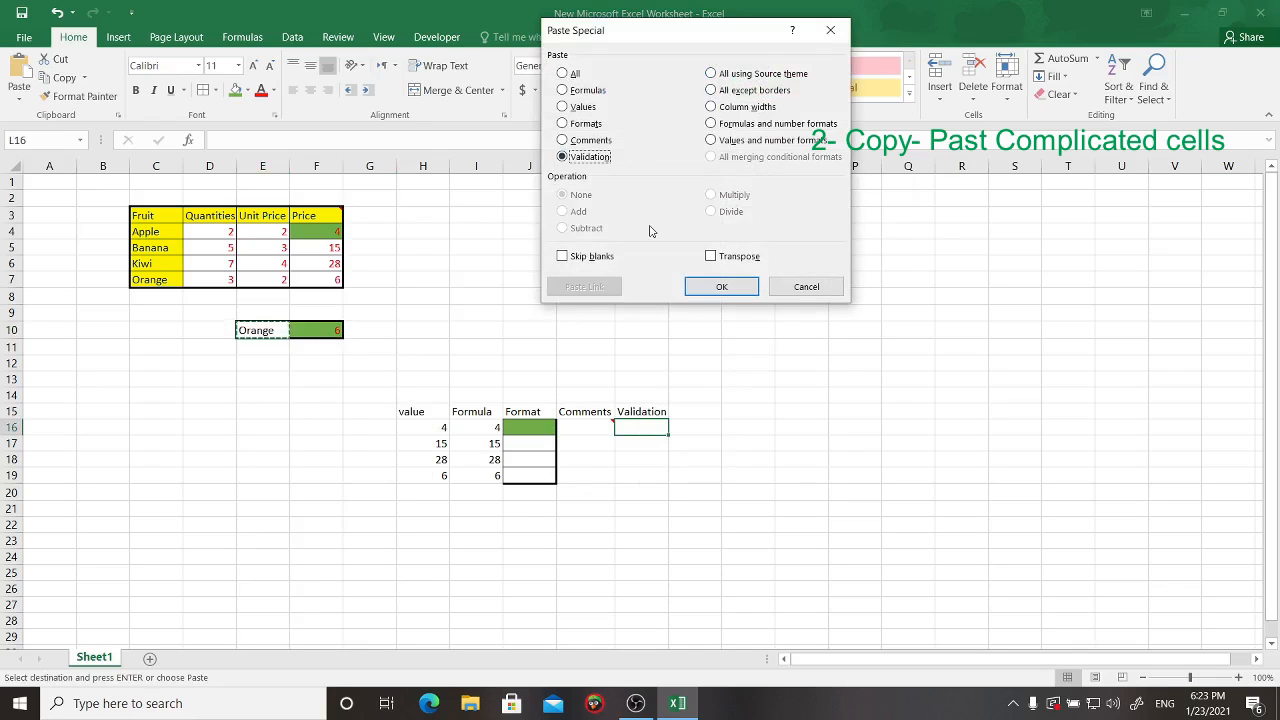
left_click(724, 287)
Step: Choose Apple from the drop-down list in L16
left_click(675, 427)
left_click(640, 442)
left_click(675, 427)
left_click(660, 464)
left_click(675, 427)
key("Return")
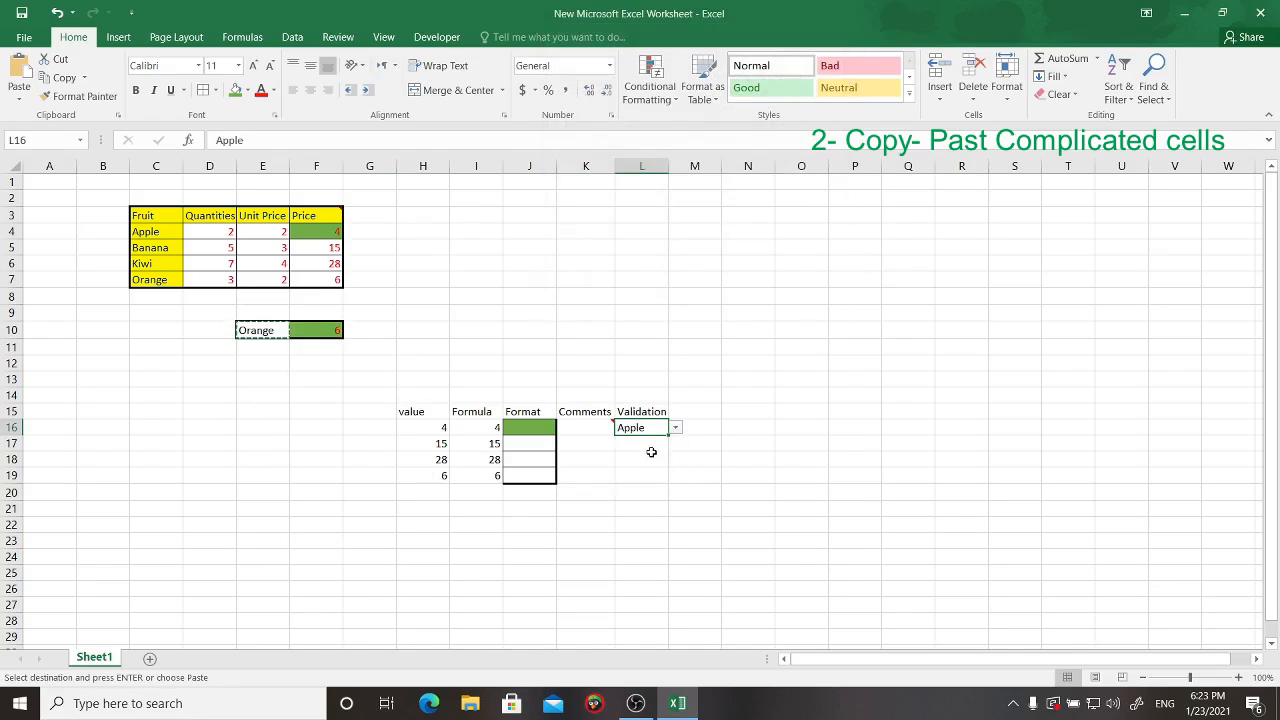
Step: Paste only the value of the copied cell E10 into L17 using Paste Special with Values
left_click(636, 446)
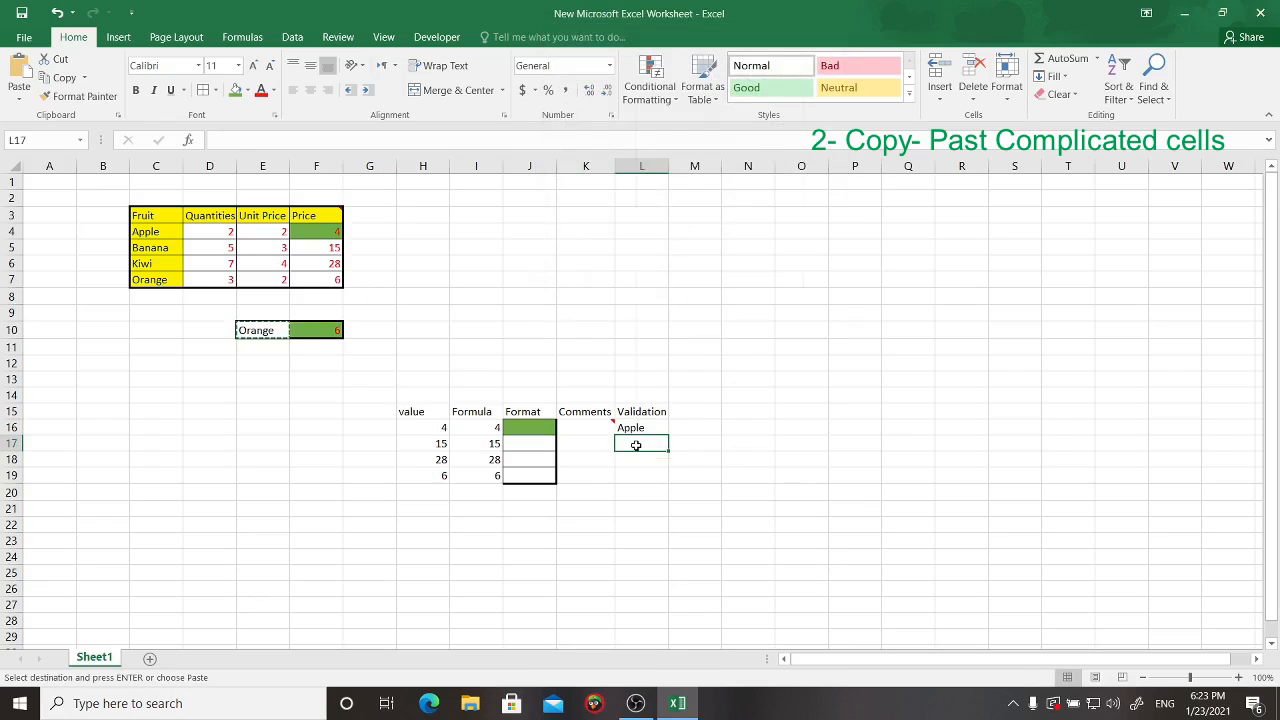
right_click(636, 446)
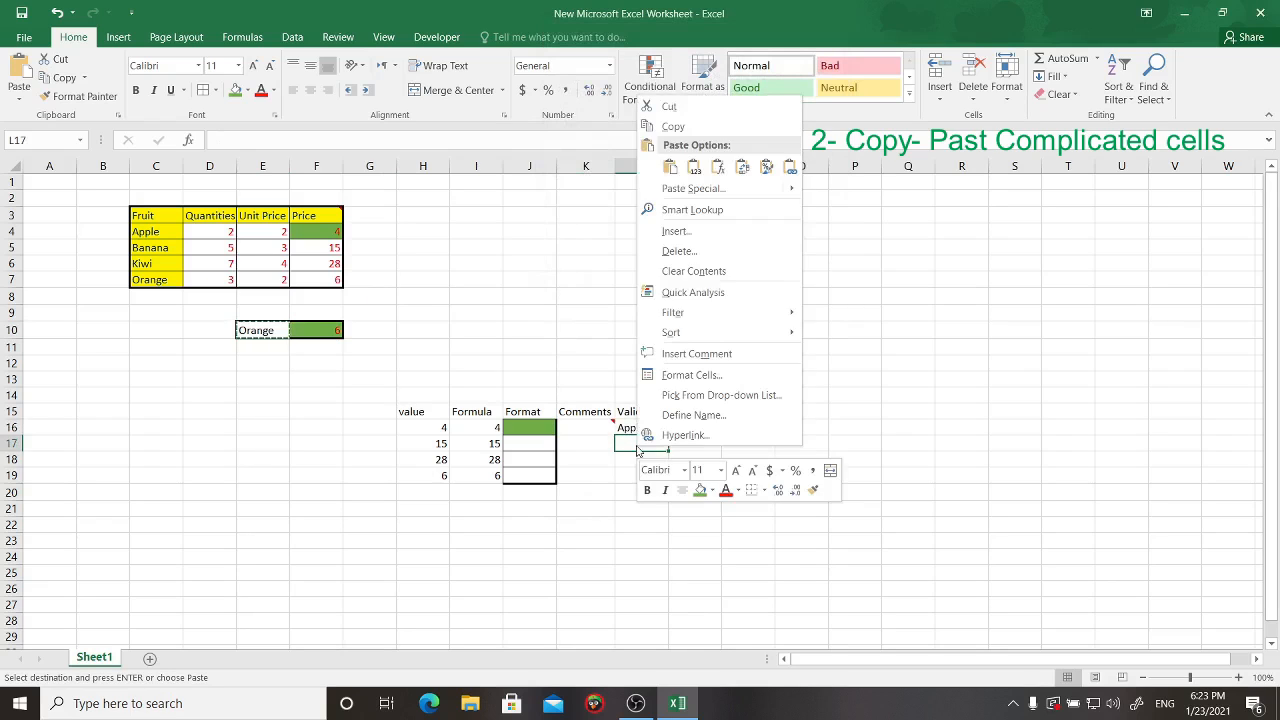
left_click(690, 189)
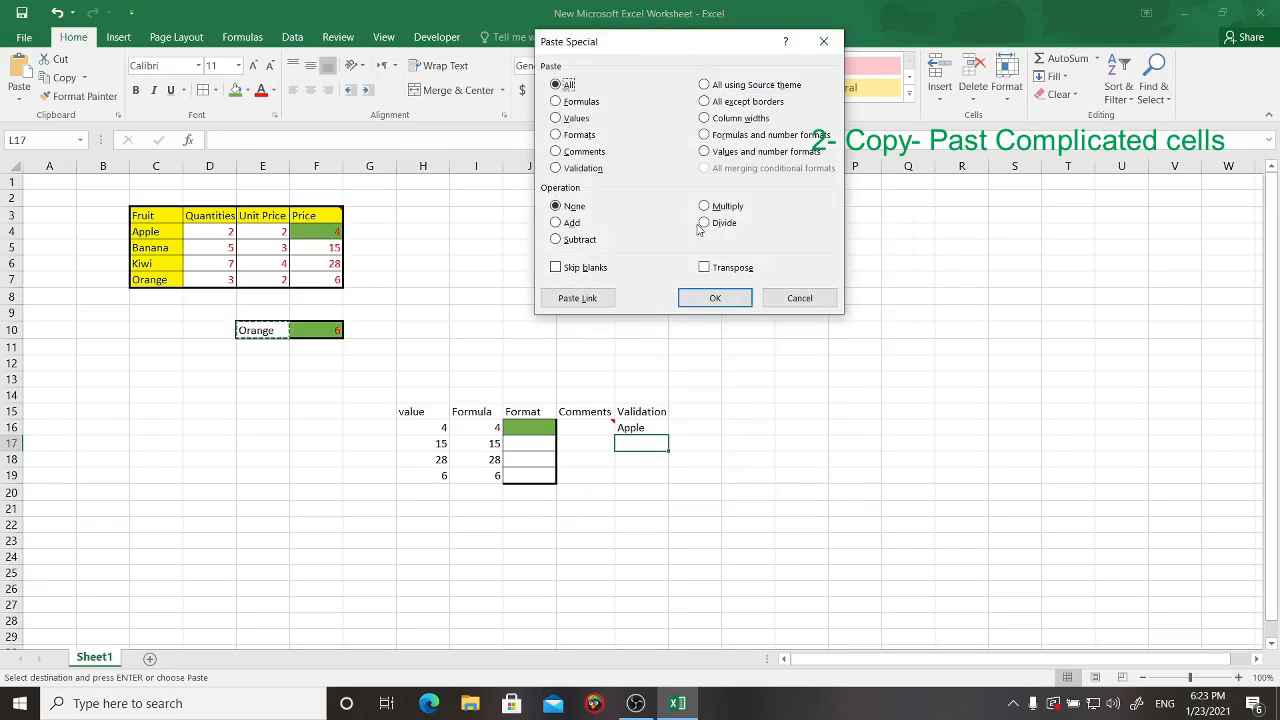
left_click(560, 120)
left_click(725, 298)
Step: Compare L16 and L17 to check which of them carries the drop-down list
left_click(659, 489)
left_click(641, 428)
left_click(646, 445)
left_click(677, 447)
left_click(649, 444)
left_click(648, 426)
left_click(647, 442)
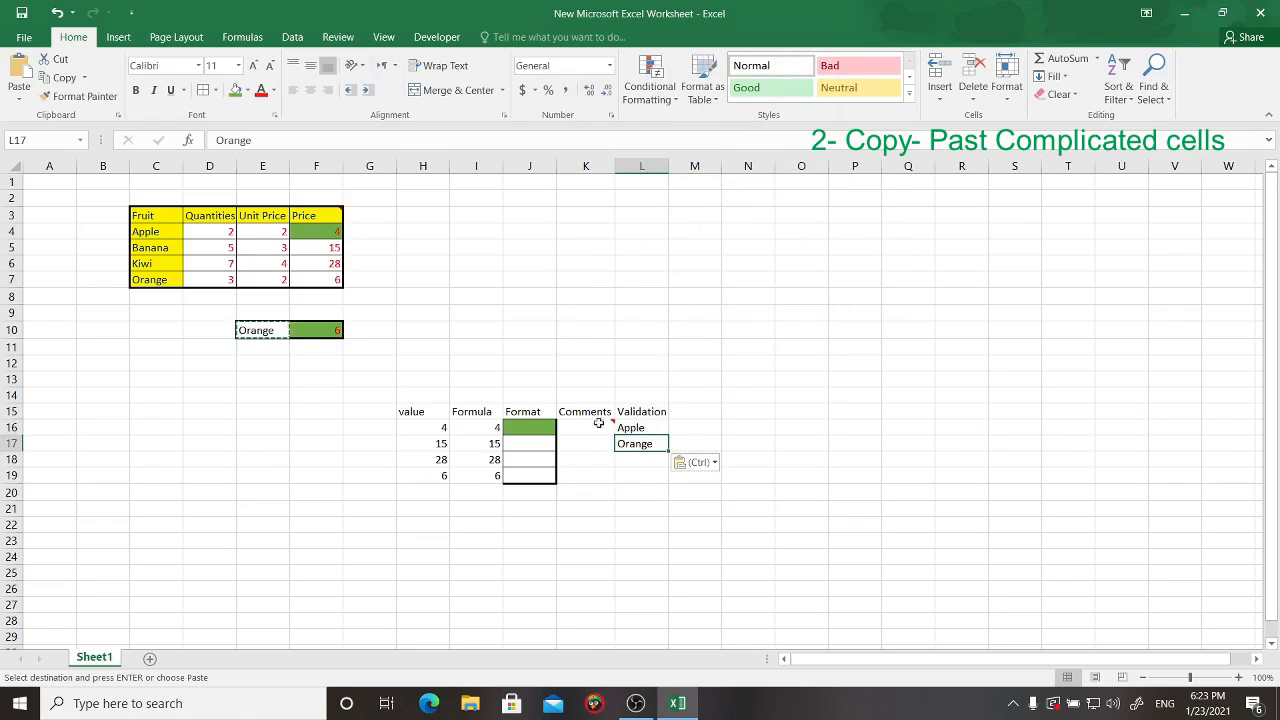
Step: Enter the label "all Except Border" in cell M15 and autofit the width of column M
left_click(701, 413)
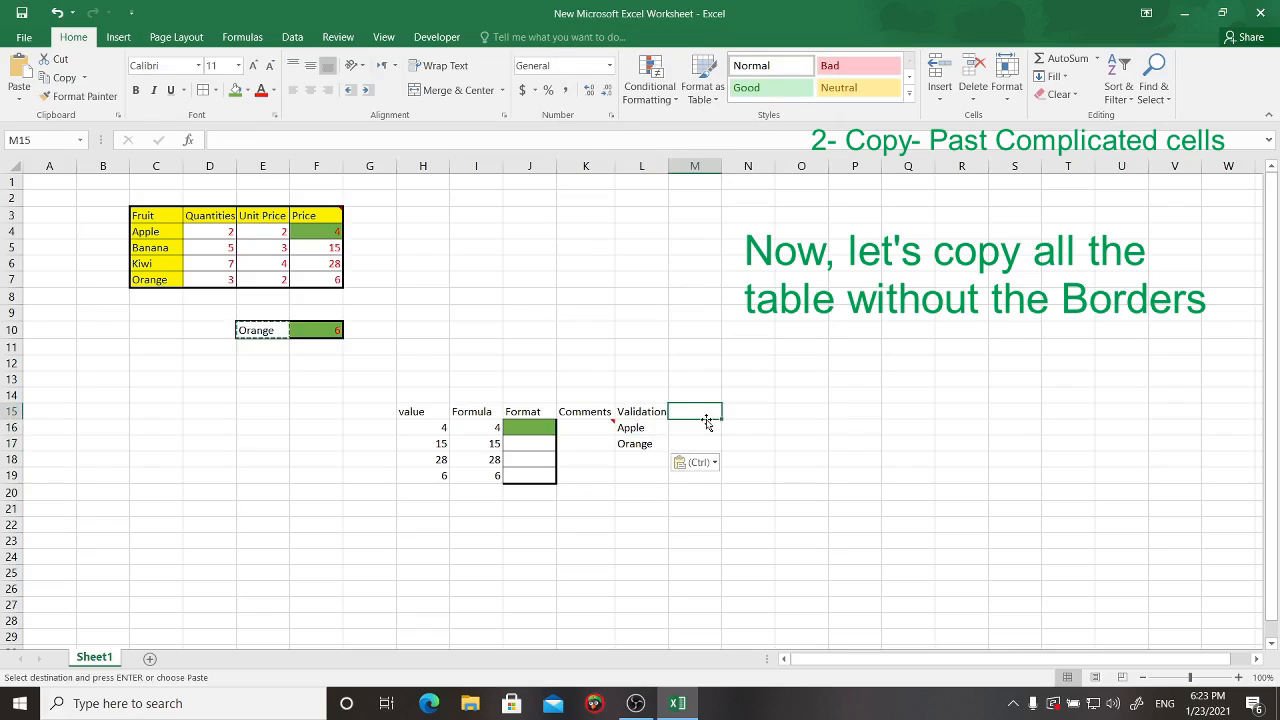
type("all Except Border")
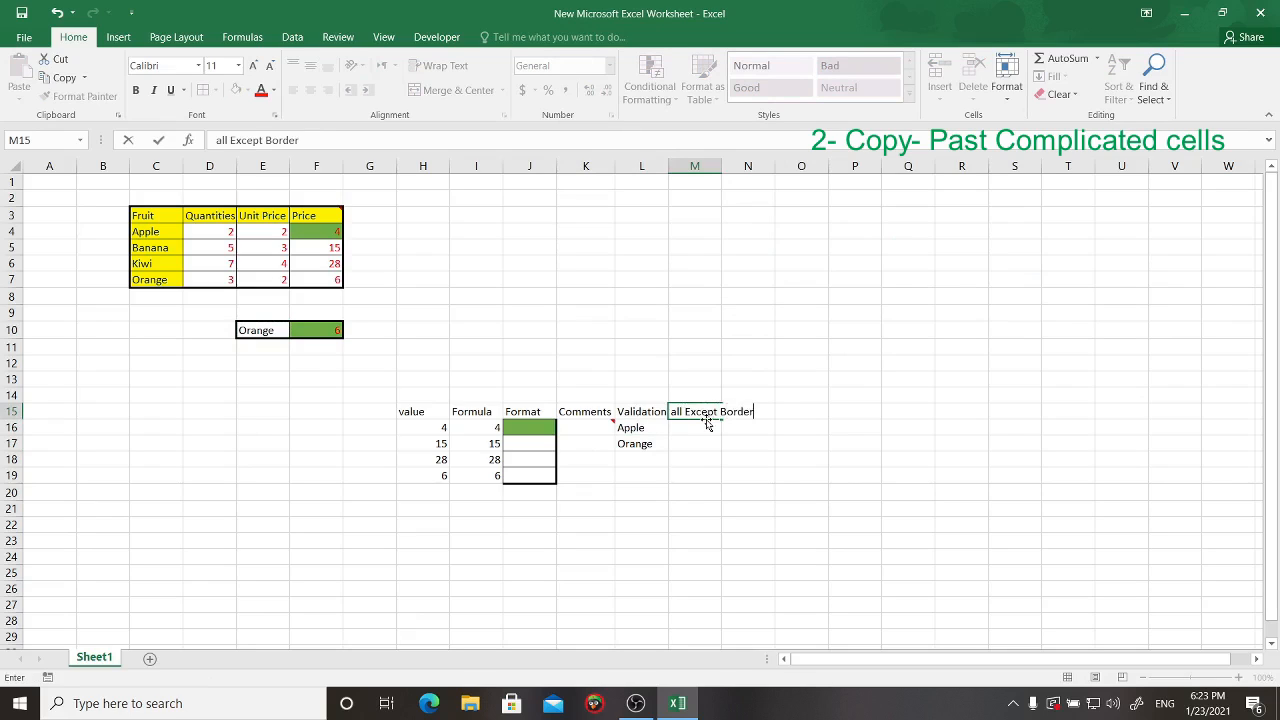
key("Return")
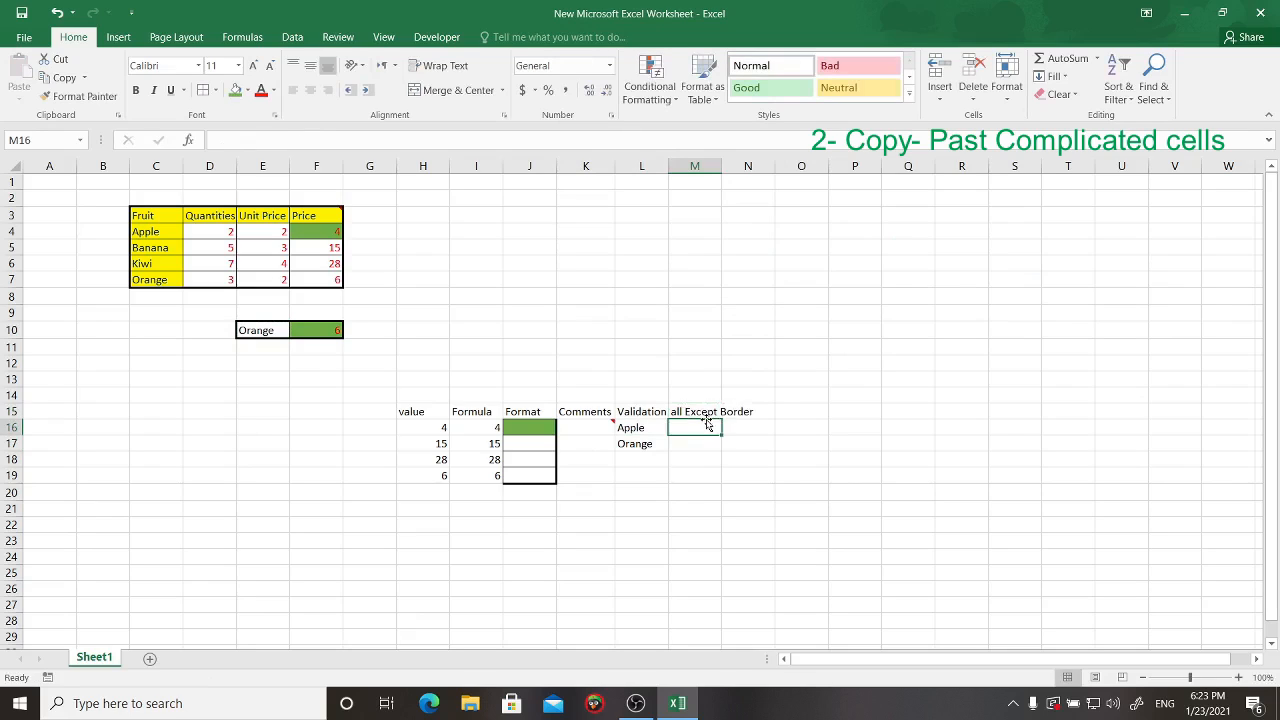
double_click(721, 162)
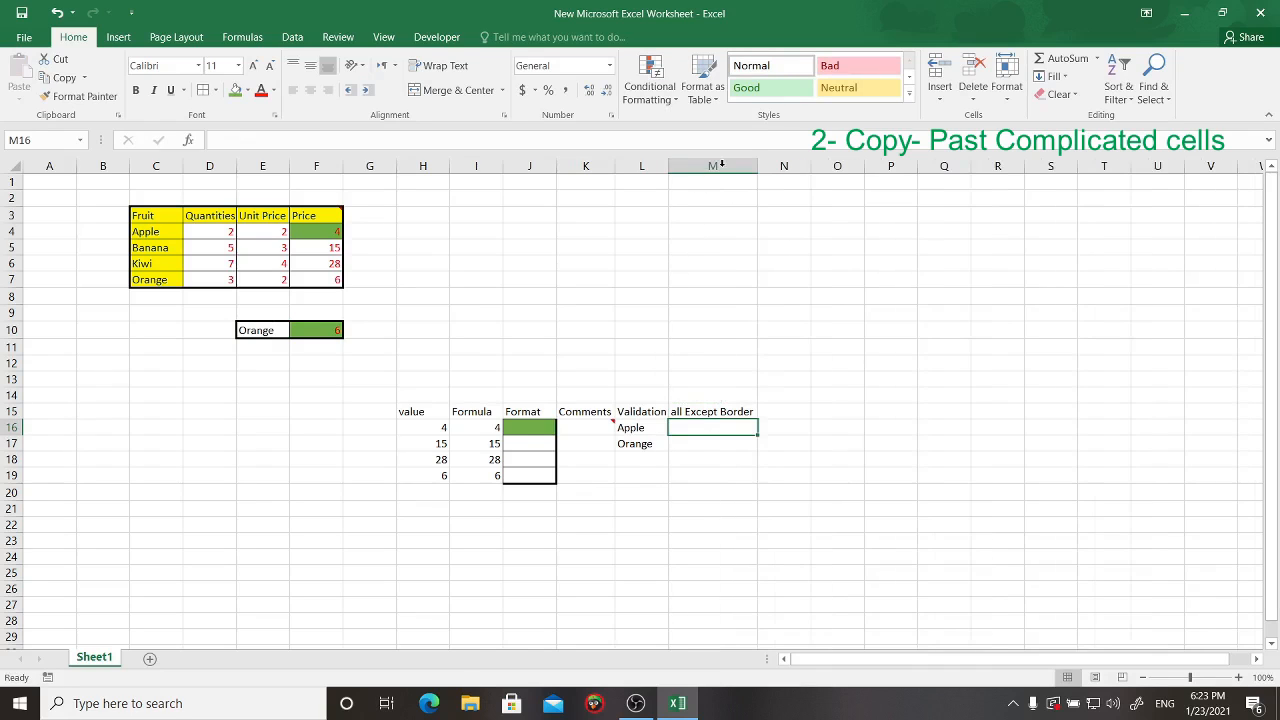
left_click_drag(148, 217, 338, 275)
key("ctrl+q")
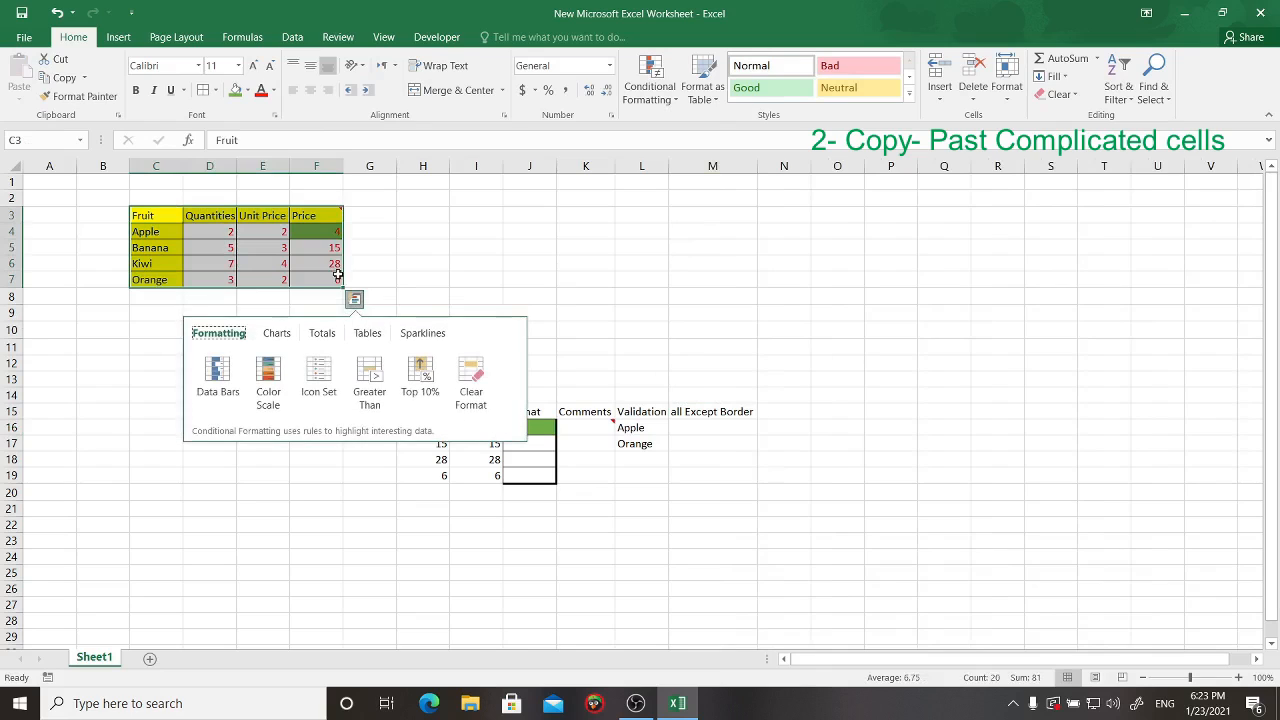
left_click(139, 202)
Step: Copy the fruit table C3:F7 and paste it at M16 using Paste Special with All except borders
left_click_drag(138, 214, 311, 280)
key("ctrl+c")
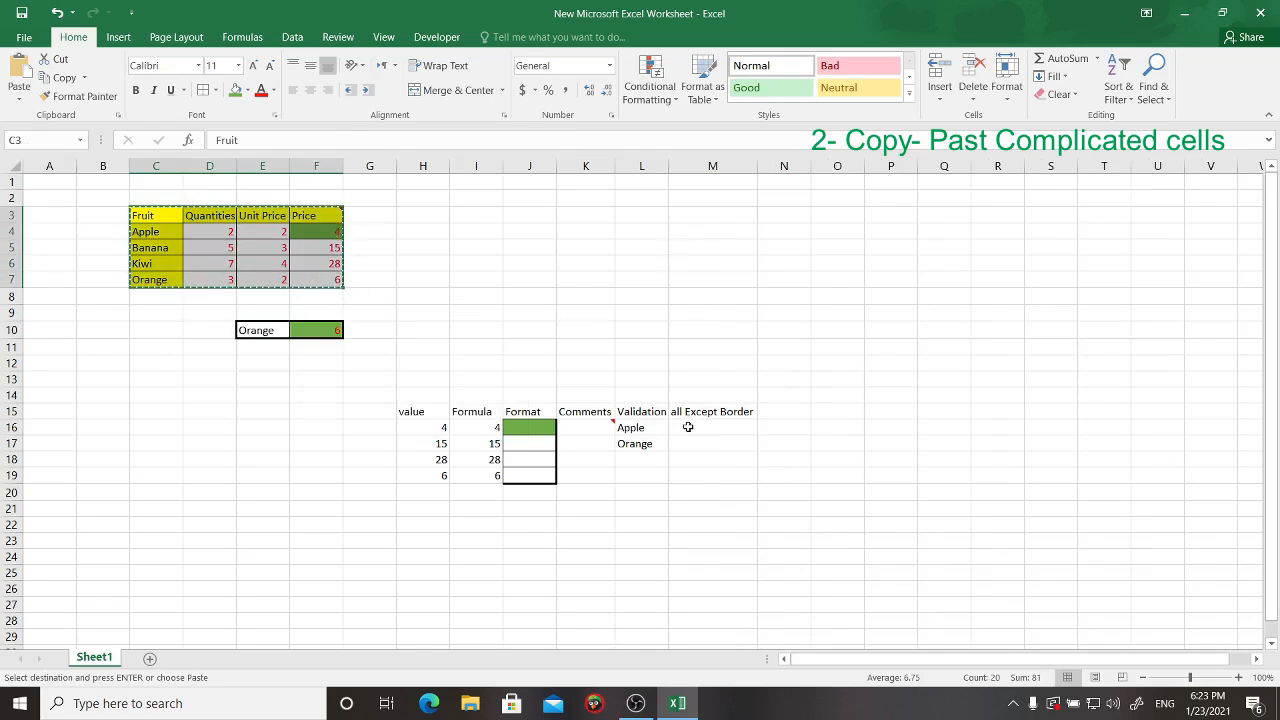
left_click(686, 427)
right_click(711, 440)
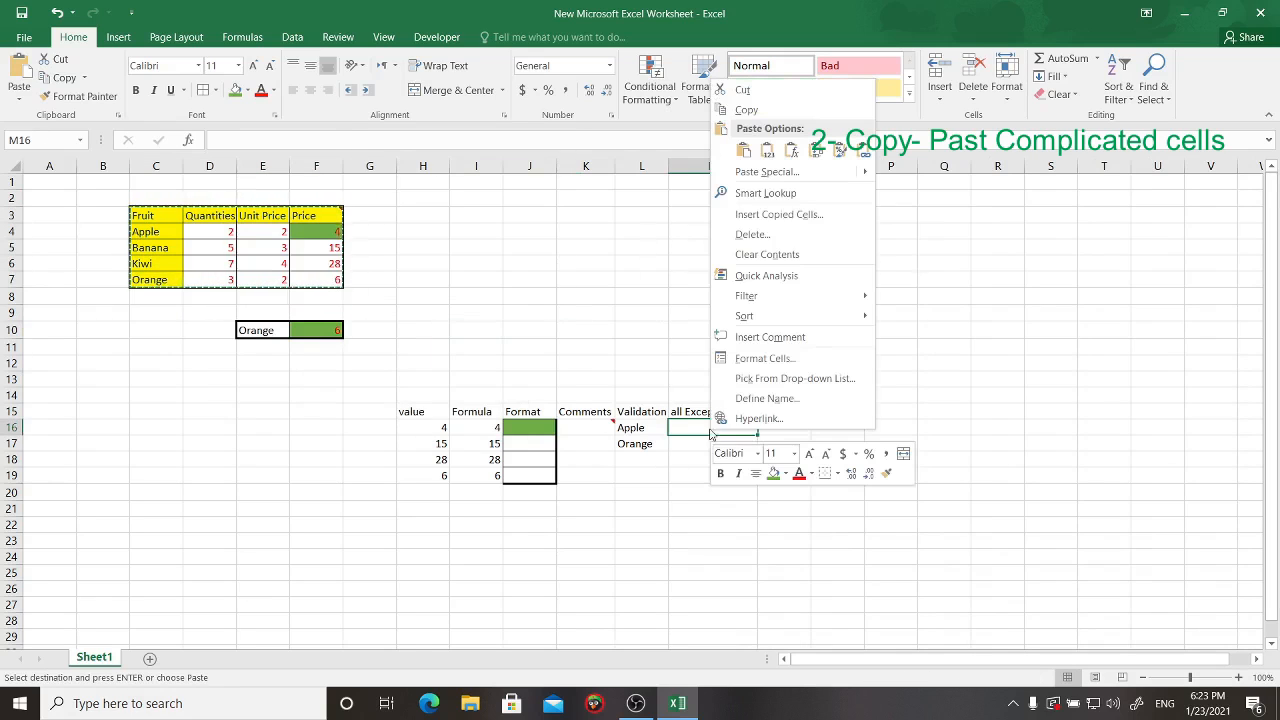
left_click(781, 176)
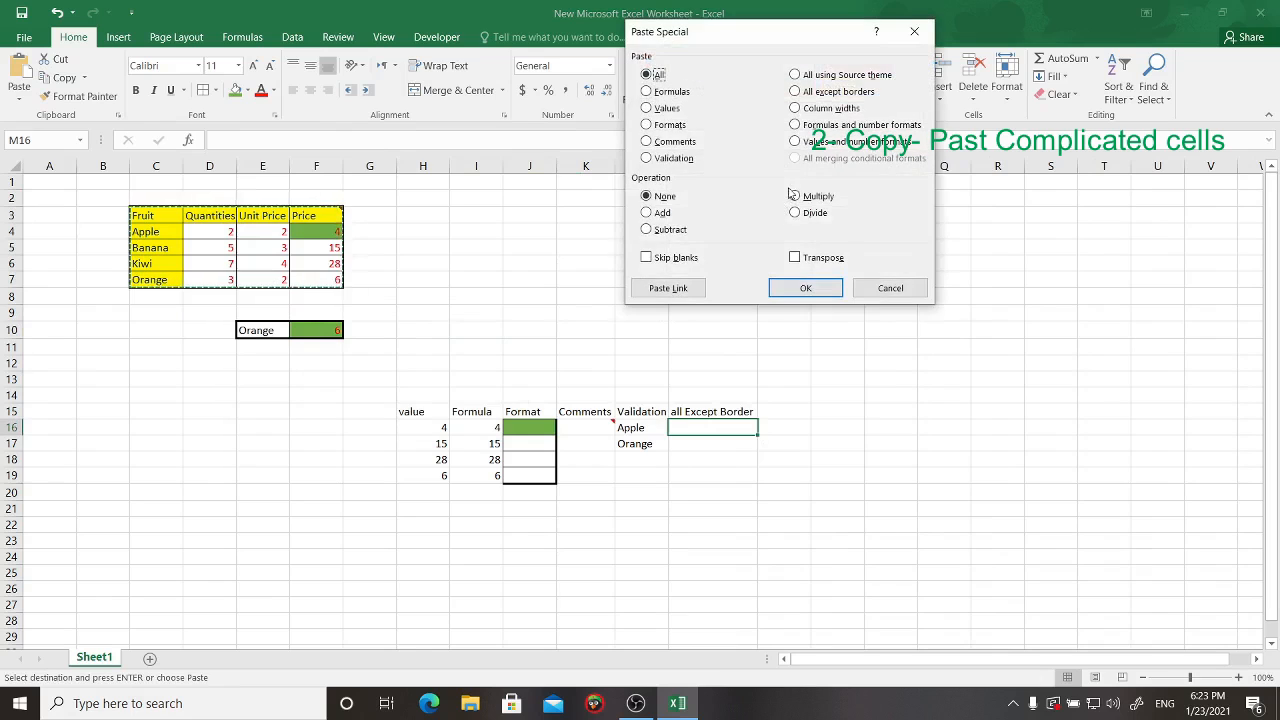
left_click(810, 92)
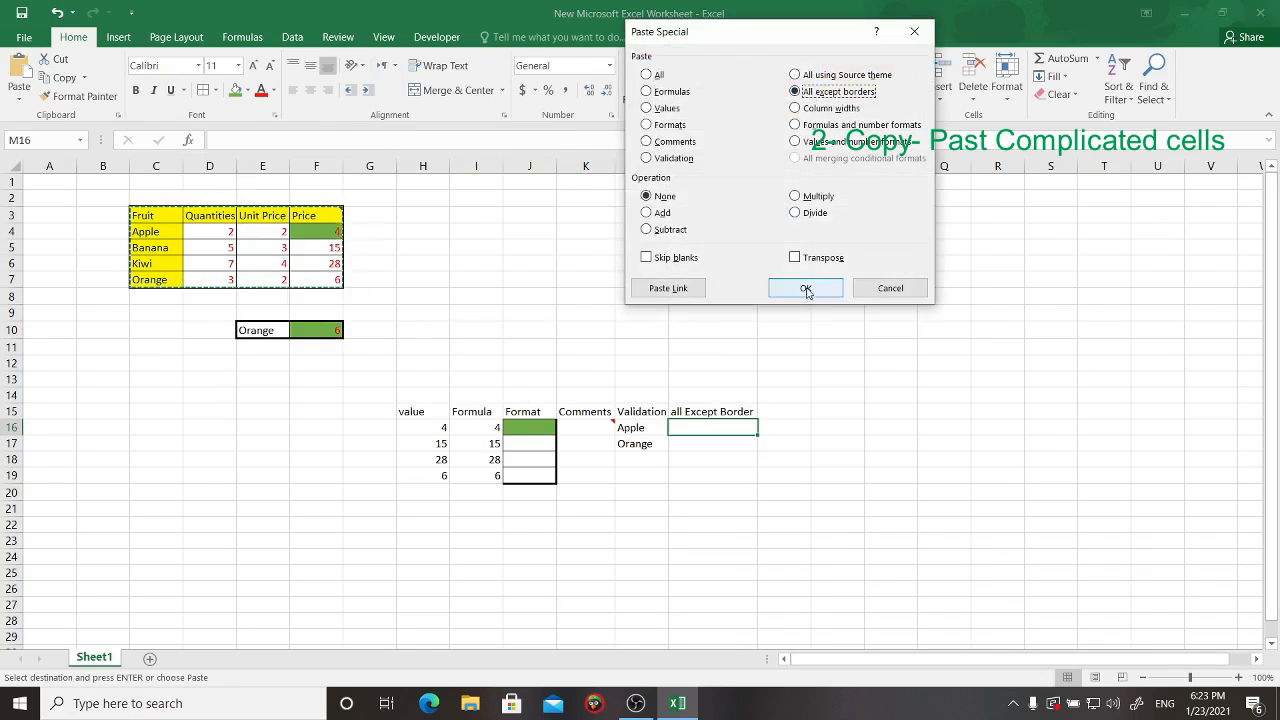
left_click(806, 288)
left_click(779, 530)
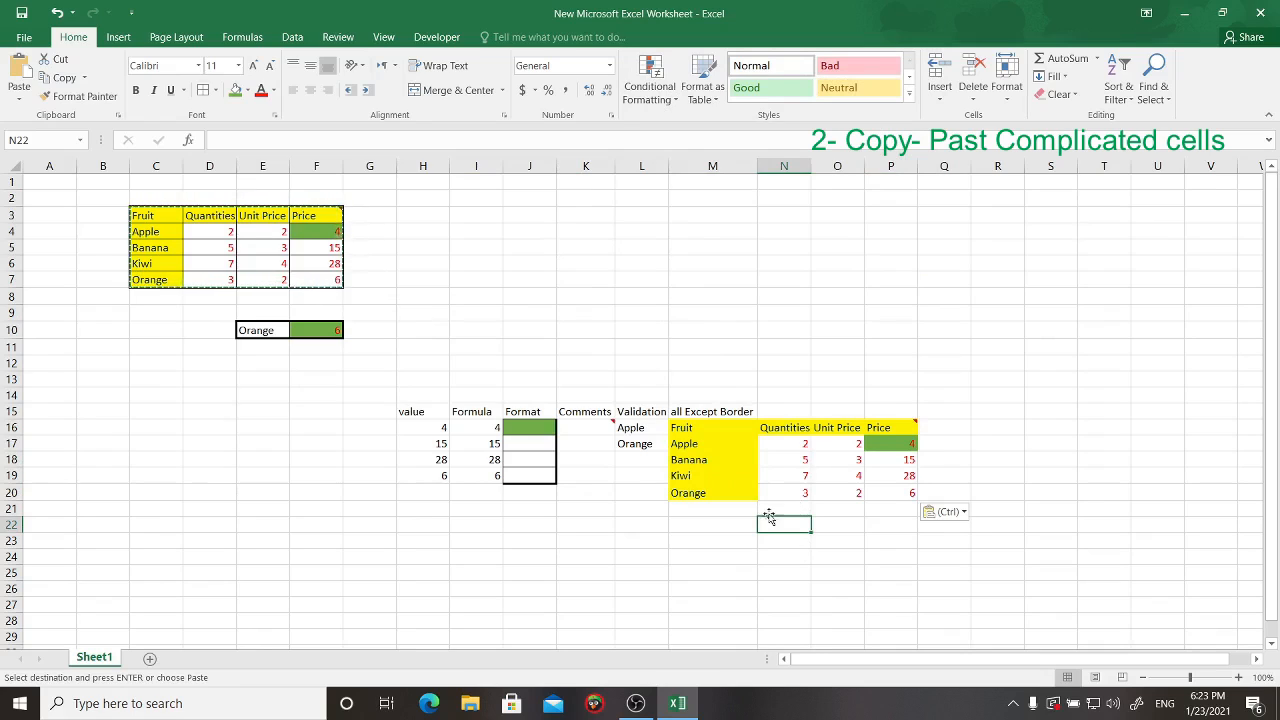
Step: Enter the label "column width" in cell H23, correcting any misspelling
left_click(596, 544)
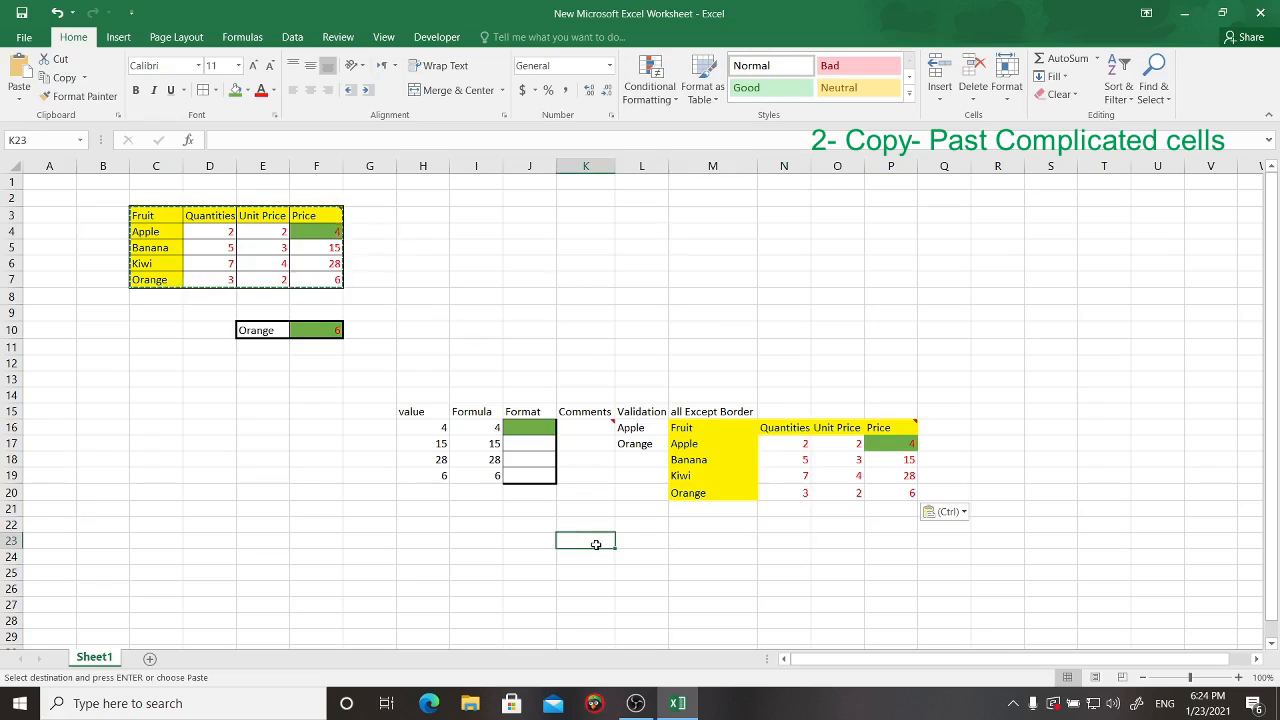
left_click(441, 538)
type("co,umn width")
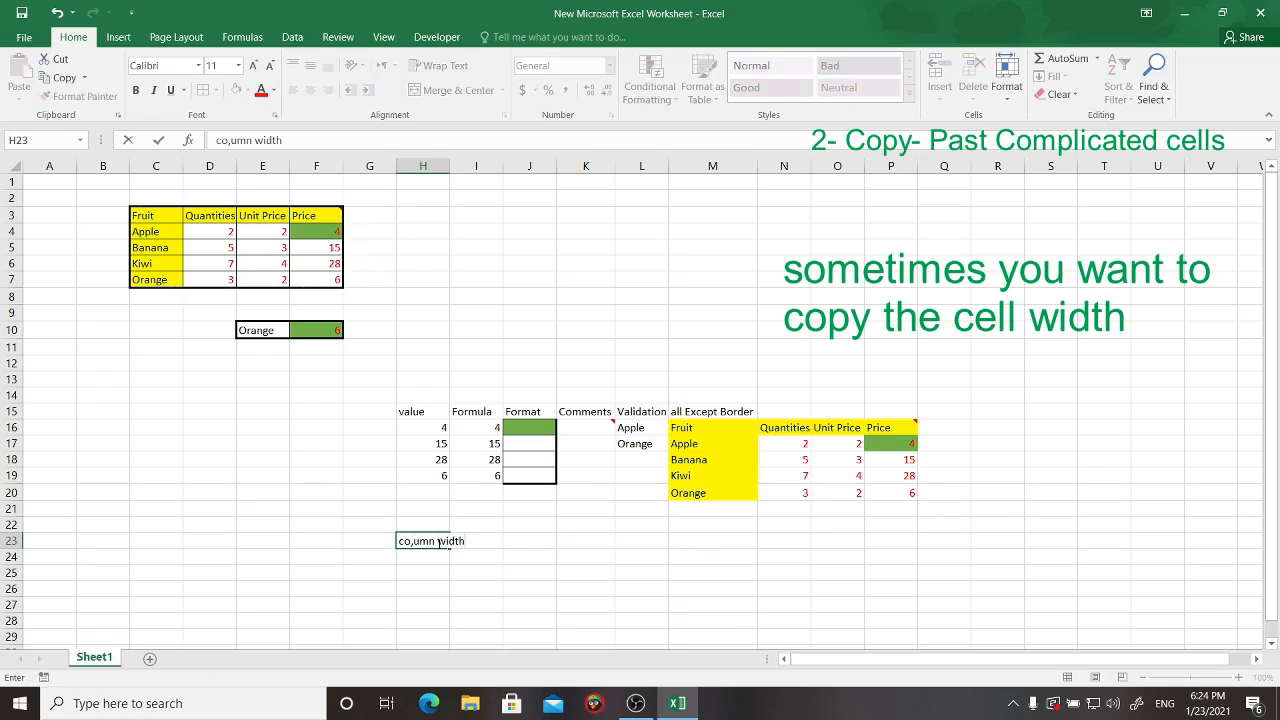
key("Left")
key("Left")
double_click(440, 542)
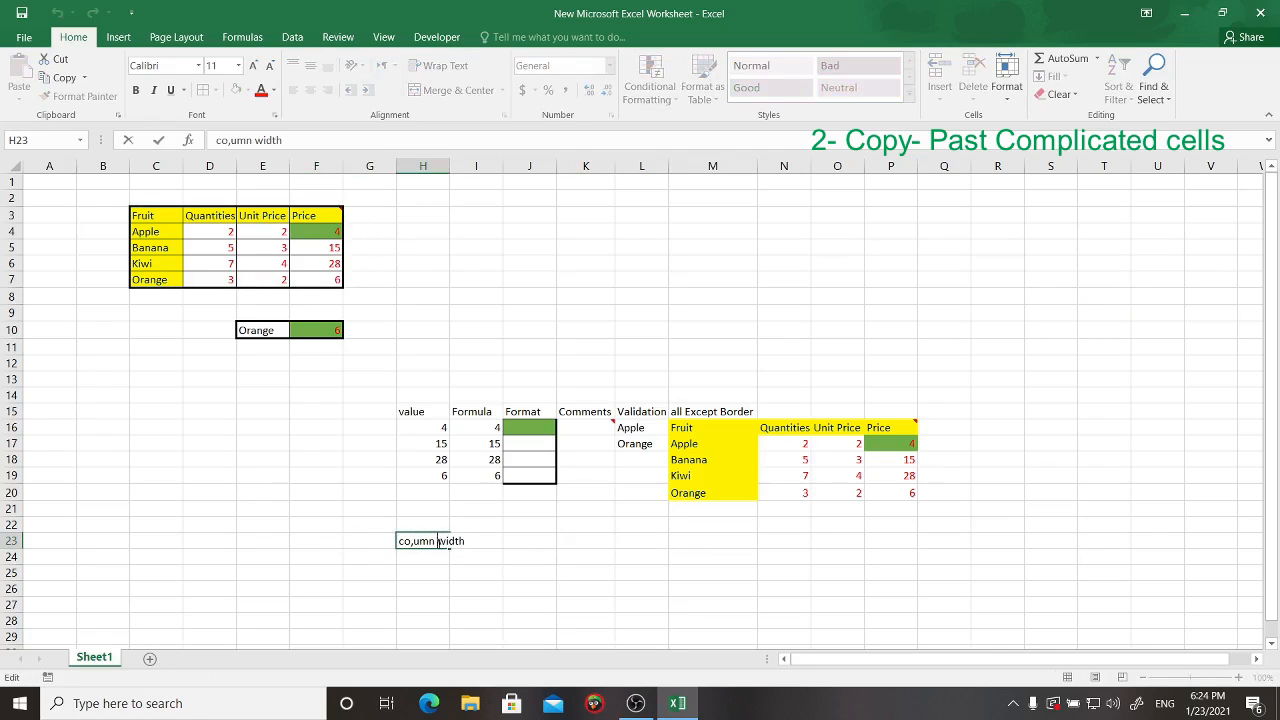
key("BackSpace")
type("l")
key("Return")
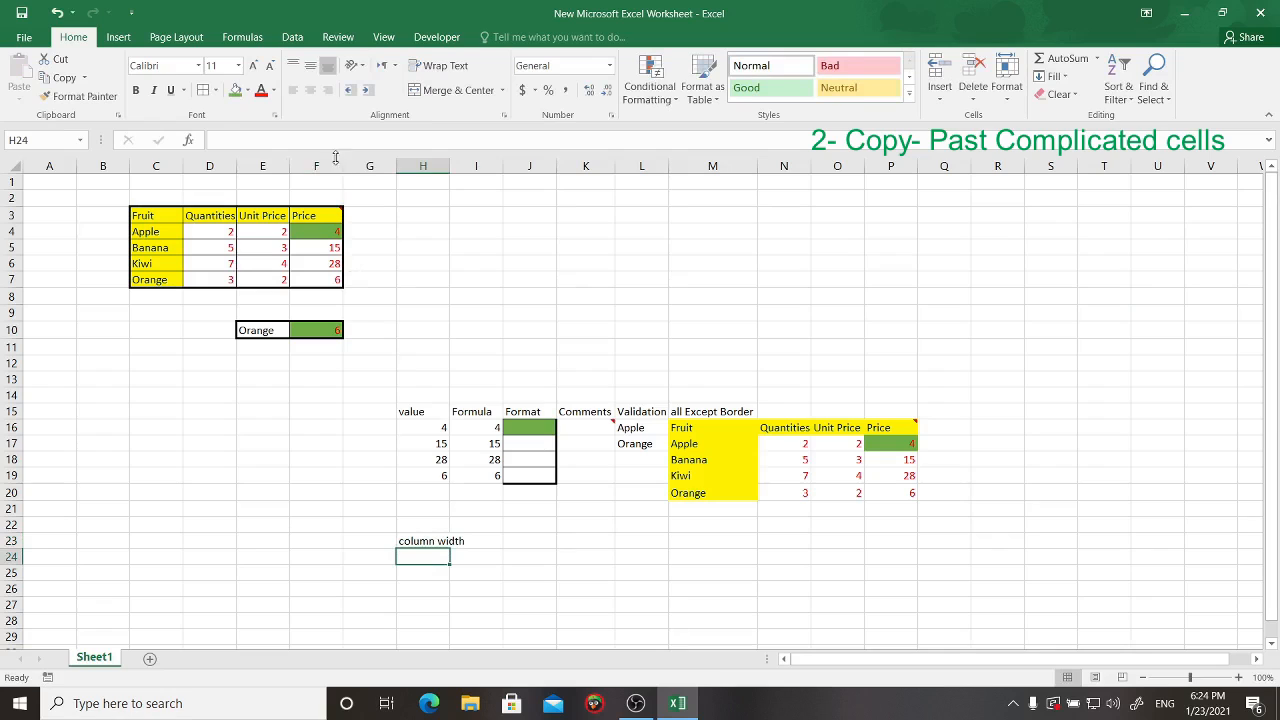
Step: Widen column C, and copy cell C3 onto H24 using Paste Special with Column widths
left_click_drag(181, 166, 226, 176)
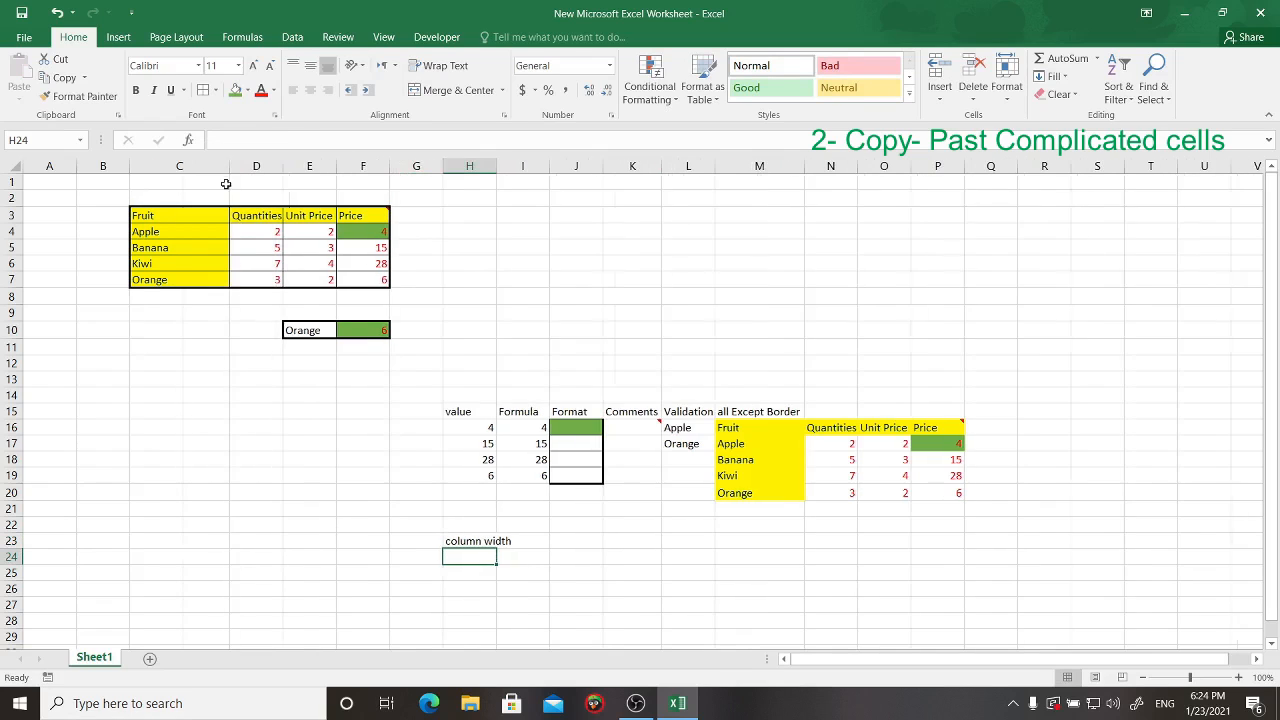
left_click(237, 346)
left_click(174, 215)
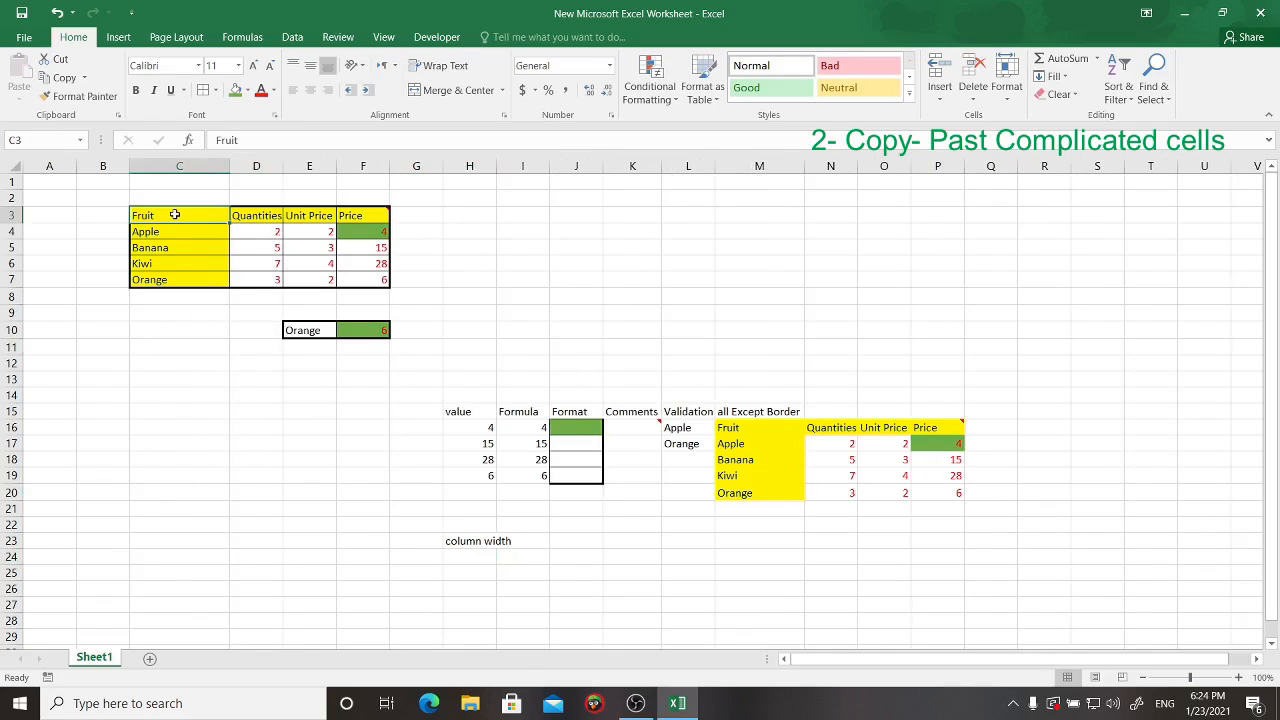
key("ctrl+c")
right_click(471, 556)
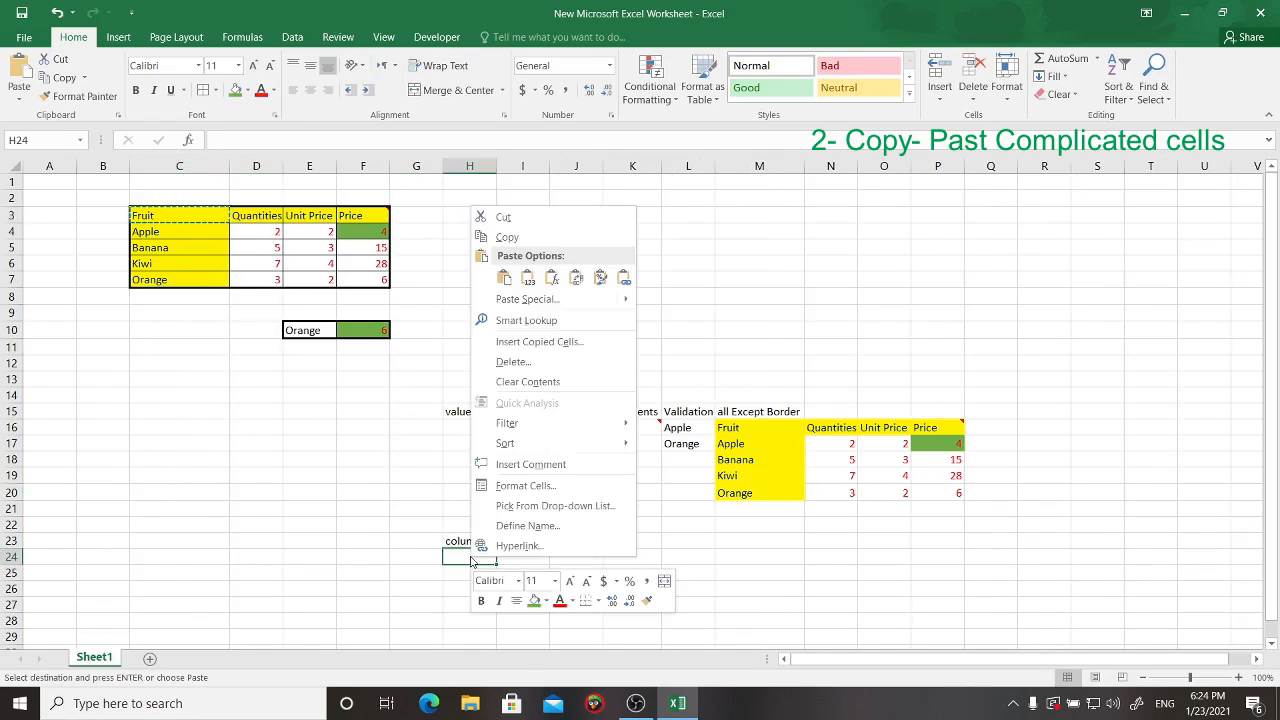
left_click(510, 299)
left_click(571, 236)
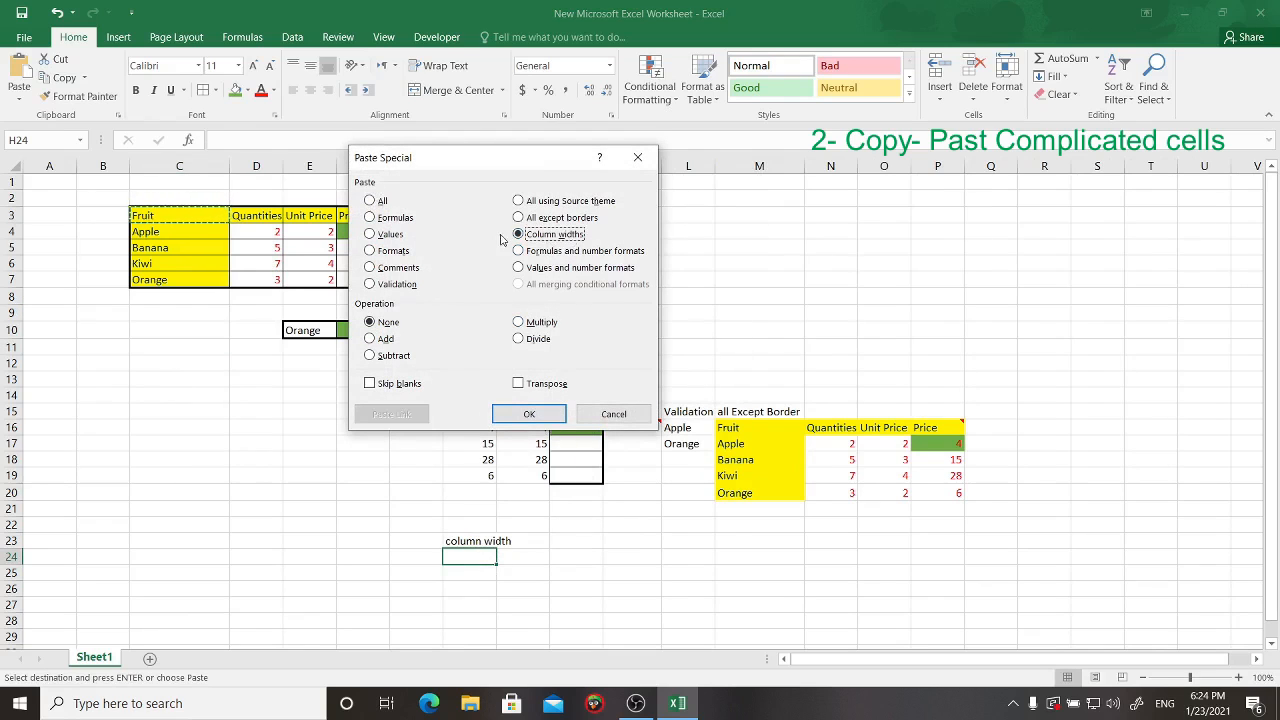
left_click(529, 413)
Step: Paste the copied Fruit cell into H24 and erase its text, keeping only the cell formatting
key("Down")
key("Down")
key("Down")
key("Down")
left_click(529, 557)
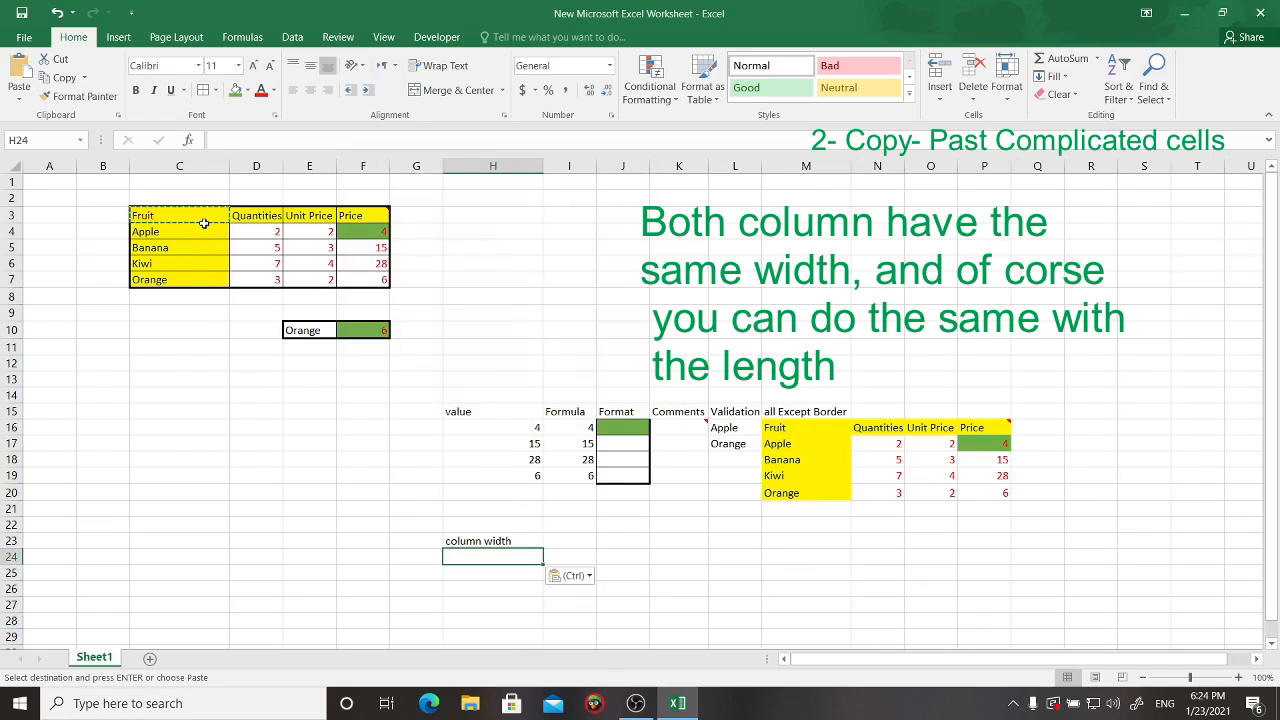
key("Return")
type(".")
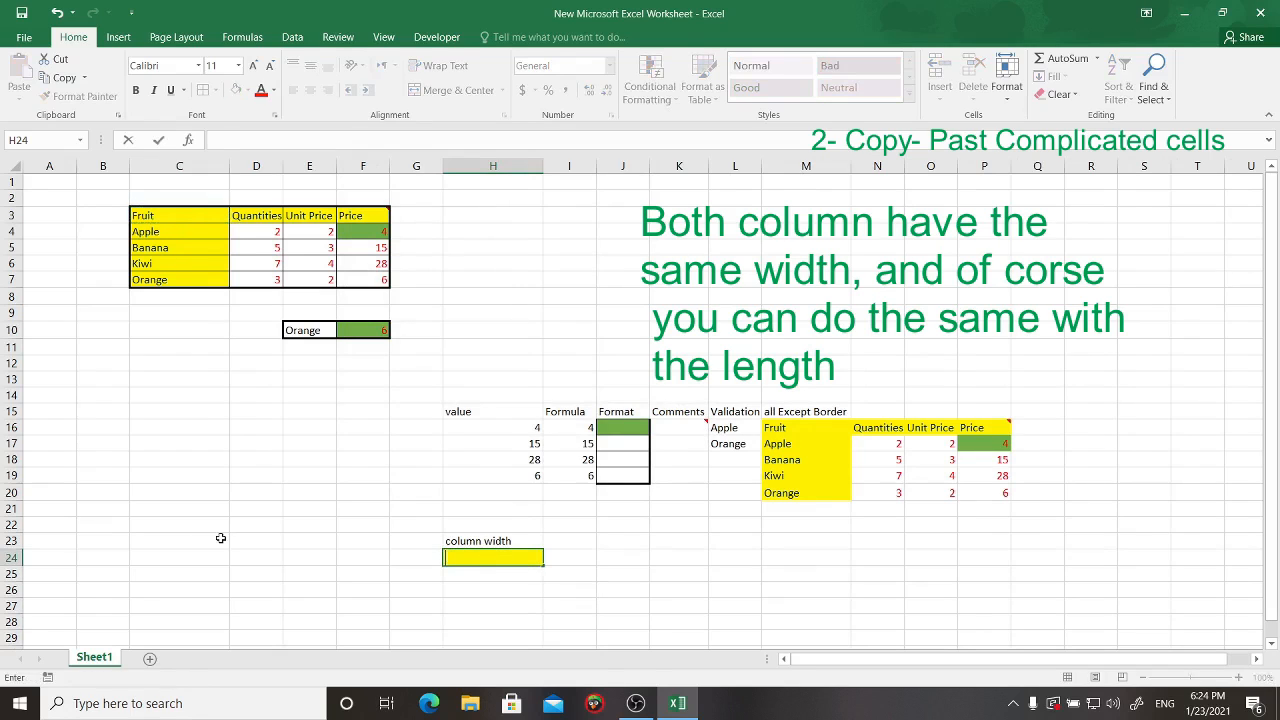
left_click(585, 537)
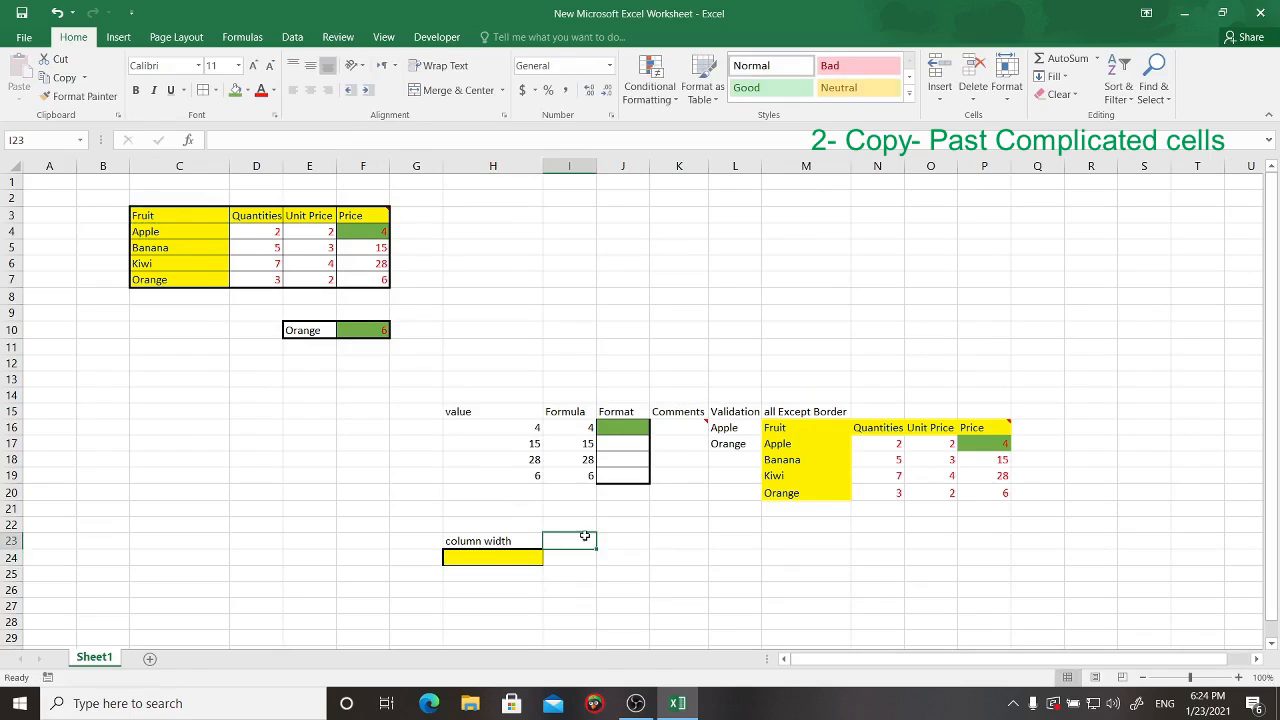
Step: Enter the label "Formula and number Format" in cell J23
left_click(636, 539)
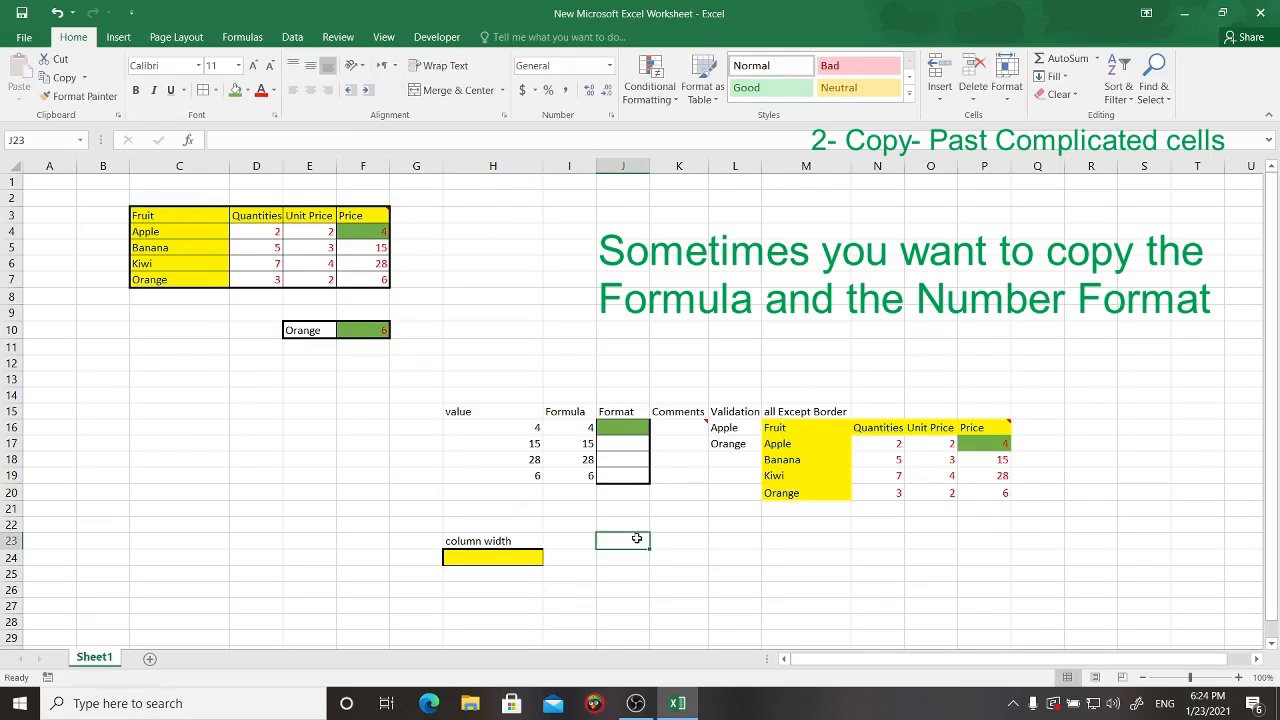
type("Formula and")
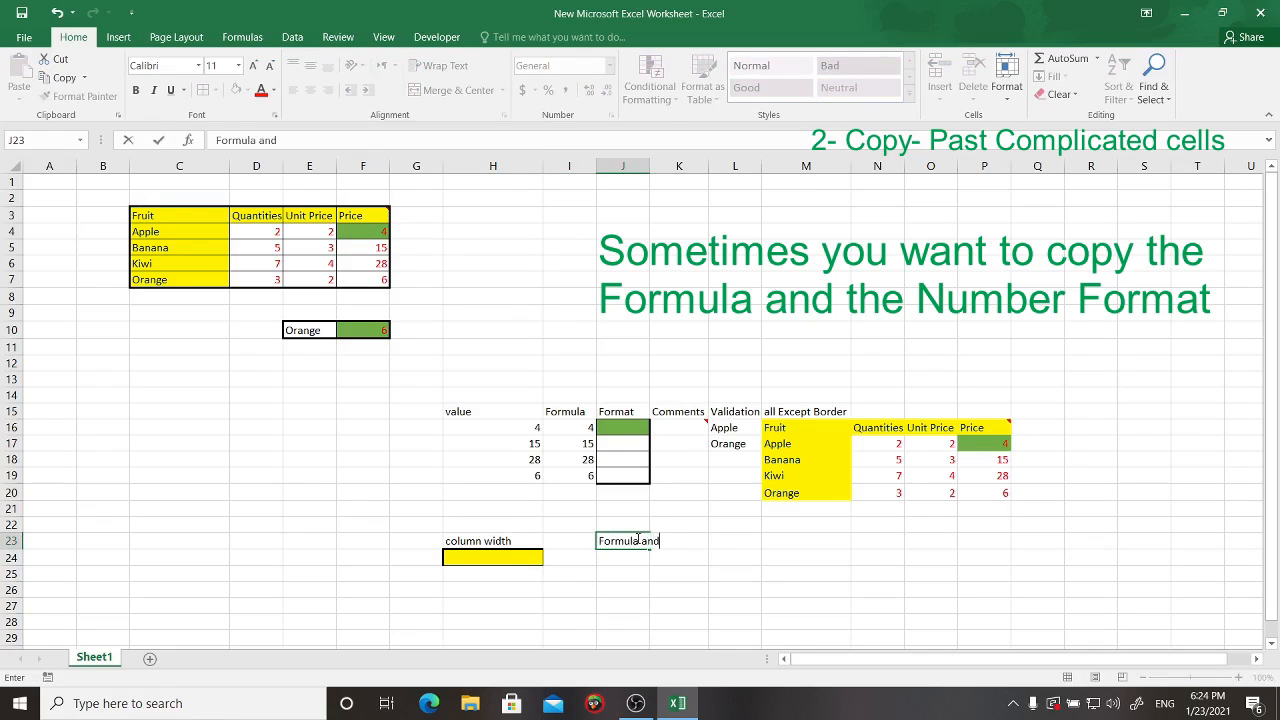
type(" number Format")
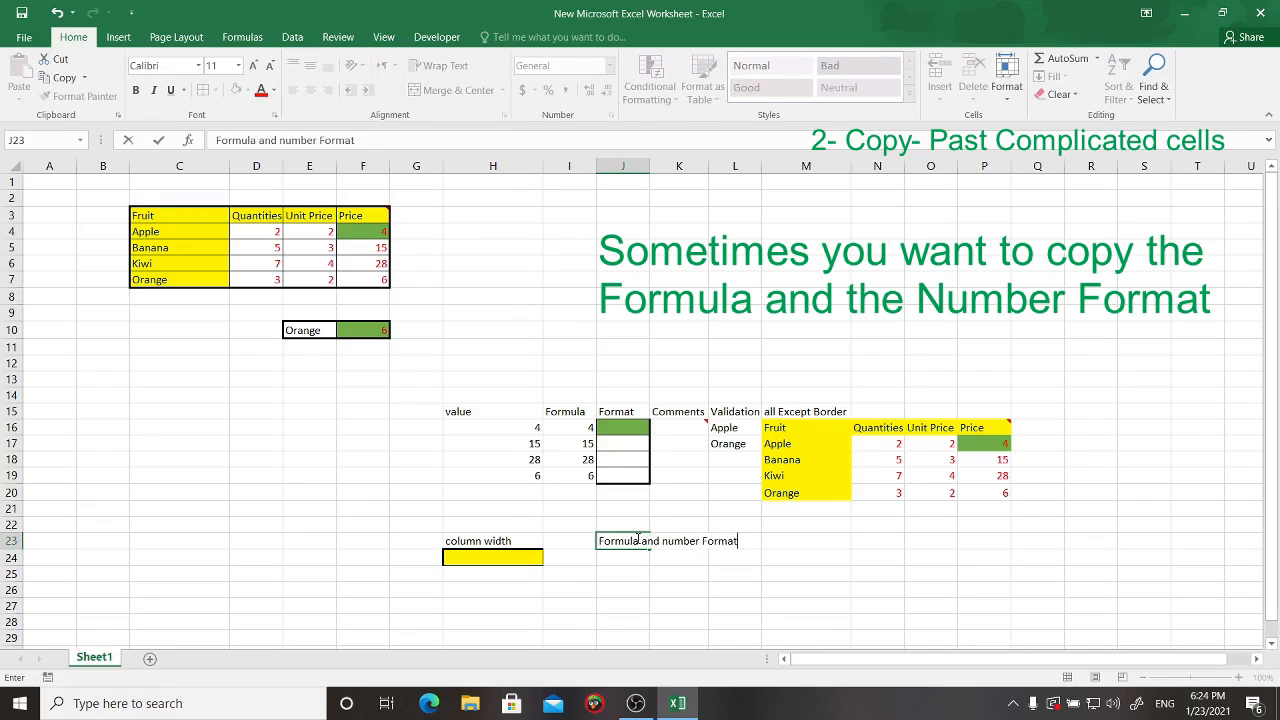
key("Return")
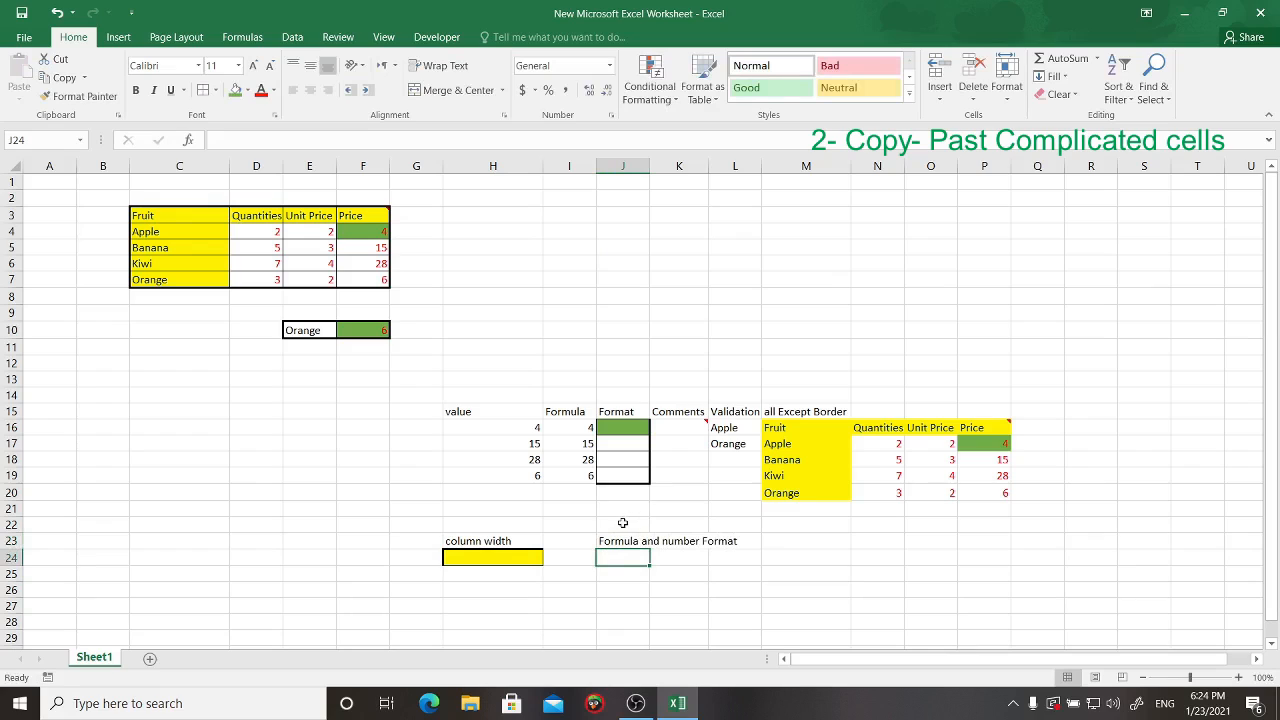
left_click(614, 542)
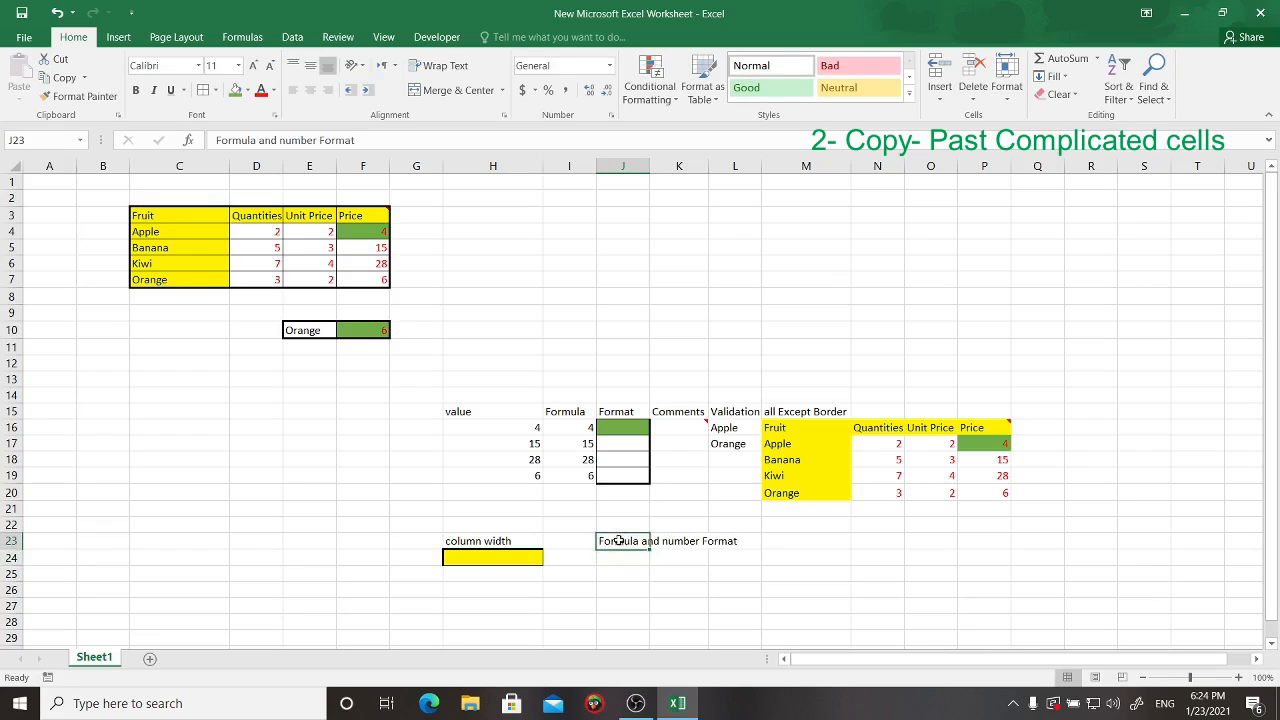
Step: Copy the prices F4:F7 and paste them at J24 using Paste Special with Formulas and number formats
left_click(616, 558)
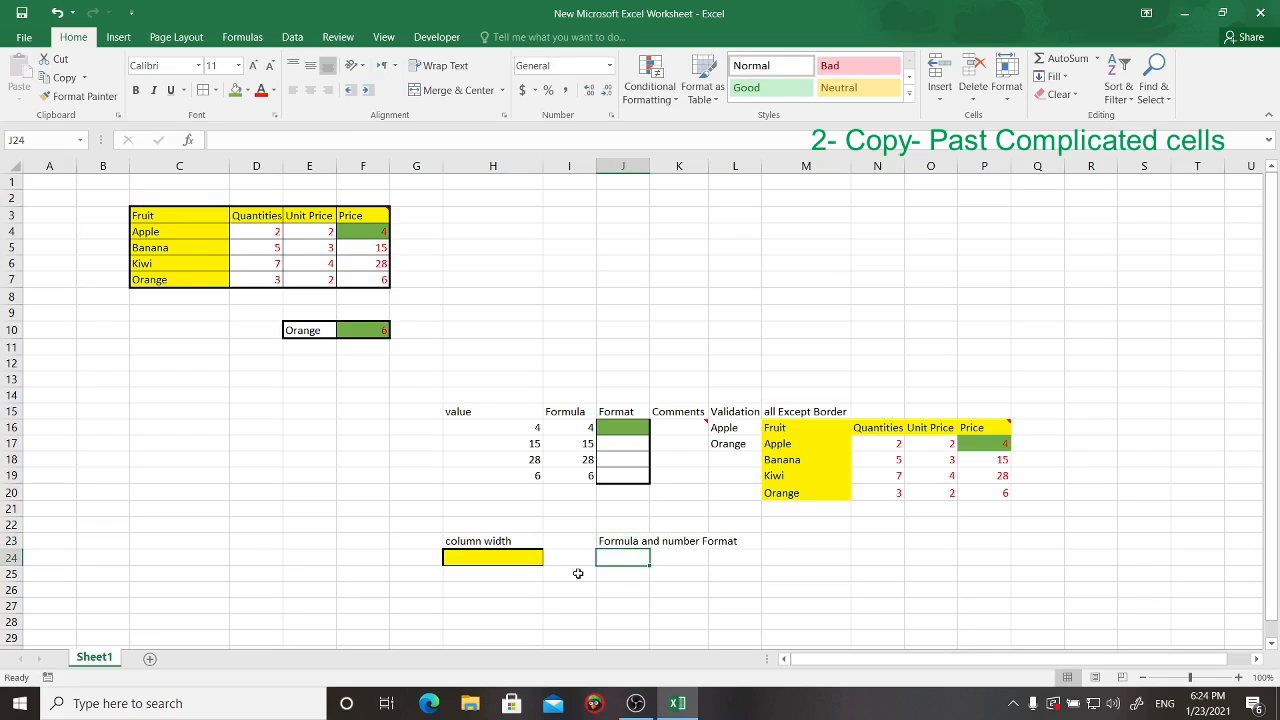
left_click_drag(368, 233, 368, 283)
right_click(364, 232)
left_click(386, 265)
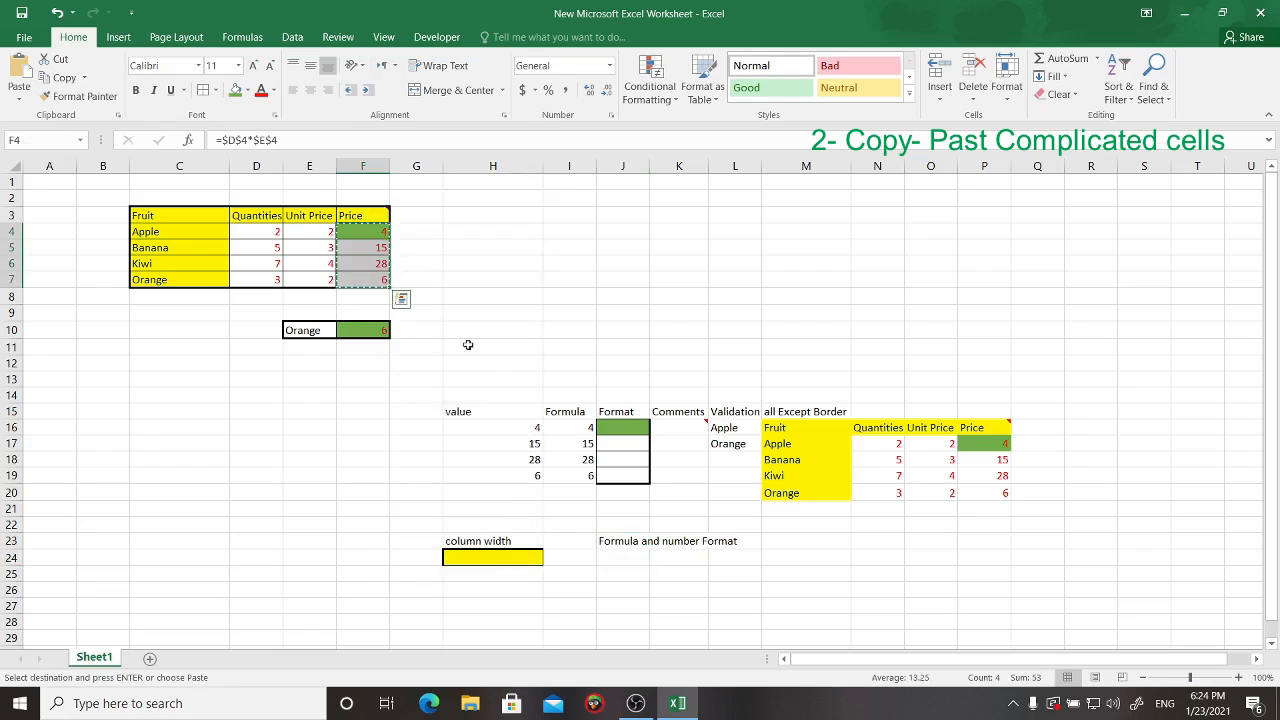
left_click(638, 559)
right_click(633, 558)
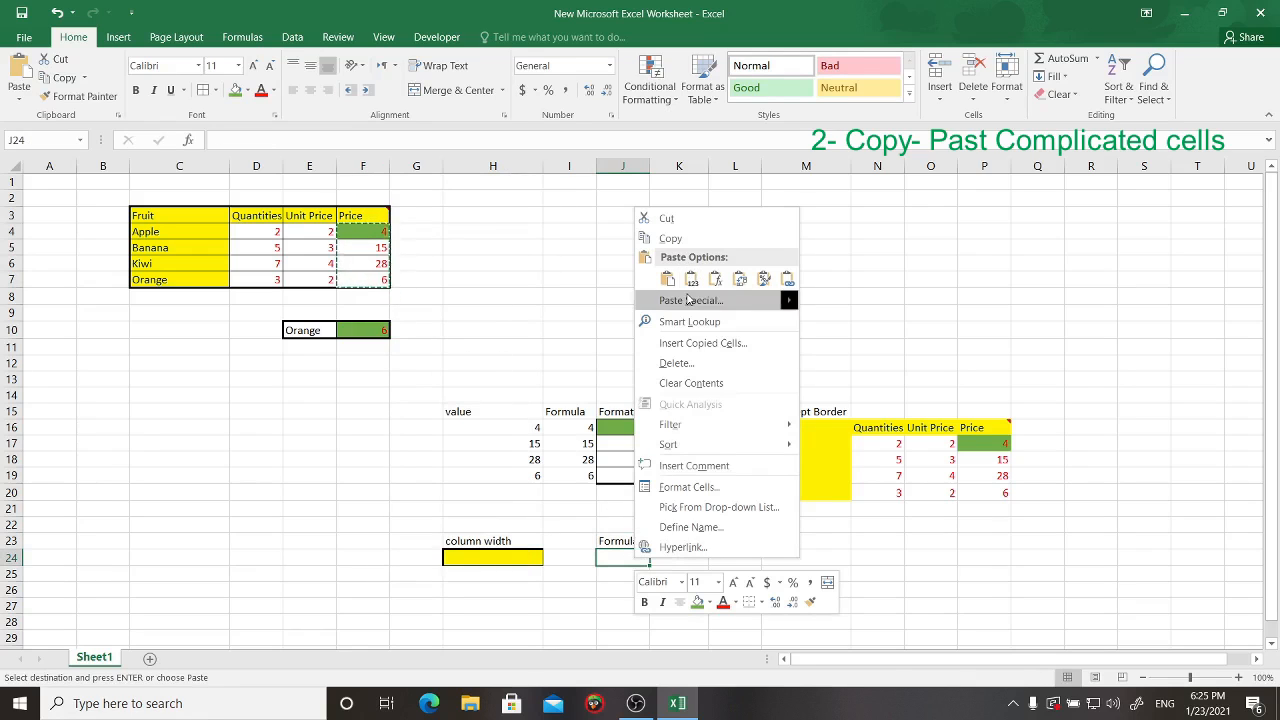
left_click(688, 298)
left_click(716, 249)
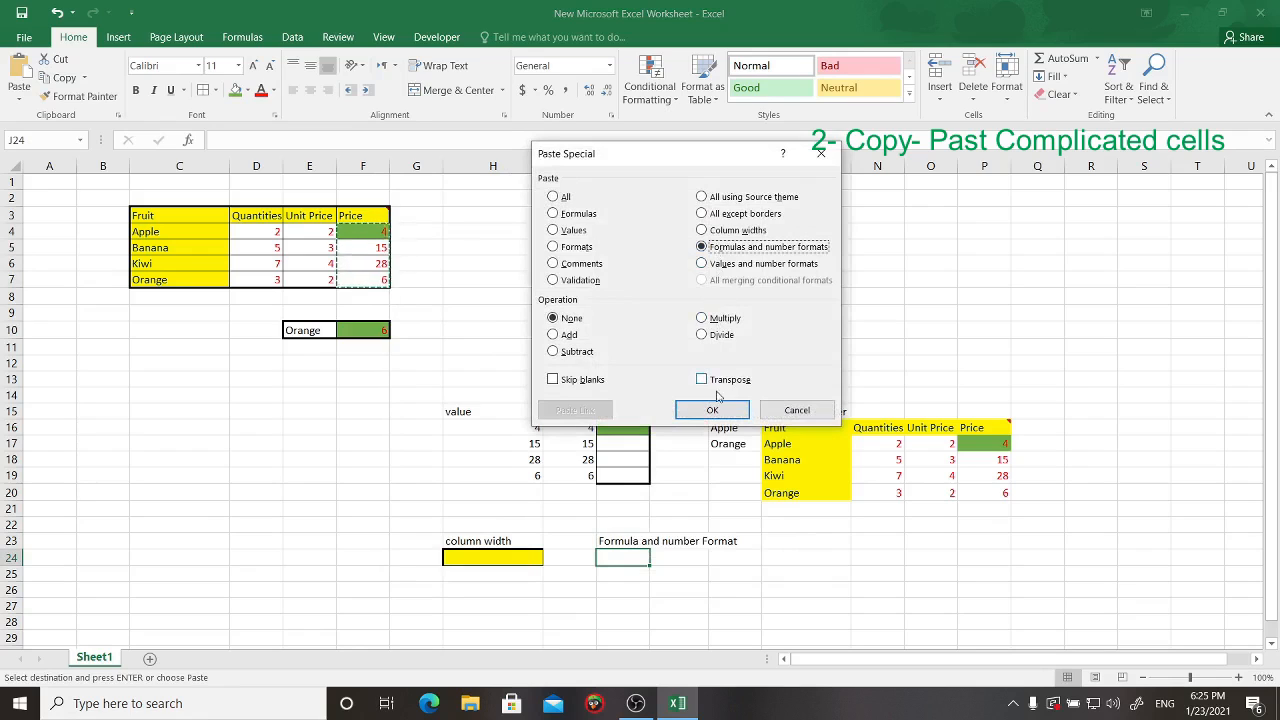
left_click(716, 410)
Step: Clear the pasted prices from the cells below the "Formula and number Format" label
left_click(655, 562)
left_click(641, 558)
left_click_drag(672, 557, 614, 606)
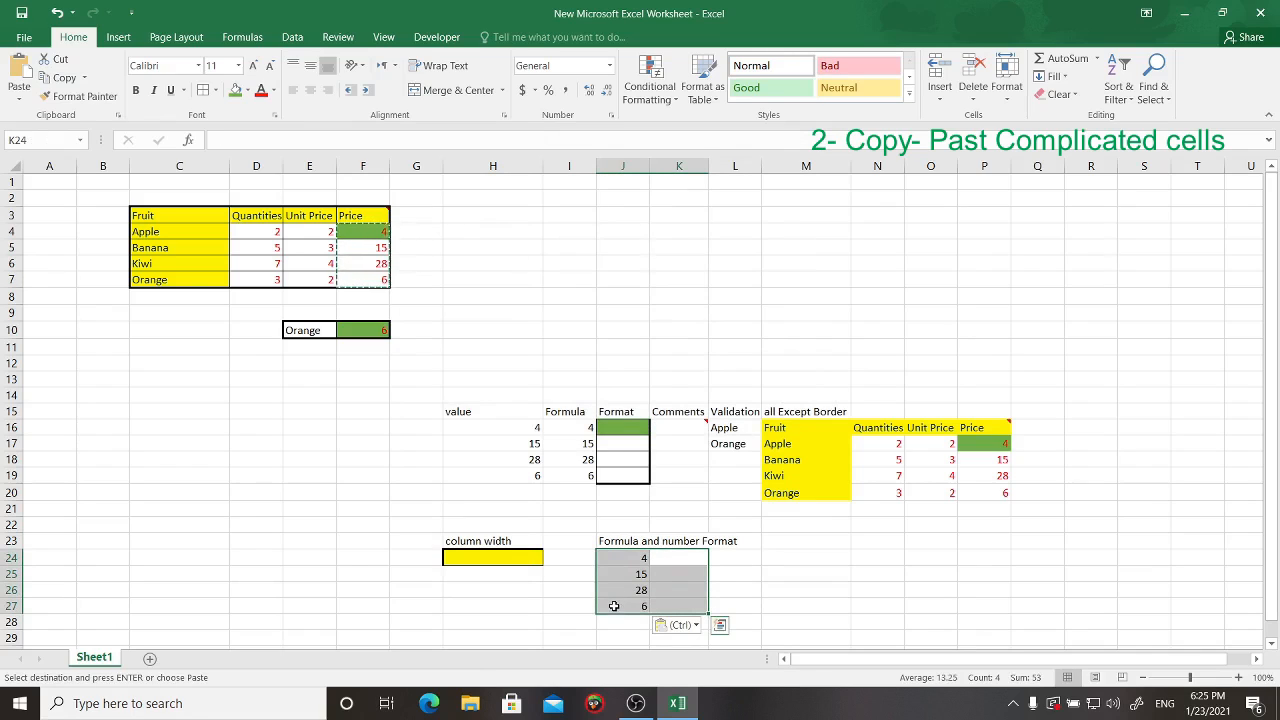
key("Delete")
Step: Apply the dollar accounting format without decimals to the prices in F4:F7
left_click_drag(367, 232, 367, 279)
left_click(535, 91)
left_click(607, 91)
left_click(607, 91)
left_click(532, 252)
Step: Copy the dollar-formatted prices F4:F7 and paste them at J24 using Paste Special with Formulas and number formats
left_click_drag(367, 232, 367, 279)
right_click(364, 235)
left_click(400, 264)
left_click(622, 557)
right_click(622, 558)
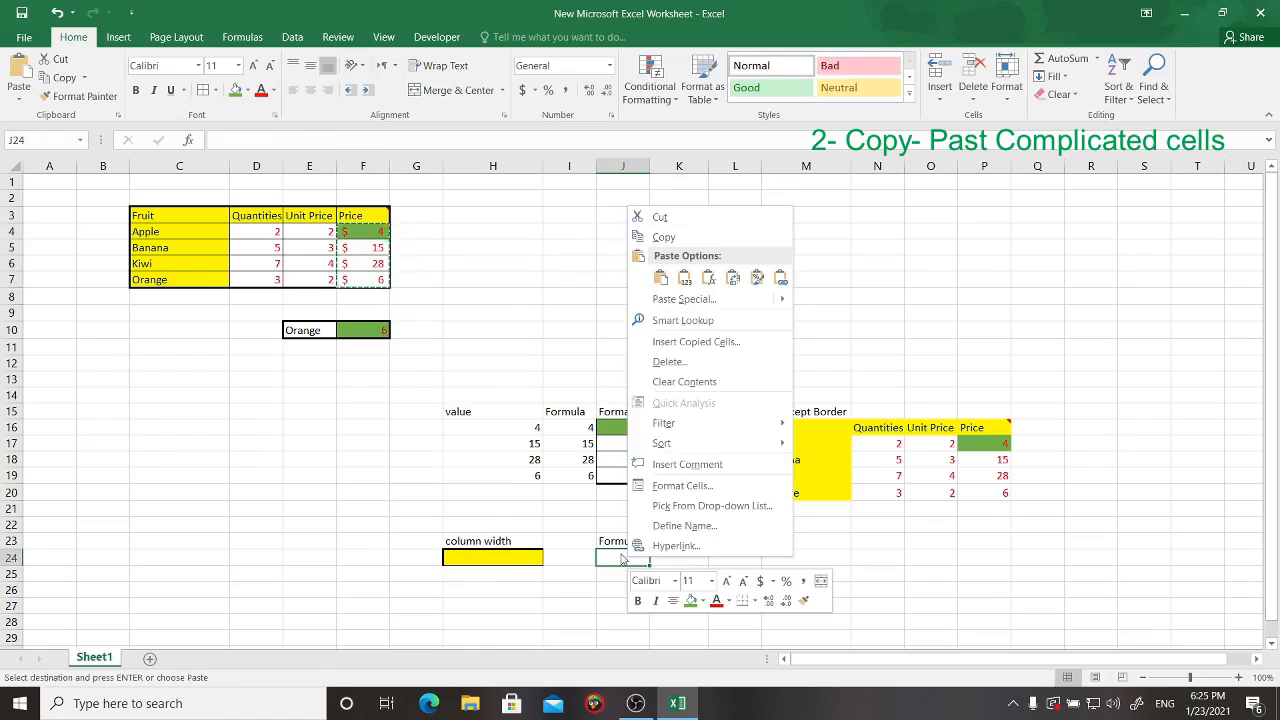
left_click(684, 299)
left_click(713, 246)
left_click(711, 408)
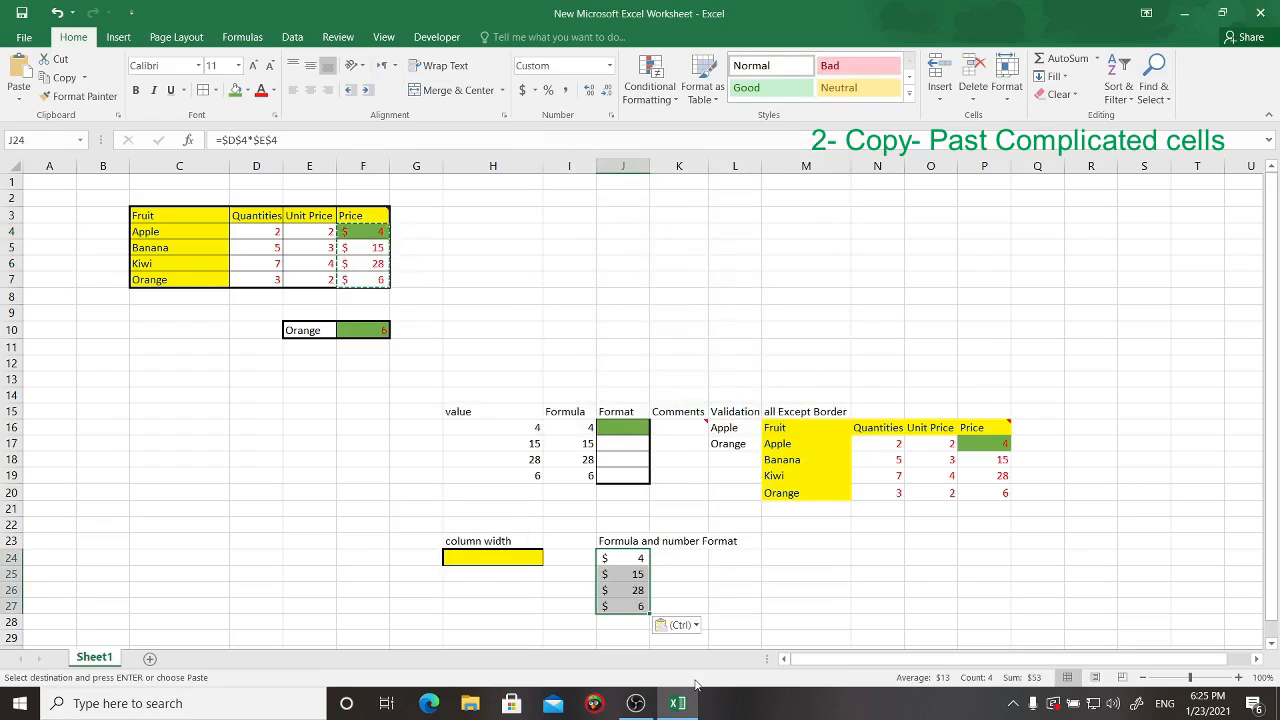
Step: Inspect the formula in J24 to check what was pasted, and leave it without editing
left_click(605, 558)
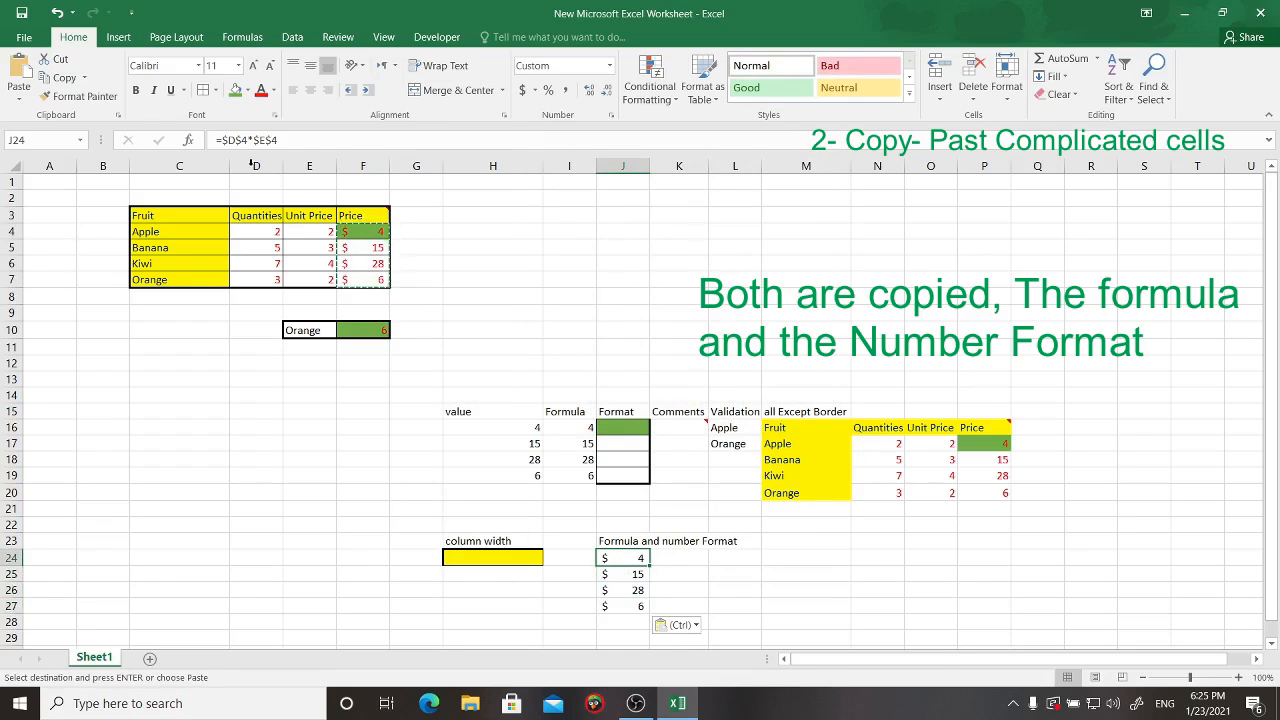
double_click(636, 558)
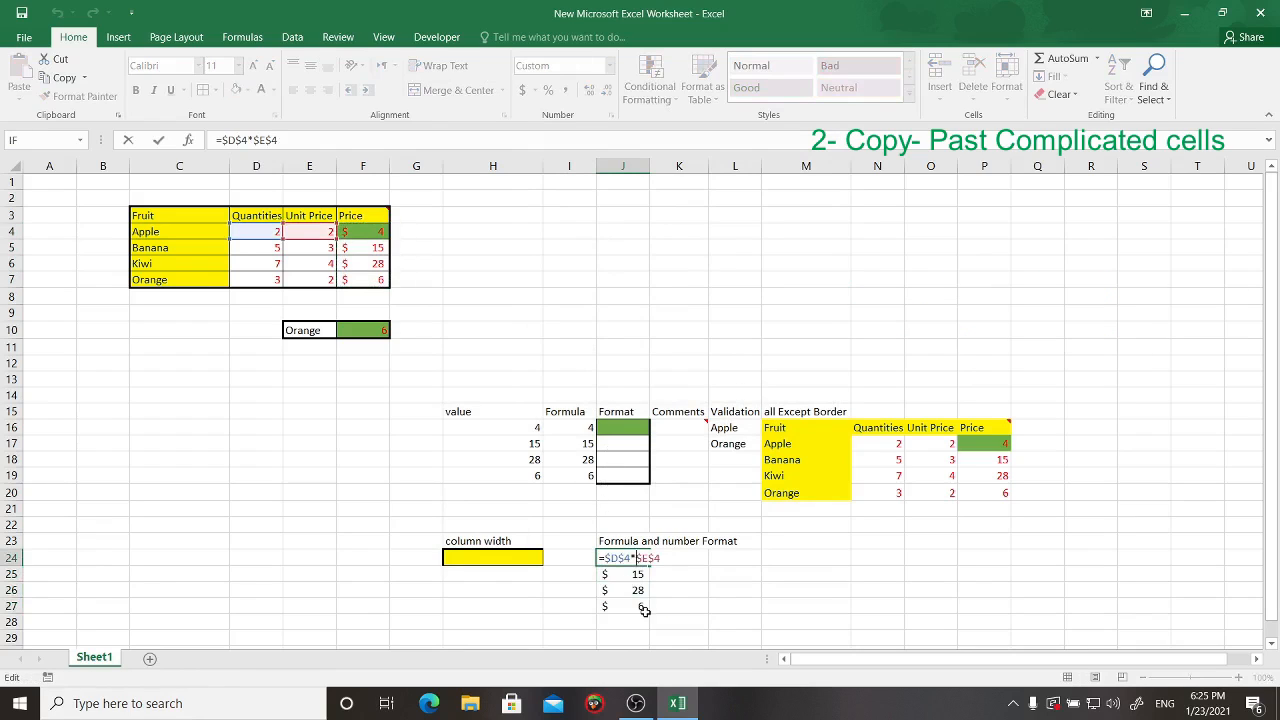
left_click(797, 542)
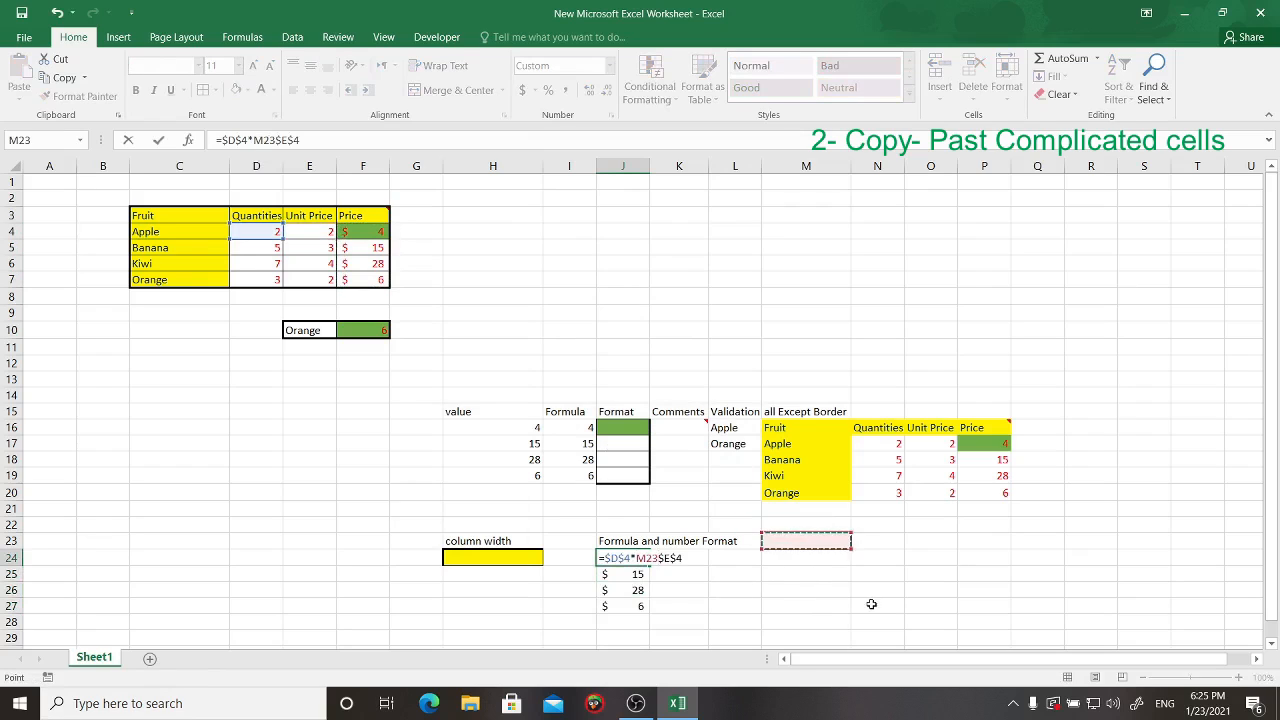
key("Escape")
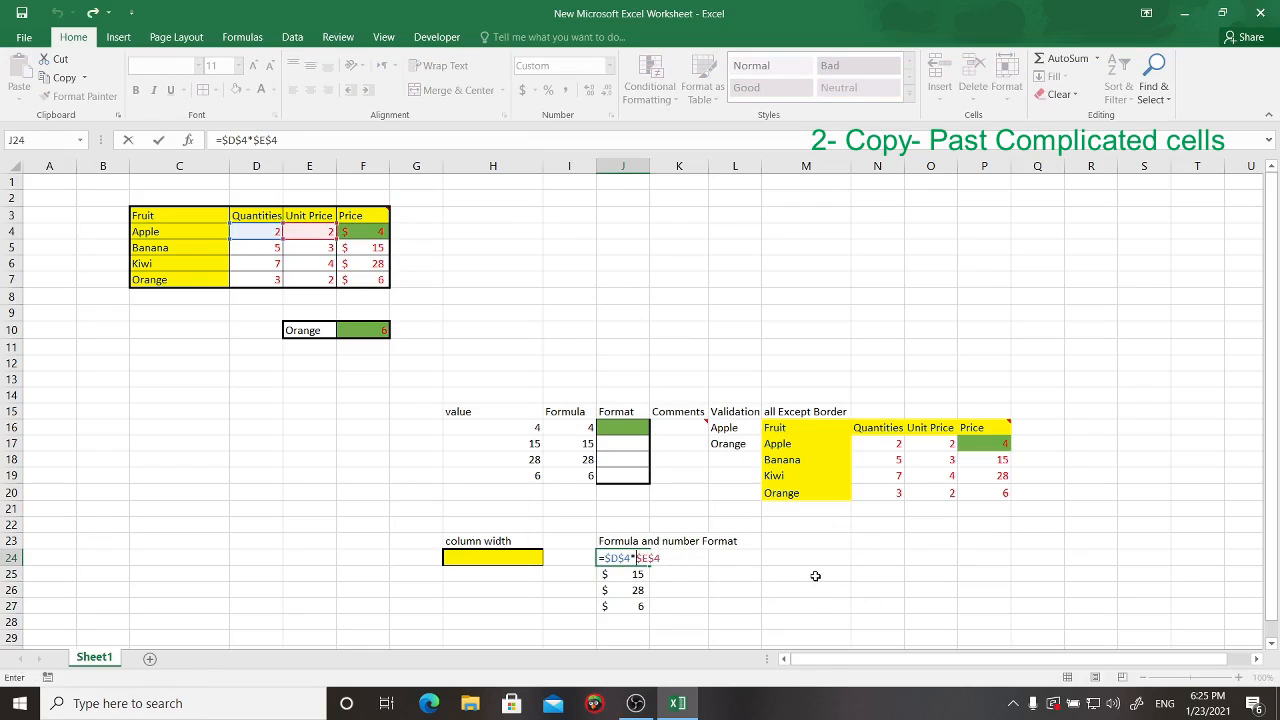
Step: Enter the label "Value and the Number Format" in cell M23
left_click(811, 549)
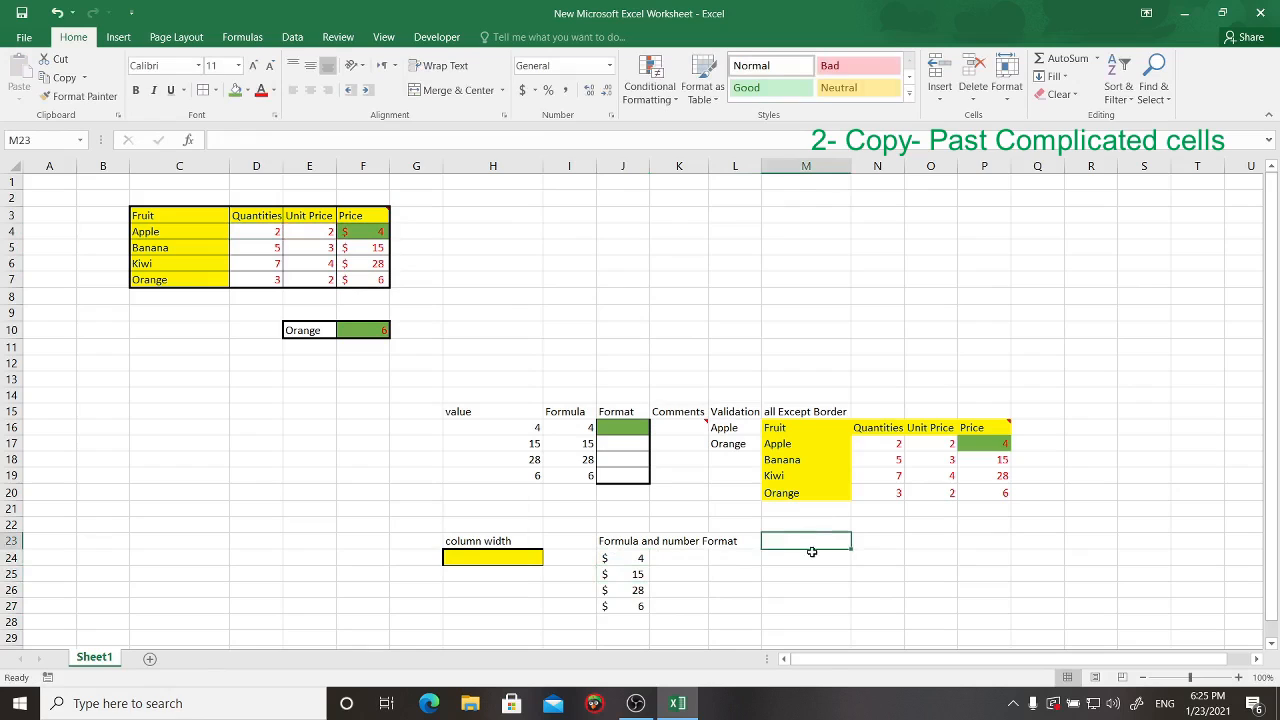
type("Val")
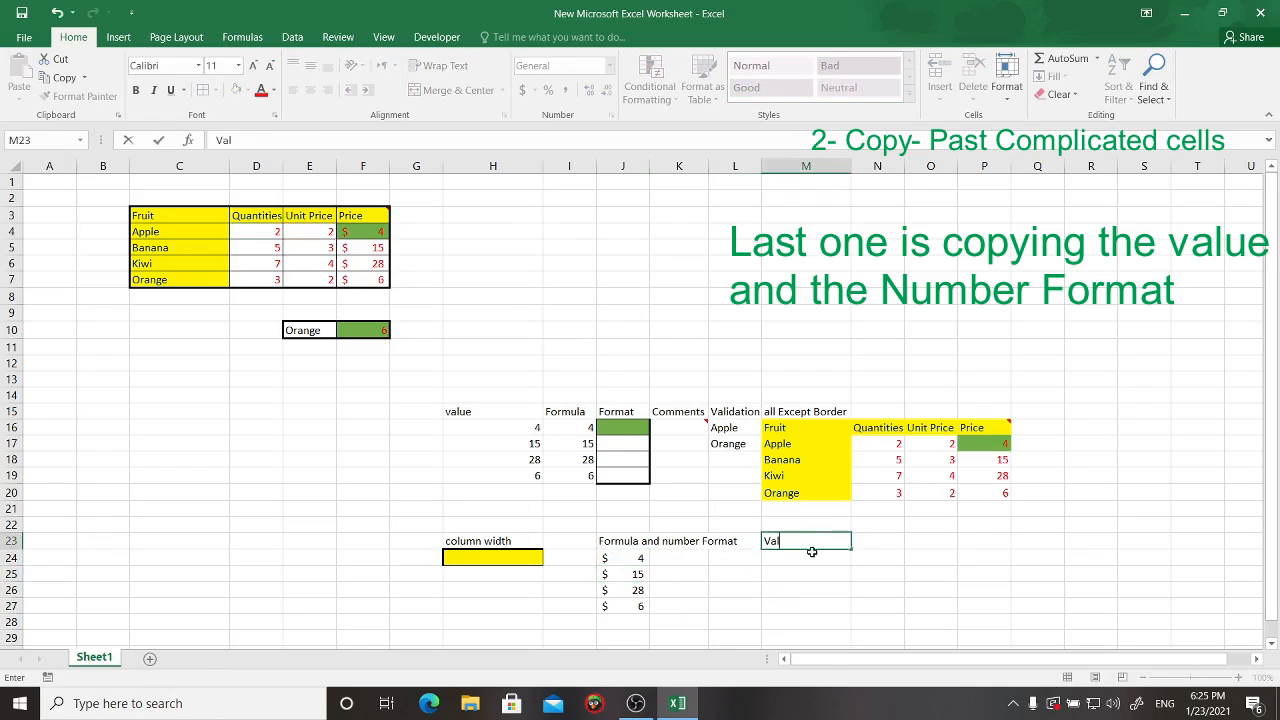
type("ue and the Number")
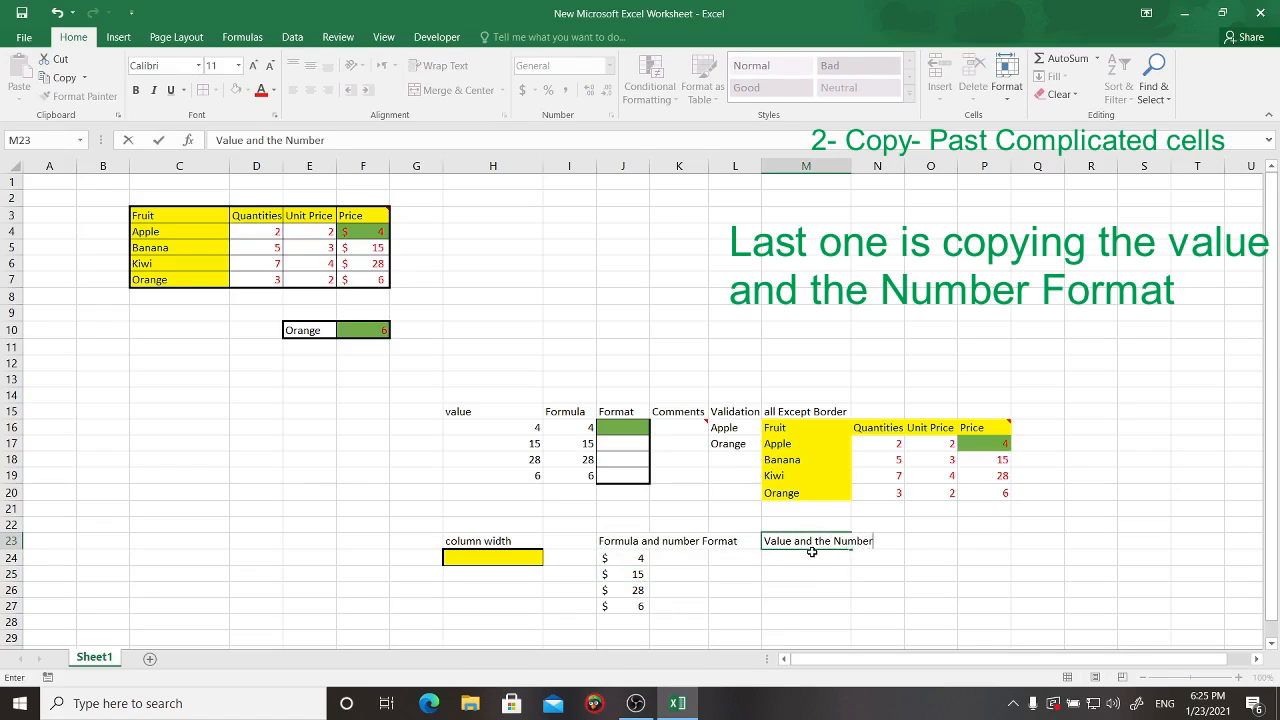
type(" Format")
key("Return")
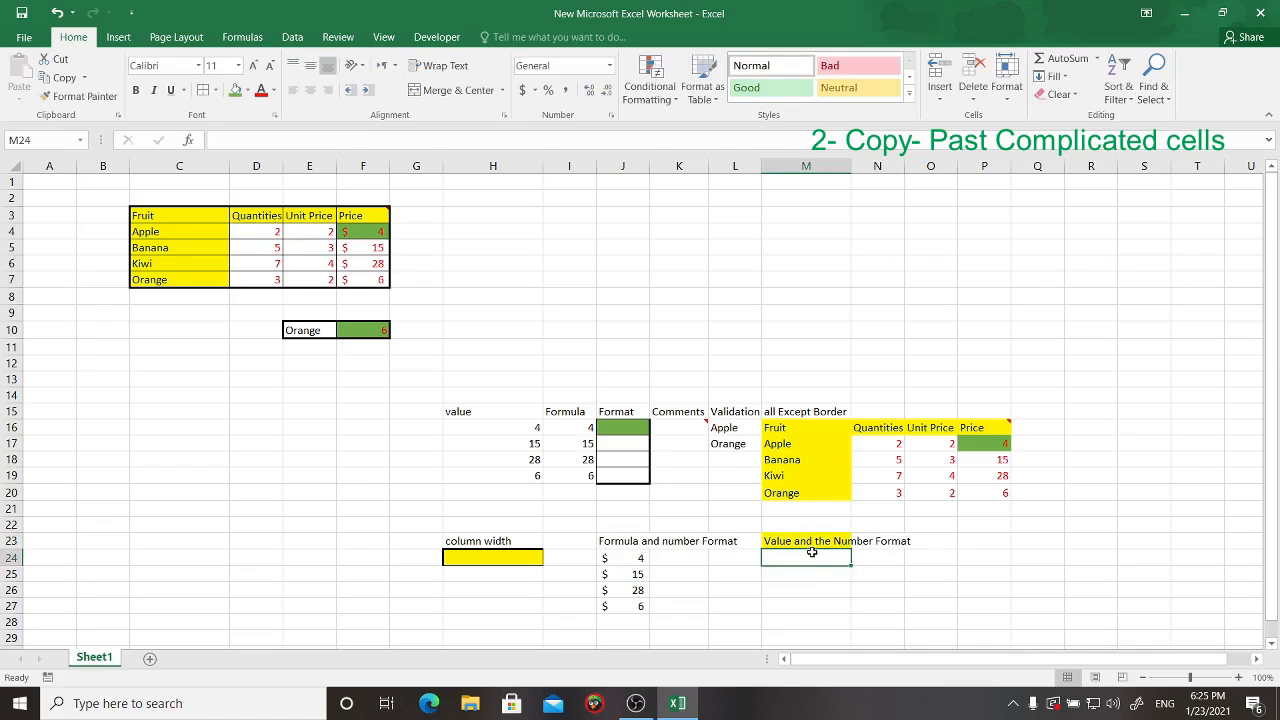
Step: Remove the fill color from the cells M22:N24 around the new label
left_click_drag(785, 560, 785, 560)
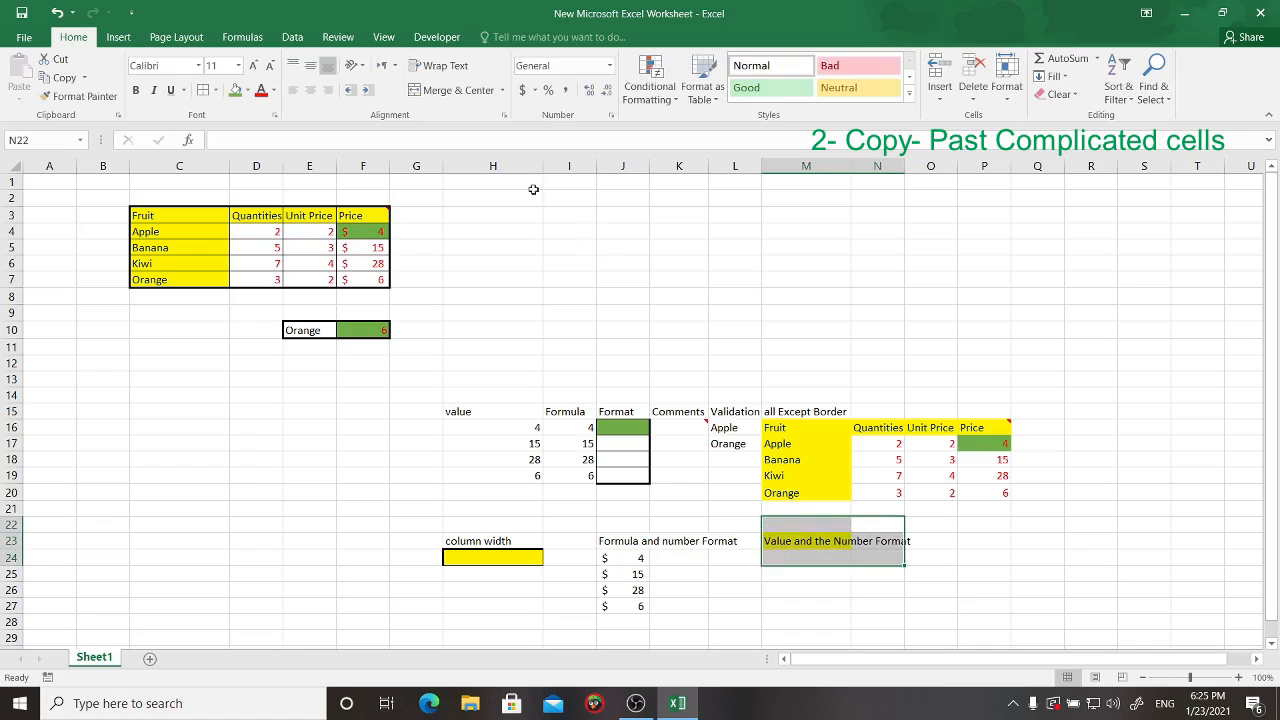
left_click(247, 90)
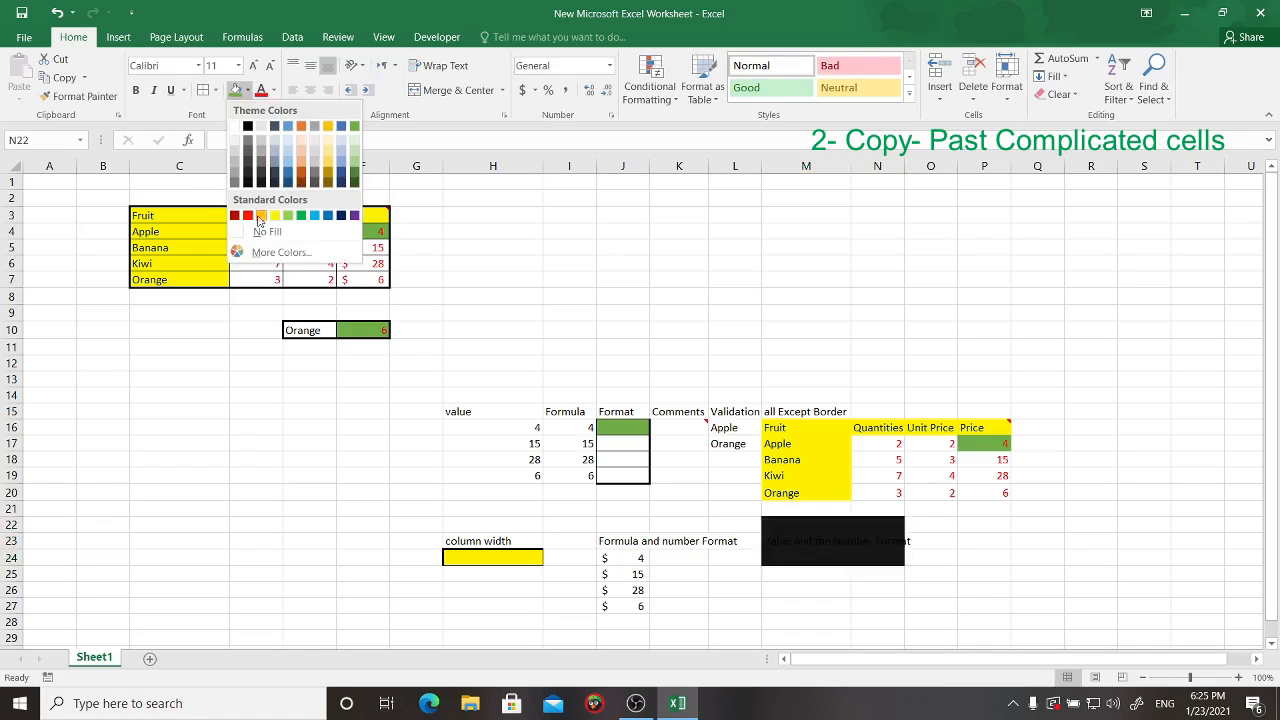
left_click(255, 233)
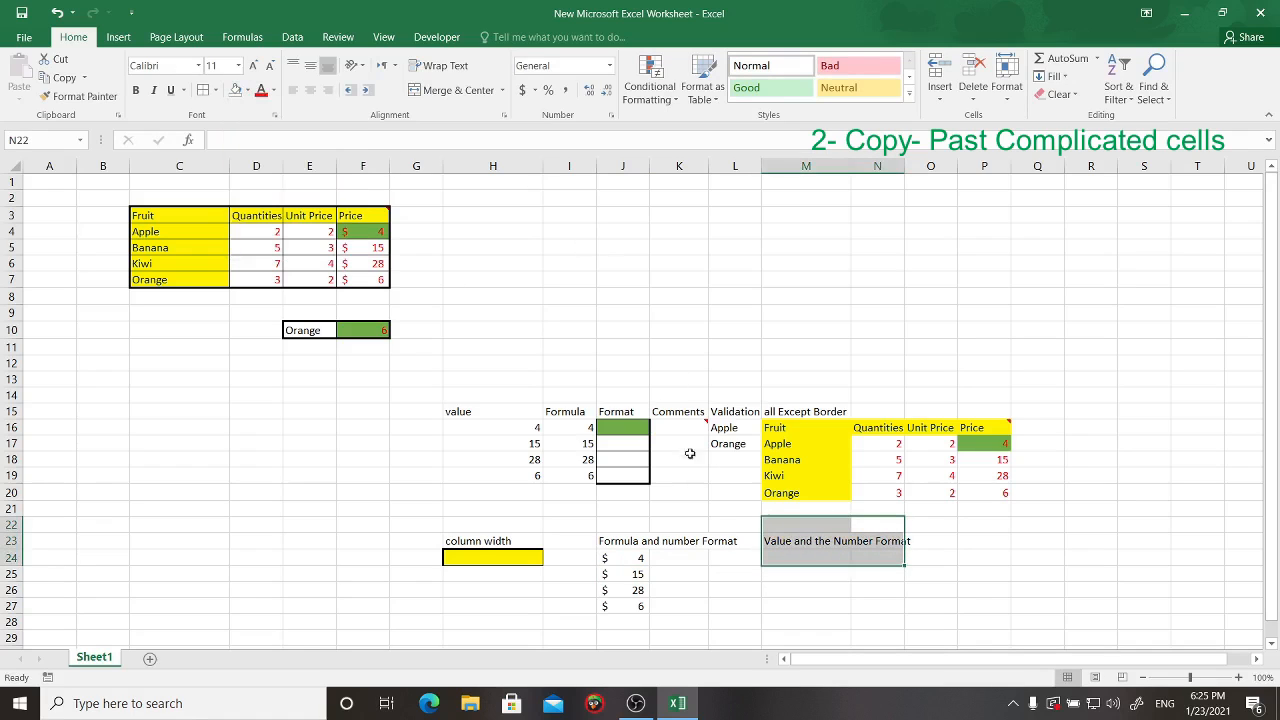
Step: Copy the prices F4:F7 and paste them into M24:M27 using Paste Special with Values and number formats
left_click(812, 553)
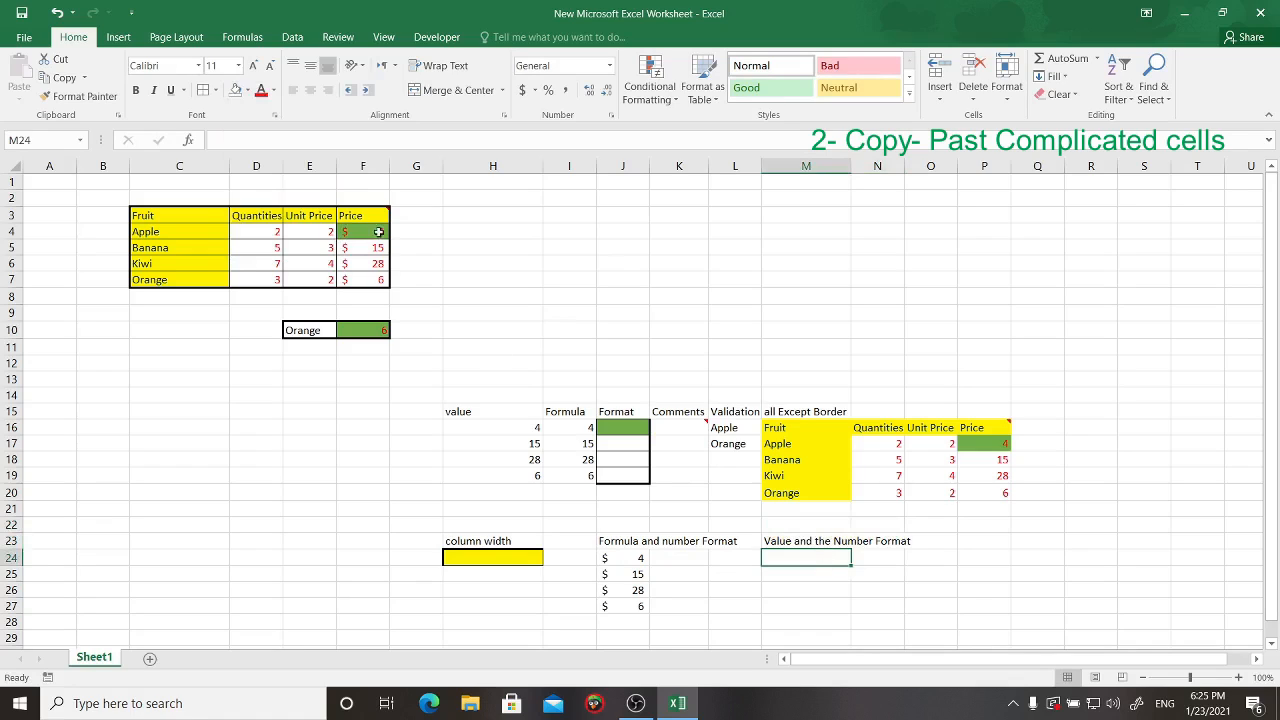
left_click_drag(357, 231, 350, 278)
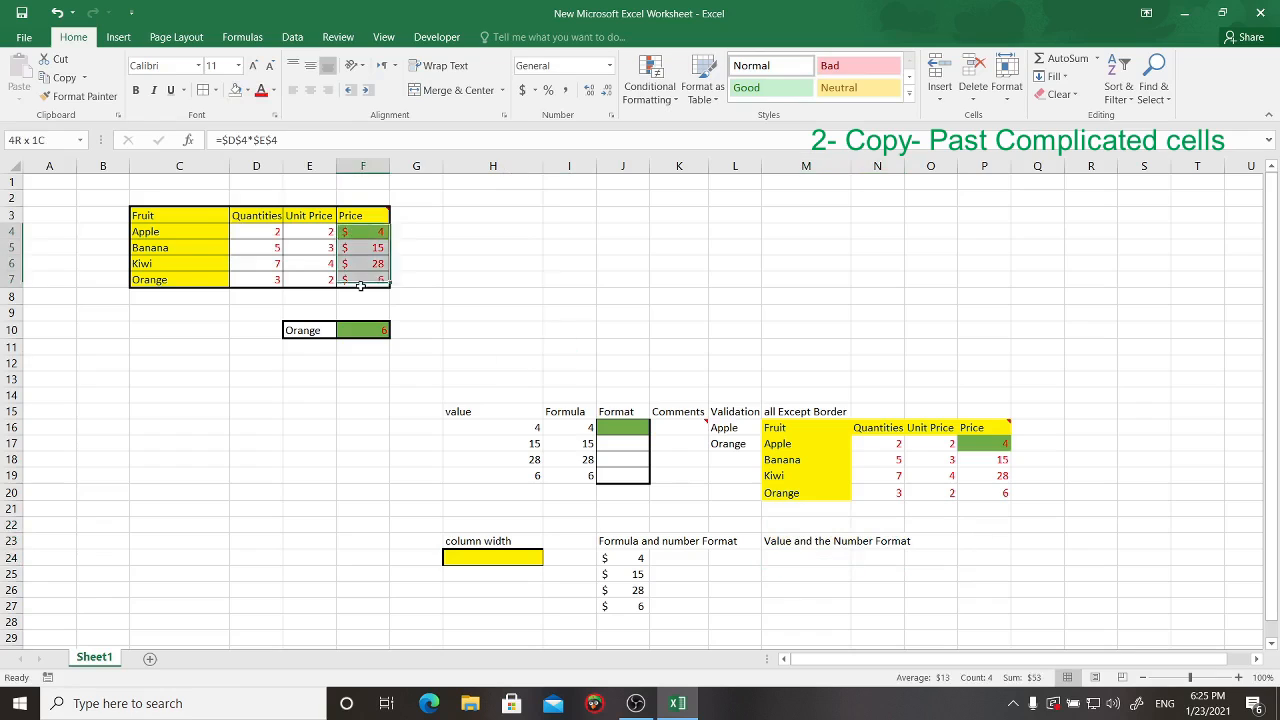
right_click(356, 232)
left_click(391, 263)
left_click_drag(798, 554, 809, 608)
right_click(794, 562)
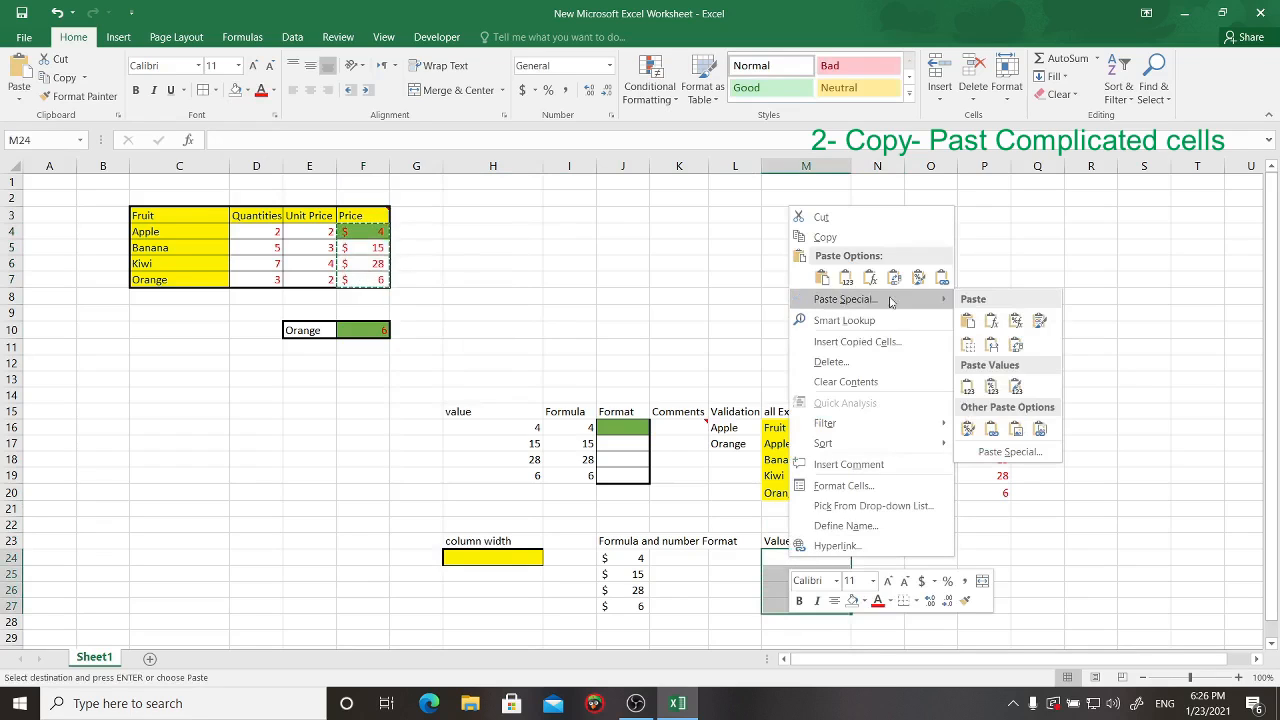
left_click(830, 299)
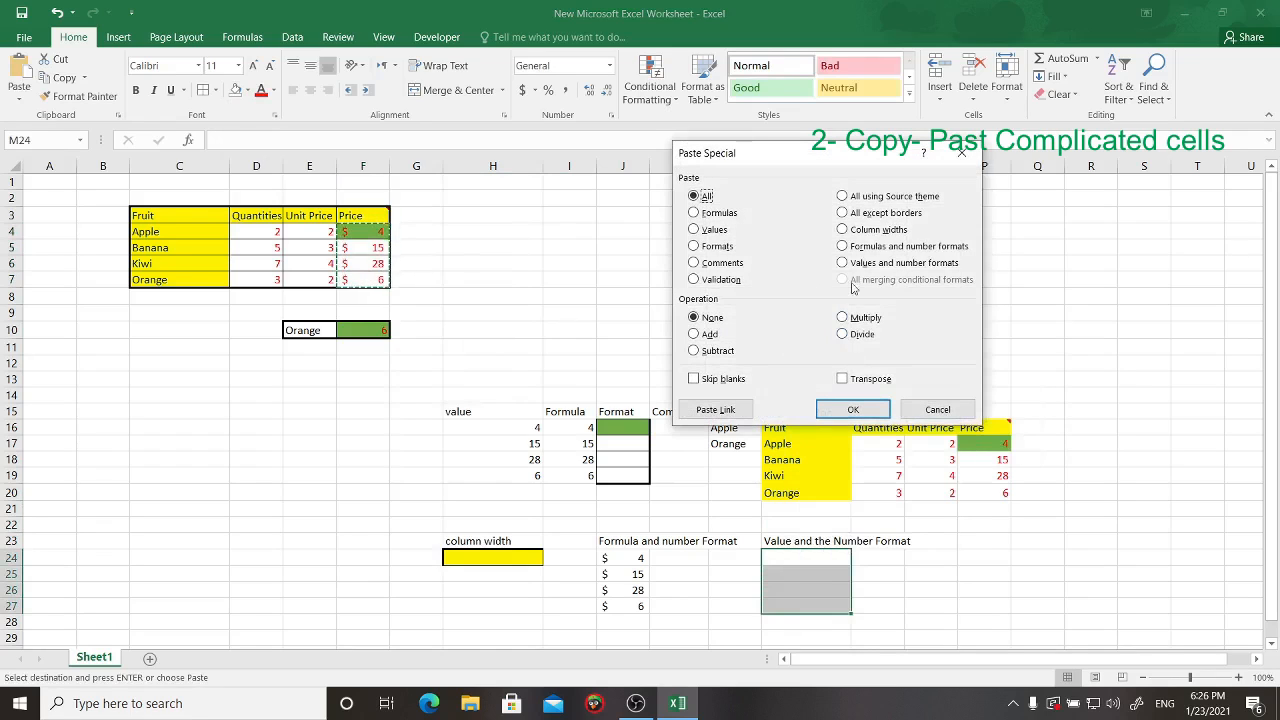
left_click(843, 262)
left_click(853, 409)
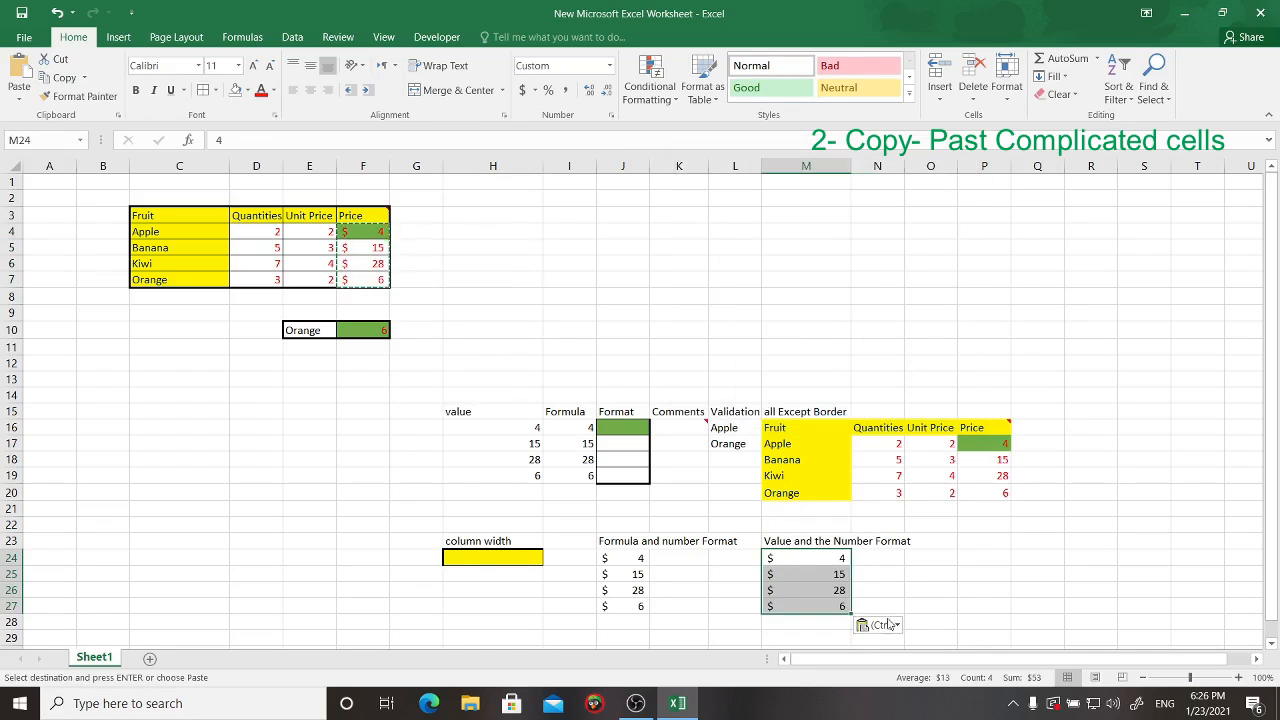
Step: Inspect the contents of the pasted cells in M24:M27 to check what was copied, and leave them without editing
key("Down")
key("Down")
key("Down")
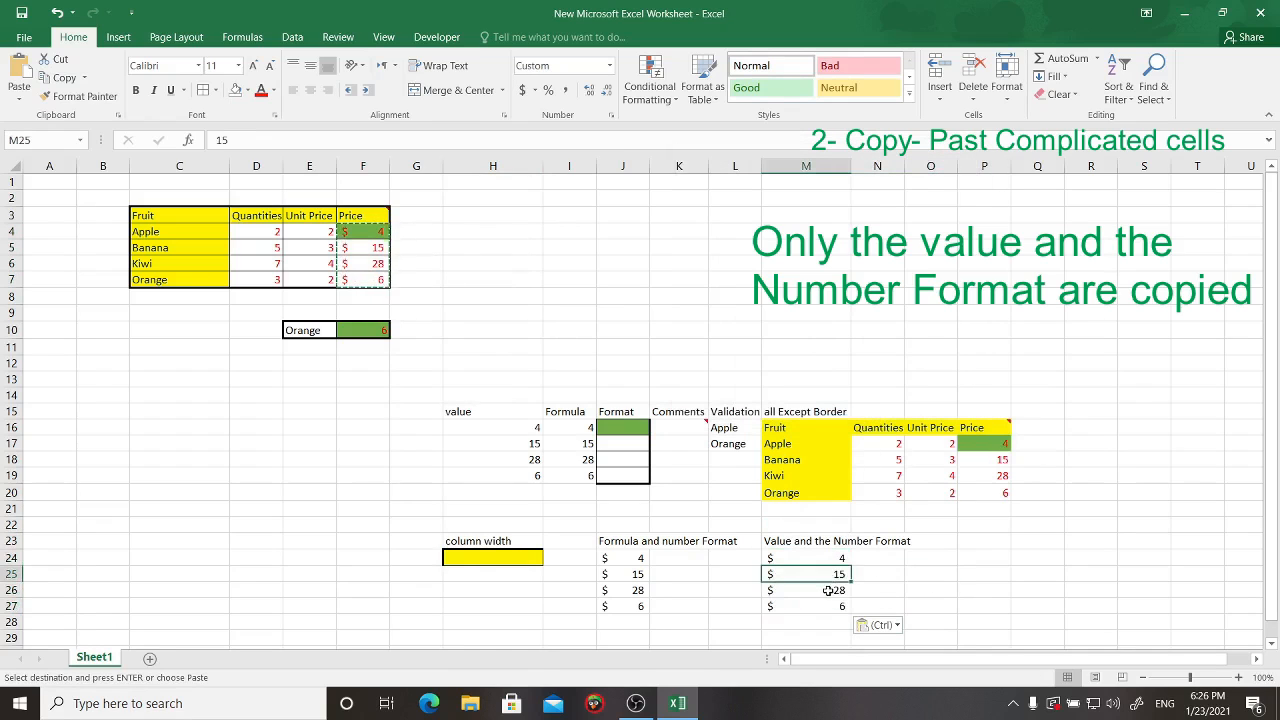
double_click(834, 557)
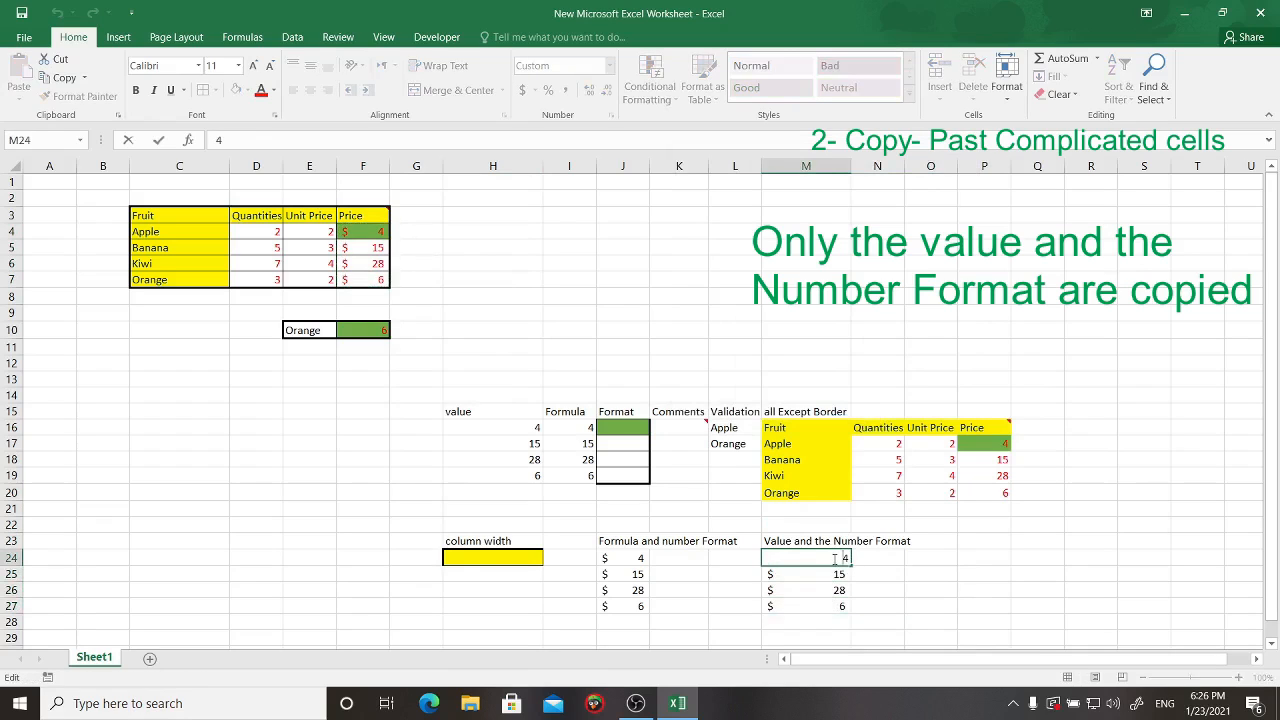
left_click(880, 578)
left_click(879, 589)
left_click(830, 573)
double_click(829, 566)
left_click(827, 557)
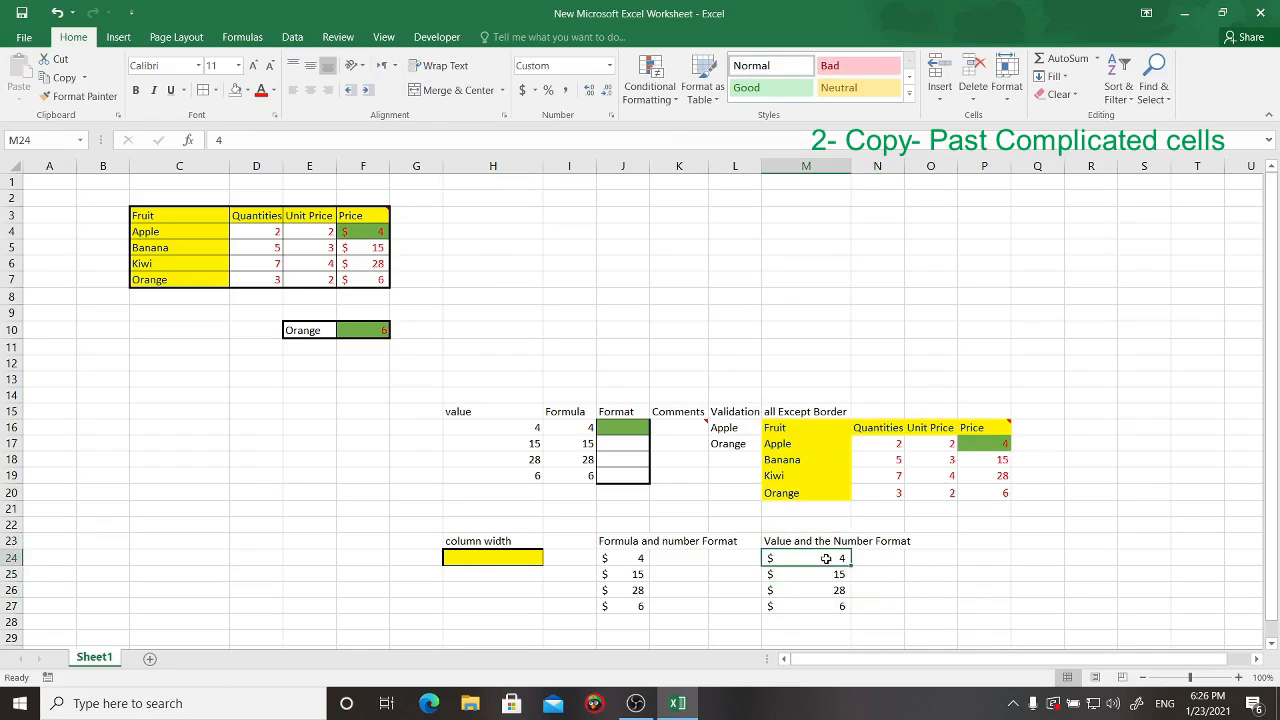
left_click(828, 623)
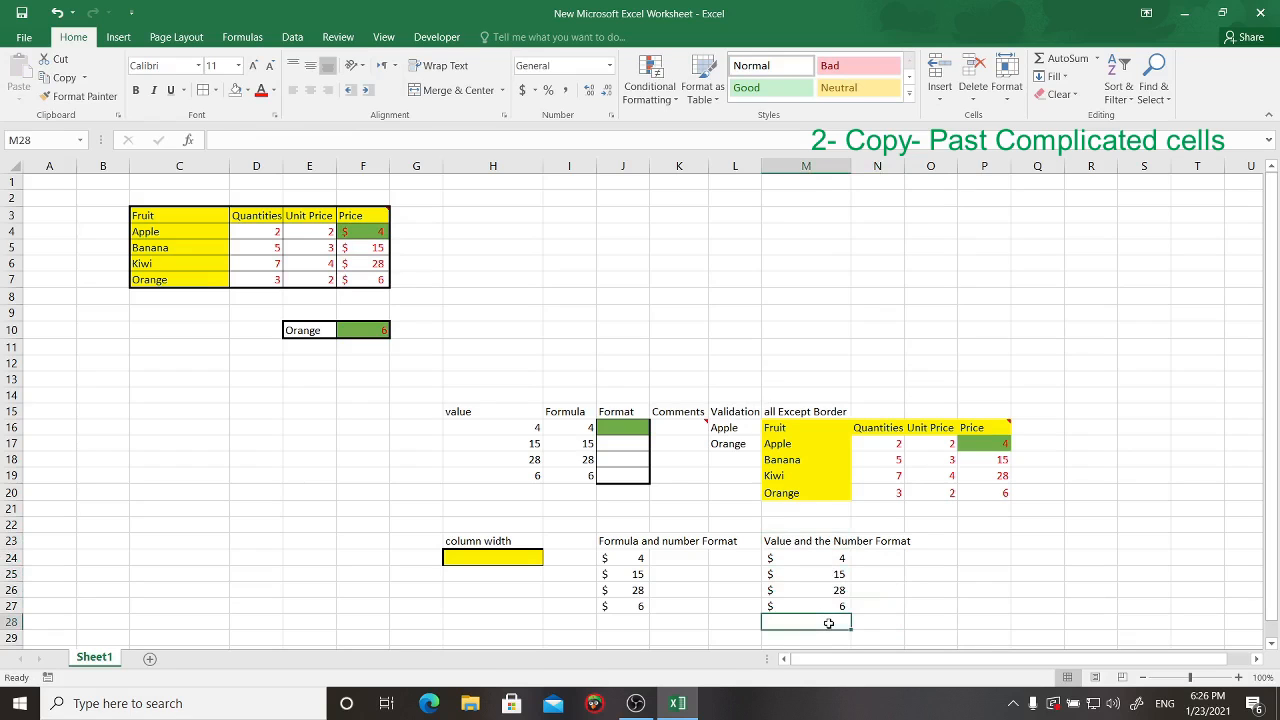
Step: Clear all contents, formats and comments from the range A1:Q29
left_click_drag(1040, 637, 30, 178)
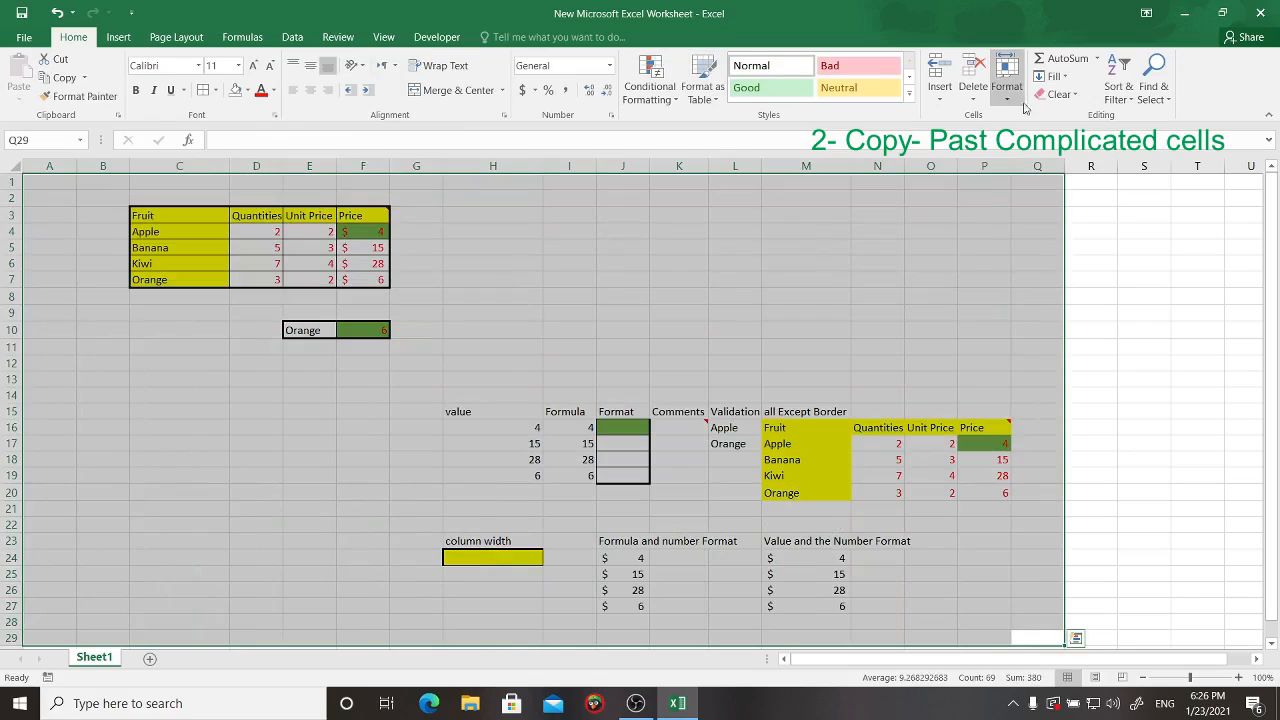
left_click(1057, 94)
left_click(1062, 116)
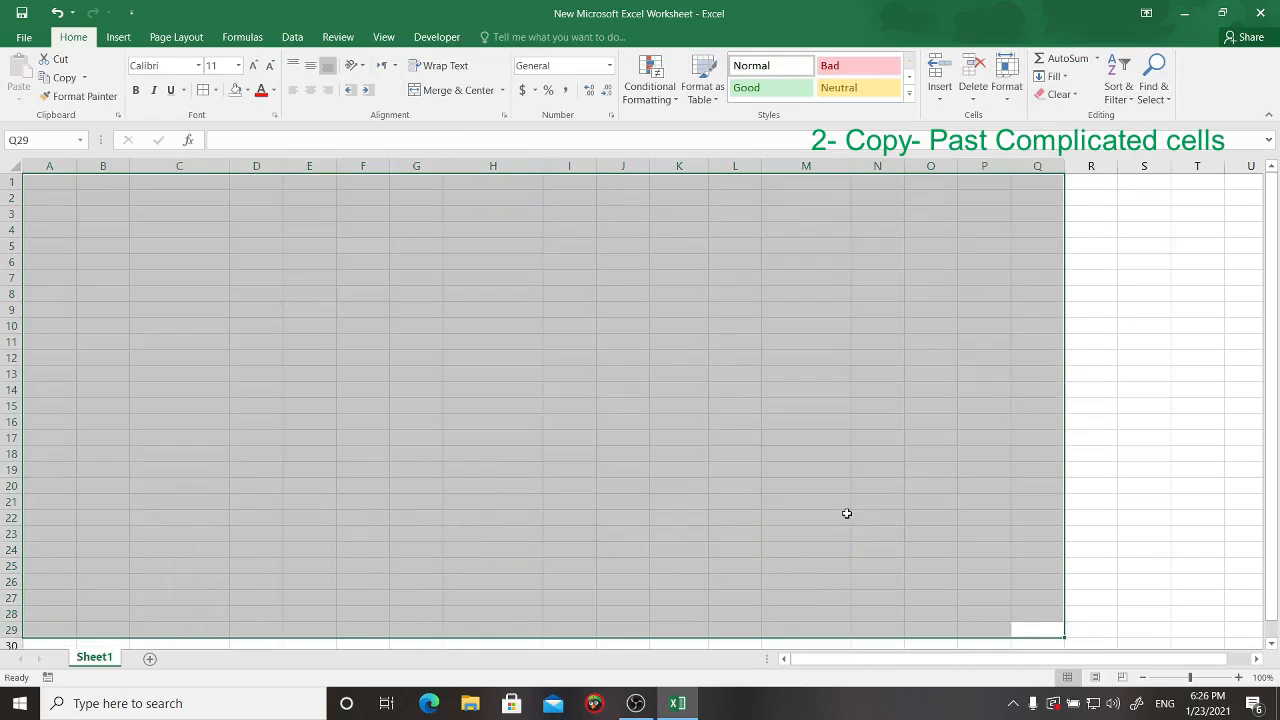
left_click(846, 514)
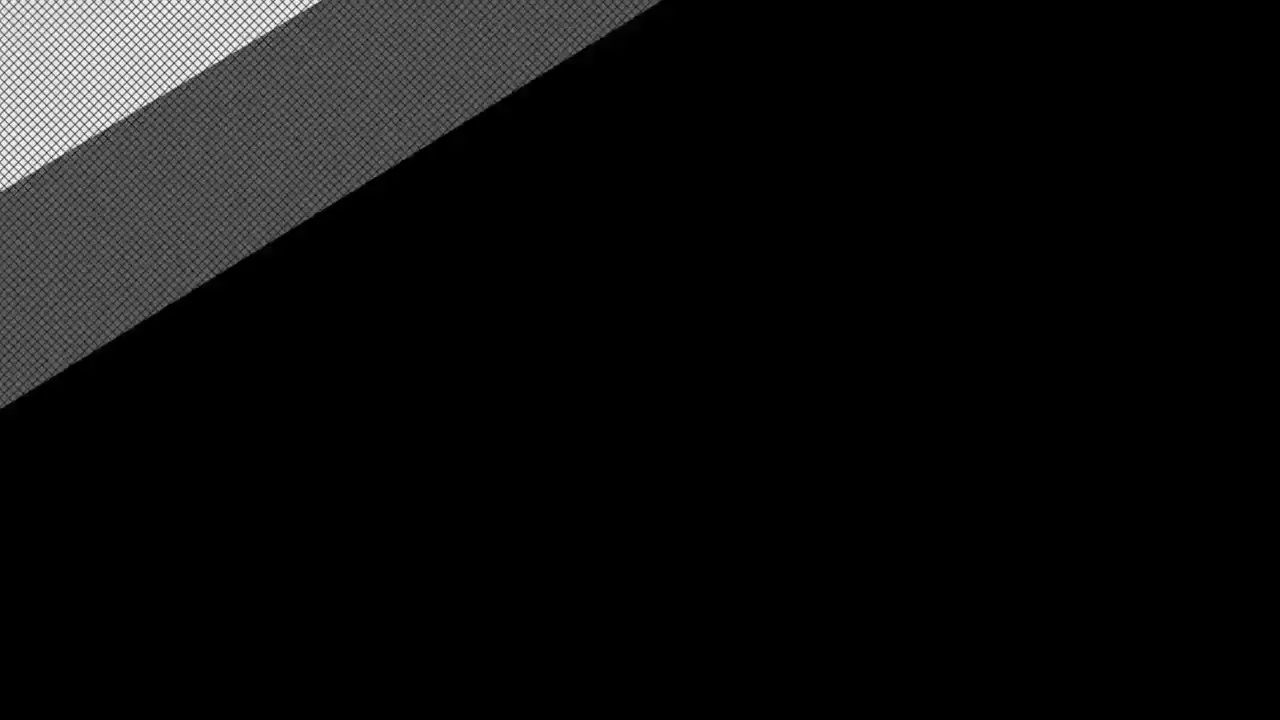